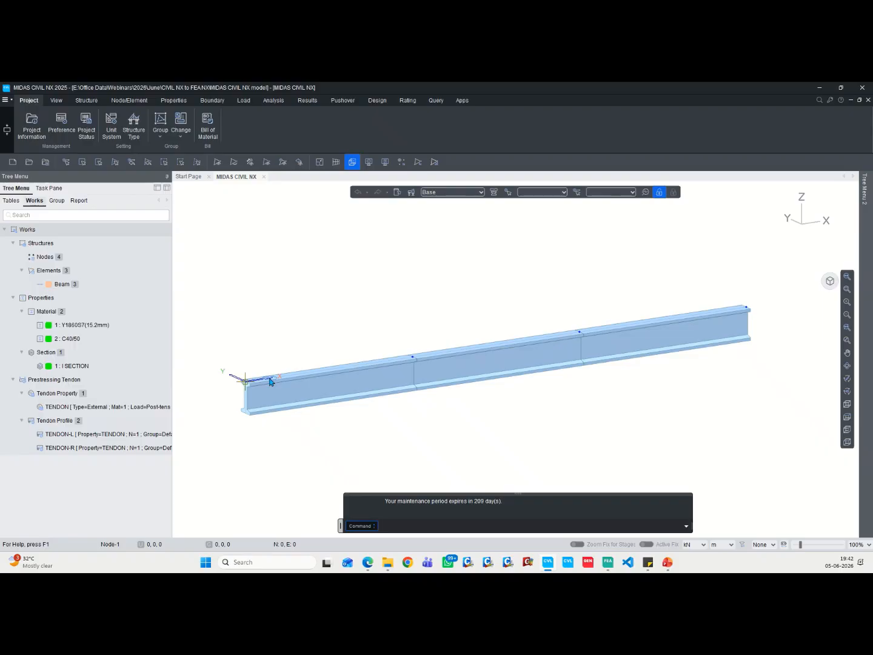
Review the material data of the Y1860S7(15.2mm) tendon steel and the C40/50 concrete.
mouse_move(270, 381)
right_click(93, 327)
left_click(127, 474)
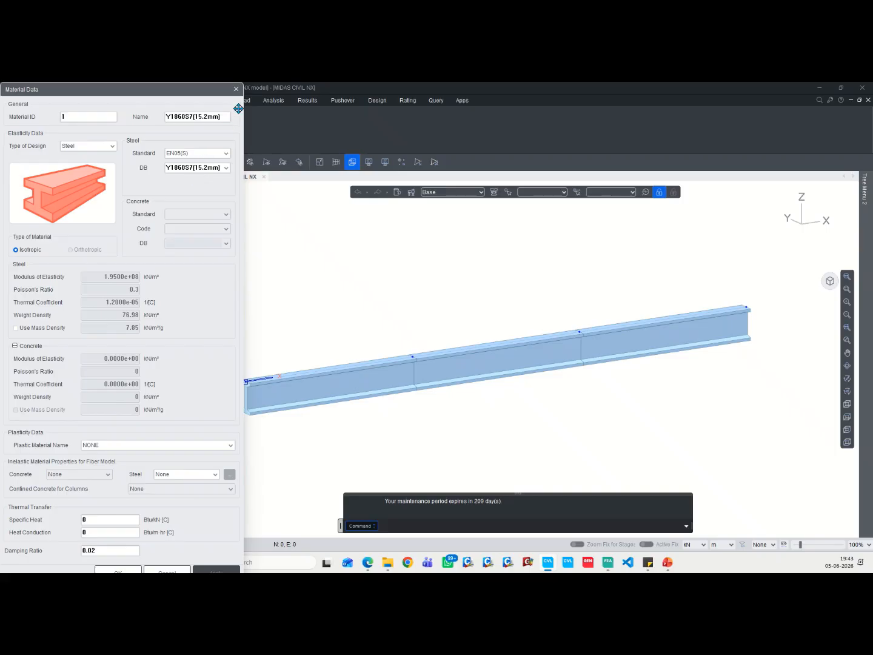
left_click(236, 90)
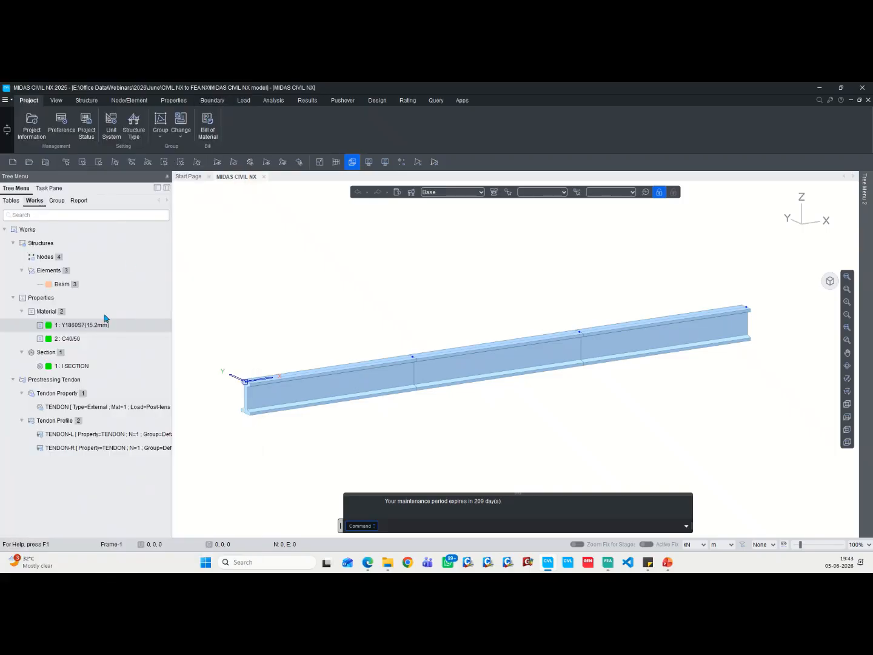
left_click(67, 340)
right_click(76, 340)
left_click(109, 489)
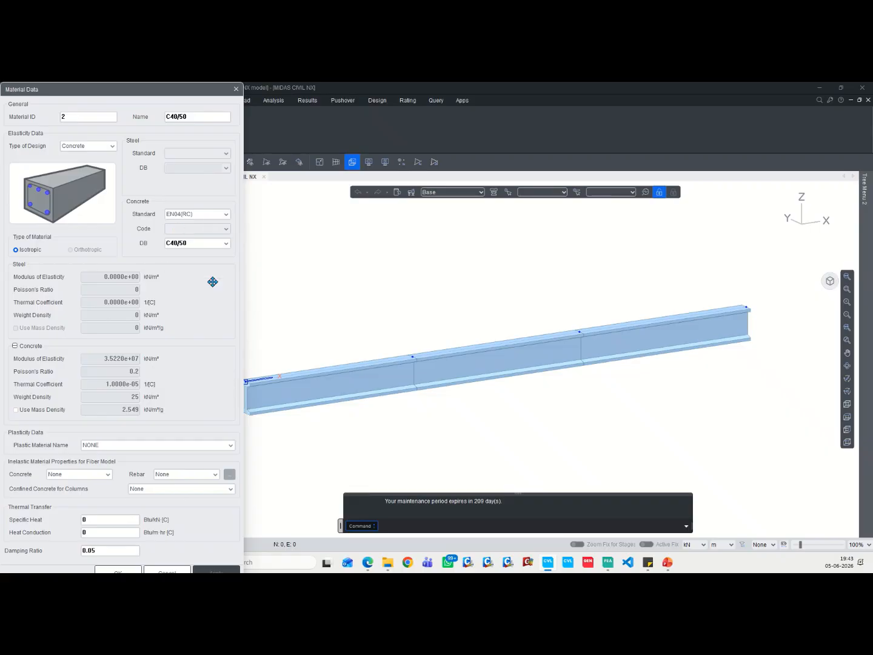
left_click(237, 90)
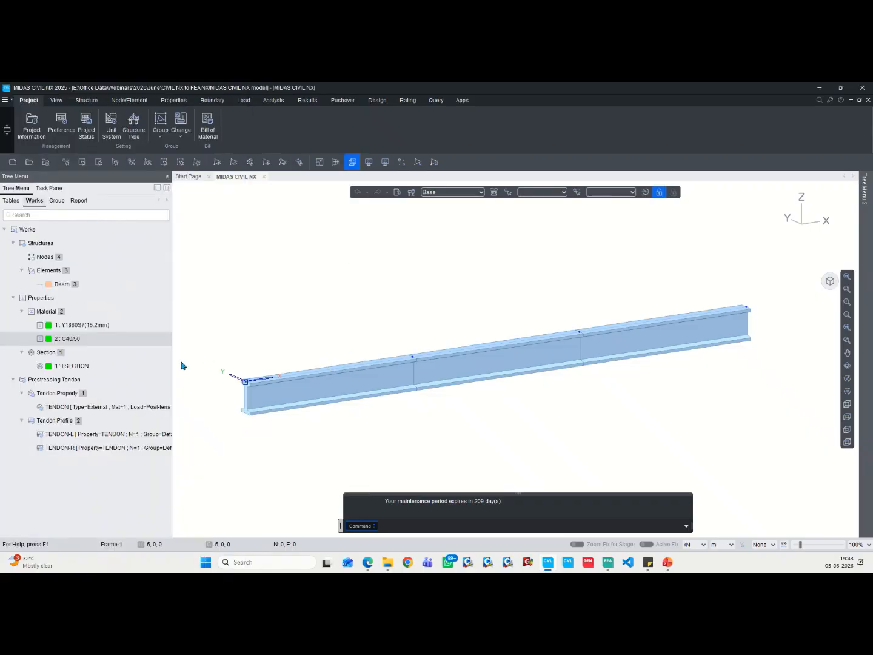
Inspect the dimensions of the I SECTION in its section data, leaving them as they are.
left_click(83, 367)
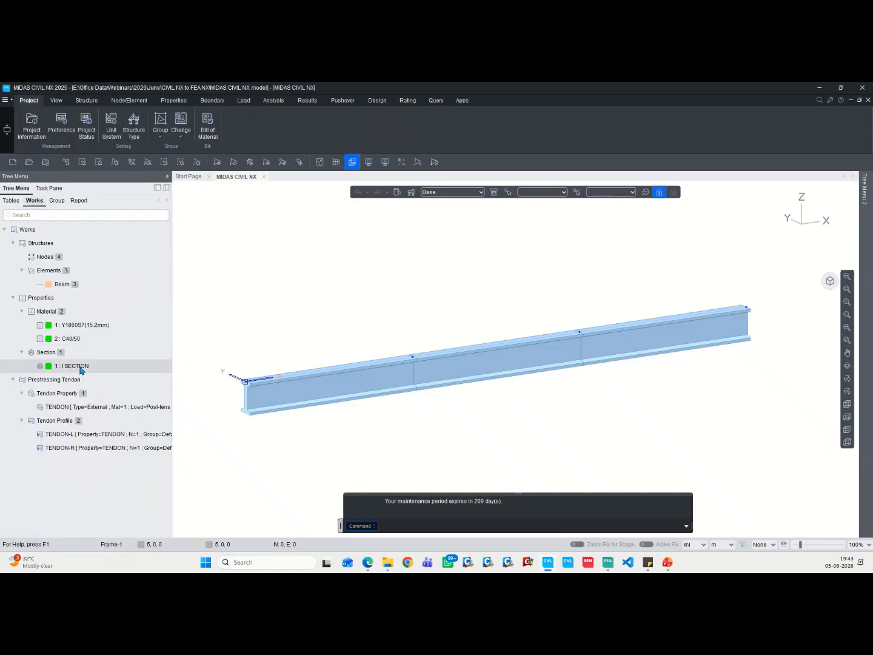
right_click(82, 367)
left_click(114, 518)
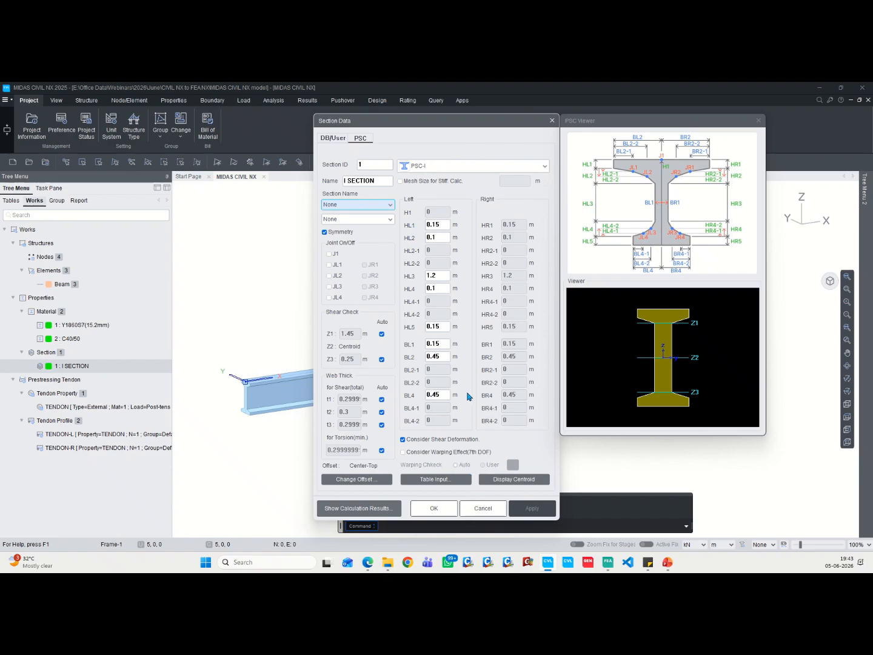
left_click(483, 508)
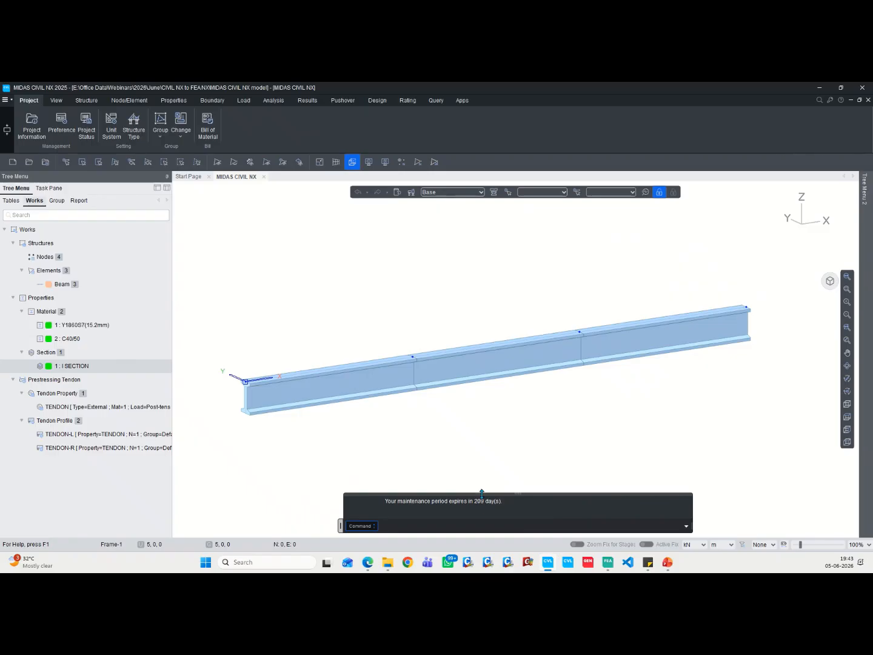
Review the TENDON property, including its tendon type, material, area, friction and anchorage slip settings.
left_click(64, 394)
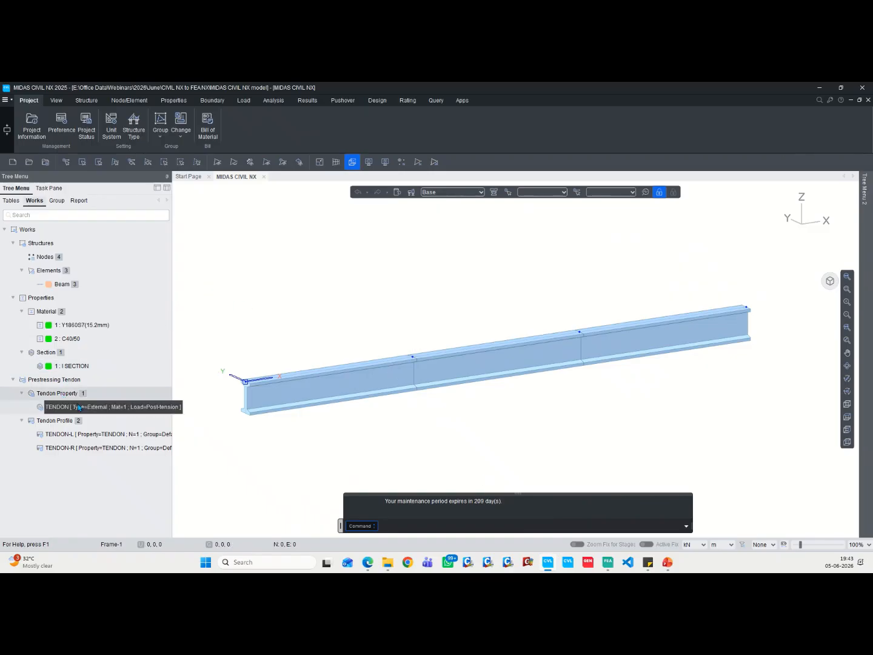
left_click(80, 407)
right_click(101, 406)
left_click(134, 429)
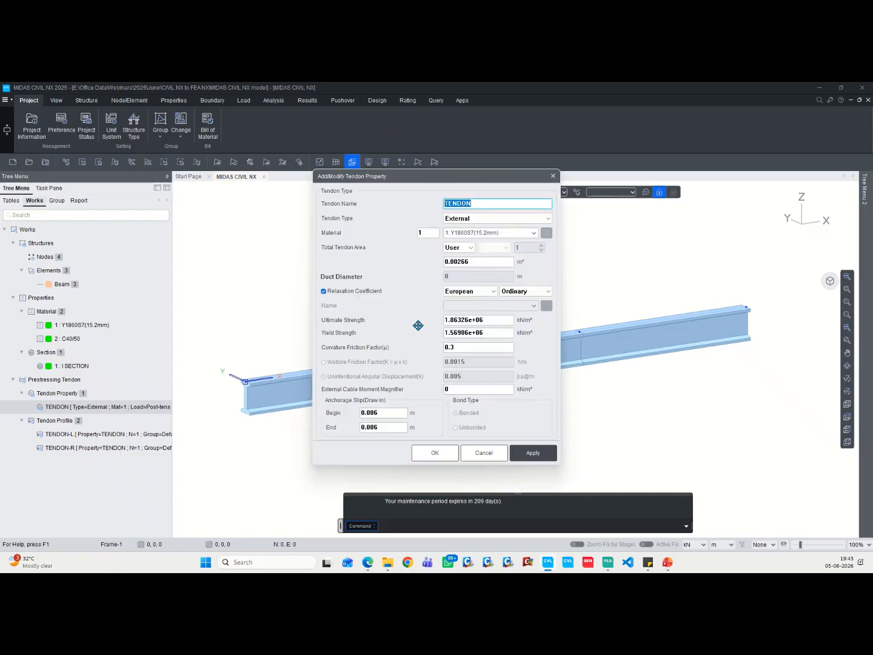
left_click(527, 219)
left_click(535, 222)
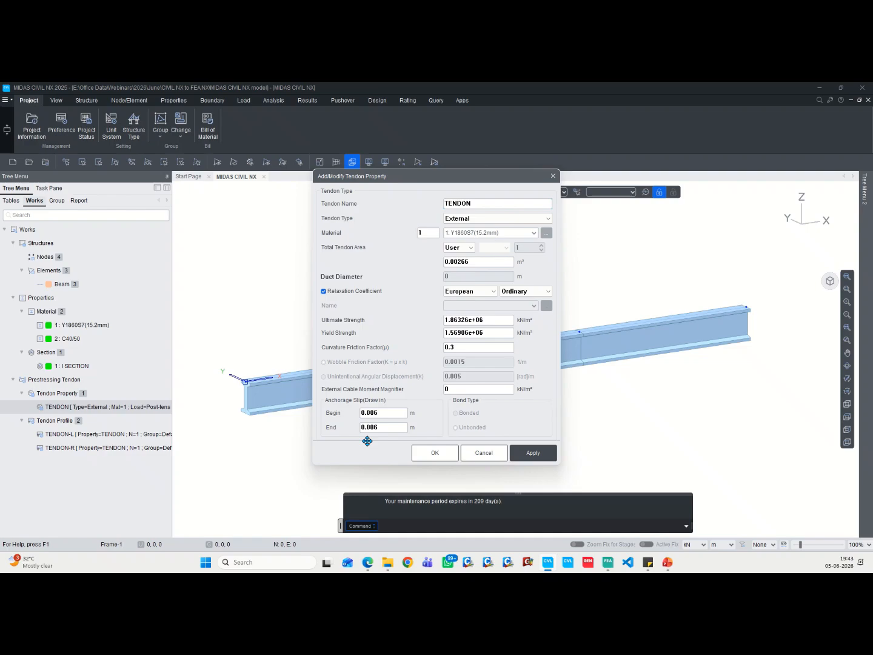
left_click(445, 451)
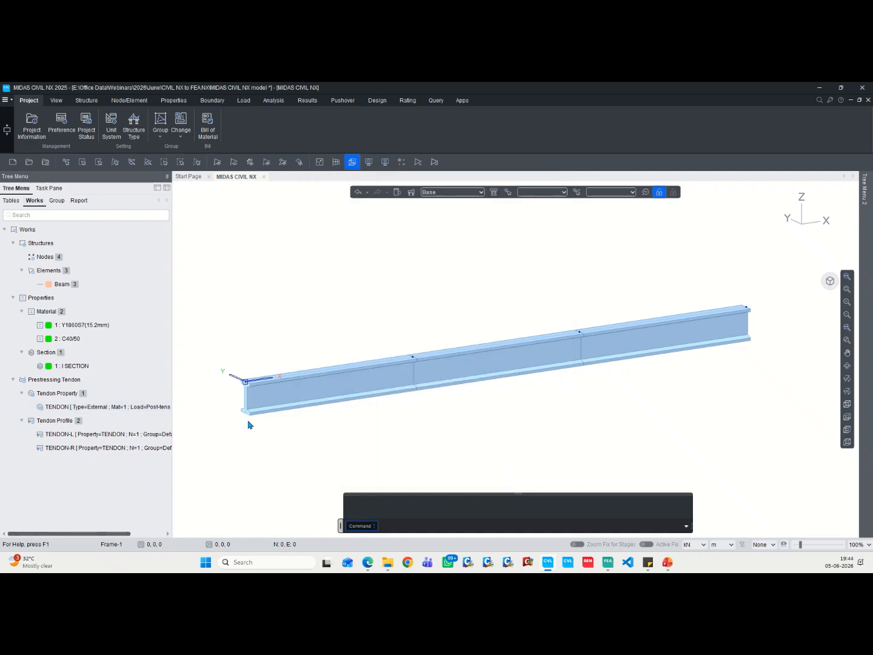
Inspect the TENDON-L profile definition, including its assigned elements, reference axis and profile coordinates.
right_click(109, 437)
left_click(122, 431)
left_click_drag(154, 91, 305, 91)
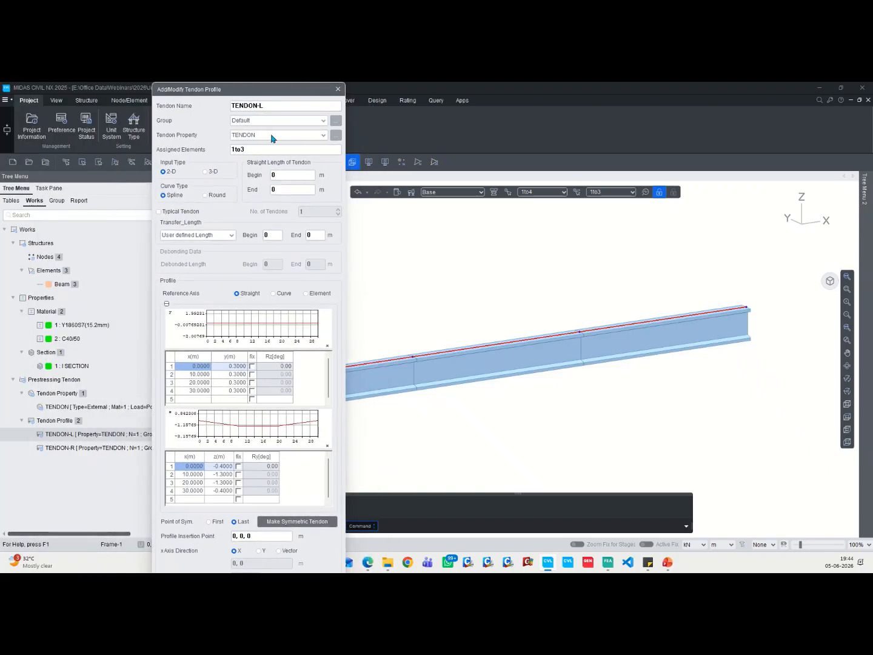
left_click(560, 346)
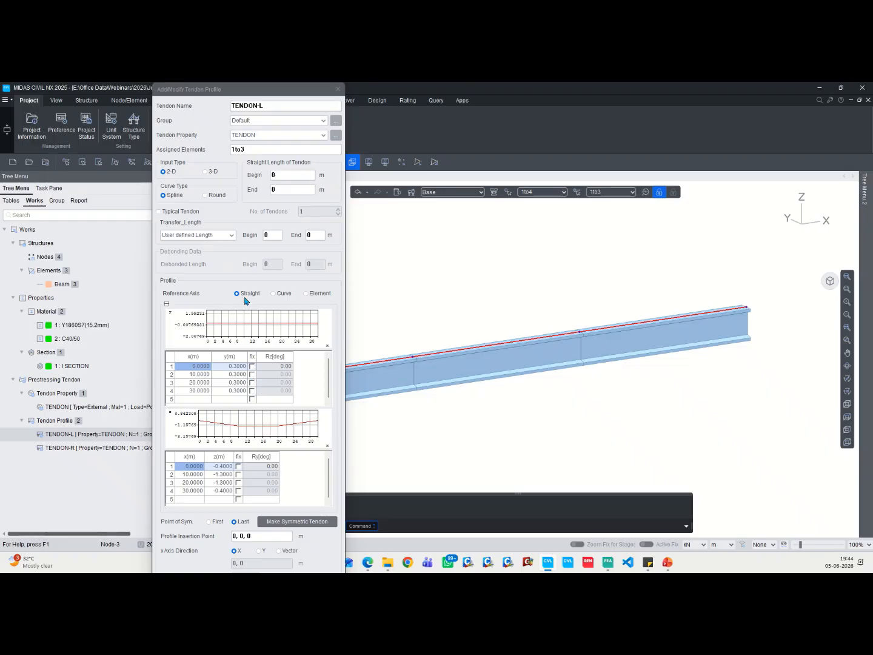
left_click(337, 90)
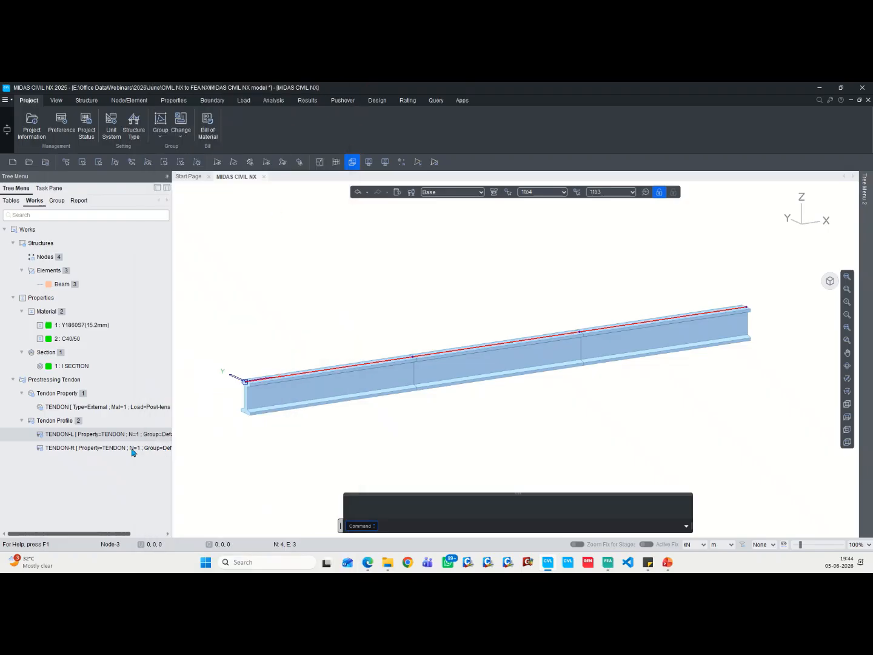
Display both the TENDON-L and TENDON-R profiles on the girder model.
left_click(133, 449, "shift")
right_click(132, 447)
left_click(175, 423)
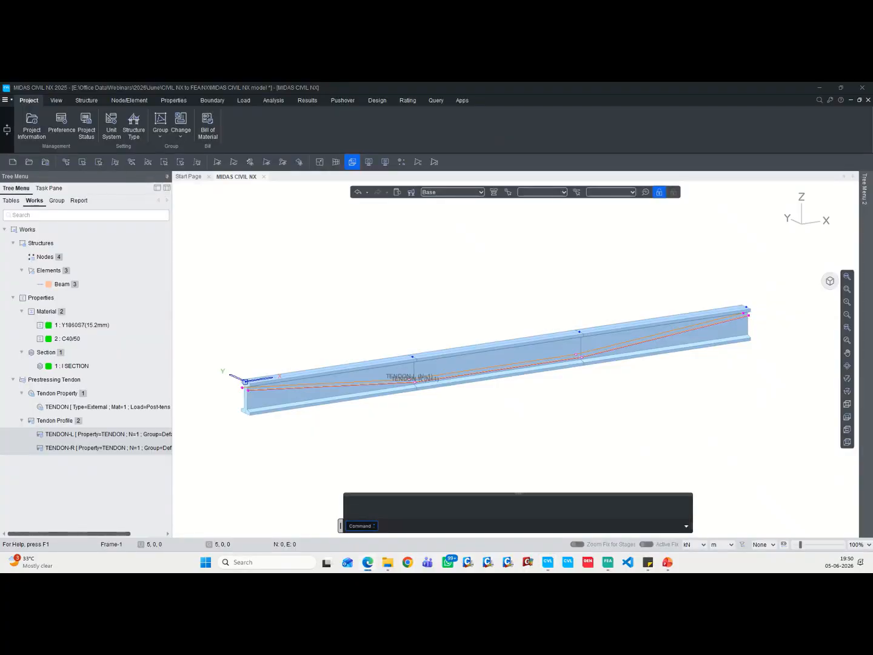
Export the frame section for solid generation with all elements as target and the tendon profiles included.
mouse_move(290, 366)
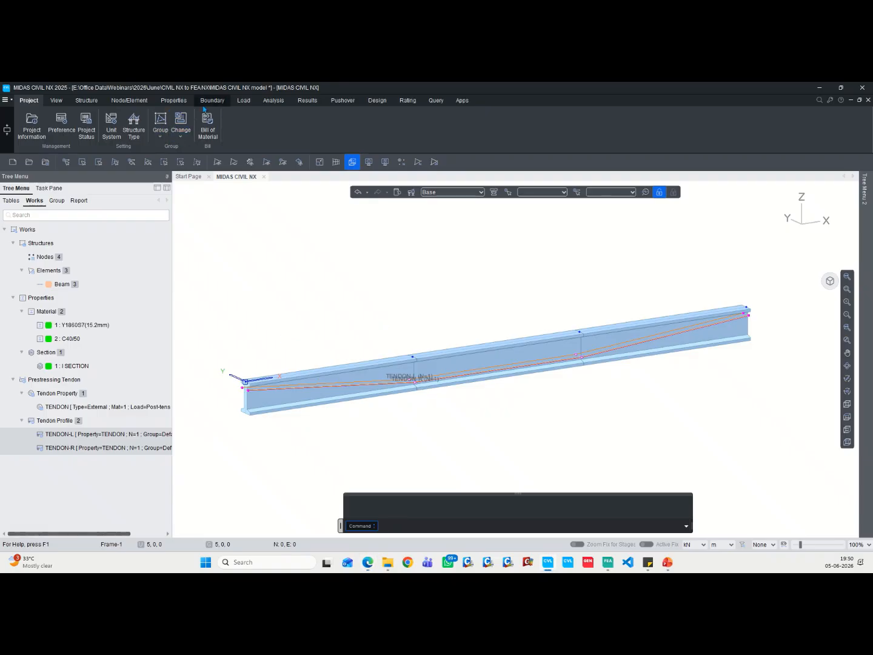
left_click(8, 101)
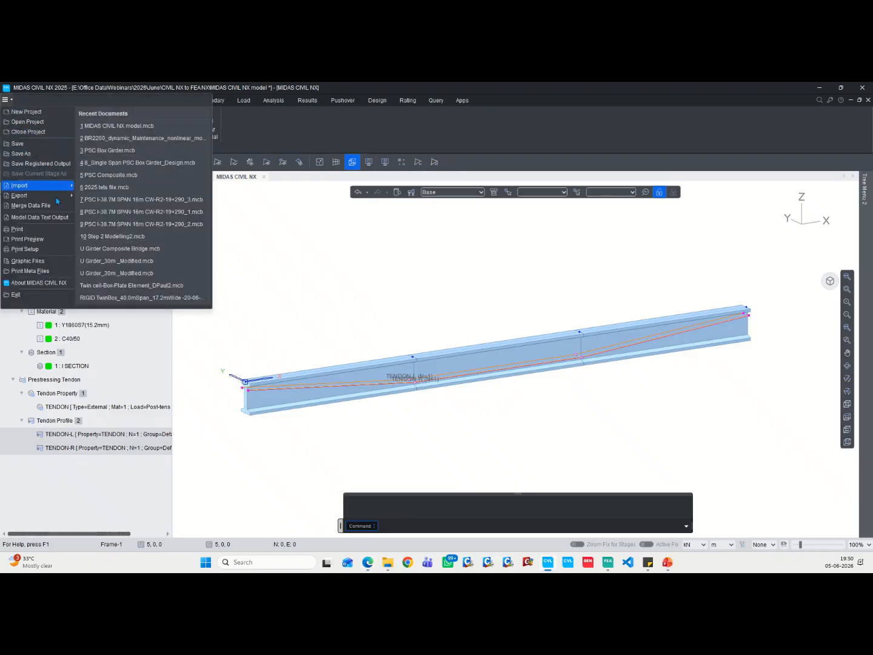
mouse_move(36, 195)
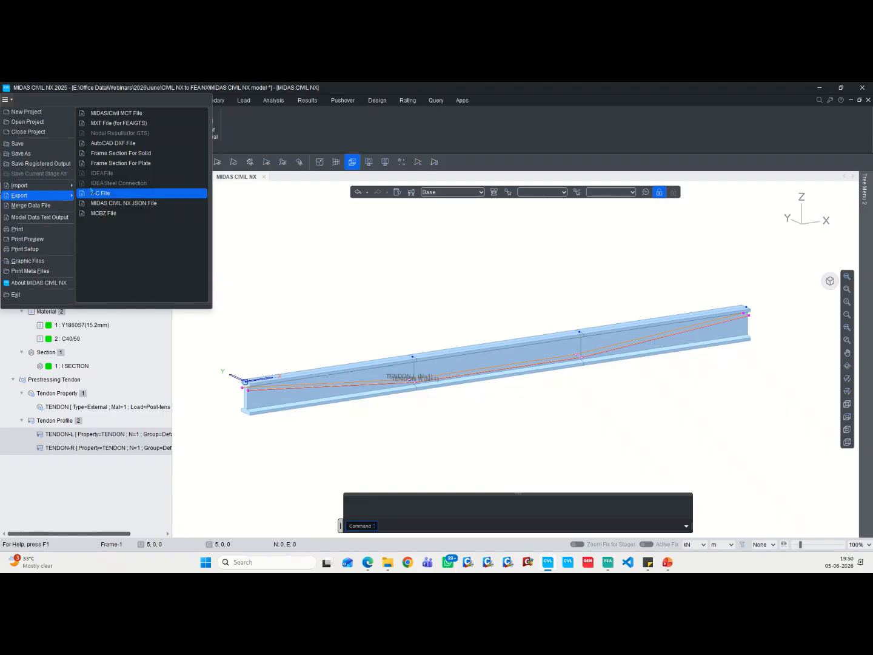
left_click(149, 153)
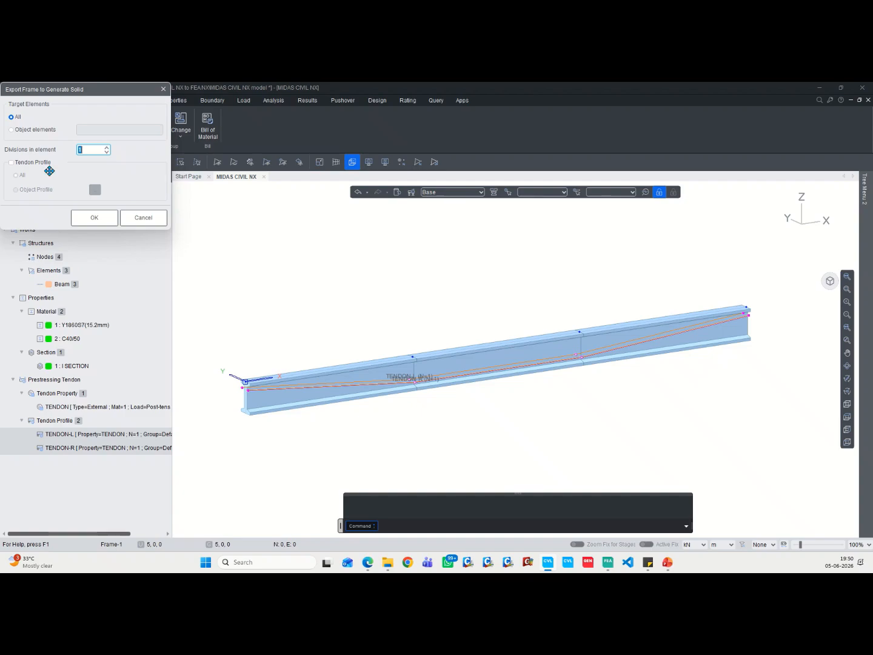
left_click_drag(82, 90, 307, 179)
left_click(5, 100)
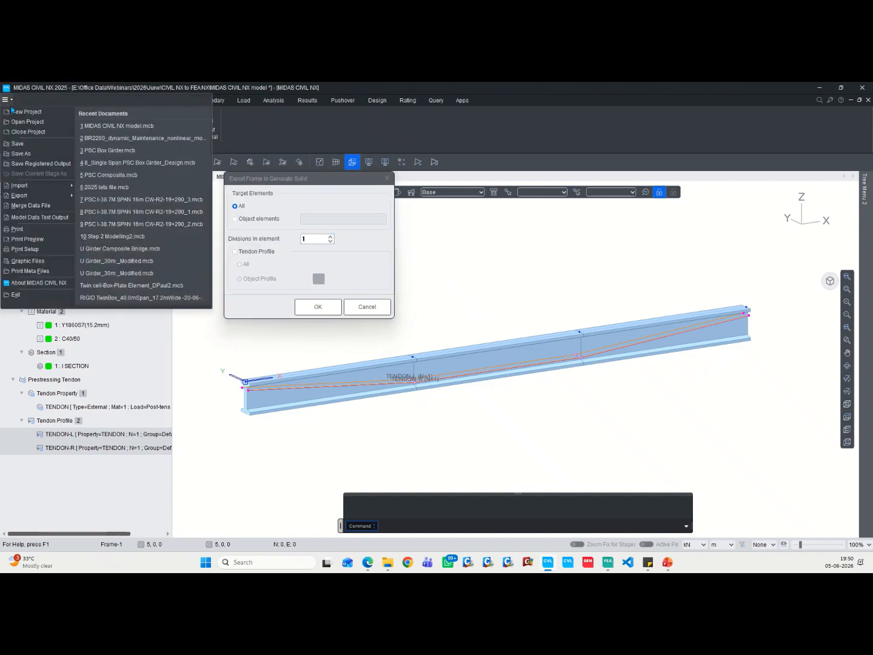
mouse_move(25, 195)
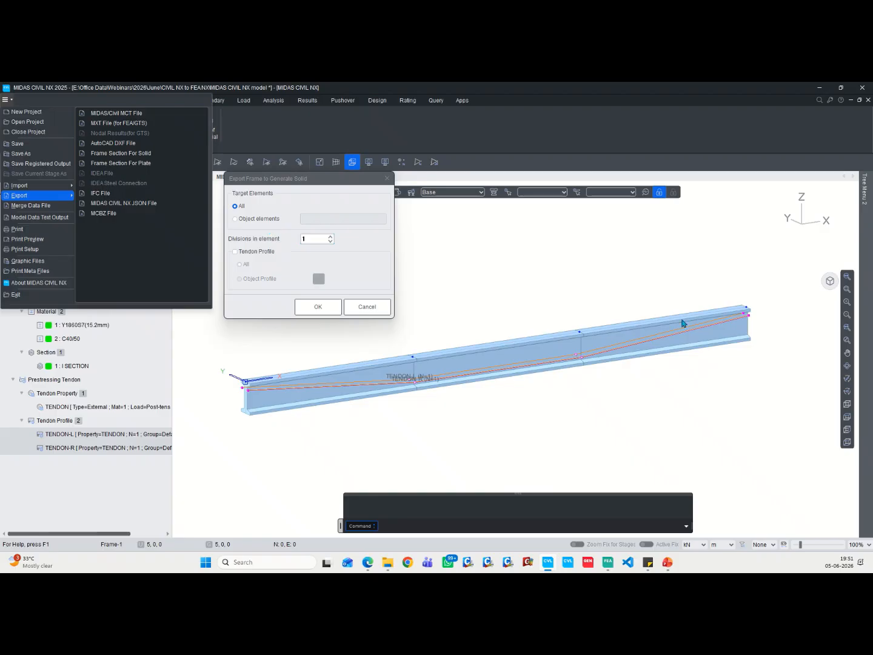
left_click(264, 252)
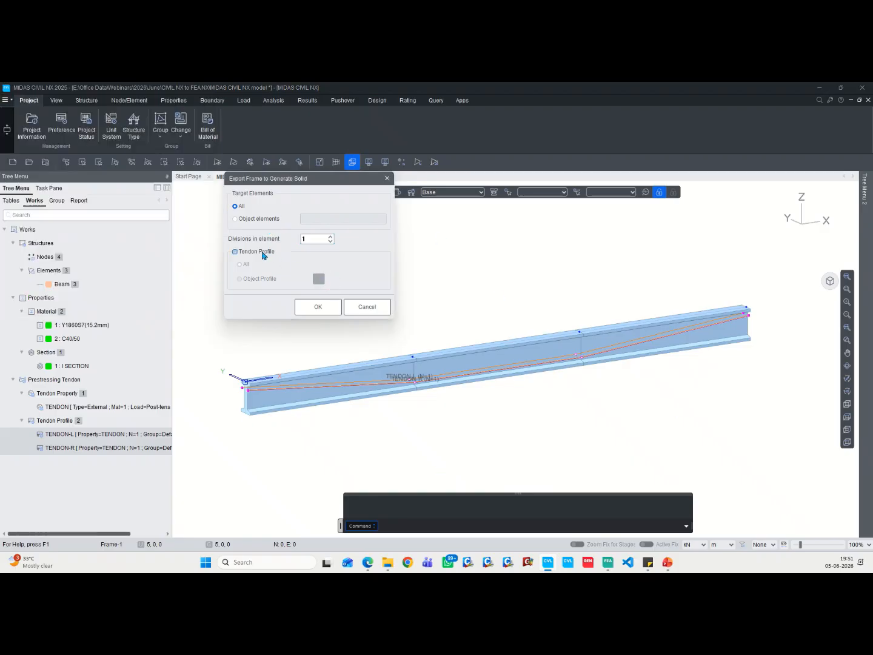
left_click(316, 307)
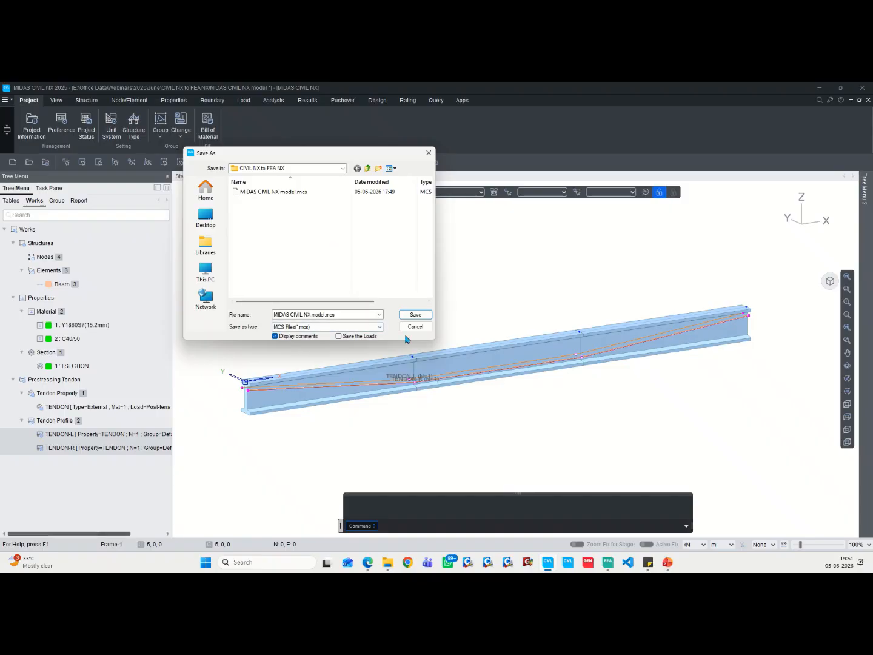
Save the exported solid-section file as MIDAS CIVIL NX model_1.mcs in the CIVIL NX to FEA NX folder.
left_click(323, 314)
left_click(324, 314)
type("_1")
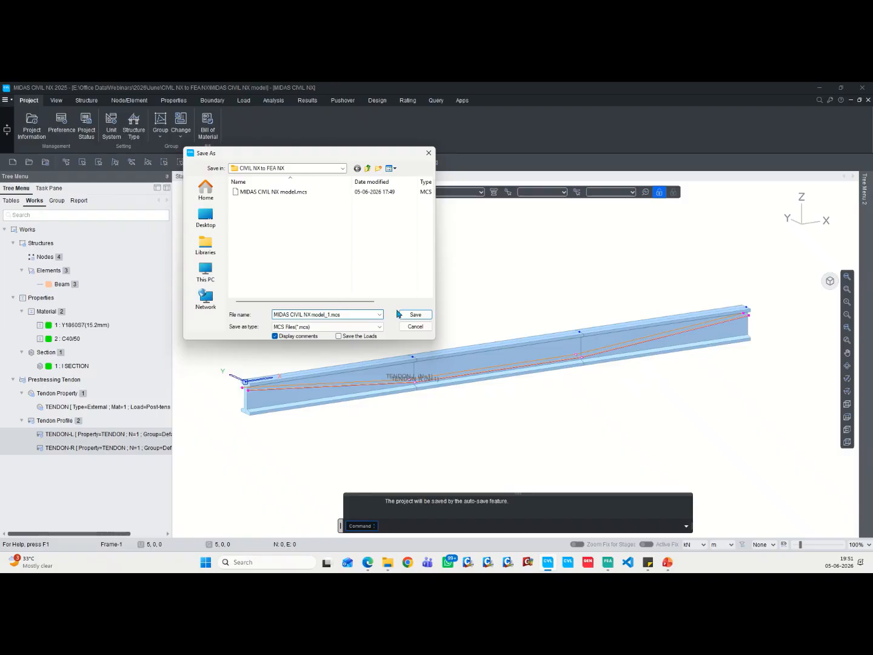
left_click(406, 316)
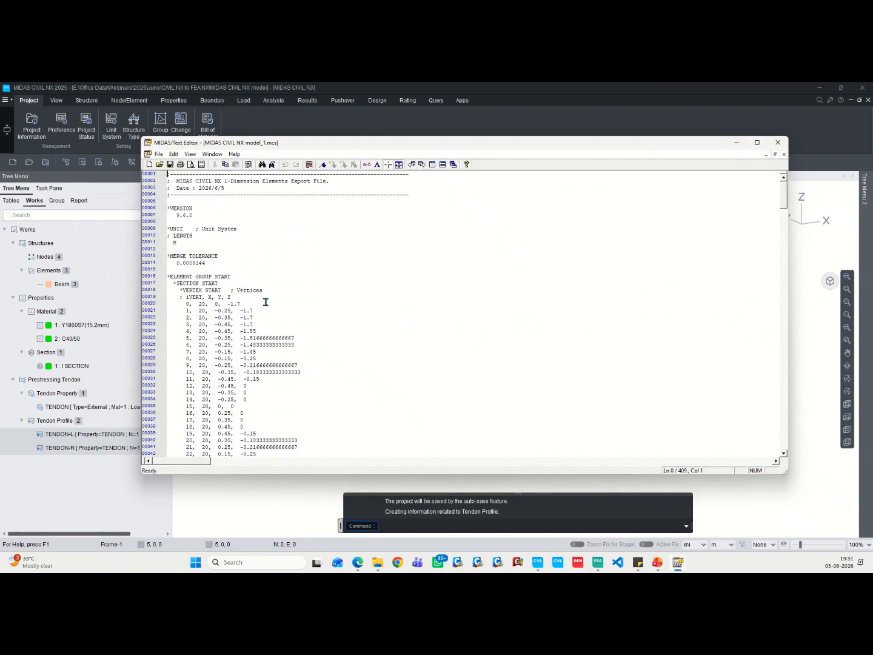
Examine the section vertices and the tendon coordinates in the exported MCS file, and minimize the text editor.
scroll(238, 285, "down", 1)
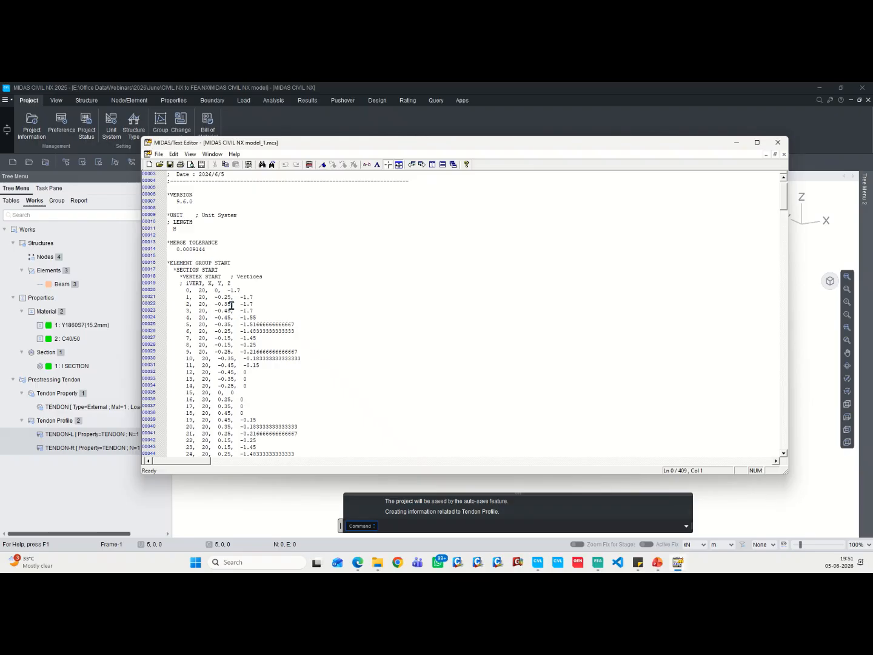
scroll(231, 306, "down", 13)
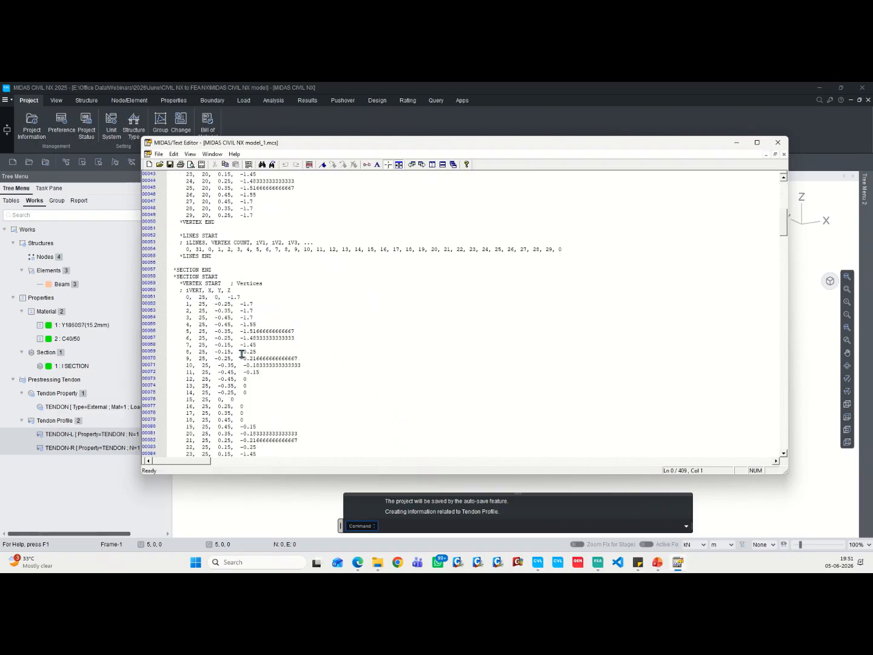
scroll(240, 341, "down", 15)
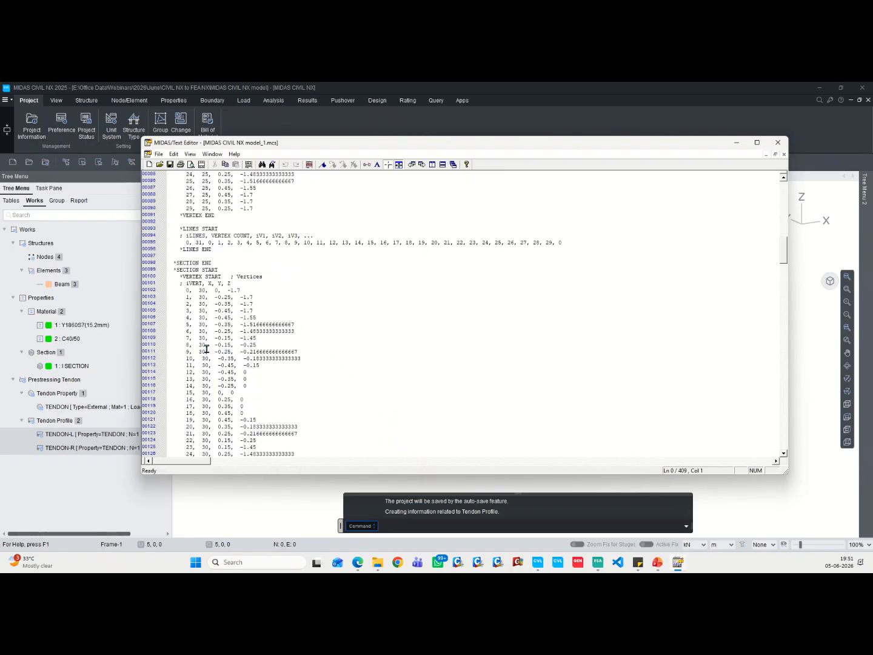
scroll(208, 308, "down", 15)
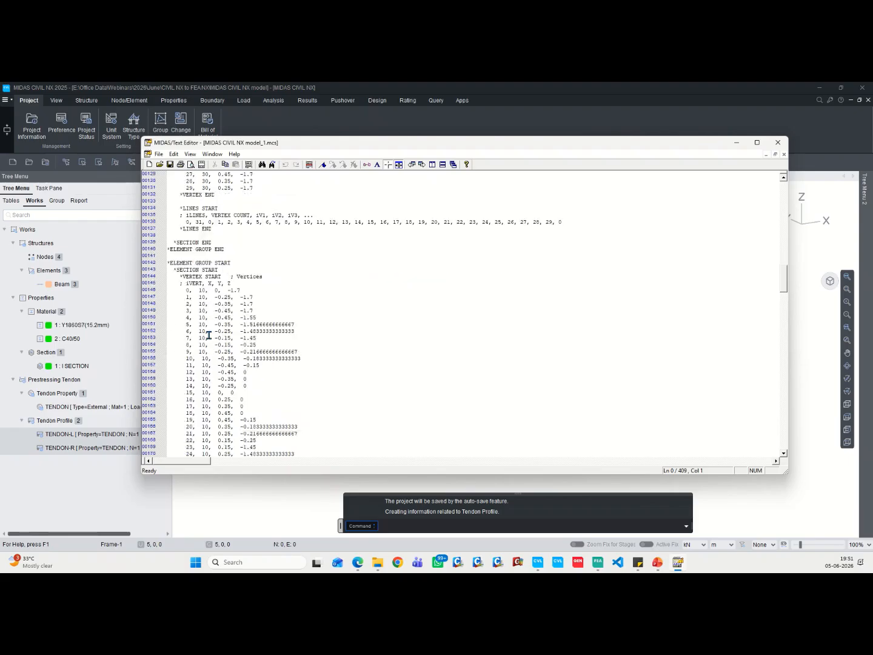
scroll(229, 246, "down", 20)
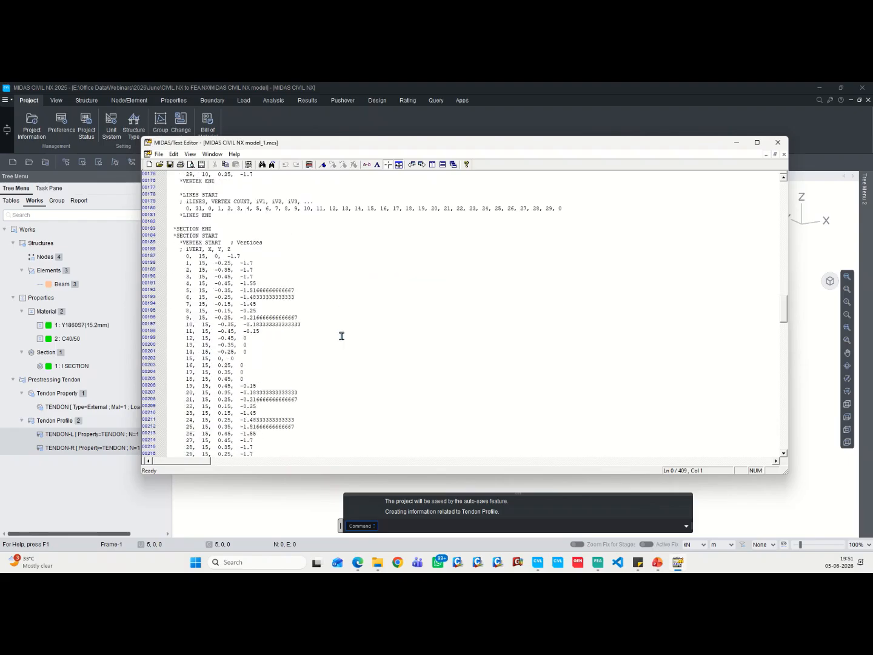
left_click_drag(784, 316, 780, 440)
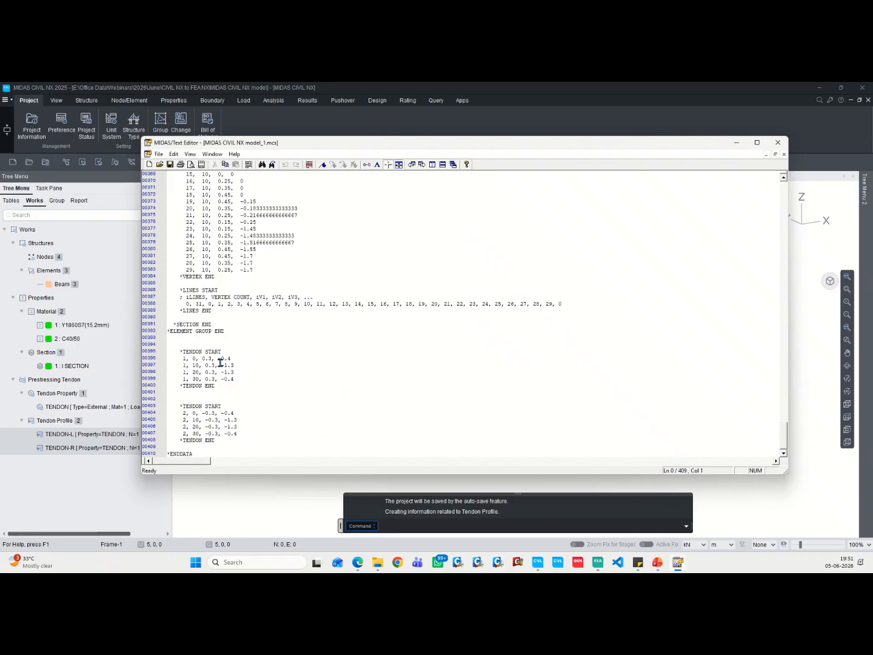
left_click(736, 142)
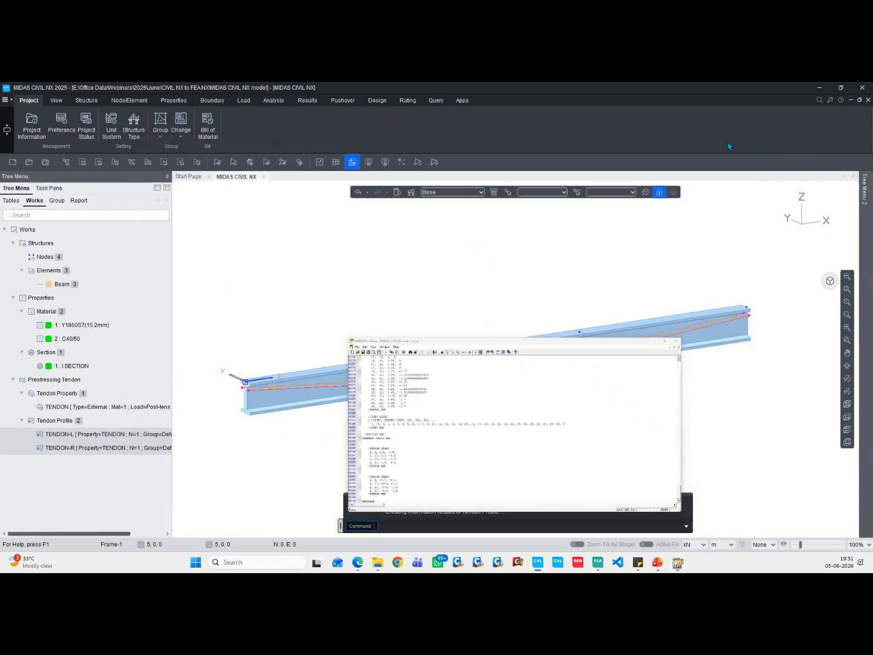
Switch to FEA NX and start a new project.
left_click(599, 565)
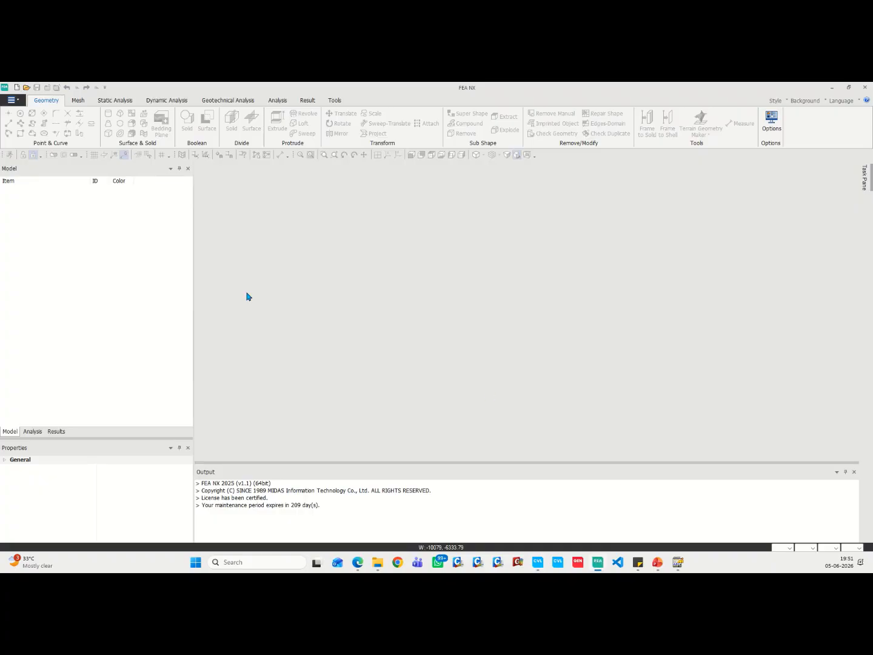
left_click(12, 104)
left_click(36, 115)
key("ctrl+n")
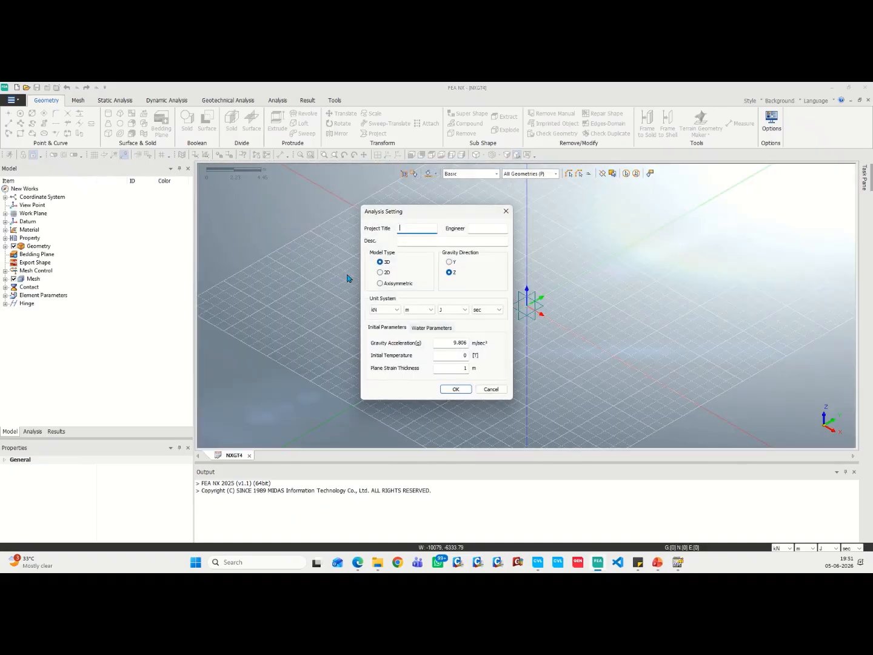
Set the new project's unit system to N and mm and accept the analysis settings.
left_click(386, 309)
left_click(377, 329)
left_click(425, 310)
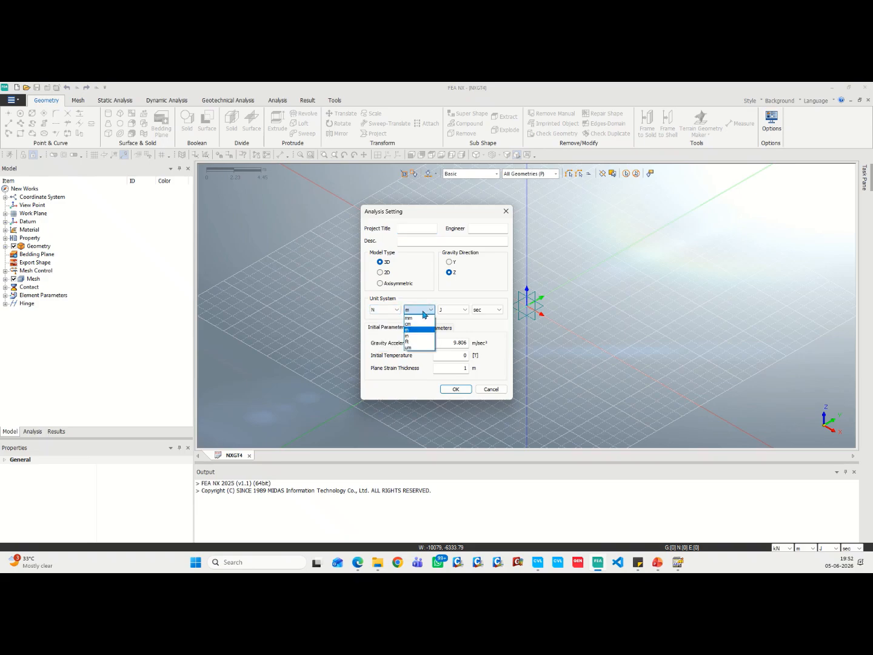
left_click(409, 318)
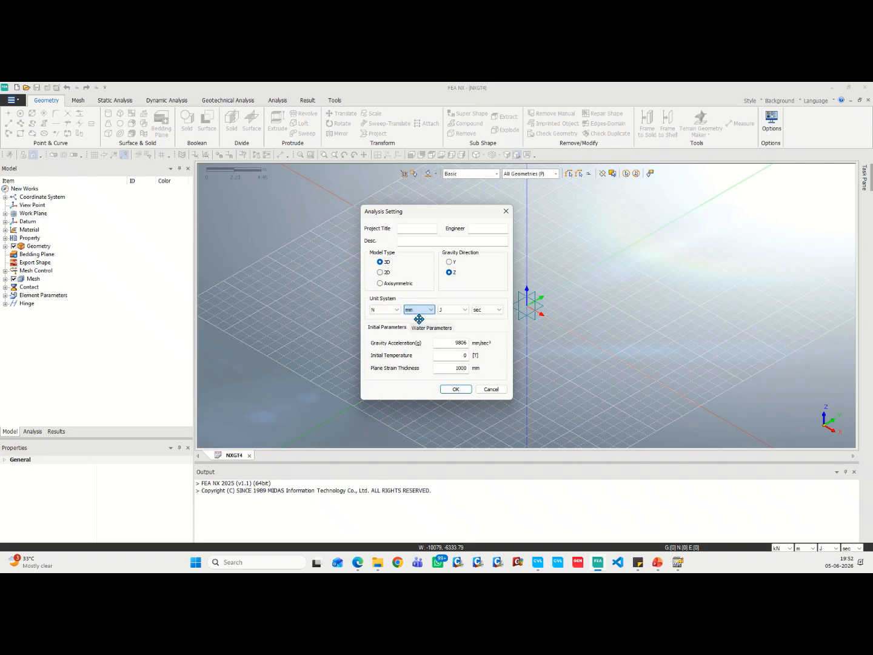
left_click(455, 390)
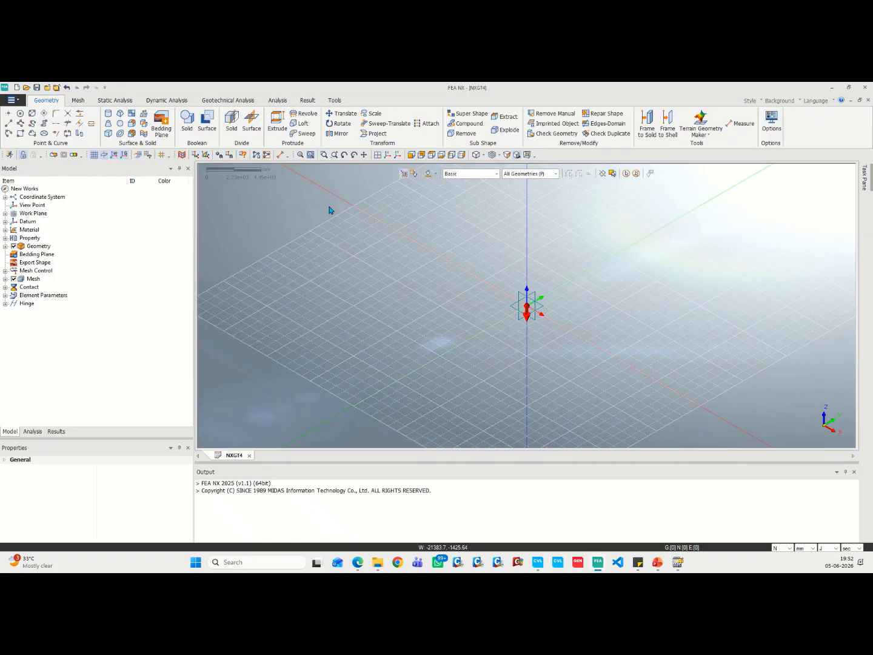
Save the project as MIDAS FEA NX Model_1 in the CIVIL NX to FEA NX folder.
left_click(14, 102)
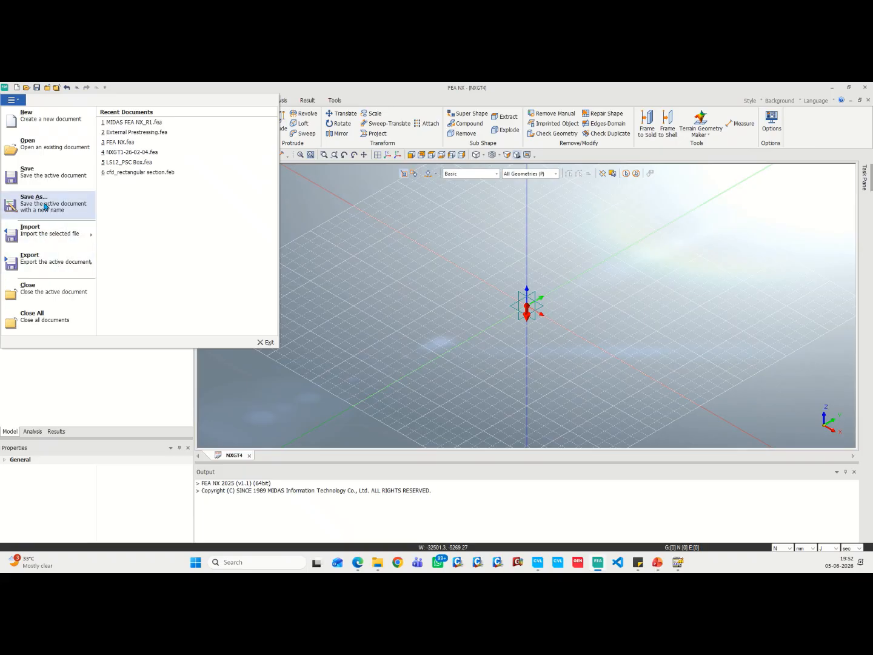
left_click(41, 178)
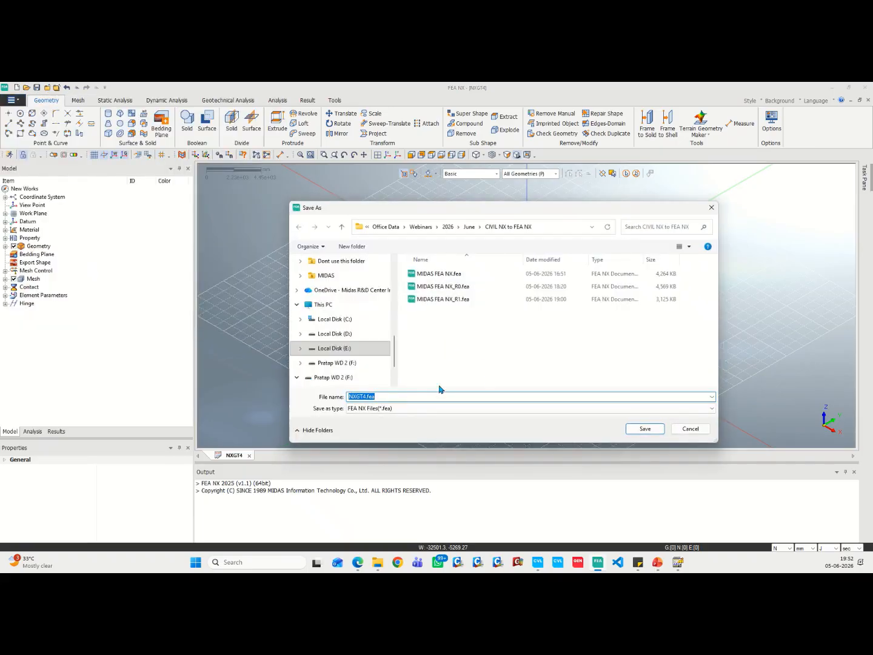
type("MIDAS FEA N")
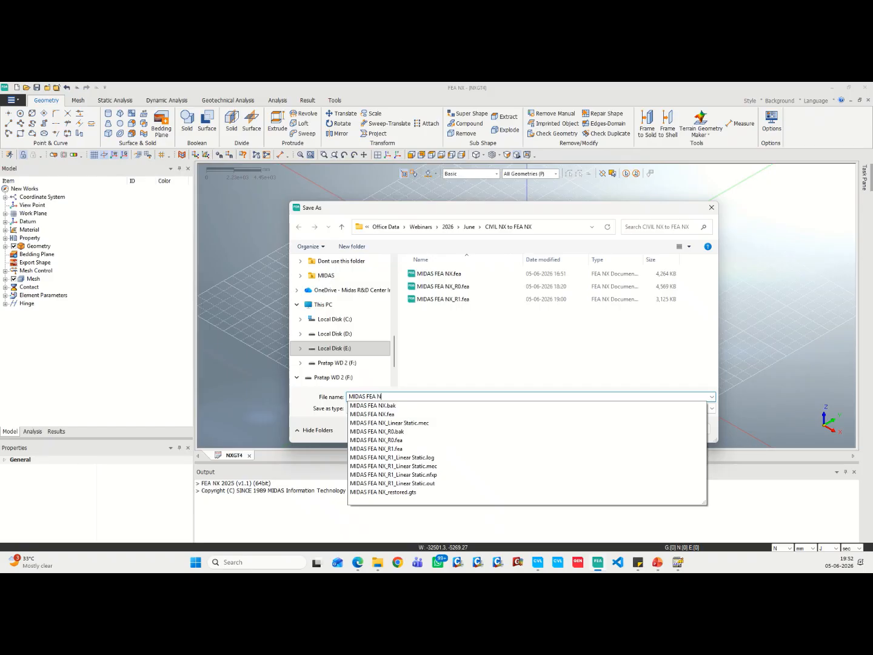
type("X Model_1")
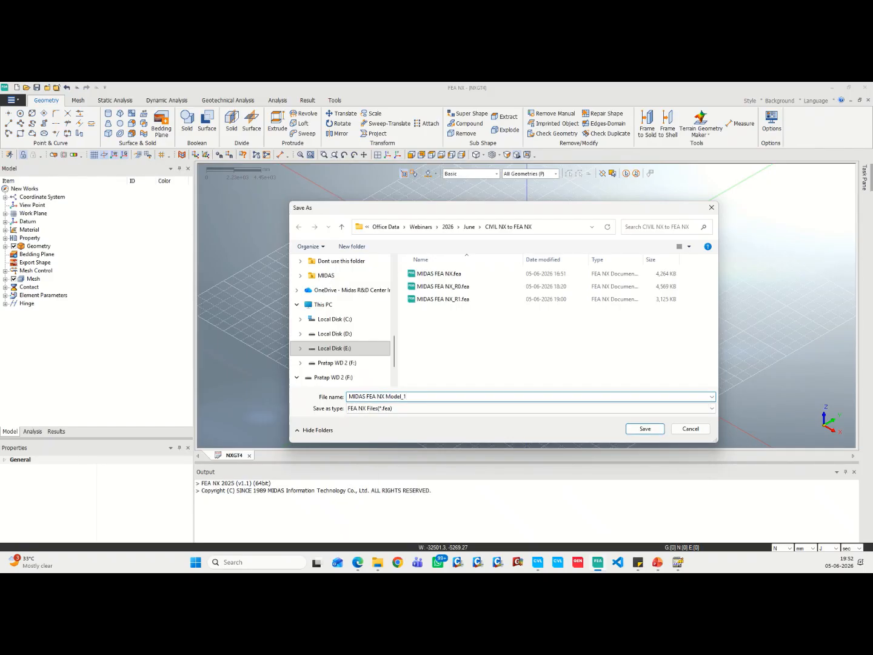
key("Return")
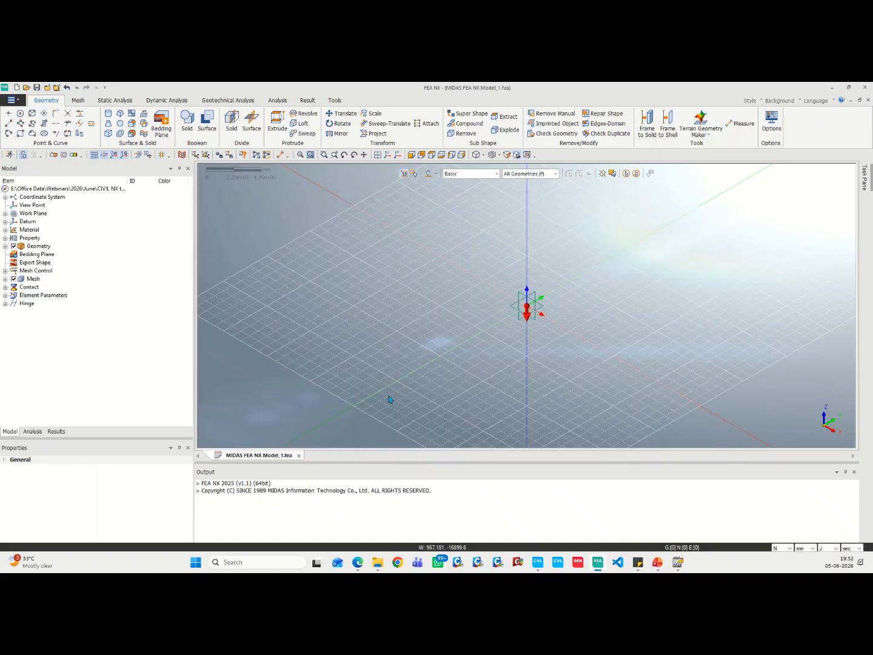
Generate the girder solid with Frame to Solid from MIDAS CIVIL NX model_1.mcs, using linear interpolation and a geometry set named Girder.
left_click(646, 128)
left_click_drag(88, 171, 397, 207)
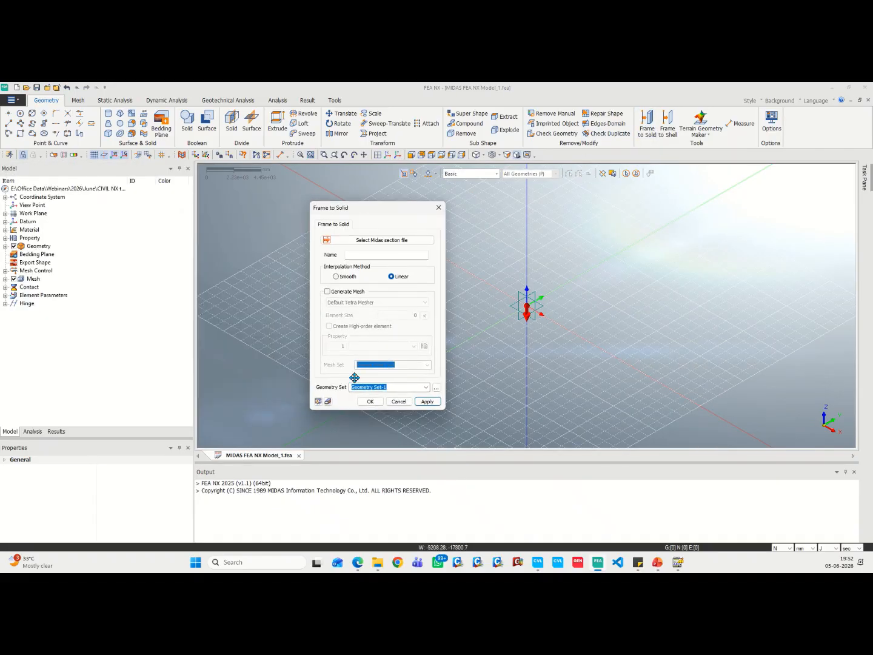
left_click(396, 240)
double_click(363, 276)
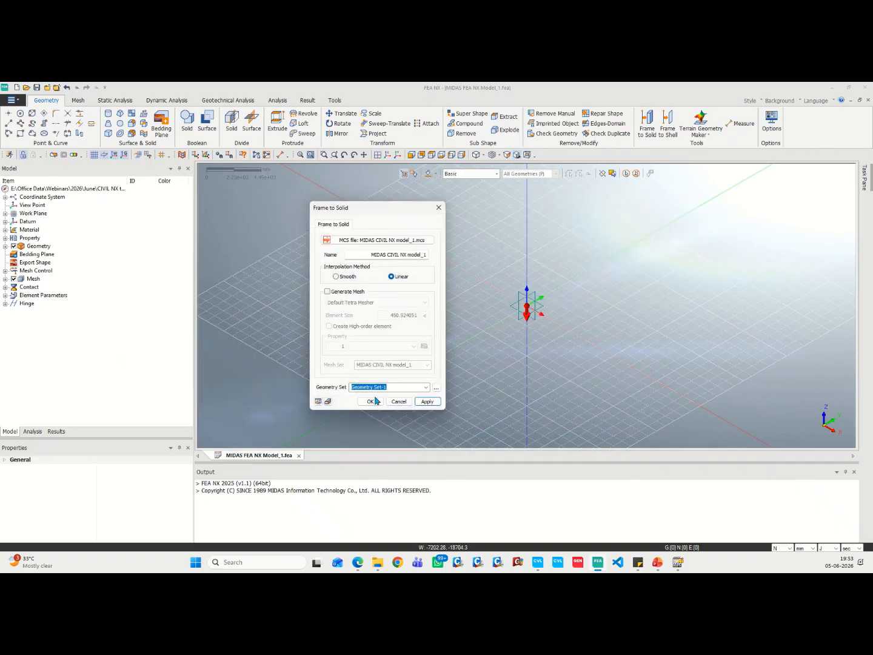
type("G")
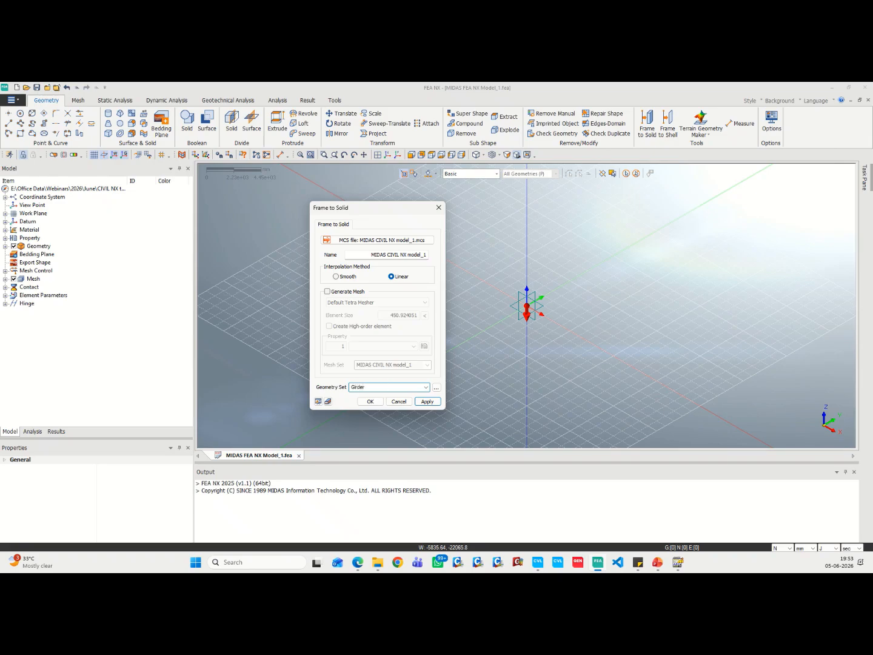
left_click(375, 401)
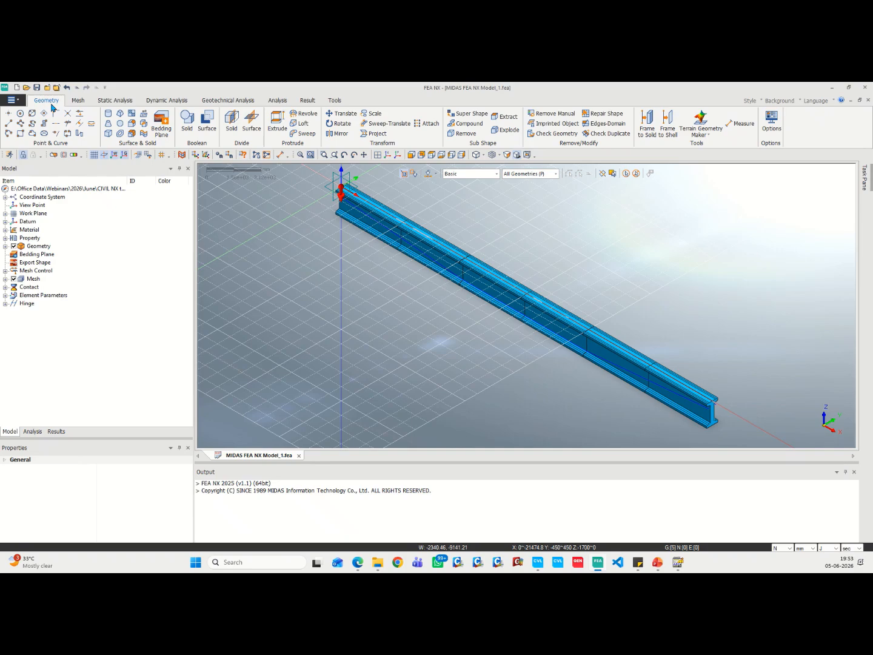
Create a 300 x 300 x 300 mm solid box at origin 0,150,-1450 in a new geometry set named Deviator Block.
left_click(109, 134)
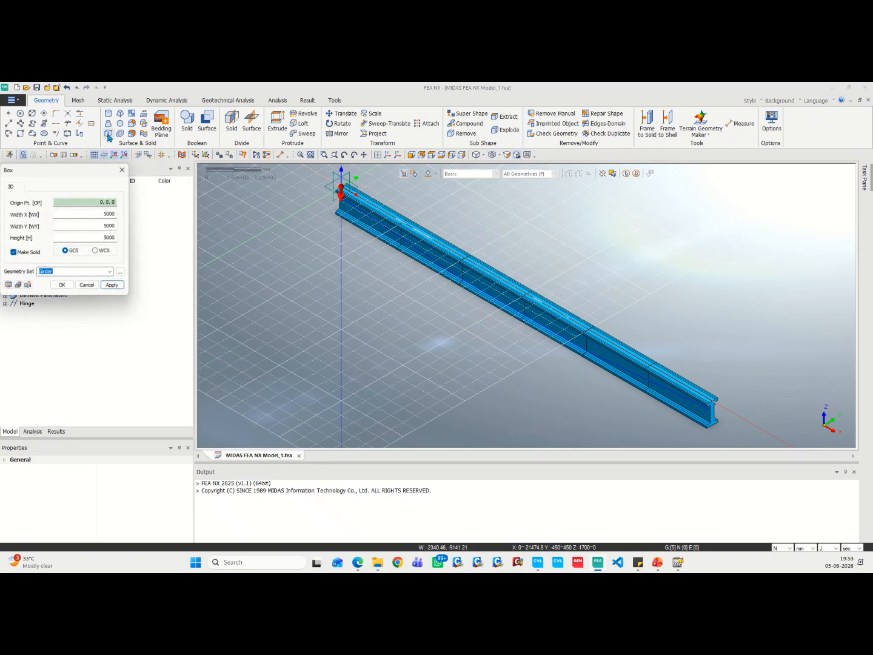
left_click_drag(72, 174, 314, 241)
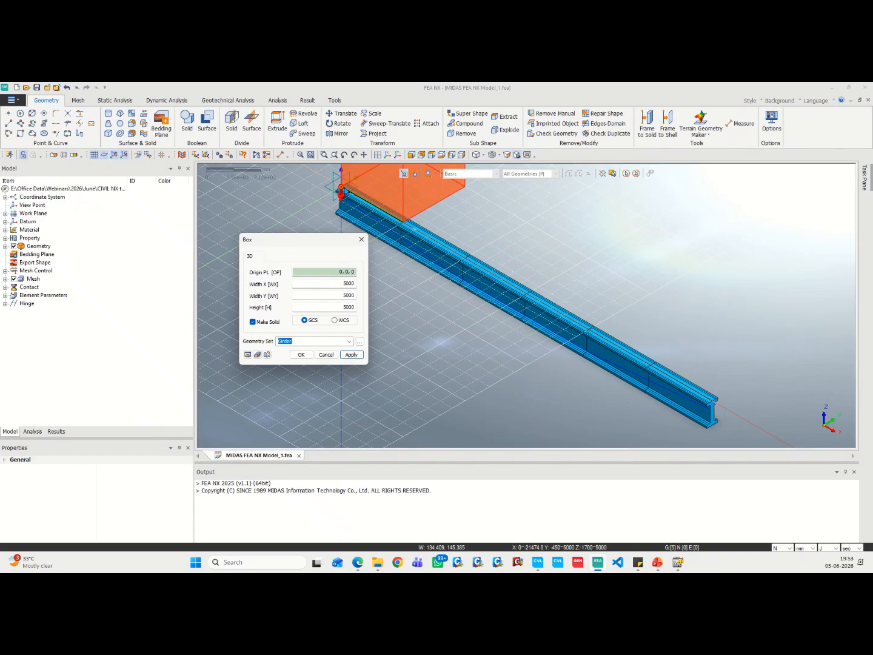
left_click_drag(320, 272, 355, 271)
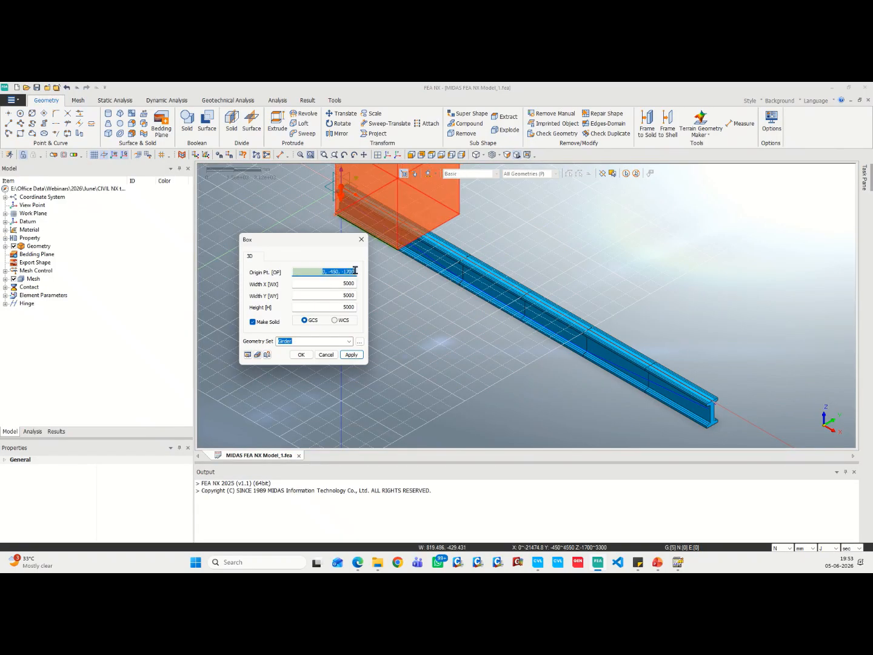
type("0,150,-1450")
key("Tab")
type("300")
key("Tab")
type("300")
key("Tab")
type("30")
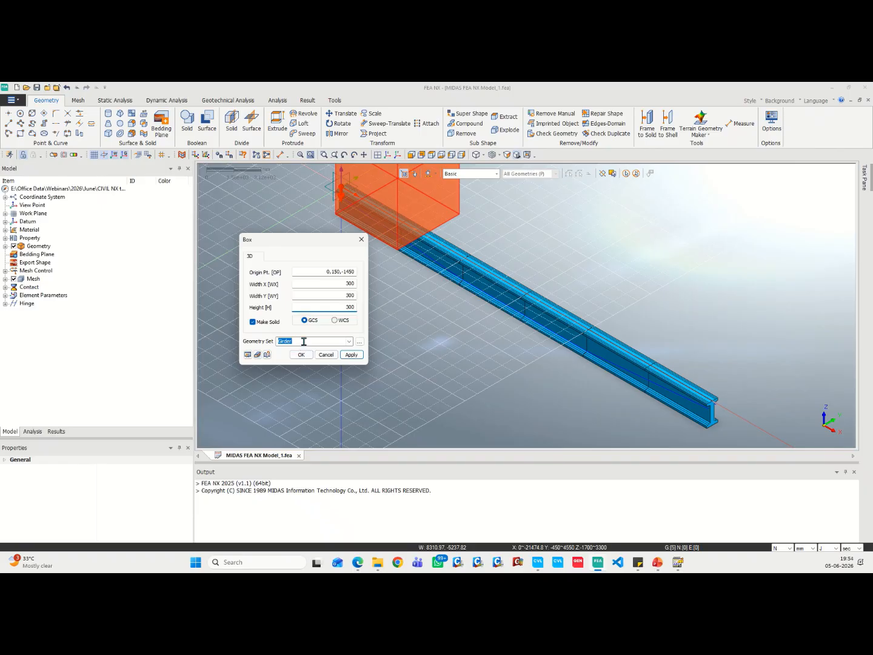
type("Deviator Block")
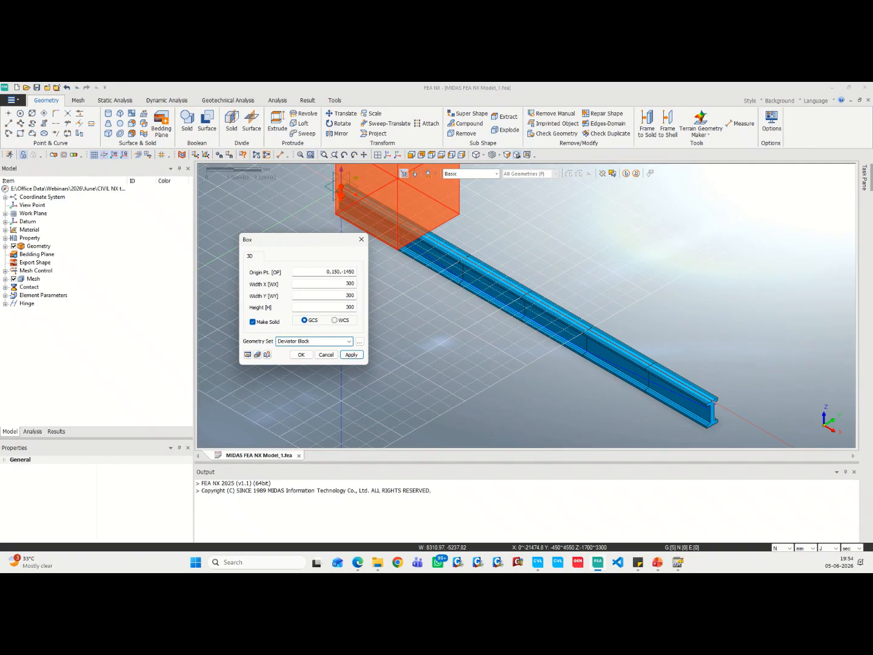
left_click(301, 354)
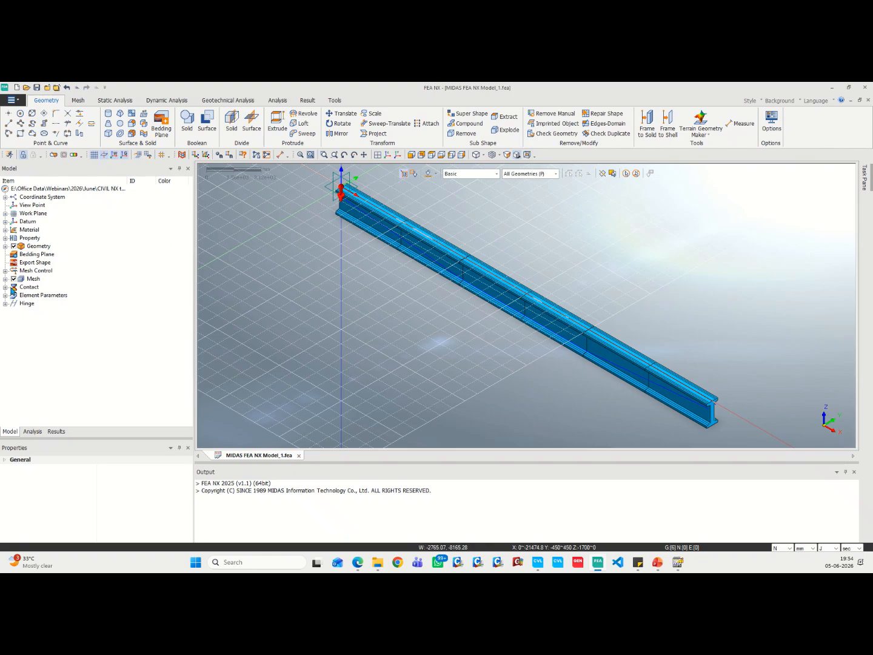
Hide the Girder geometry set to inspect the deviator block alone, and show the girder again.
left_click(4, 246)
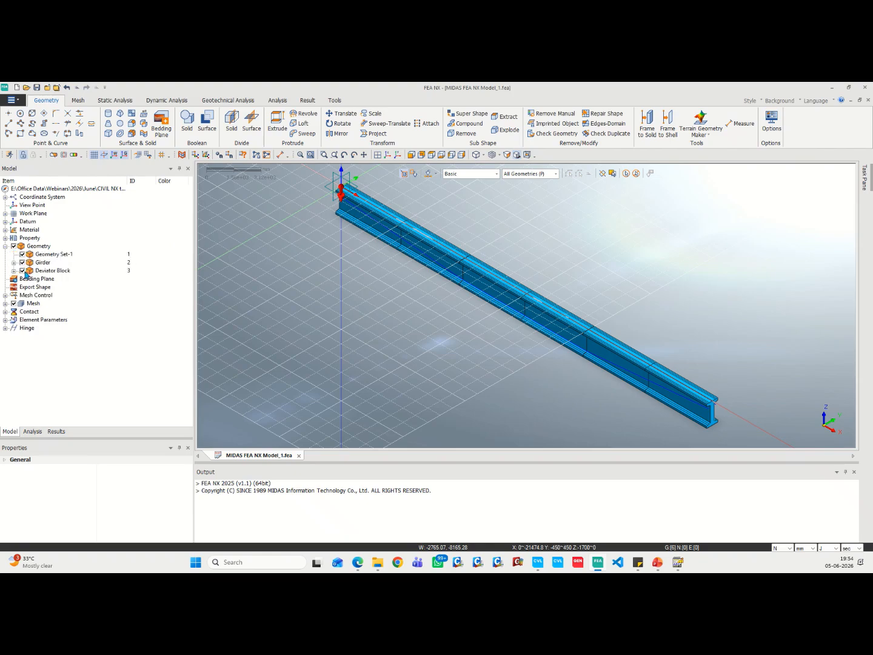
left_click(23, 263)
scroll(340, 195, "up", 5)
scroll(341, 194, "down", 3)
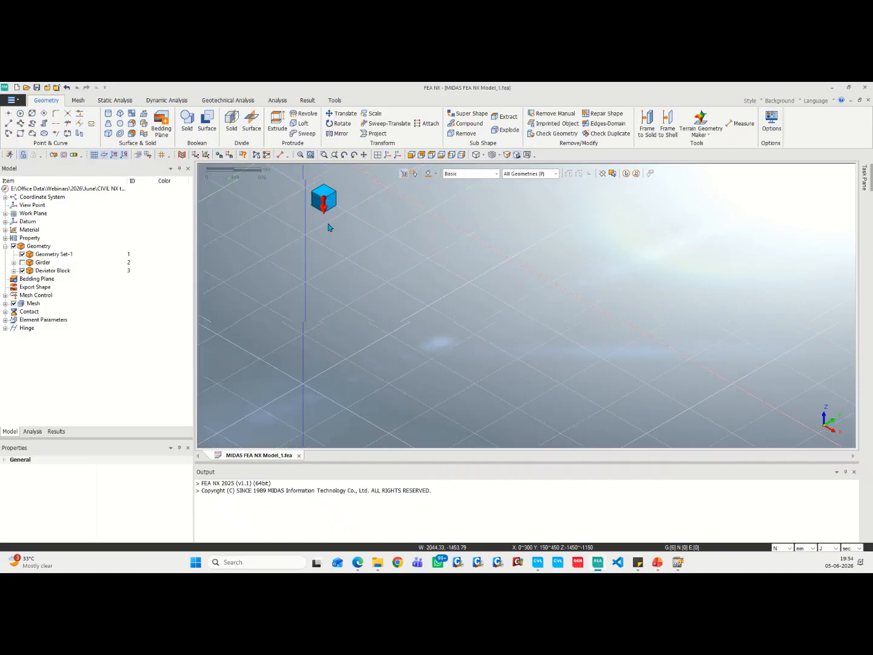
scroll(330, 244, "down", 3)
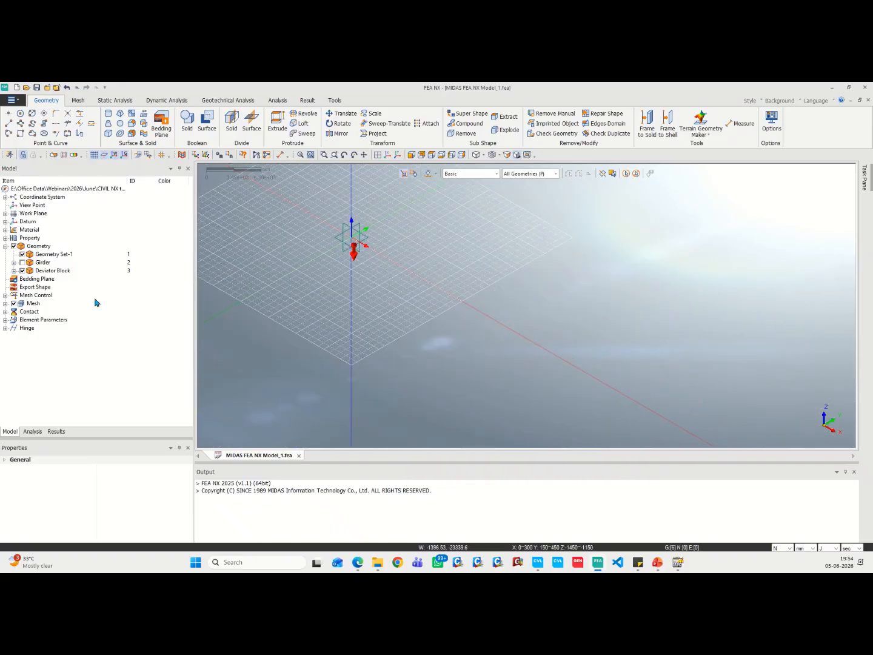
left_click(23, 263)
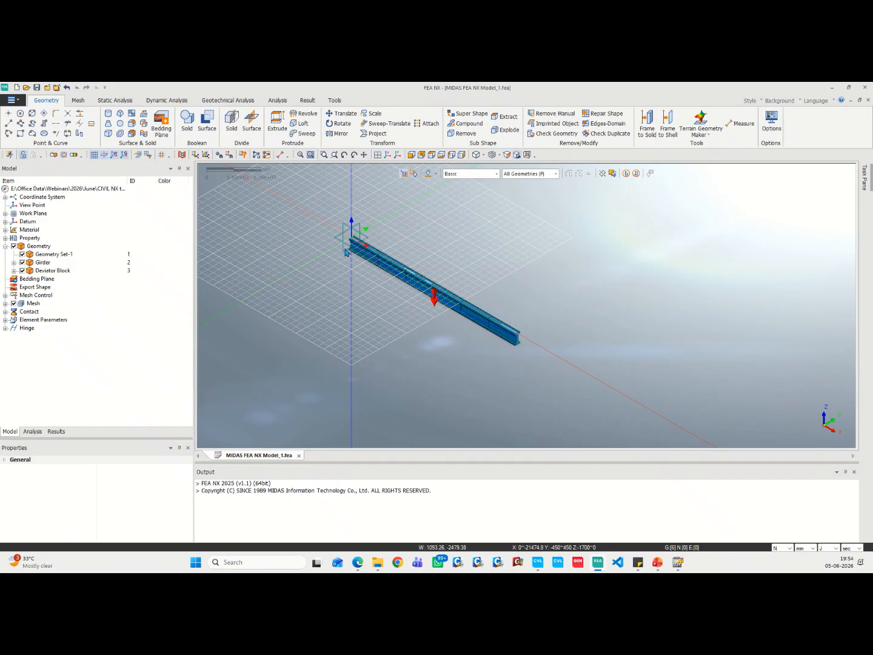
Copy the deviator box once along the Y axis at a distance of -600 mm with a uniform Translate, in the Deviator Block set.
scroll(363, 261, "up", 3)
left_click_drag(299, 206, 409, 314)
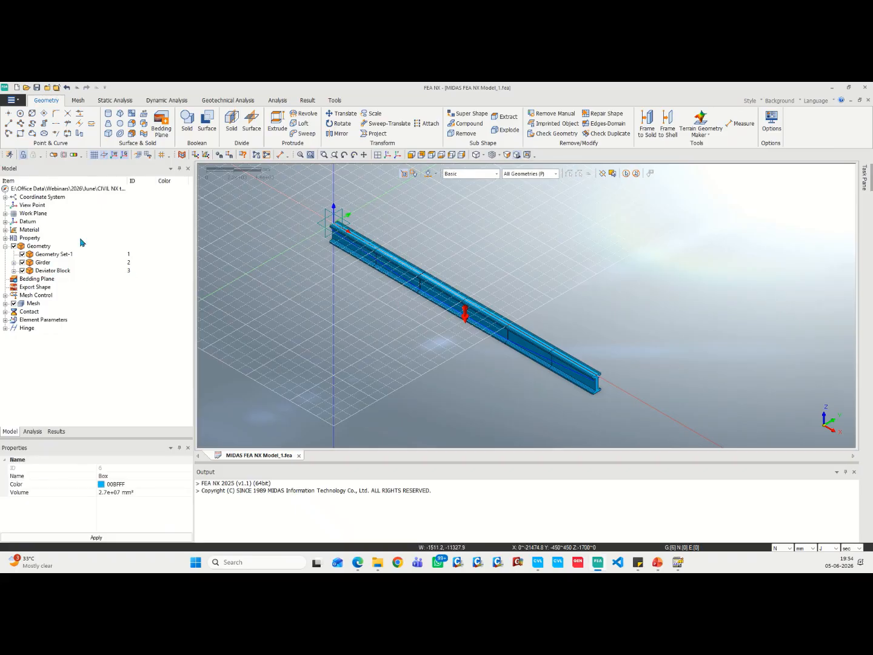
left_click(343, 114)
left_click_drag(100, 178, 247, 188)
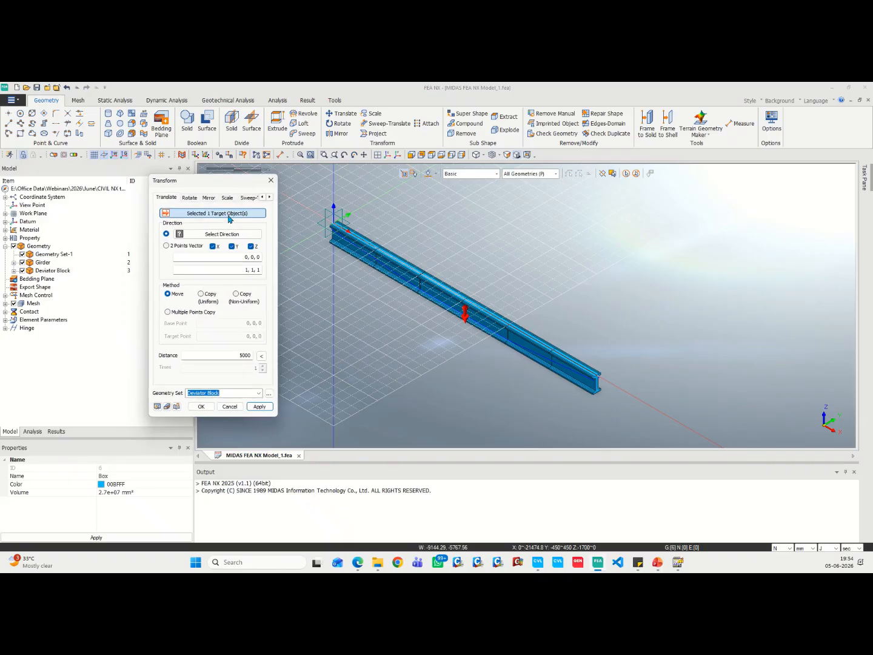
left_click_drag(308, 196, 390, 297)
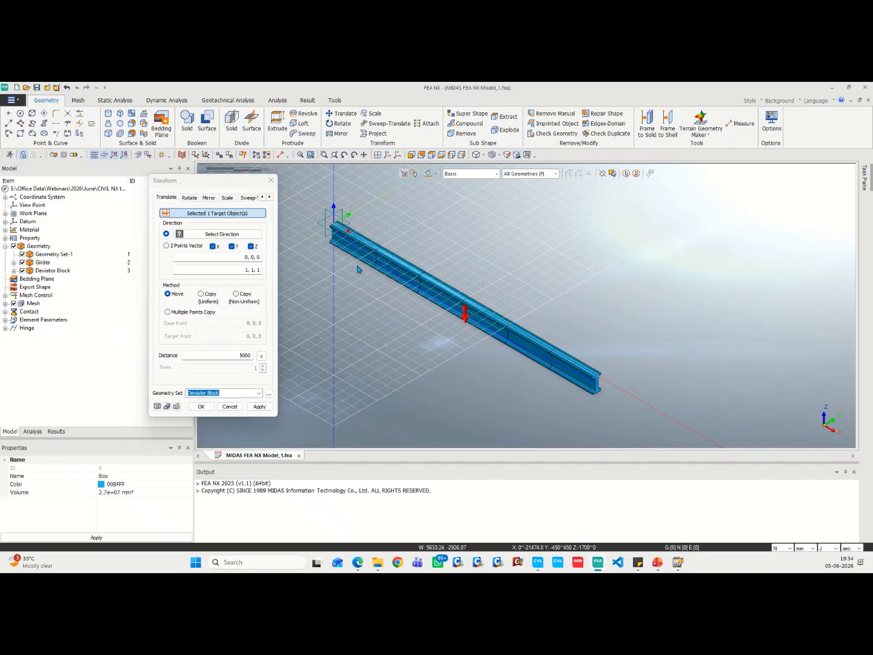
left_click(223, 235)
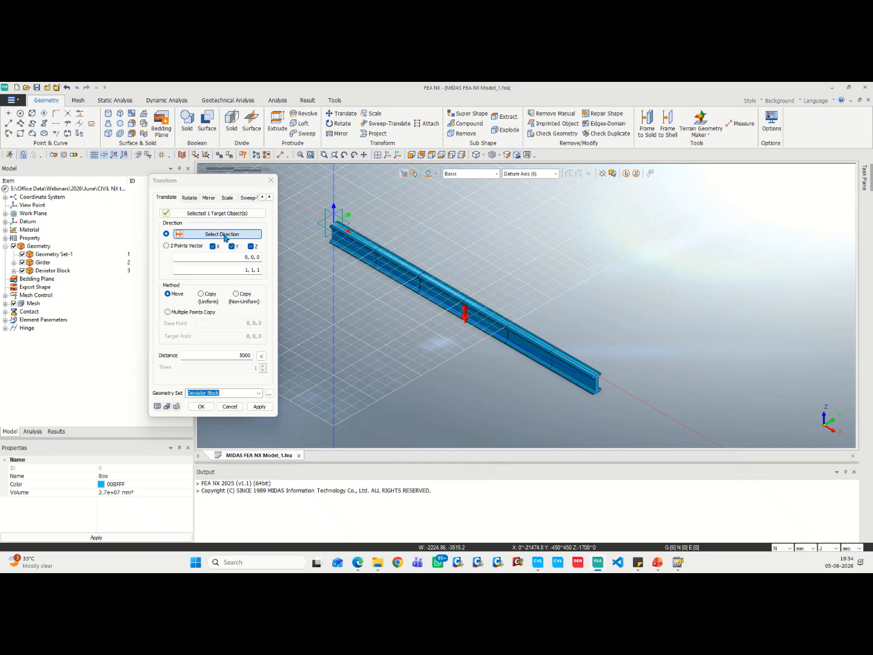
scroll(367, 258, "down", 3)
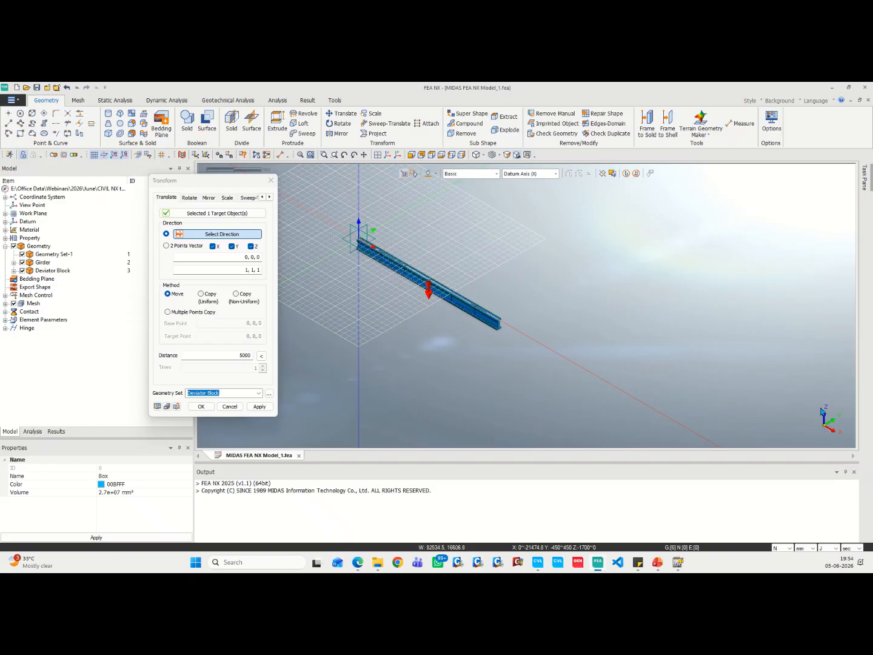
left_click(394, 221)
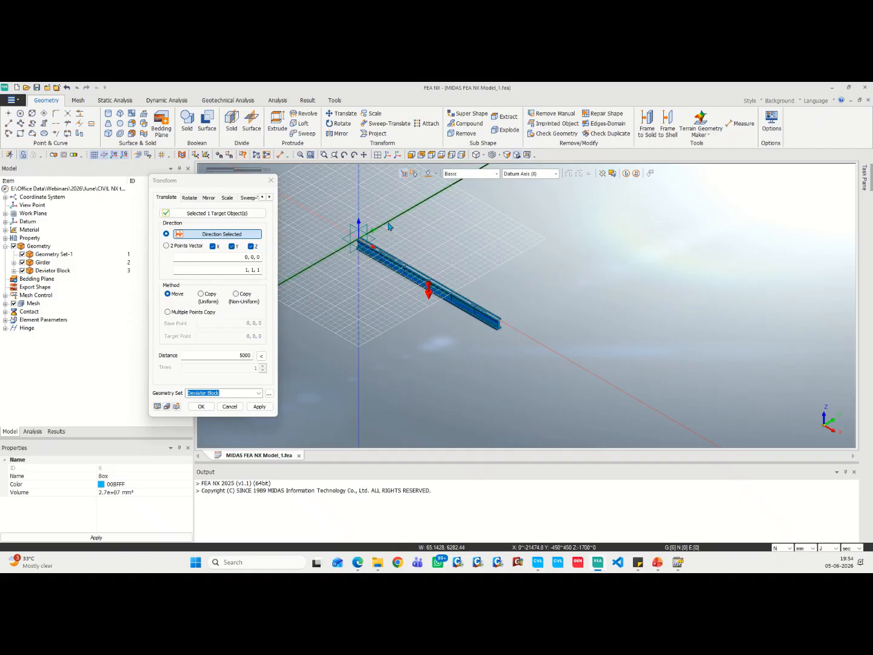
left_click(204, 296)
double_click(234, 352)
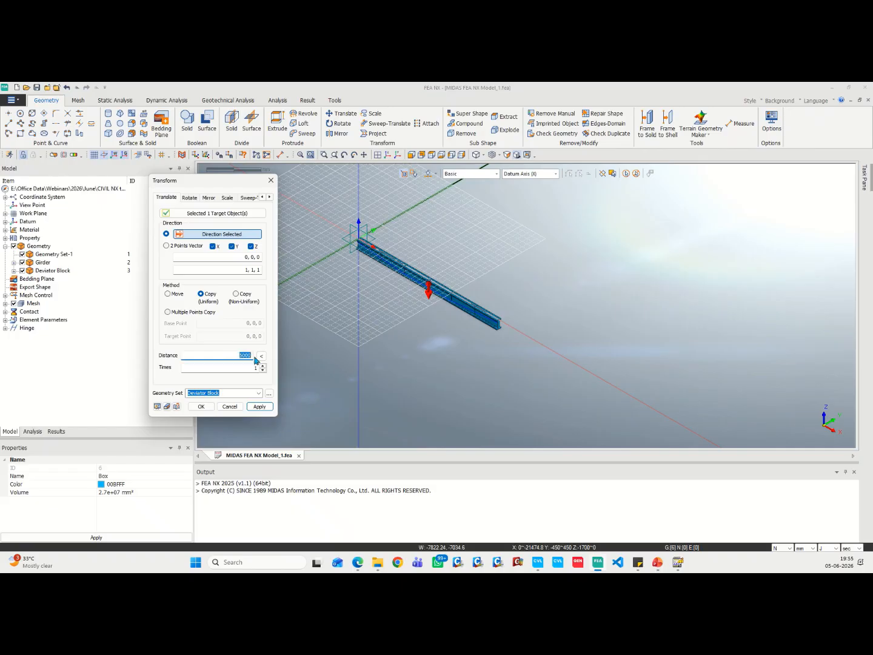
key("BackSpace")
left_click(258, 407)
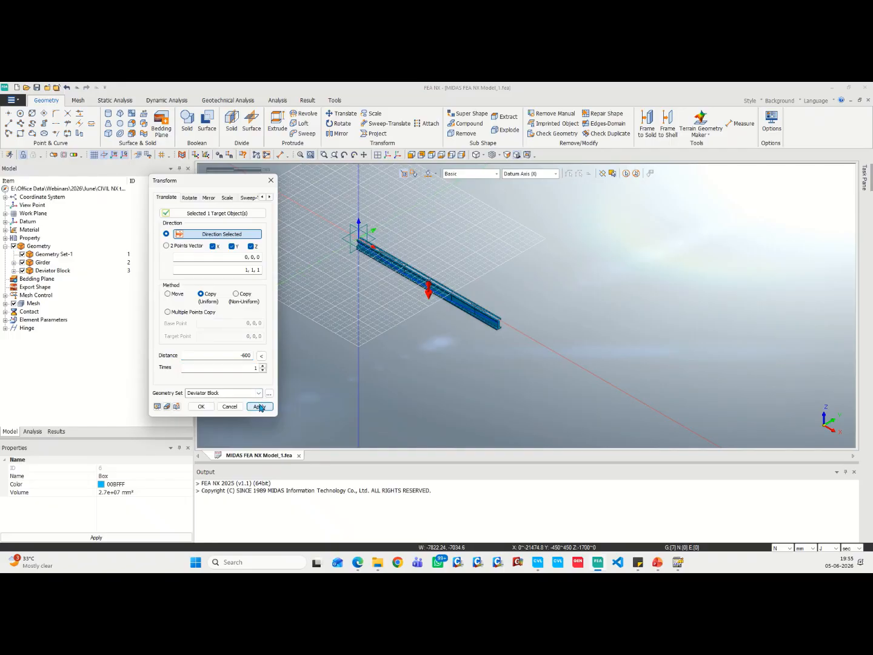
Copy both deviator blocks at the girder's start once along the X axis at a distance of 9850 mm, in the Deviator Block set.
scroll(328, 291, "up", 5)
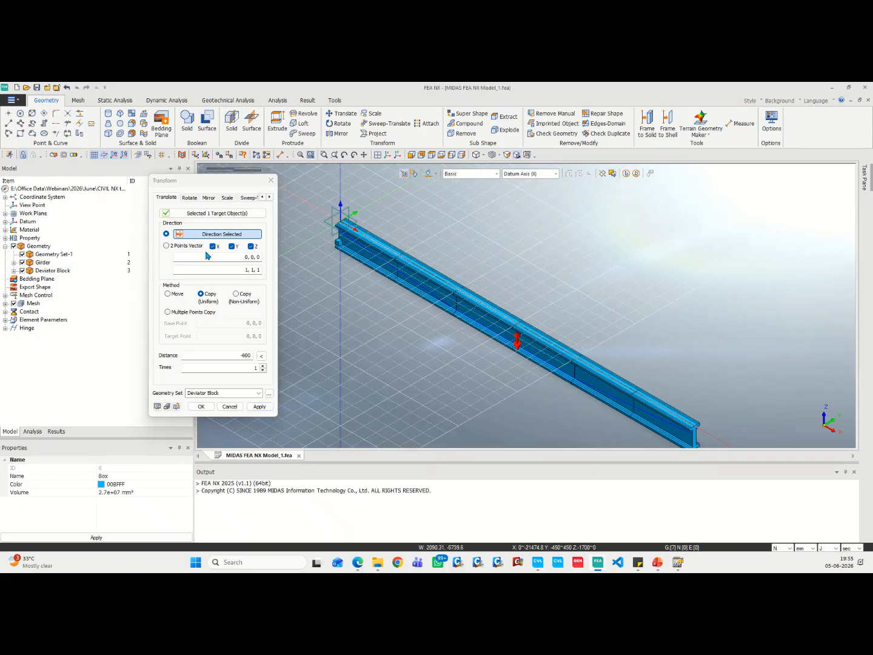
left_click(218, 216)
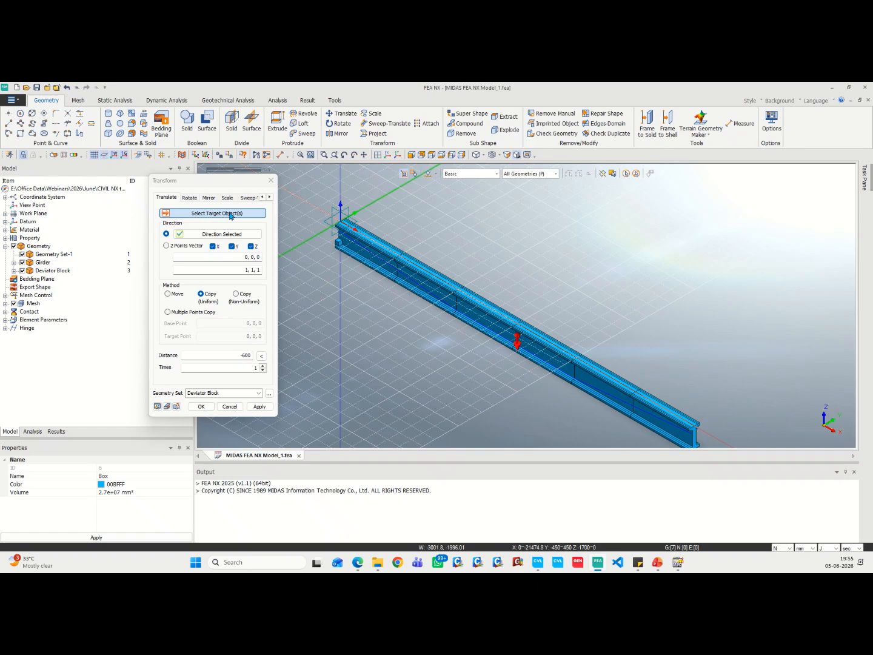
left_click_drag(306, 195, 406, 314)
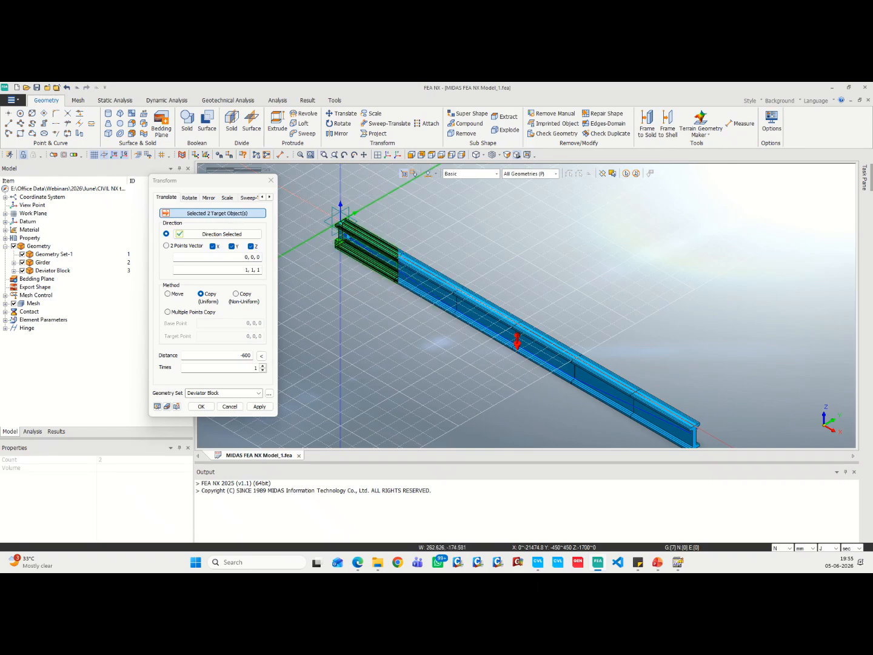
left_click(217, 235)
scroll(472, 327, "down", 3)
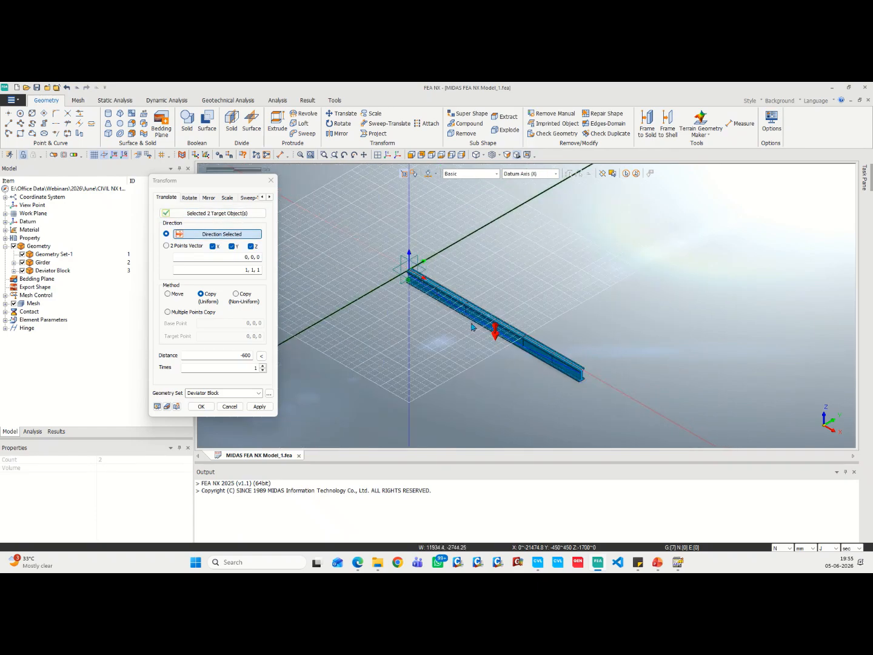
left_click(625, 395)
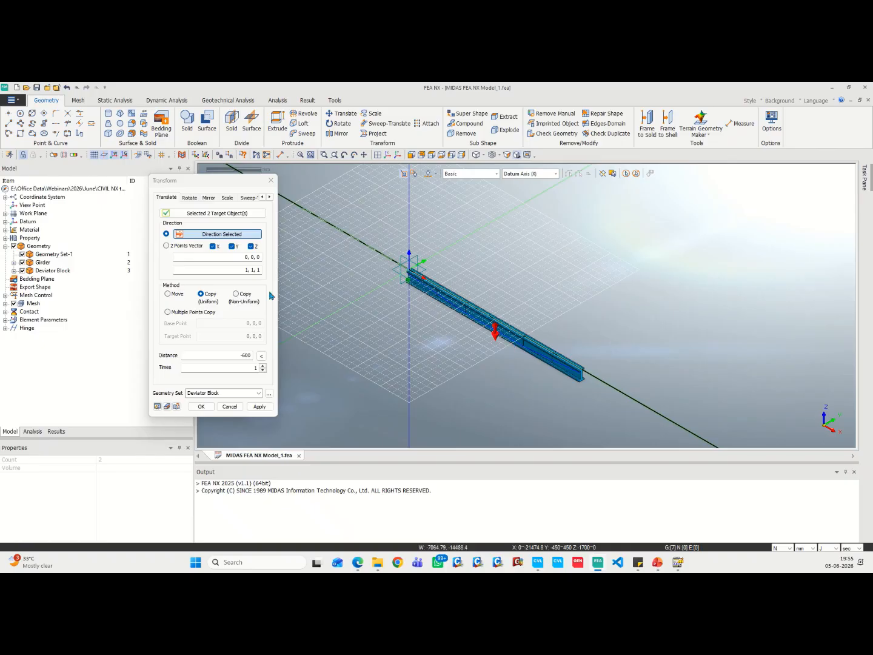
left_click(236, 354)
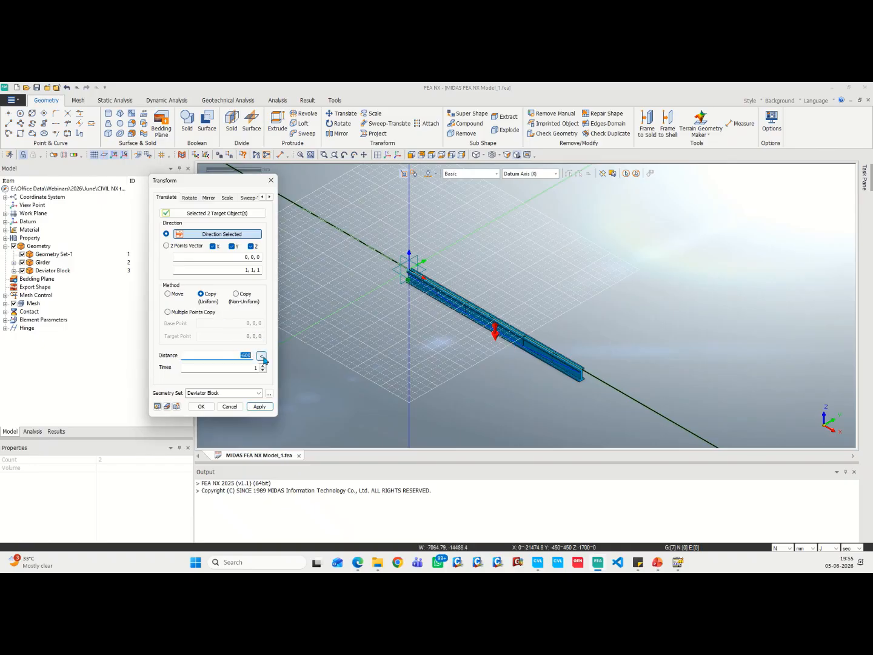
type("9850")
left_click(260, 407)
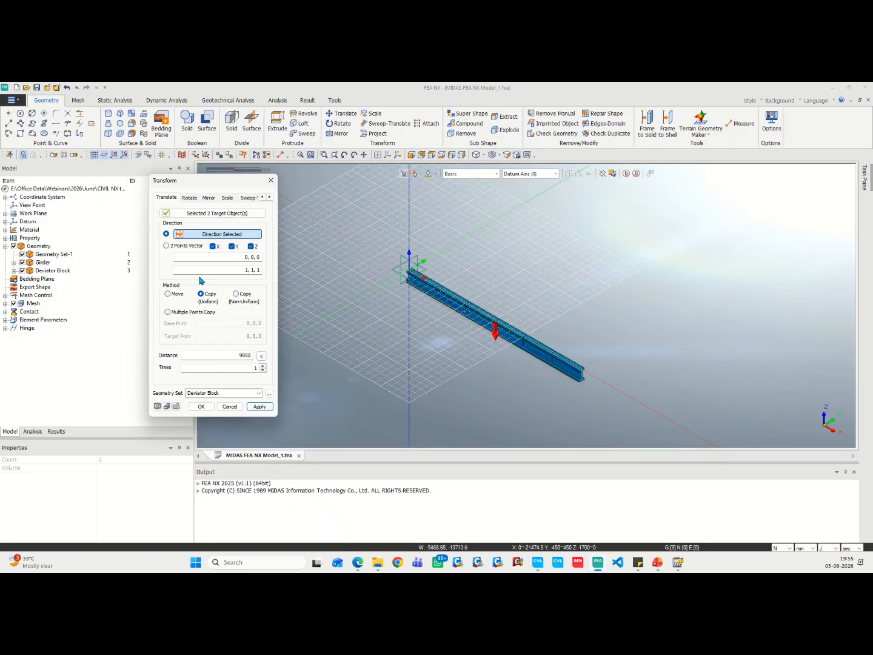
Copy the same two start blocks along the X axis at distances of 19850 mm and 29700 mm, and finish the Translate command.
double_click(234, 356)
type("1")
left_click(260, 407)
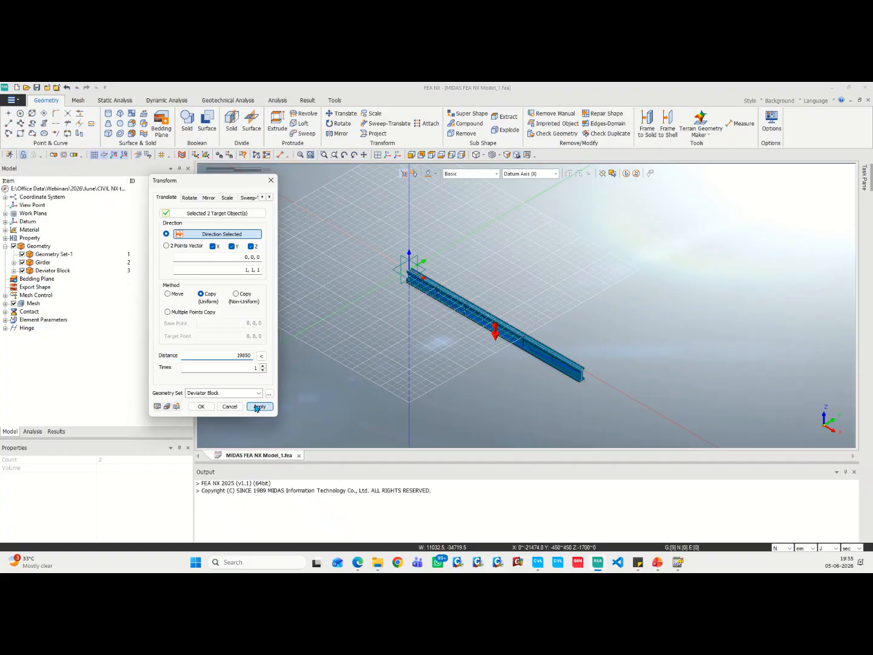
double_click(237, 356)
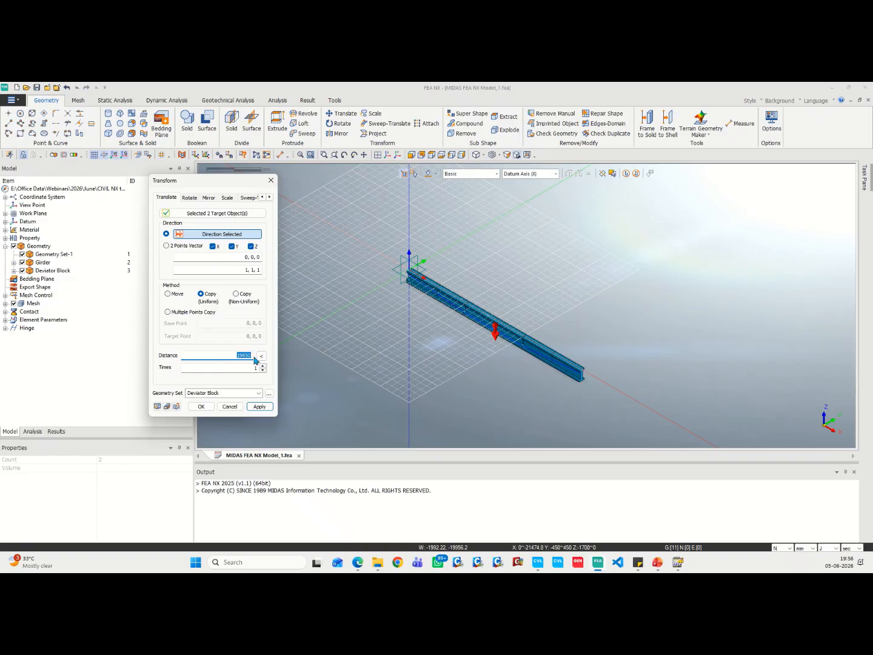
type("29700")
left_click(198, 406)
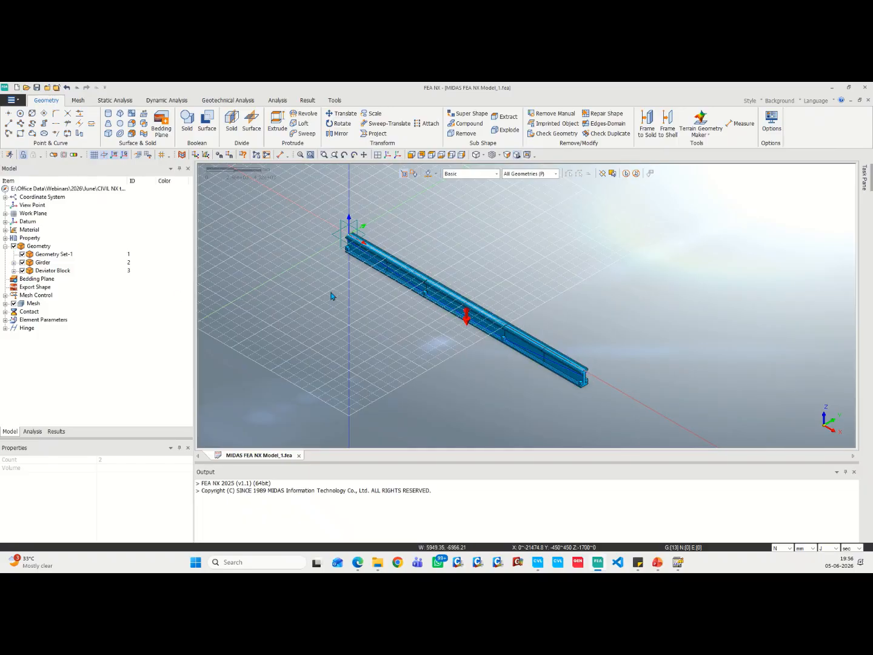
Move the four deviator blocks at both girder ends 900 mm up along the Z axis.
left_click(412, 155)
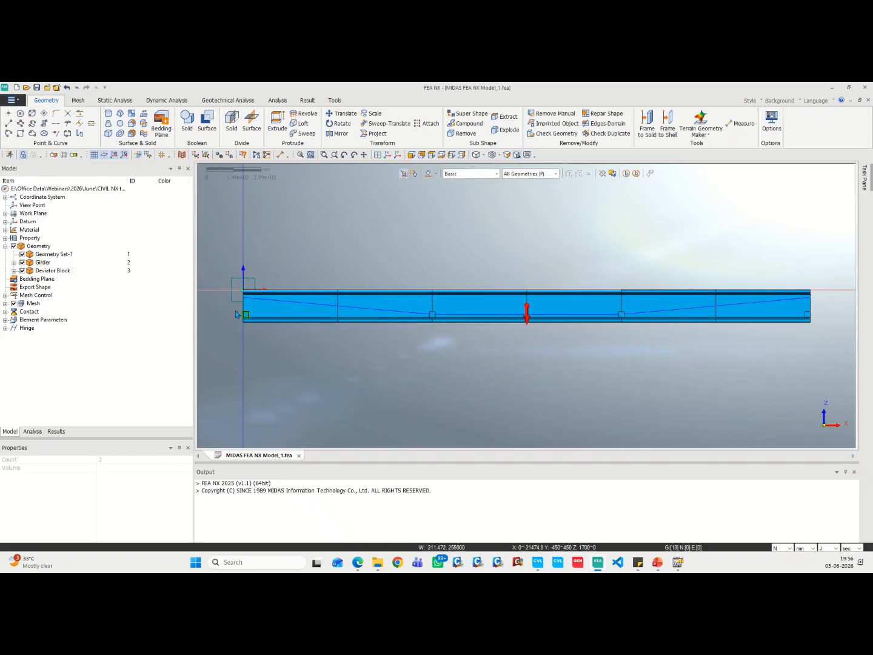
left_click(351, 115)
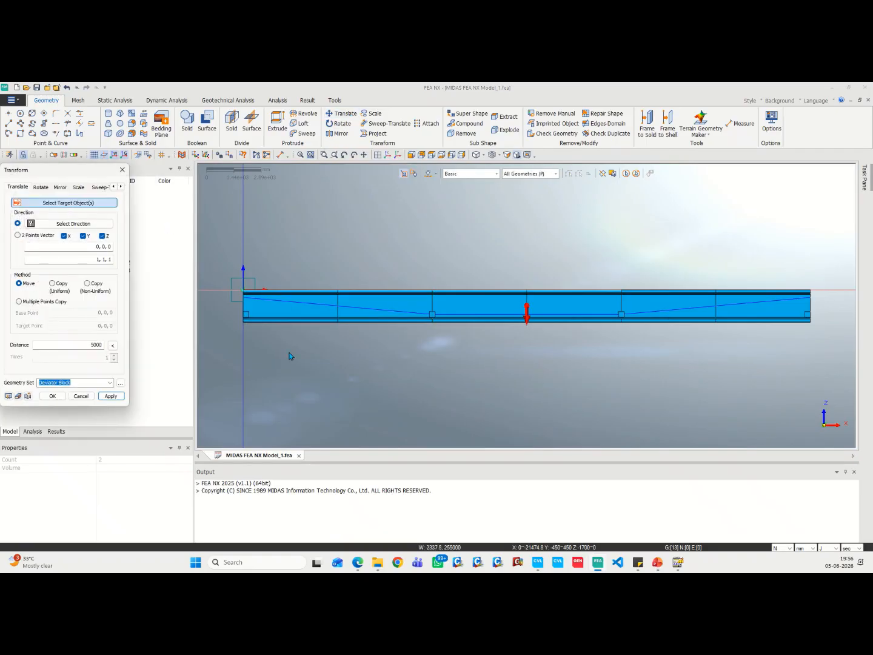
left_click_drag(223, 305, 288, 354)
left_click_drag(789, 306, 842, 347)
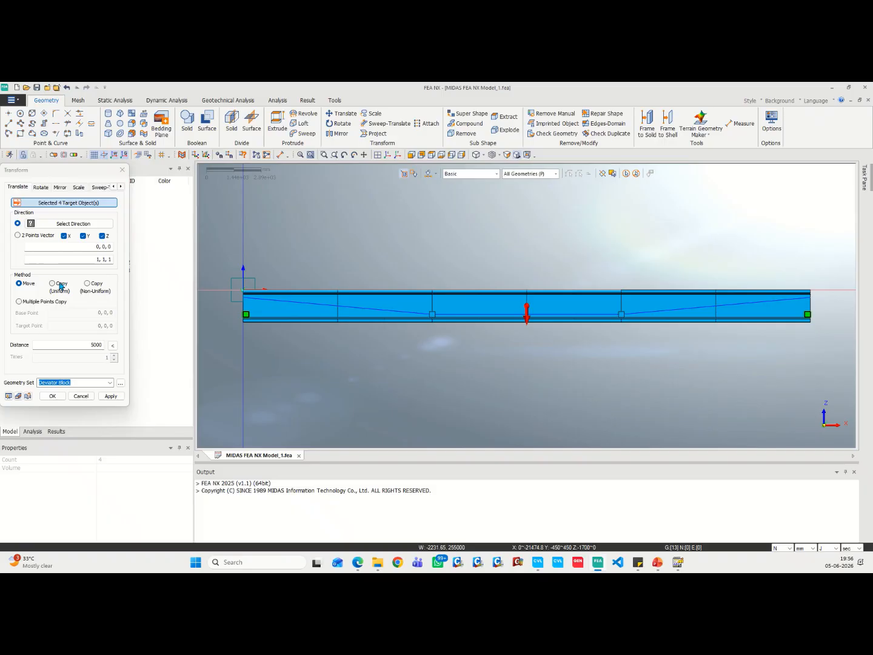
left_click(61, 226)
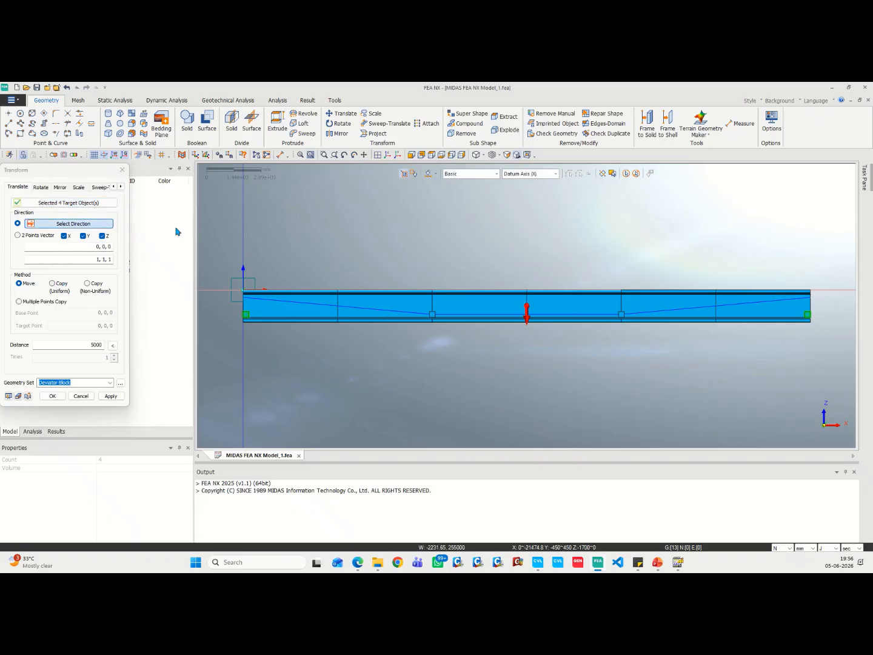
left_click(243, 245)
double_click(97, 345)
type("9")
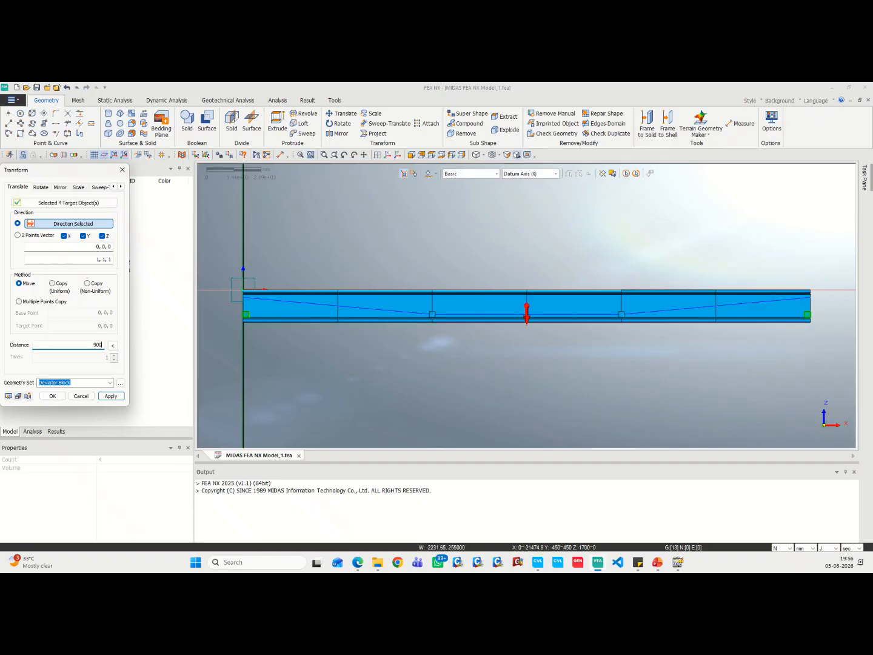
left_click(53, 396)
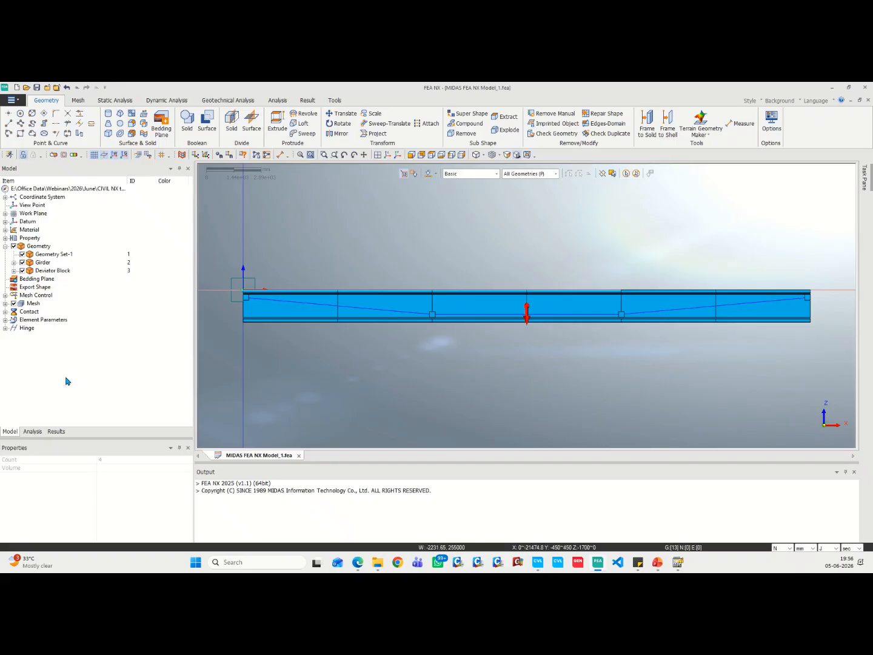
Connect all girder and deviator block solids with Auto Connect, sharing faces by the Boolean method.
left_click(386, 156)
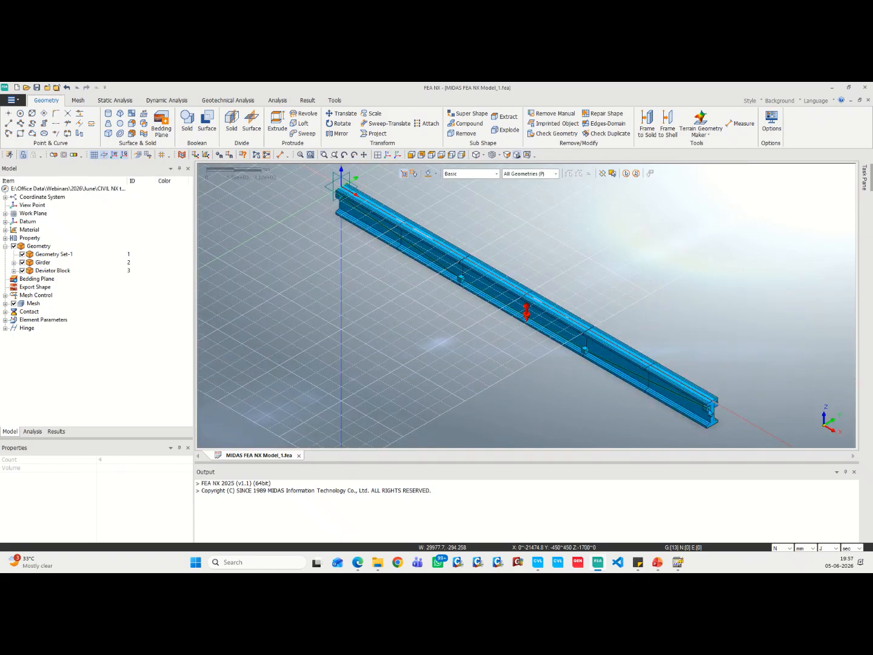
scroll(492, 388, "down", 3)
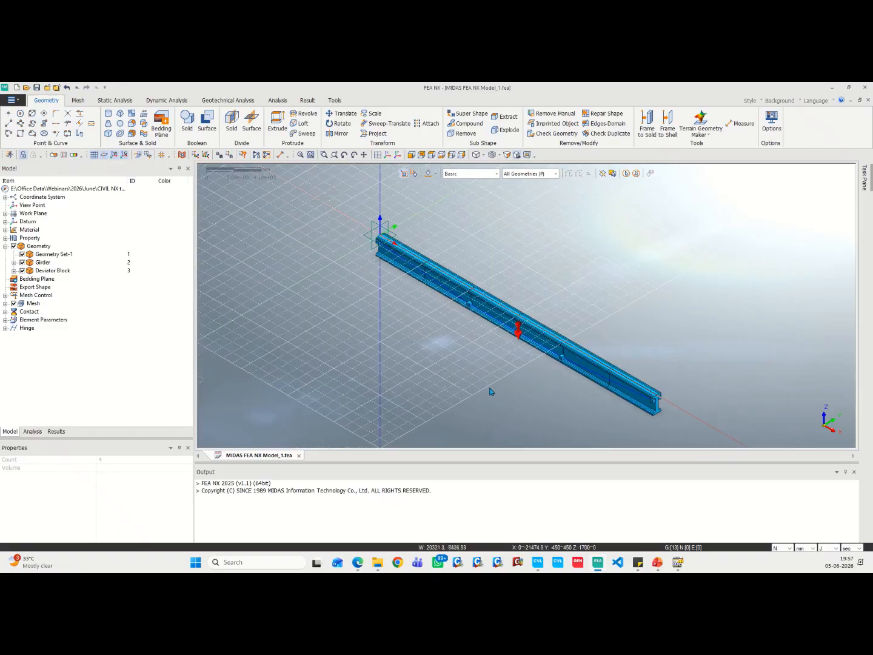
left_click(146, 124)
left_click(170, 158)
left_click_drag(327, 196, 758, 449)
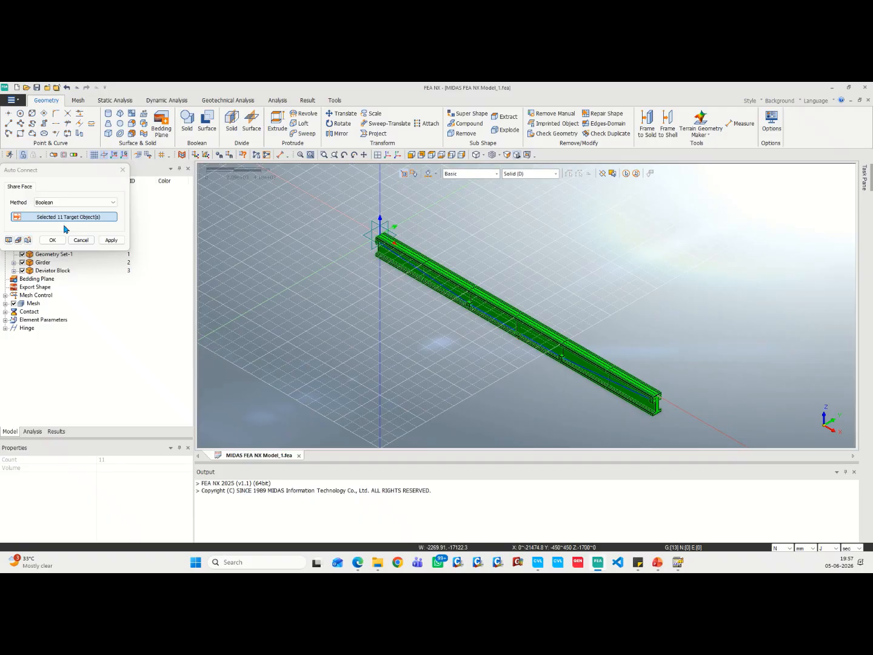
left_click(51, 239)
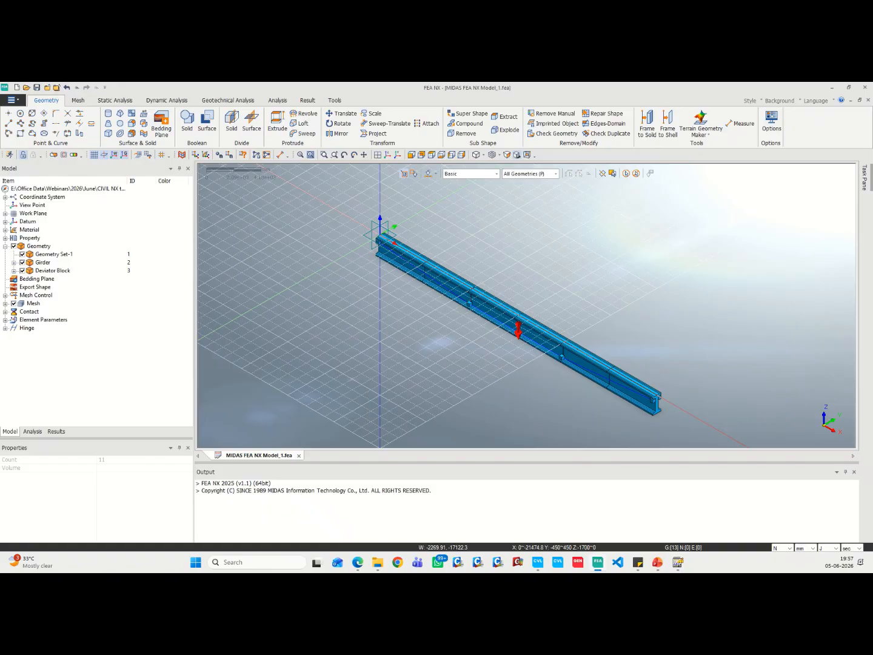
Start a new isotropic material and name it Concrete.
left_click(83, 103)
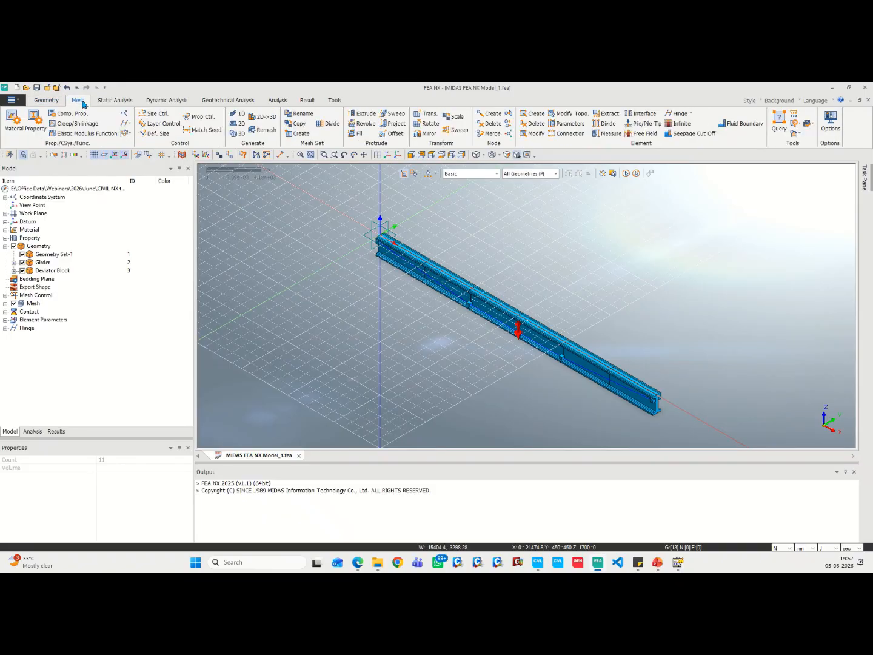
left_click(24, 121)
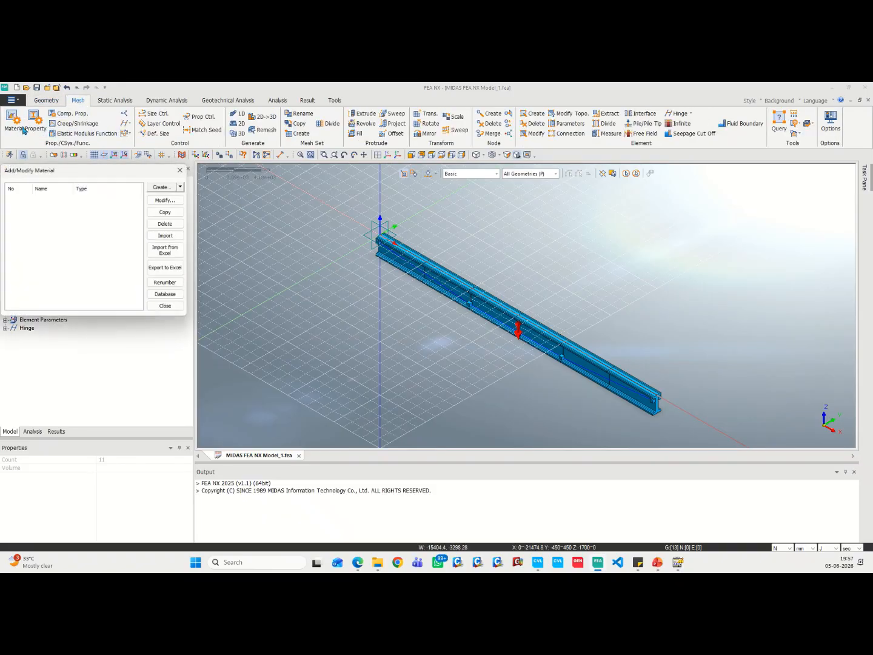
left_click_drag(94, 170, 257, 201)
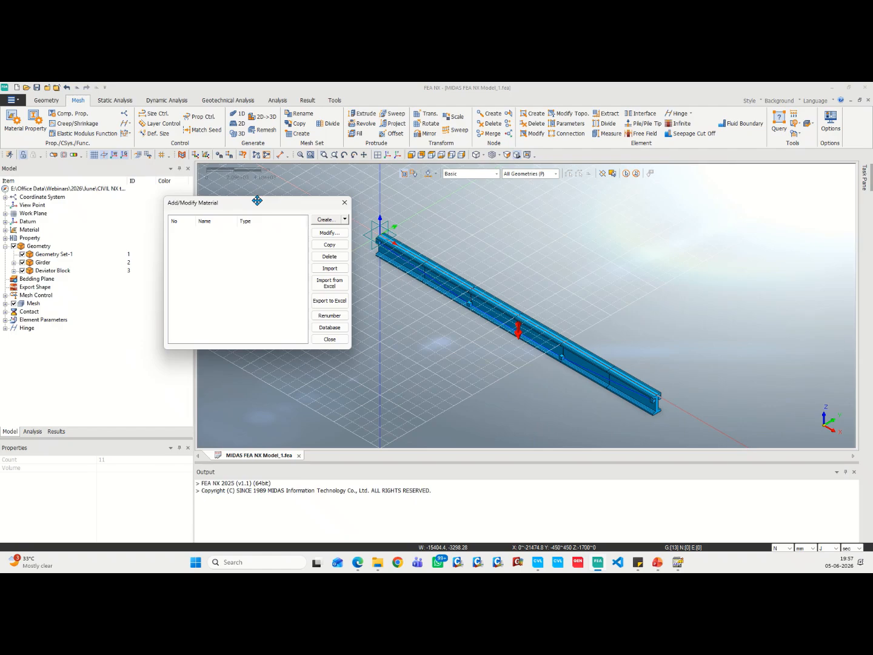
left_click(345, 220)
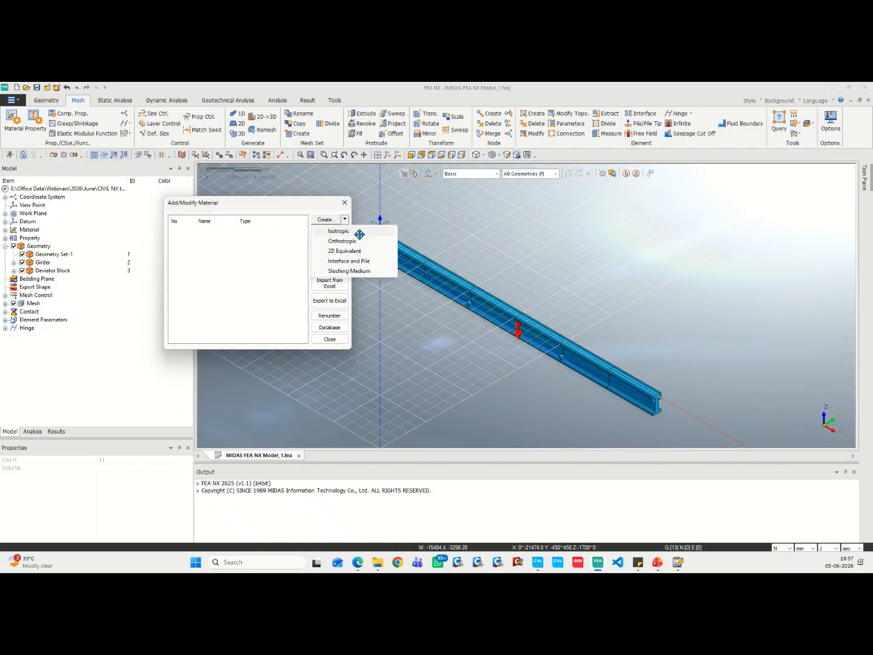
left_click(338, 231)
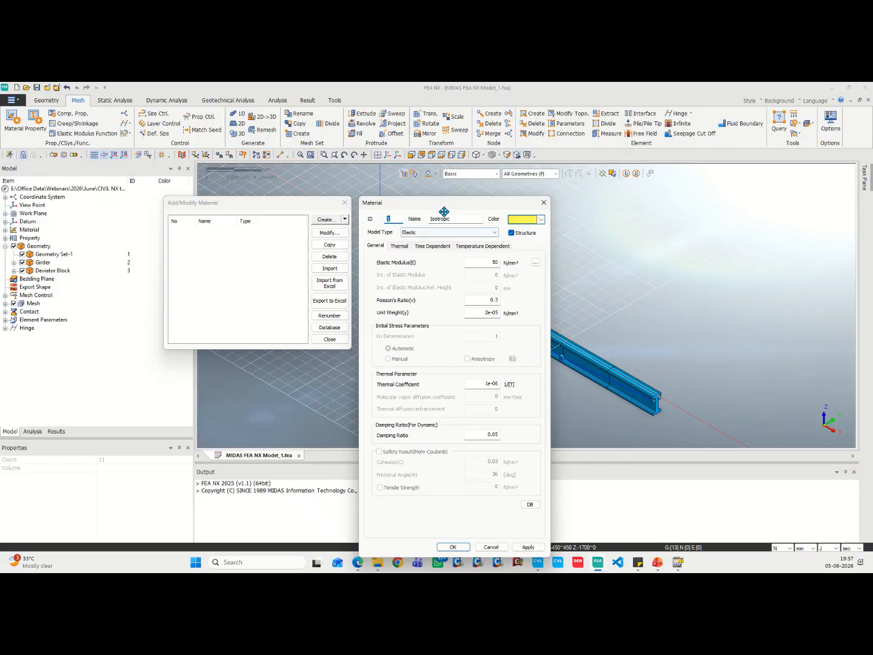
double_click(470, 152)
type("Concrete")
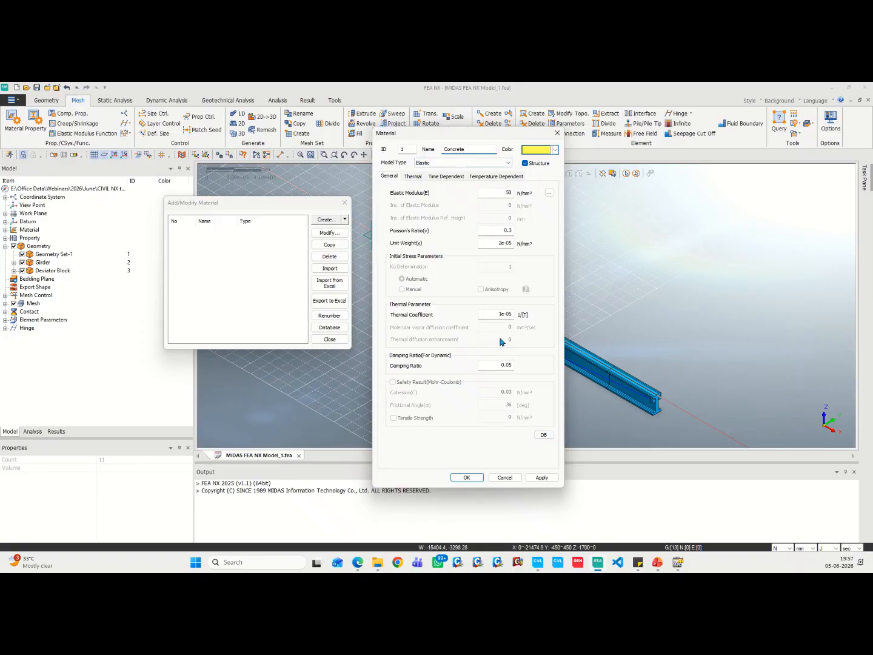
Load grade C40/50 of the EN04(RC) standard from the material database into Concrete and add the material.
left_click(544, 435)
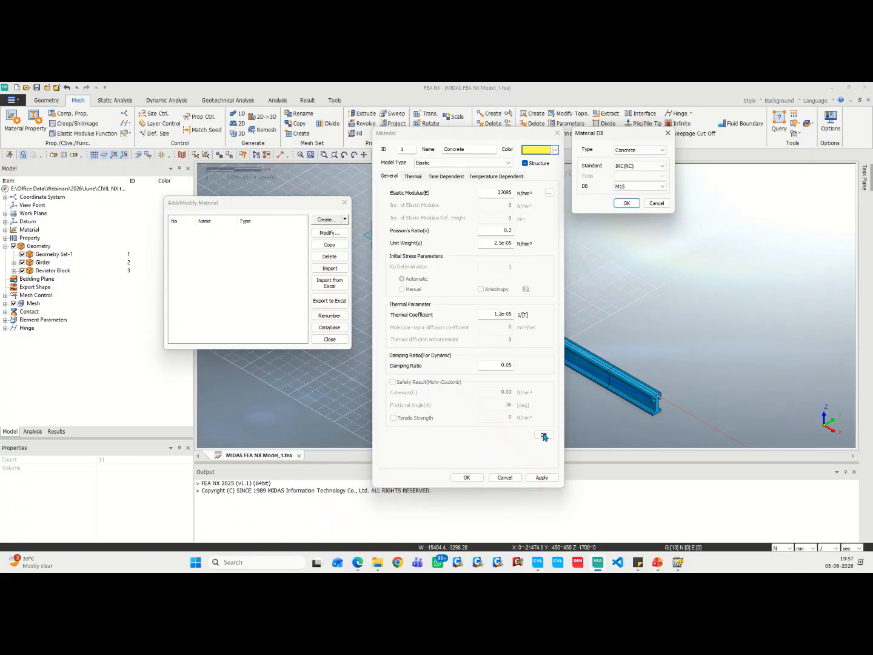
left_click(647, 166)
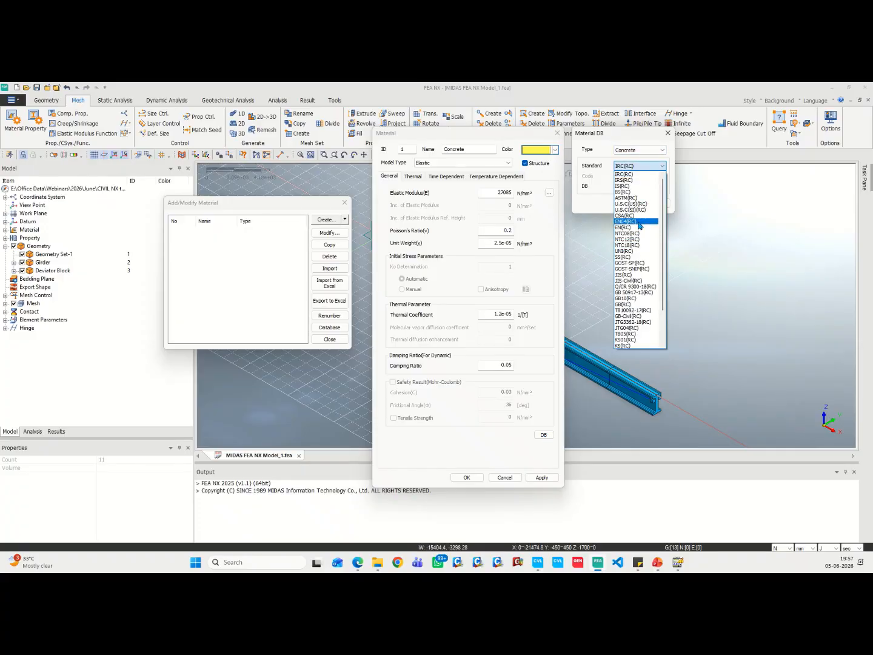
left_click(641, 226)
left_click(659, 186)
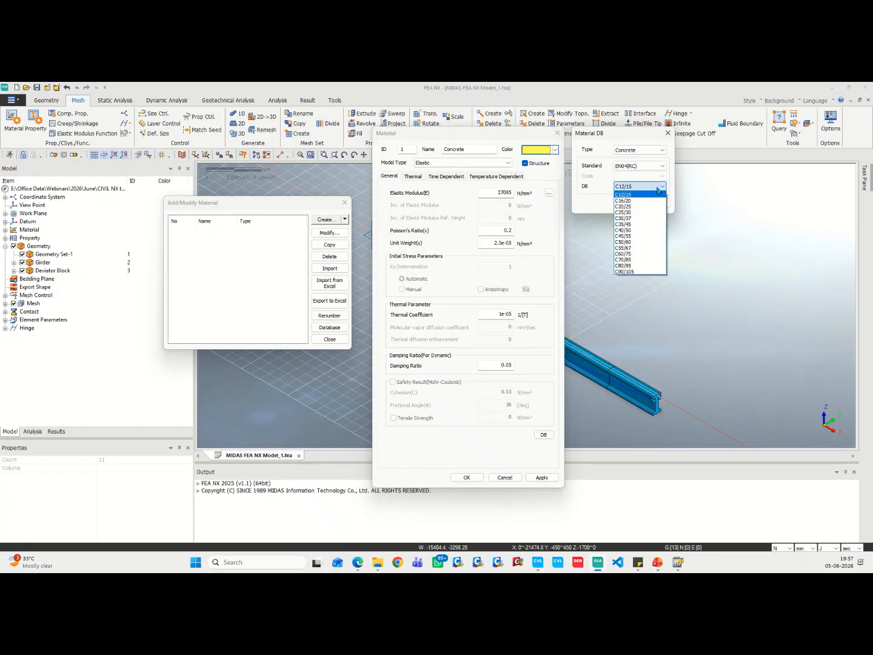
left_click(640, 231)
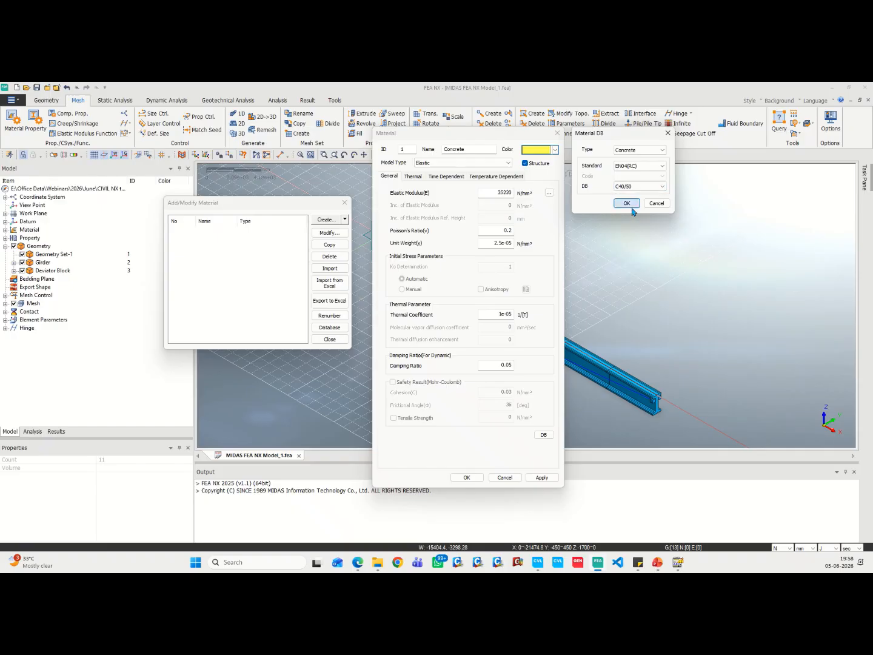
left_click(632, 207)
left_click(542, 478)
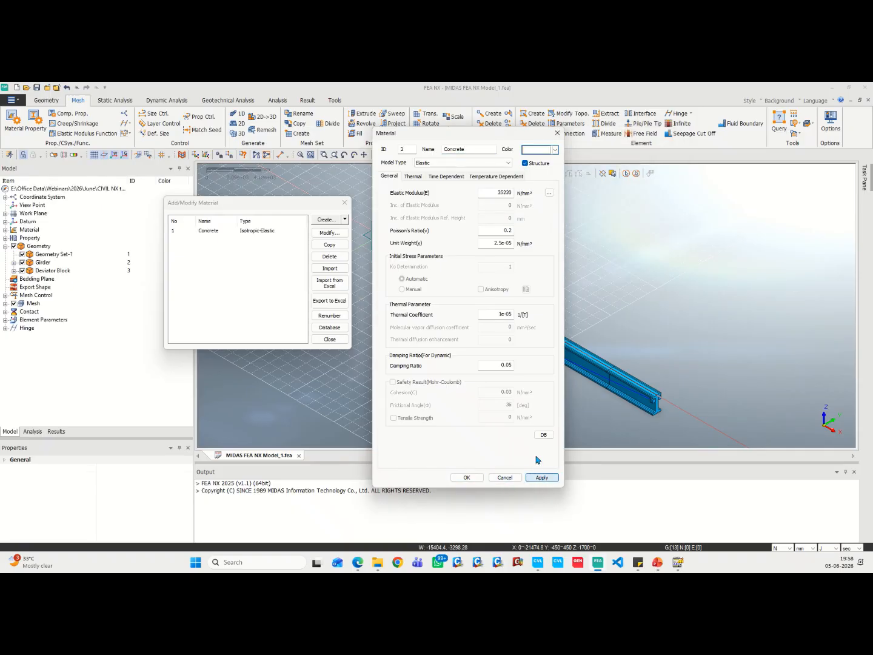
Name the second isotropic material Tendon and choose the steel standard EN05-PS(S) from the material database.
double_click(462, 150)
type("te")
type("Tendon")
left_click(544, 435)
left_click(647, 151)
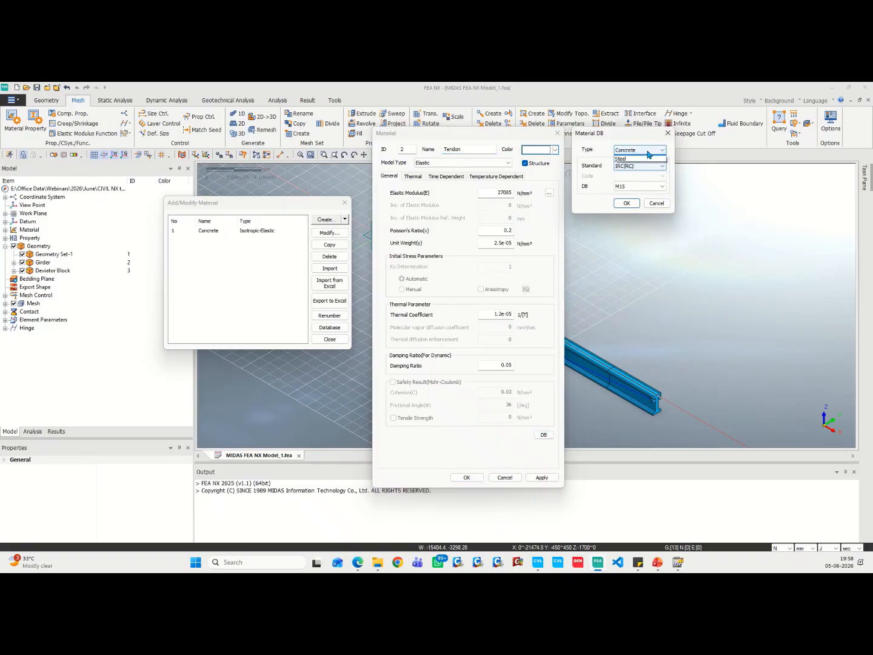
left_click(642, 158)
left_click(644, 167)
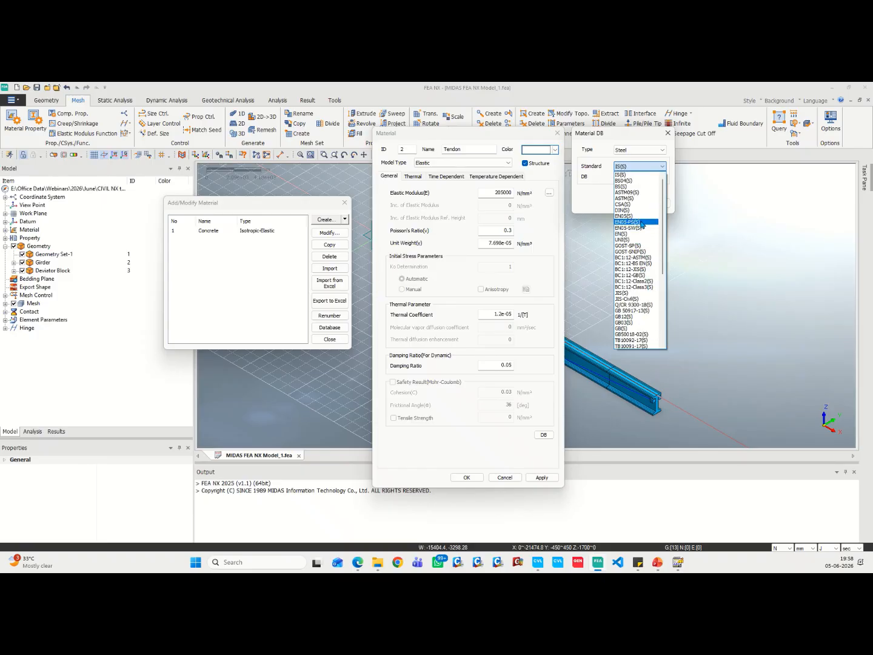
left_click(641, 222)
Load strand grade Y1860S7(15.2mm) into the Tendon material, add it and finish the material definitions.
left_click(661, 177)
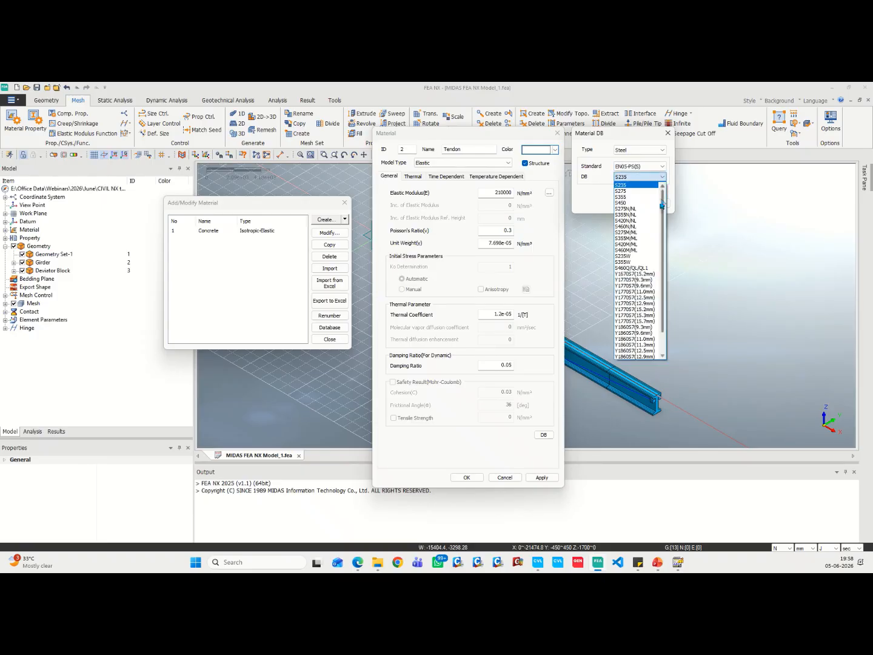
scroll(662, 350, "down", 2)
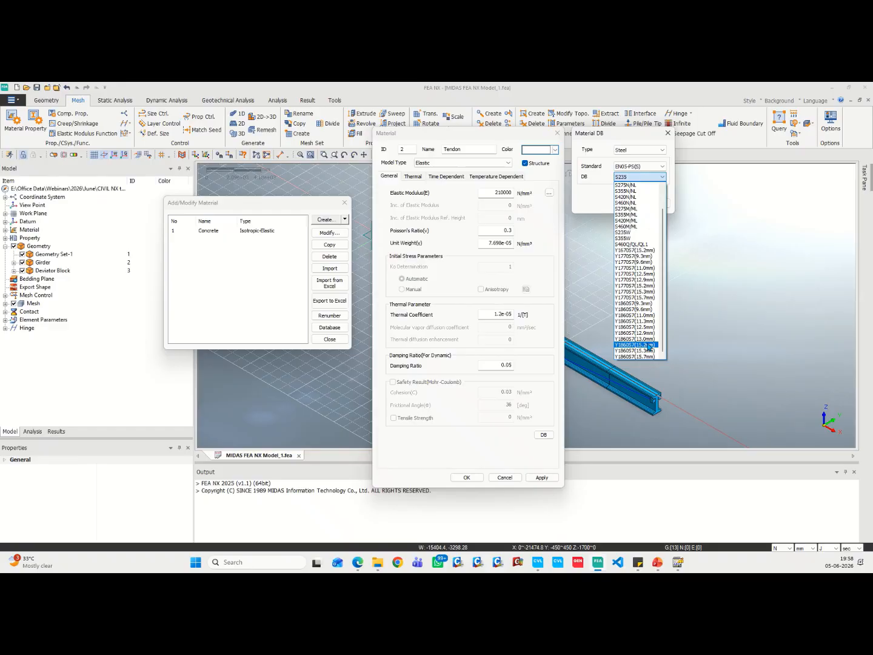
left_click(650, 345)
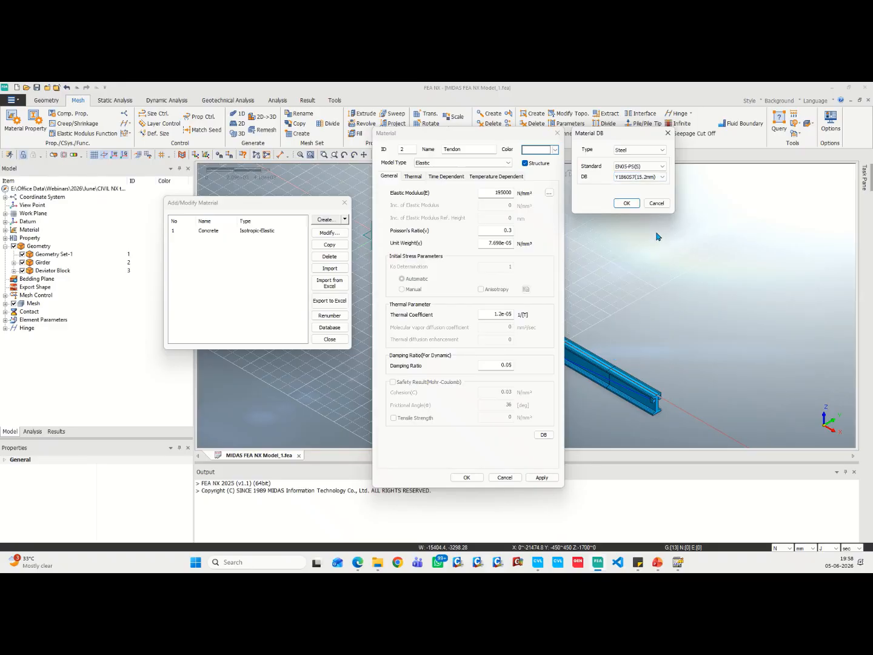
left_click(626, 204)
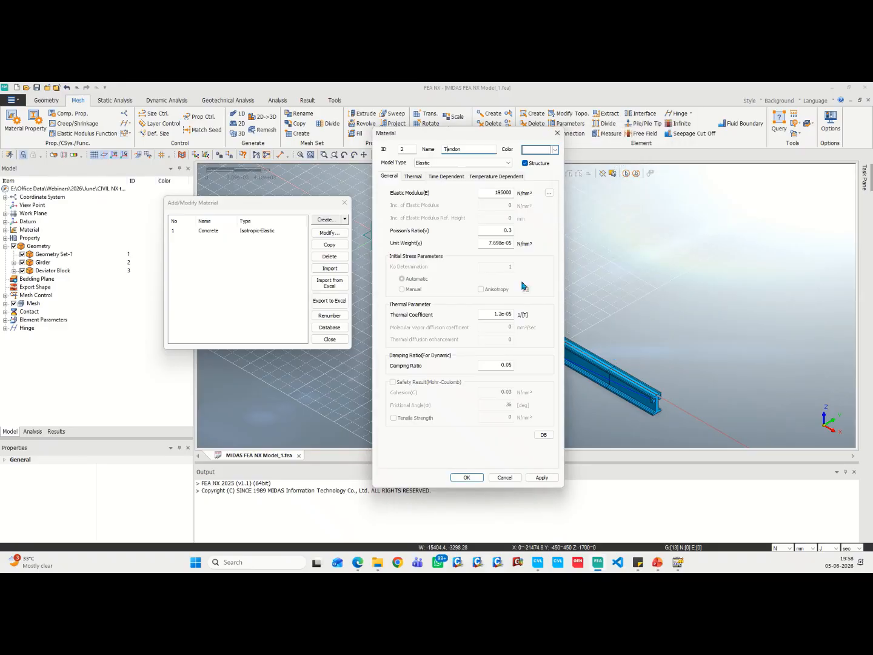
left_click(468, 477)
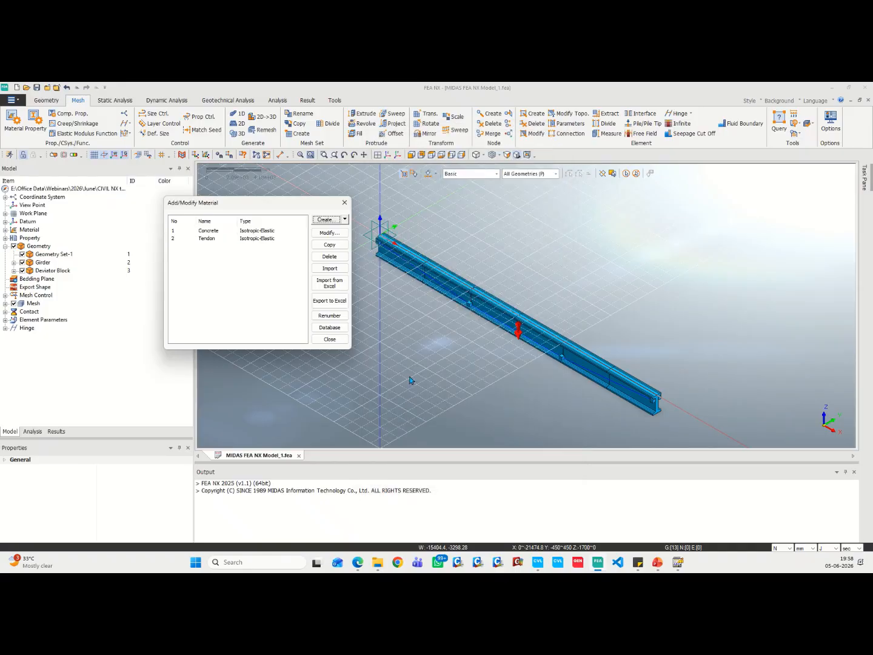
left_click(330, 340)
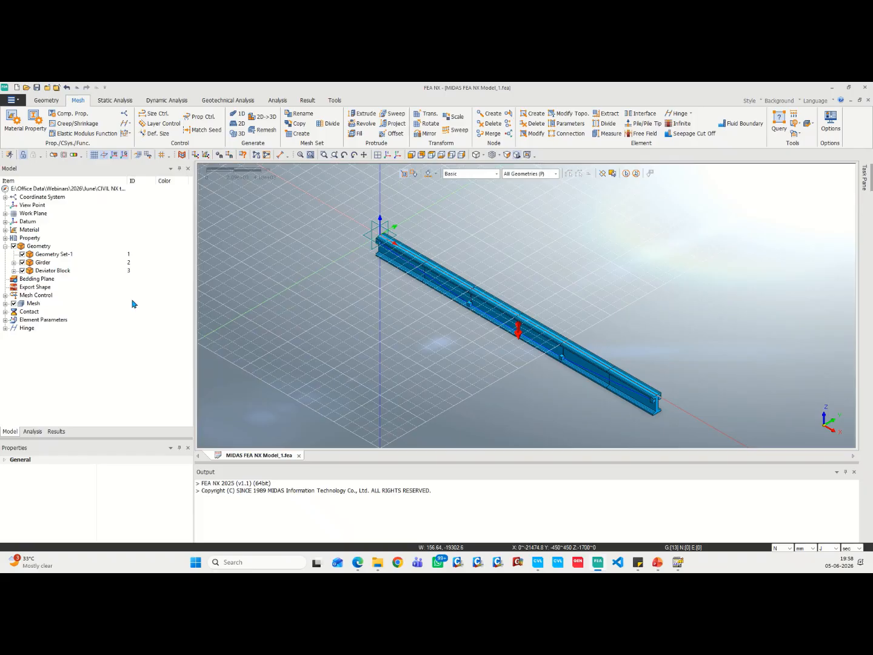
Start a 1D truss property named External Tendon and assign it the Tendon material.
left_click(35, 119)
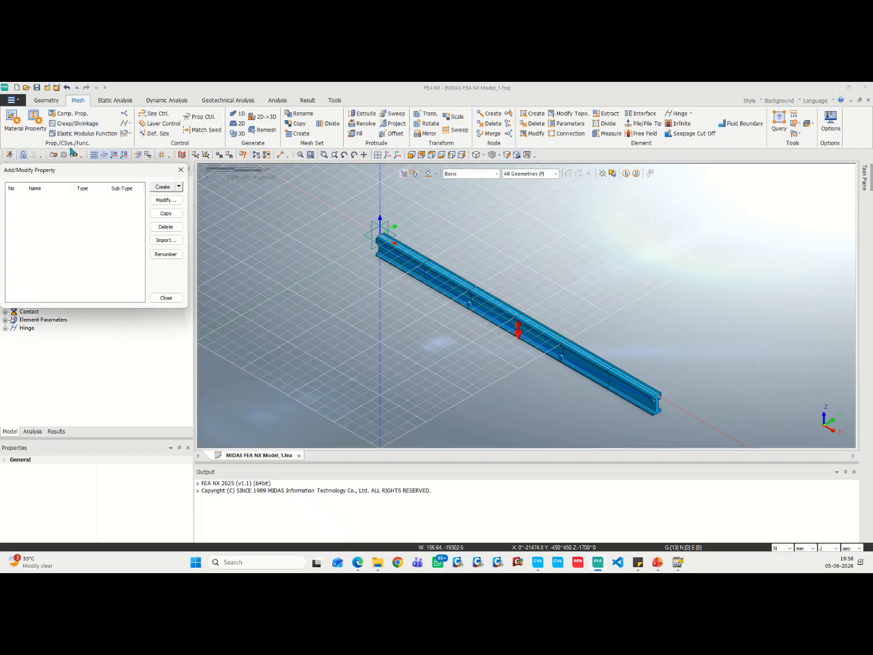
left_click(179, 187)
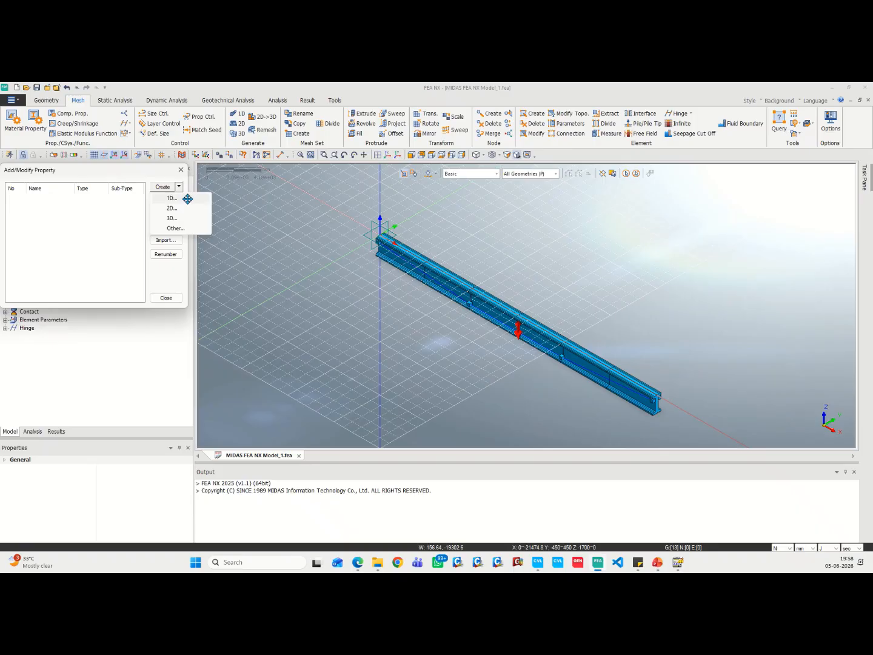
left_click(187, 199)
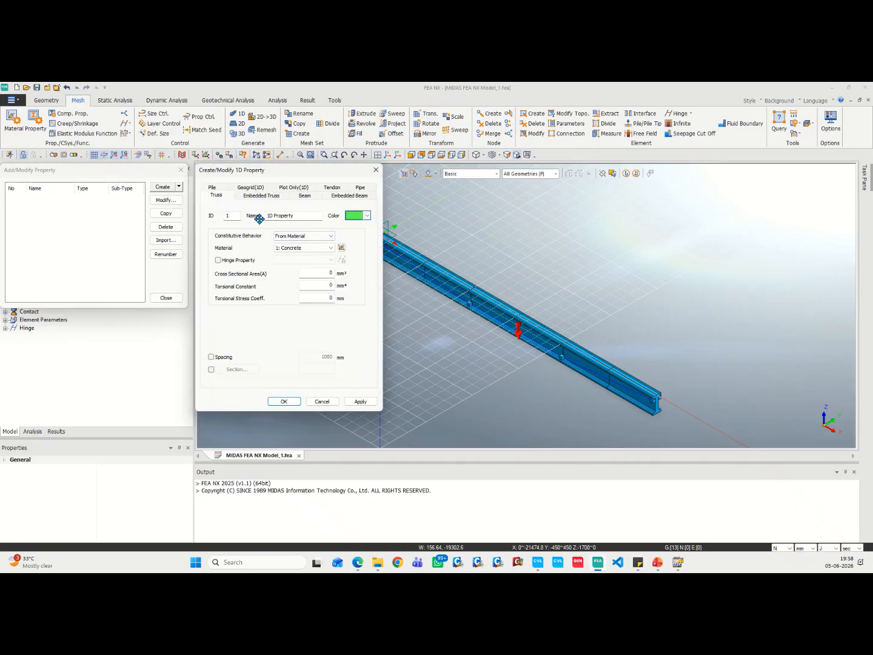
left_click_drag(297, 215, 267, 216)
type("External Tendon")
left_click(308, 249)
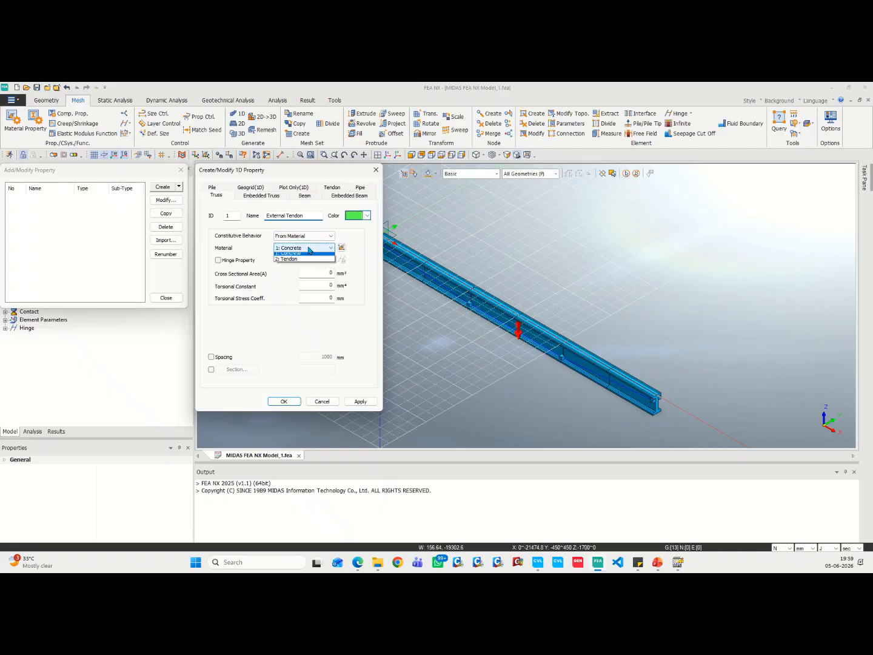
left_click(296, 260)
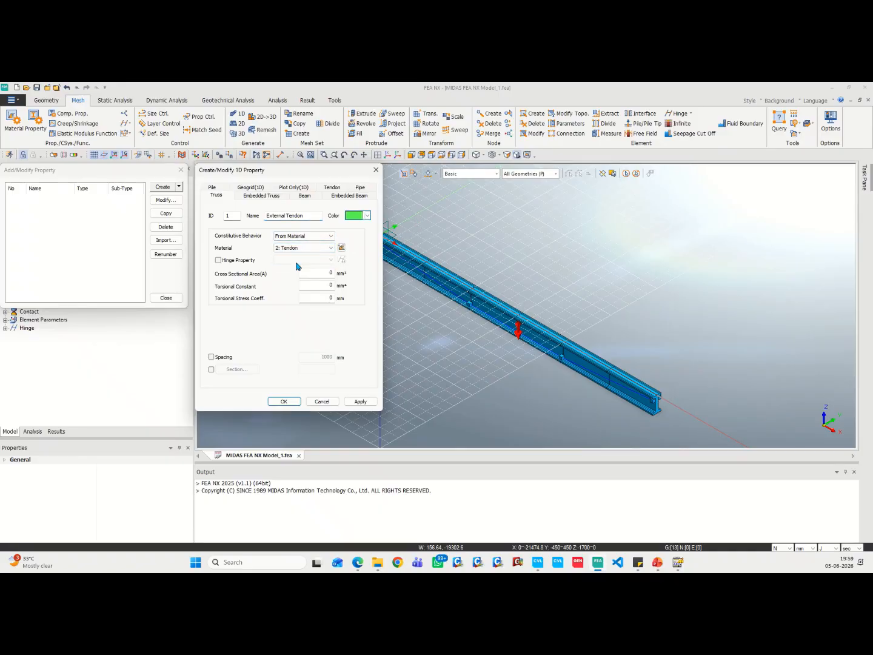
Set the External Tendon's cross-sectional area to 2660 mm², torsional constant to 1 mm⁴ and torsional stress coefficient to 1 mm.
double_click(331, 273)
type("266")
double_click(320, 285)
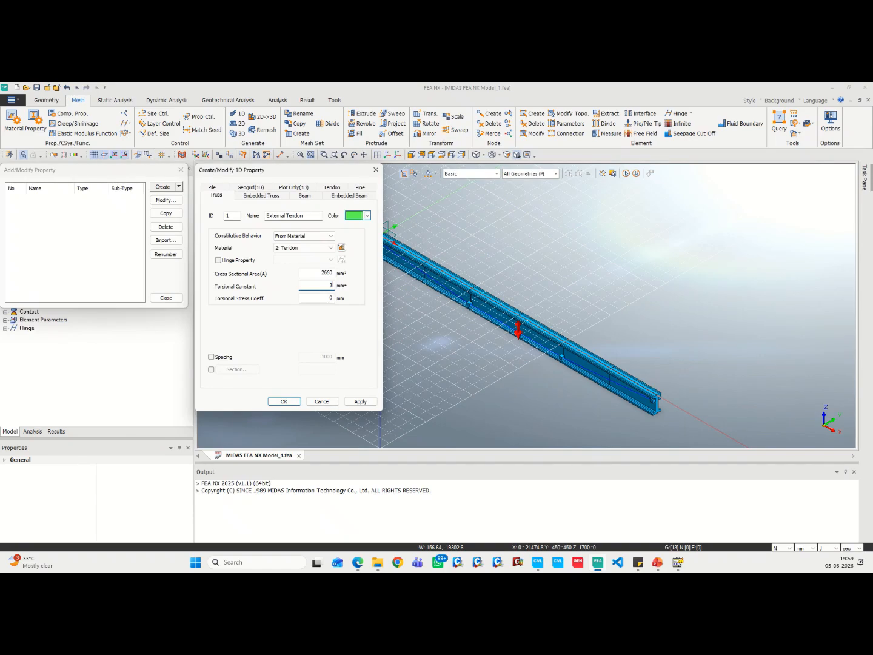
type("1")
double_click(332, 298)
left_click(210, 368)
left_click(234, 368)
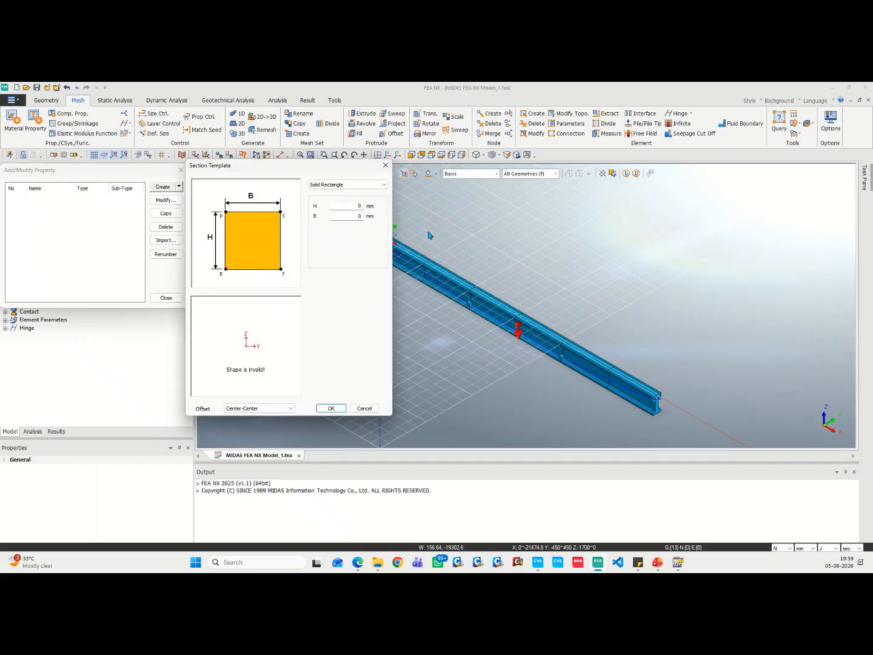
left_click(352, 184)
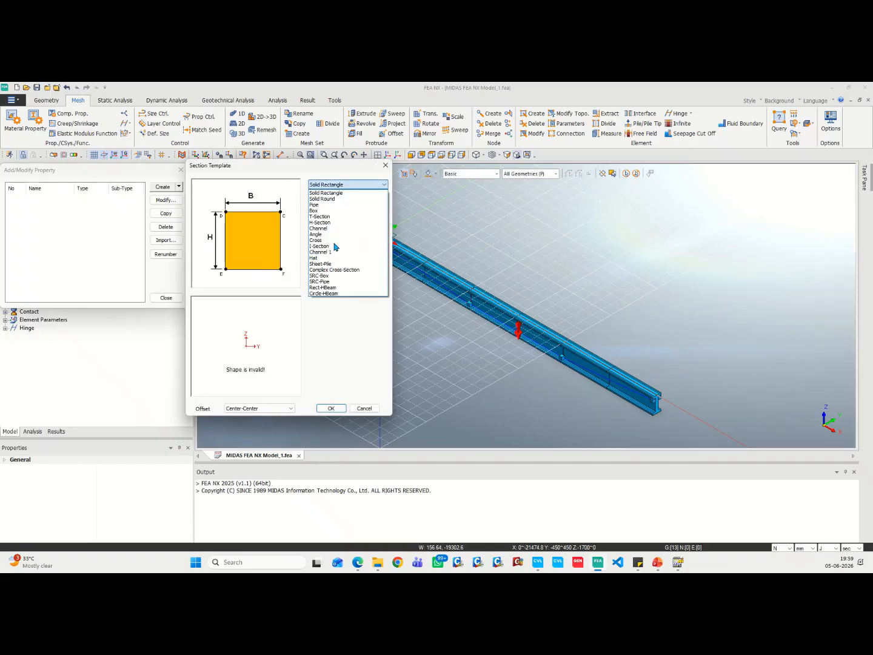
left_click(333, 199)
left_click(357, 207)
left_click(362, 412)
left_click(211, 369)
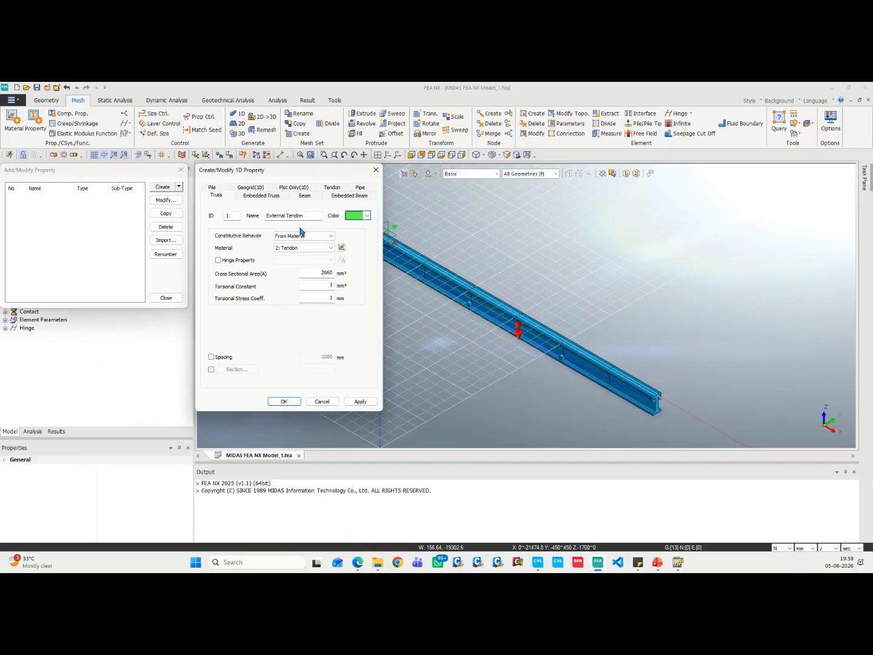
Add the External Tendon property, and create a 3D solid property named Concrete using the Concrete material.
left_click(361, 401)
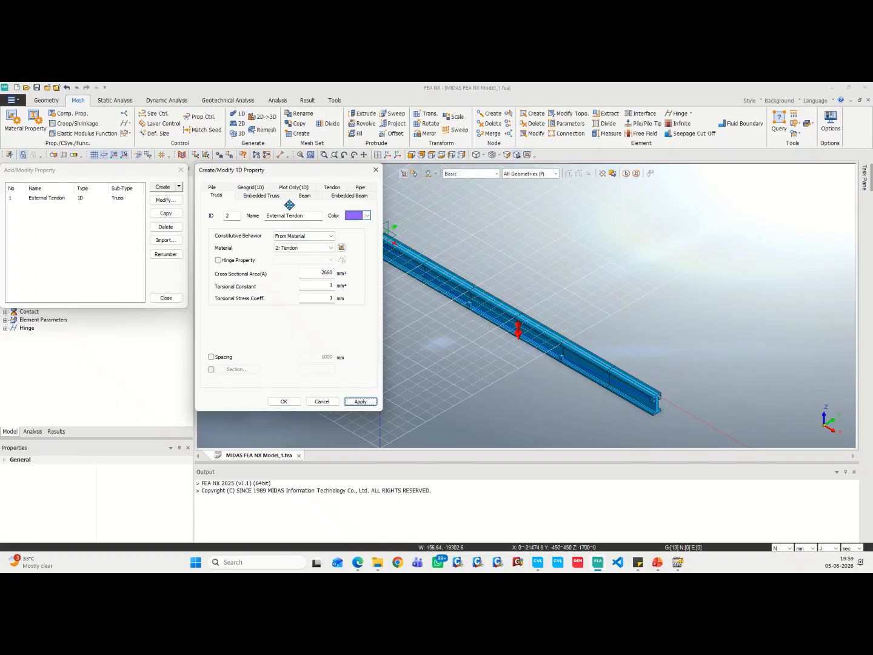
left_click(322, 401)
left_click(178, 186)
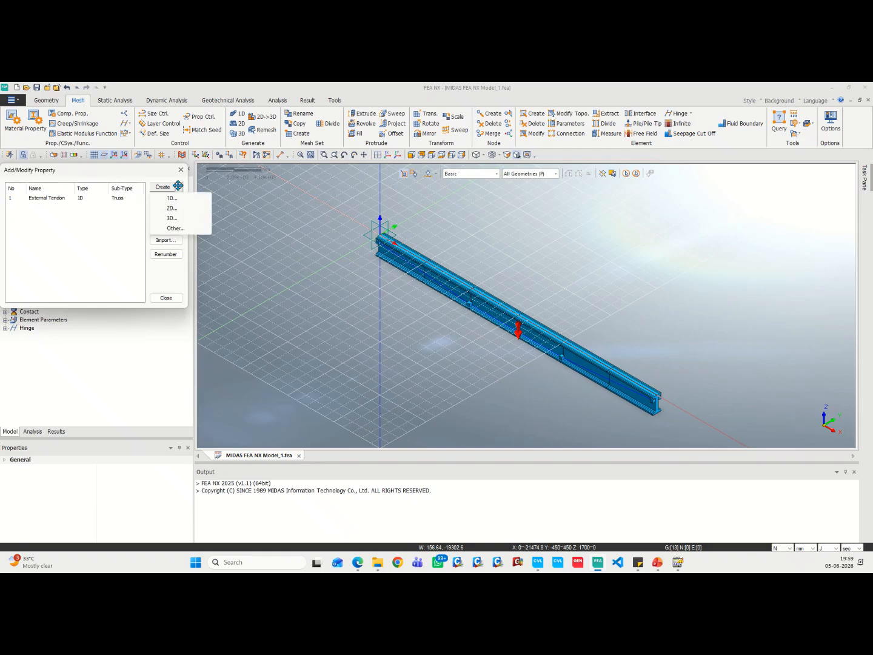
left_click(176, 218)
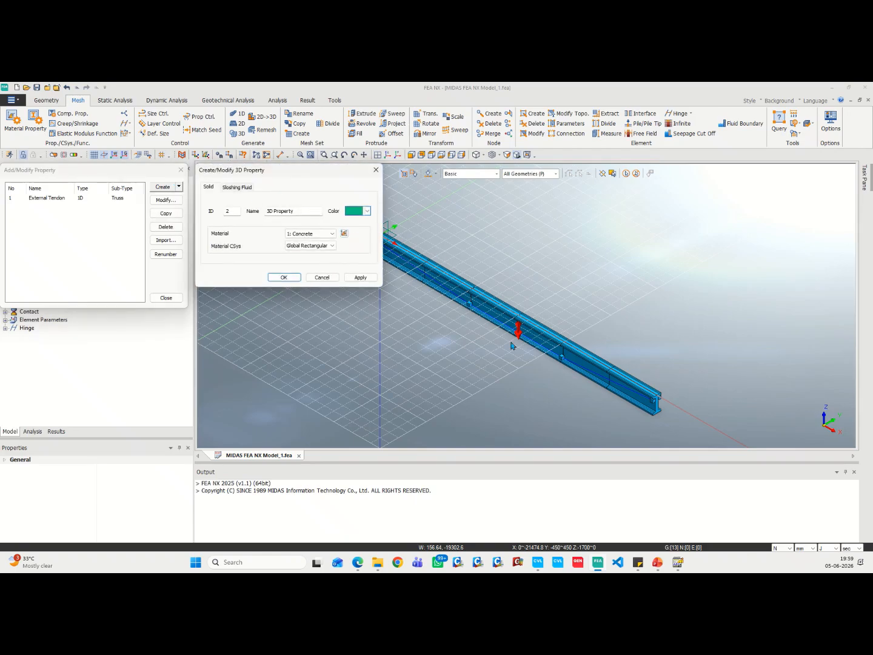
left_click_drag(296, 212, 233, 212)
type("Concrete")
left_click(320, 233)
left_click(319, 238)
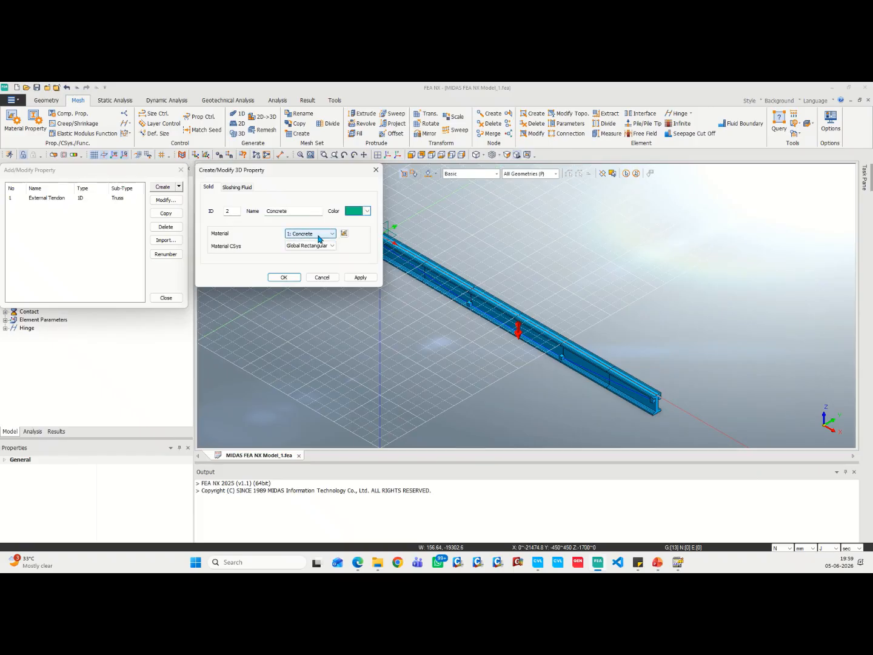
left_click(284, 277)
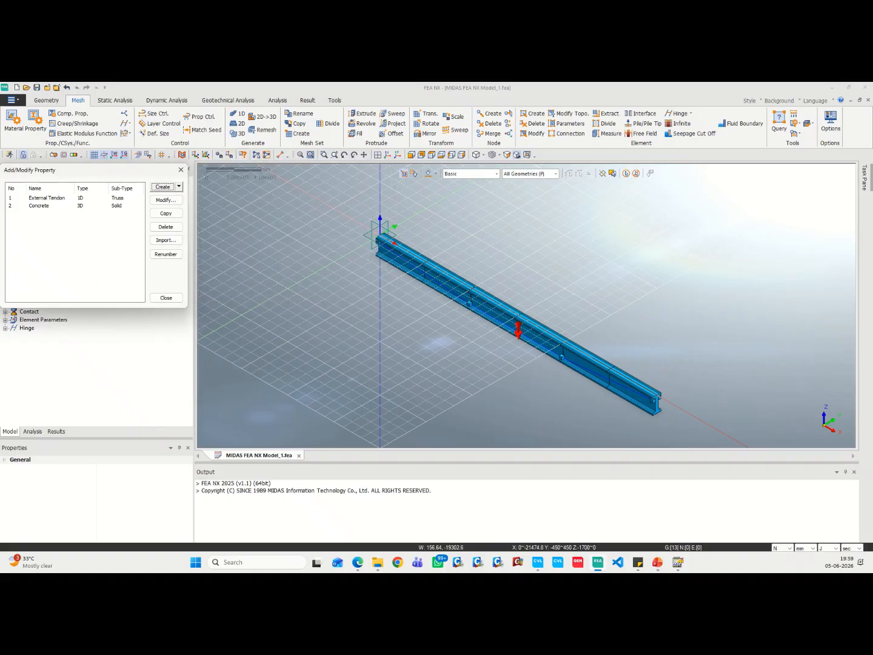
Create a rigid link property named Rigid Link with the Rigid Body type, constraining all six degrees of freedom.
left_click(179, 188)
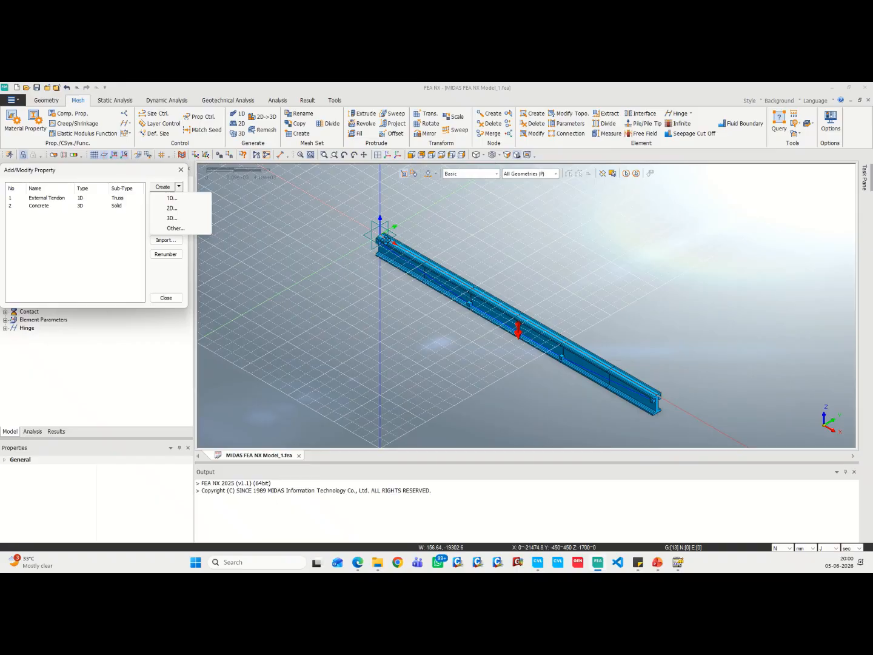
left_click(187, 228)
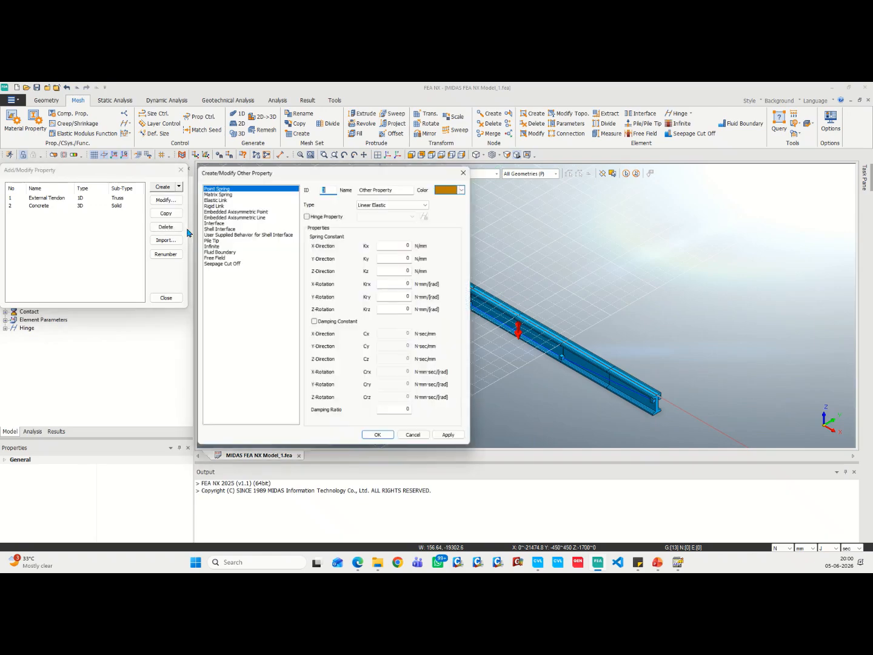
left_click(221, 204)
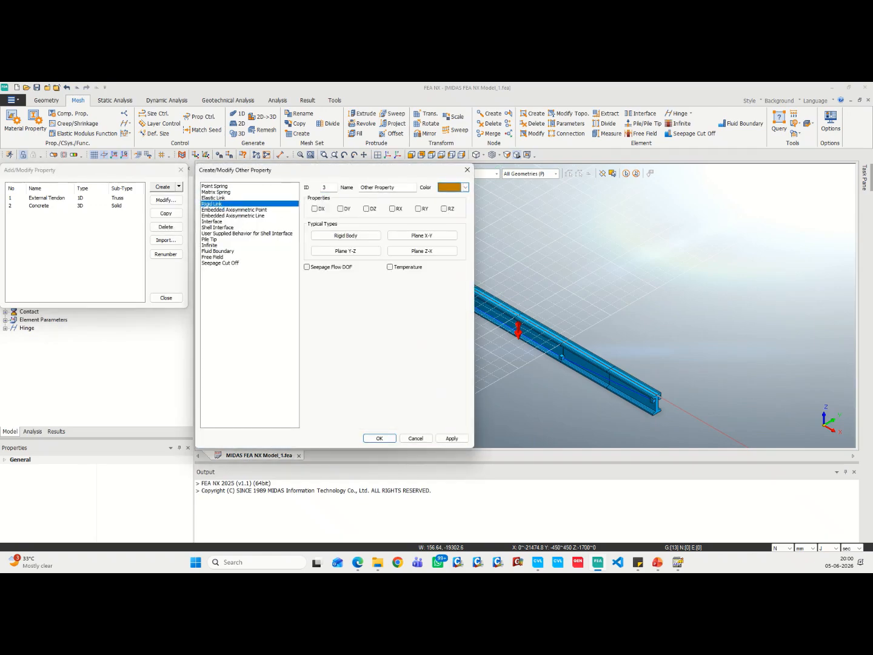
left_click_drag(404, 188, 341, 187)
type("Rigid Link")
left_click(366, 234)
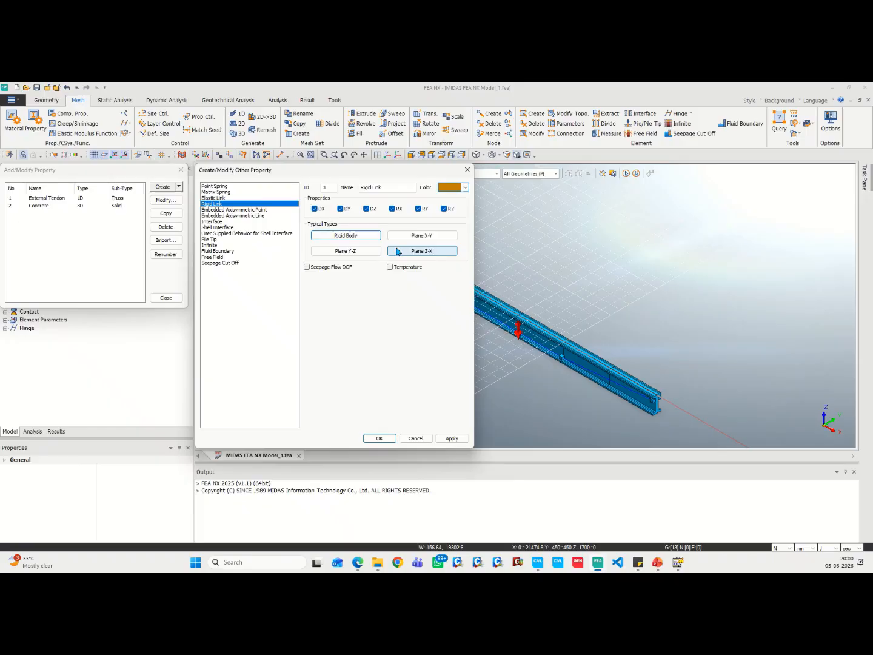
left_click(387, 437)
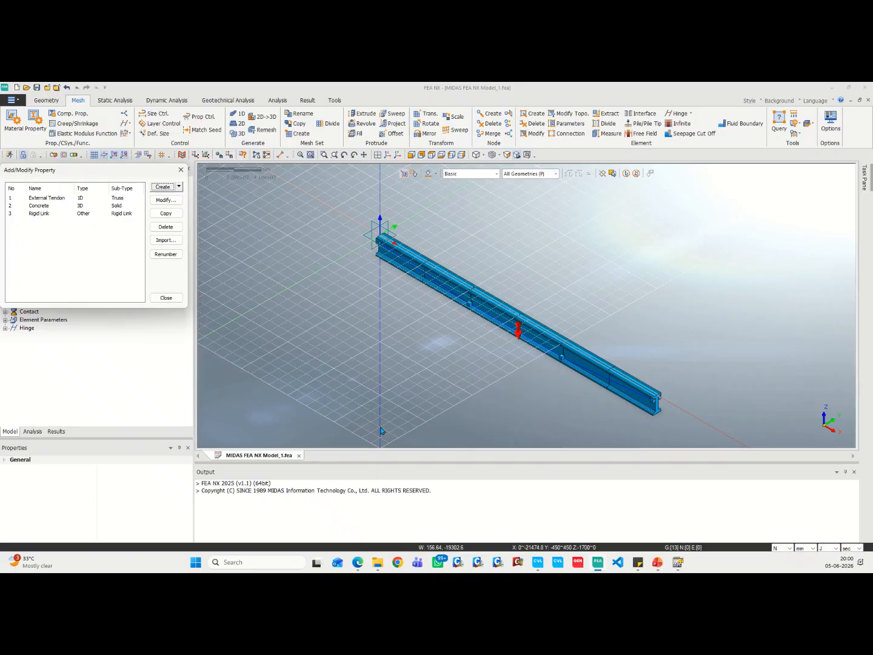
left_click(179, 188)
left_click(182, 218)
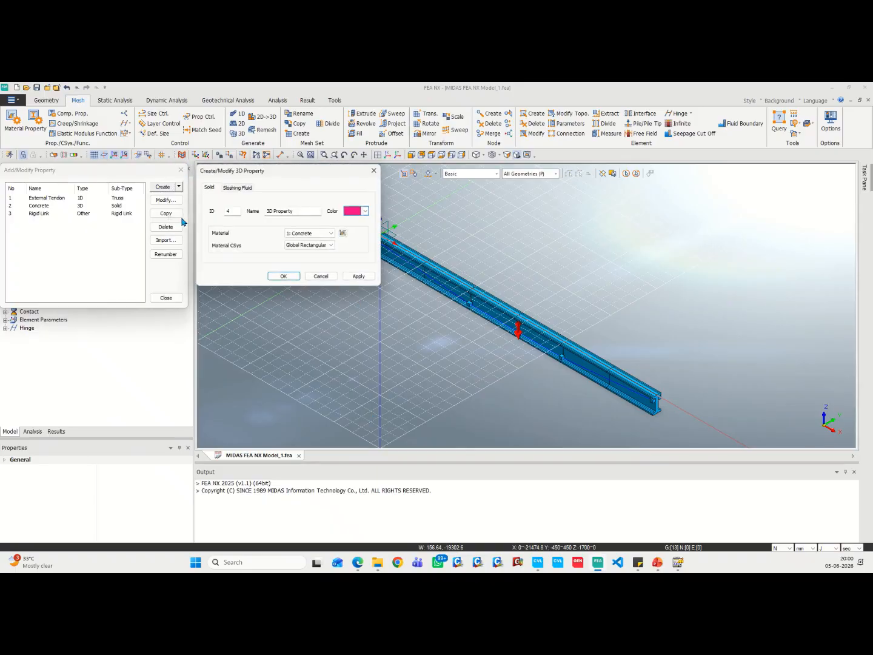
left_click(321, 275)
left_click(179, 188)
left_click(183, 200)
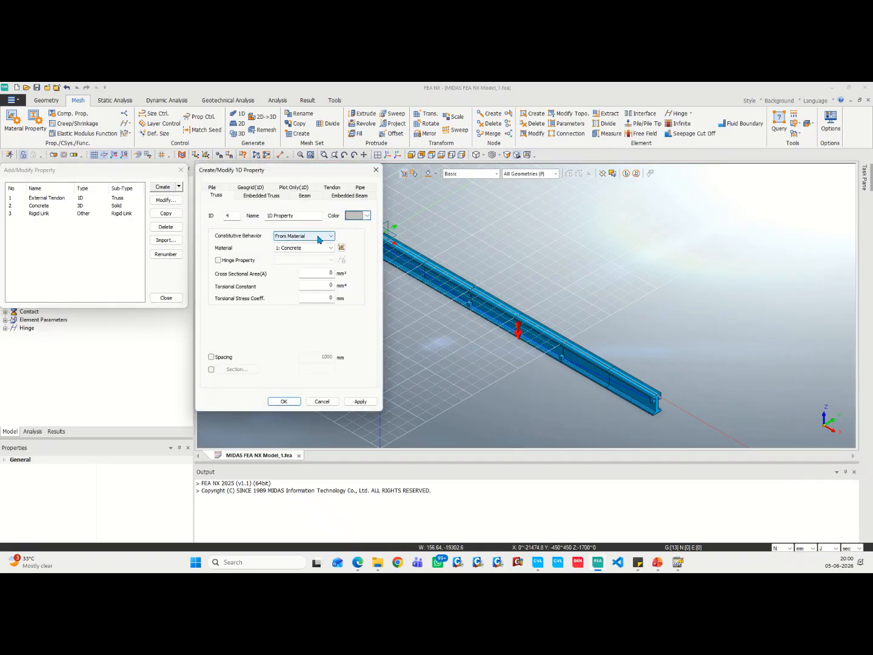
left_click(322, 401)
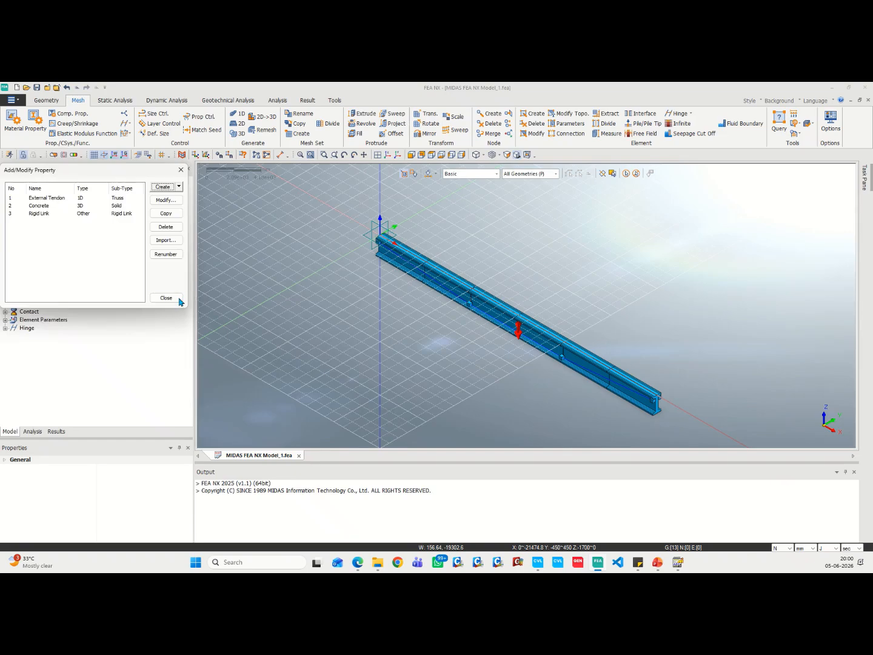
Start a new isotropic elastic material and set its time-dependent creep formulation to Age Dependent.
left_click(166, 297)
left_click(17, 120)
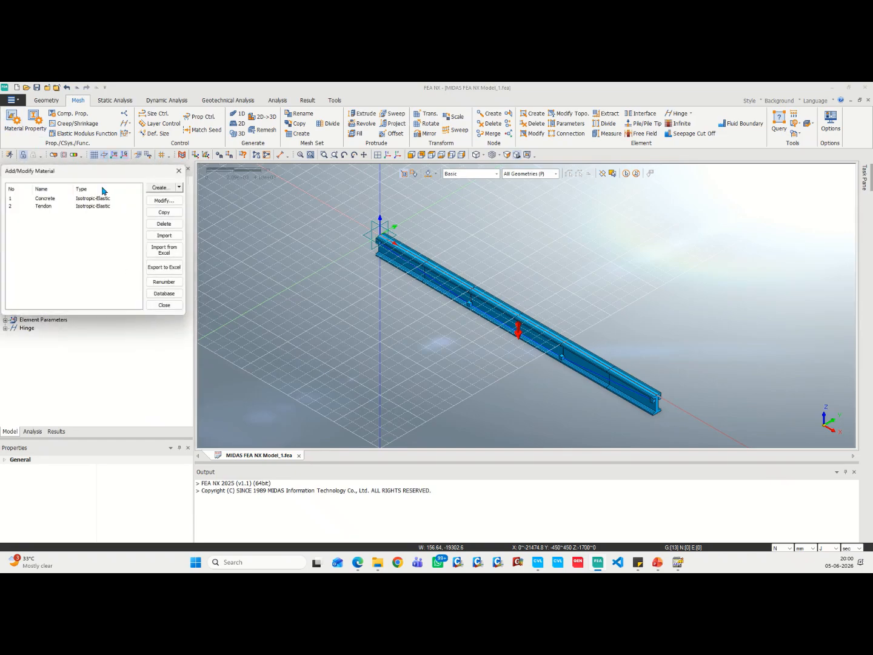
left_click(180, 186)
left_click(195, 199)
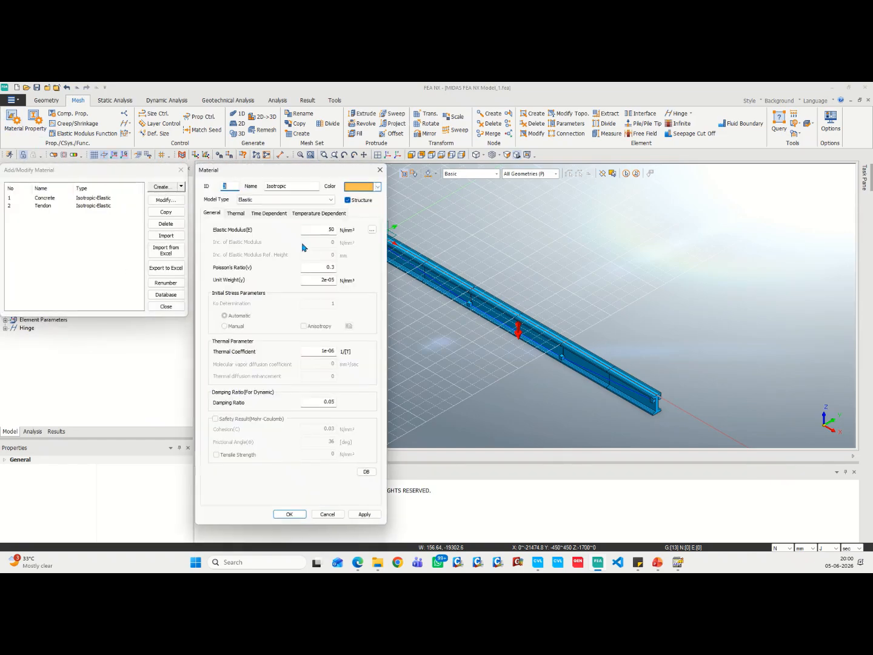
left_click(276, 215)
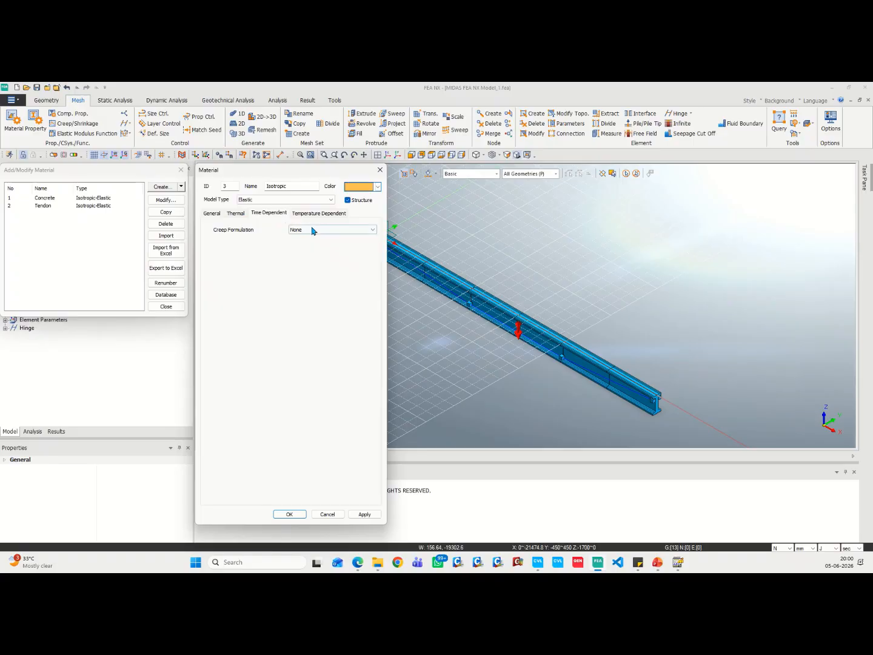
left_click(299, 231)
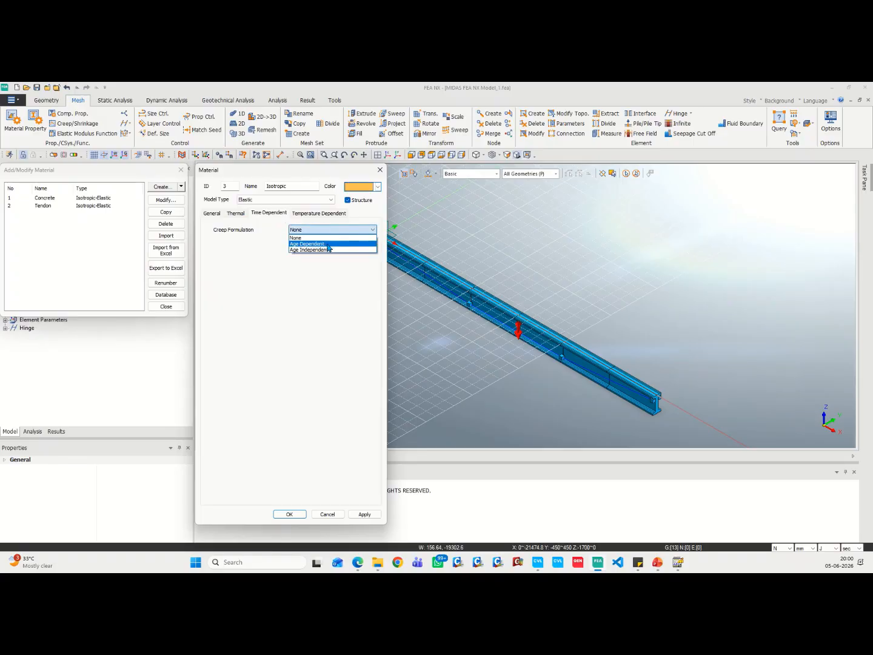
left_click(330, 243)
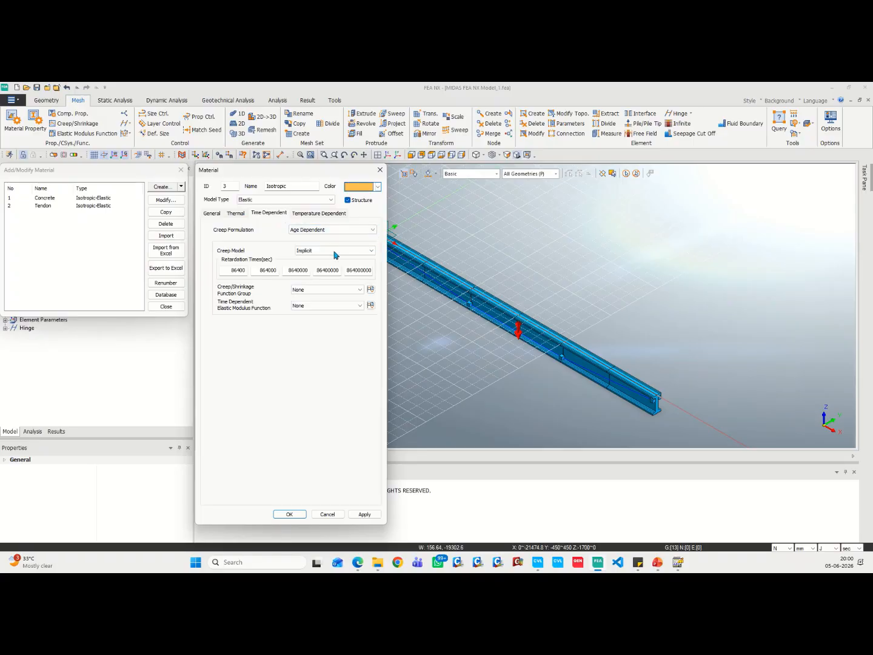
Preview a creep/shrinkage function by the European code, generating its loading ages, and discard it without saving.
left_click(333, 250)
left_click(335, 252)
left_click(370, 289)
left_click_drag(351, 258, 542, 210)
left_click(570, 223)
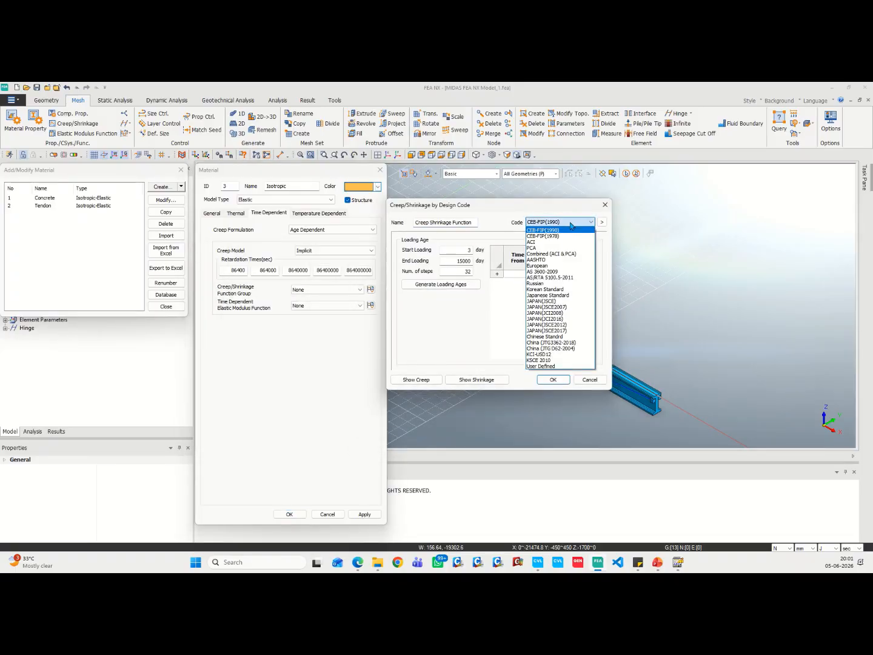
left_click(552, 266)
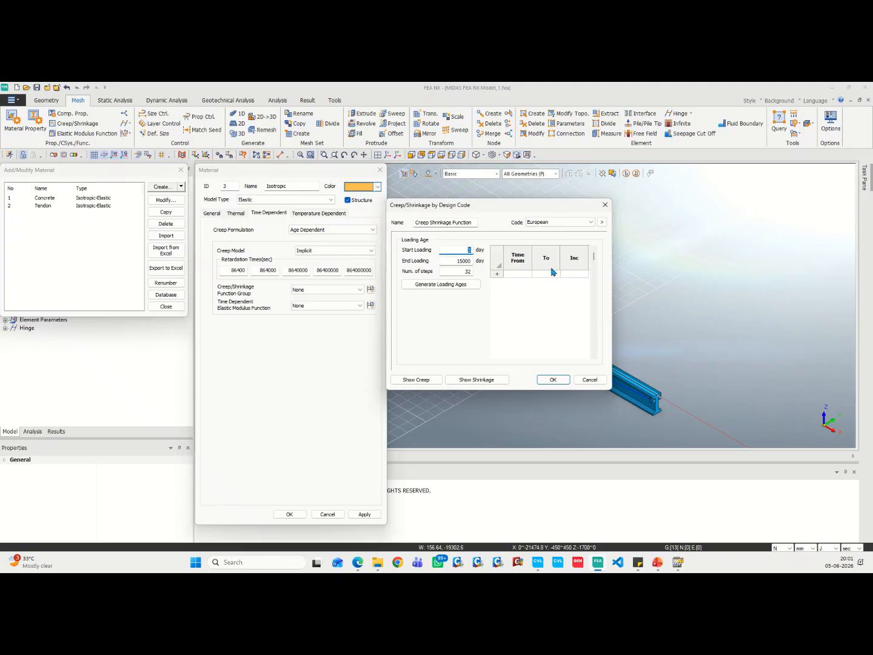
left_click(458, 288)
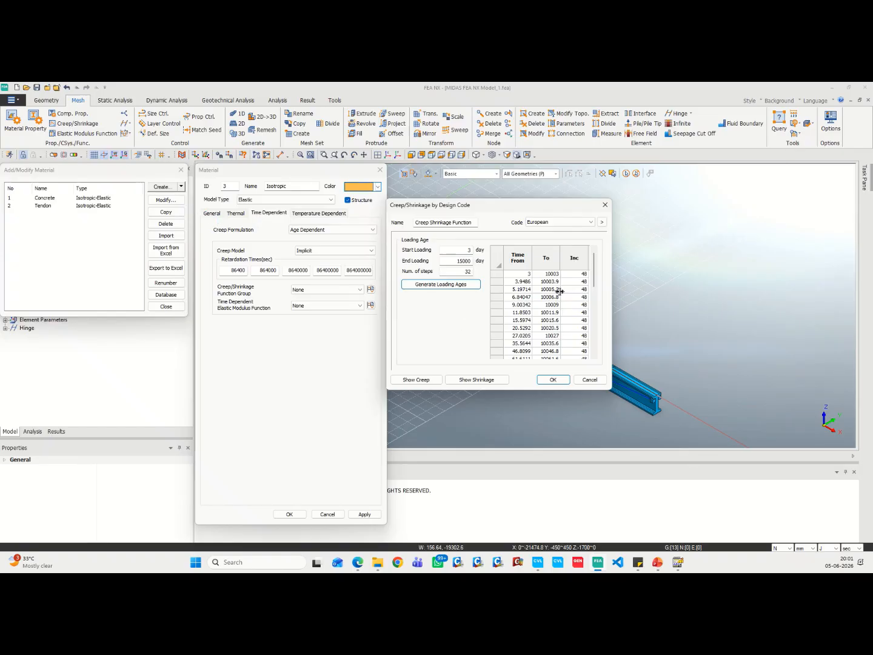
left_click(581, 381)
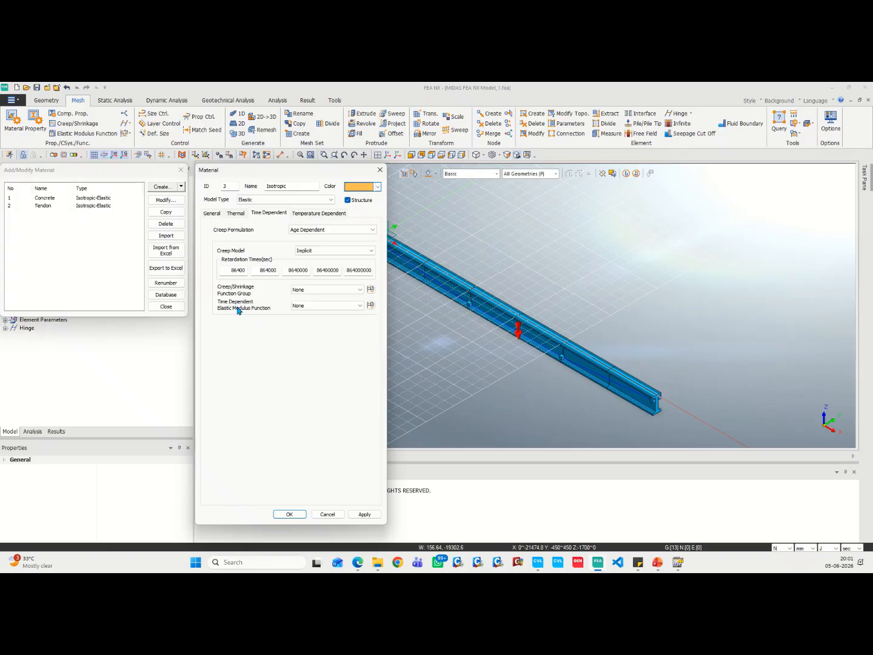
Preview a European-code compressive strength function for the time-dependent elastic modulus, and discard both it and the new isotropic material.
left_click(370, 305)
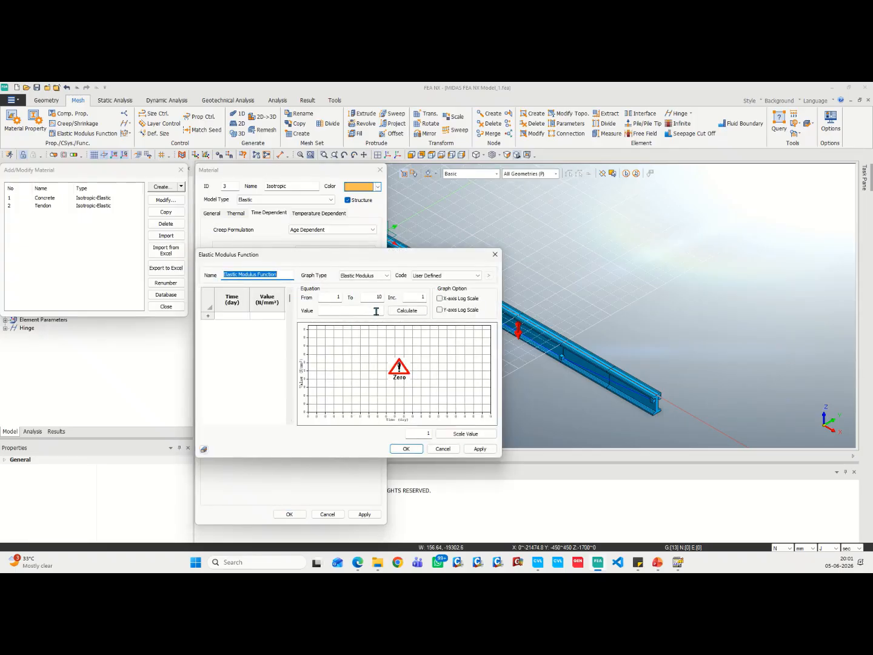
left_click_drag(400, 259, 558, 228)
left_click(605, 244)
left_click(602, 282)
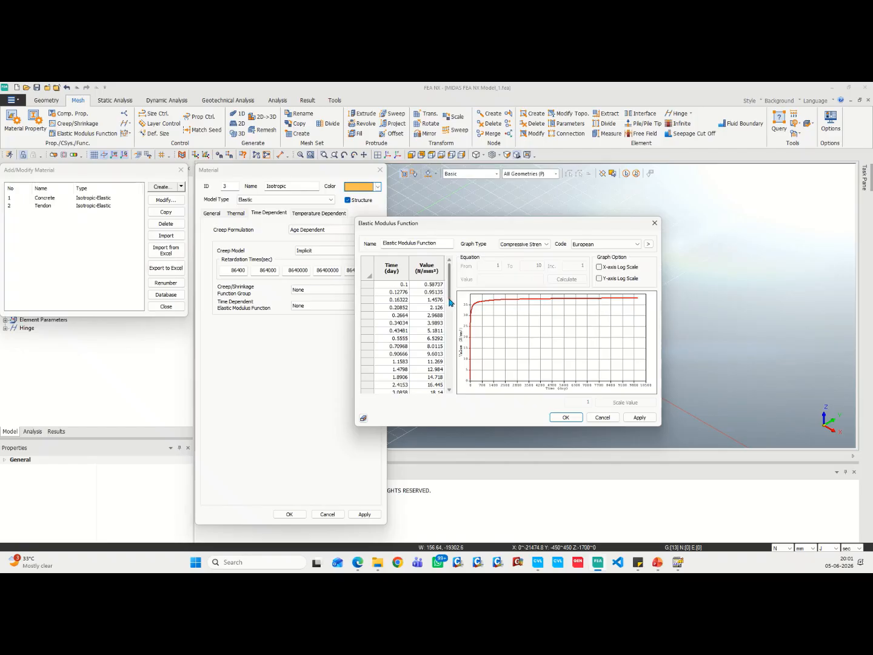
left_click(610, 418)
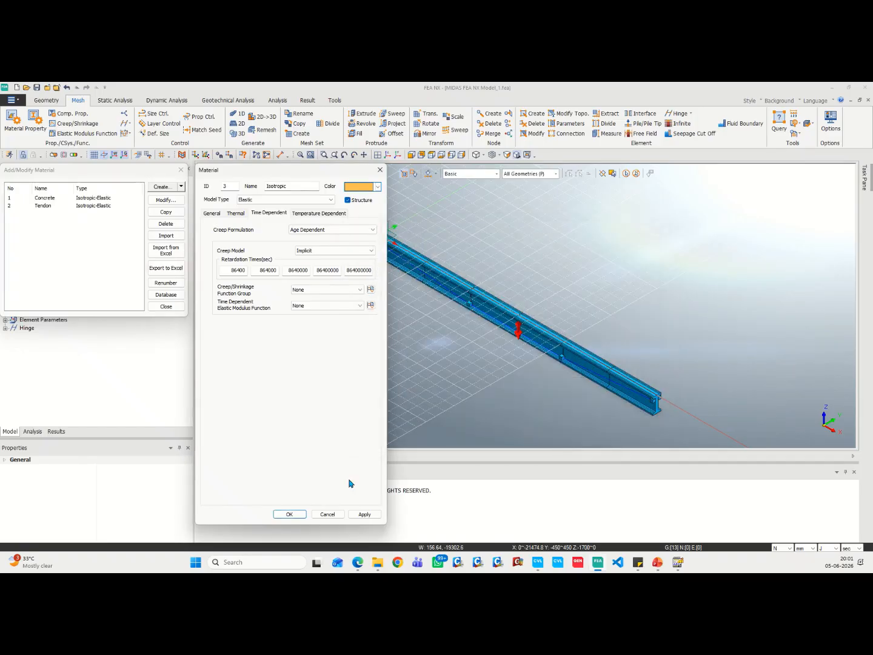
left_click(328, 515)
left_click(166, 306)
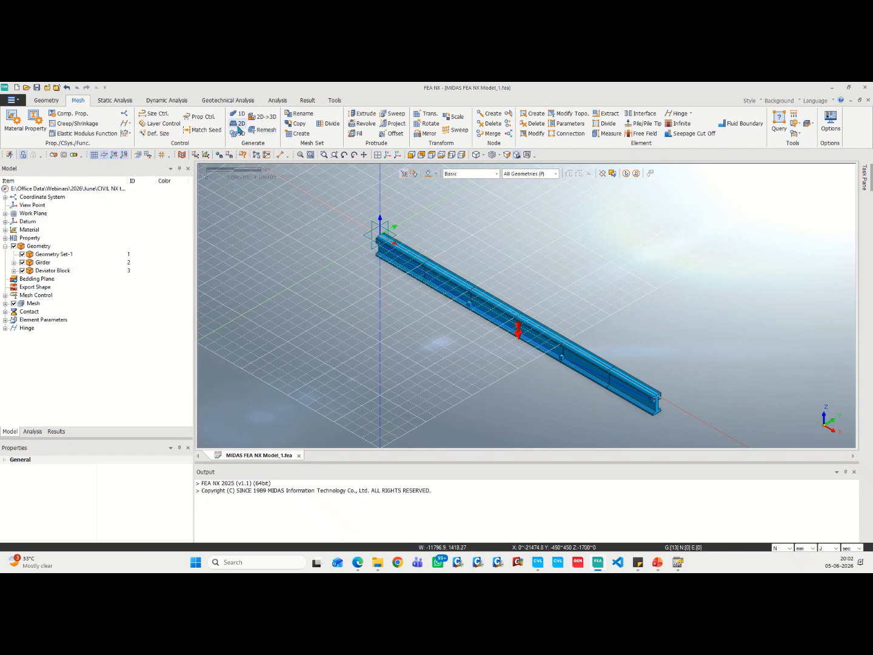
Generate a 3D mesh on all 11 girder and deviator block solids with size 200 mm, the Hybrid Mesher and the Concrete property.
left_click(239, 135)
left_click_drag(91, 172, 319, 208)
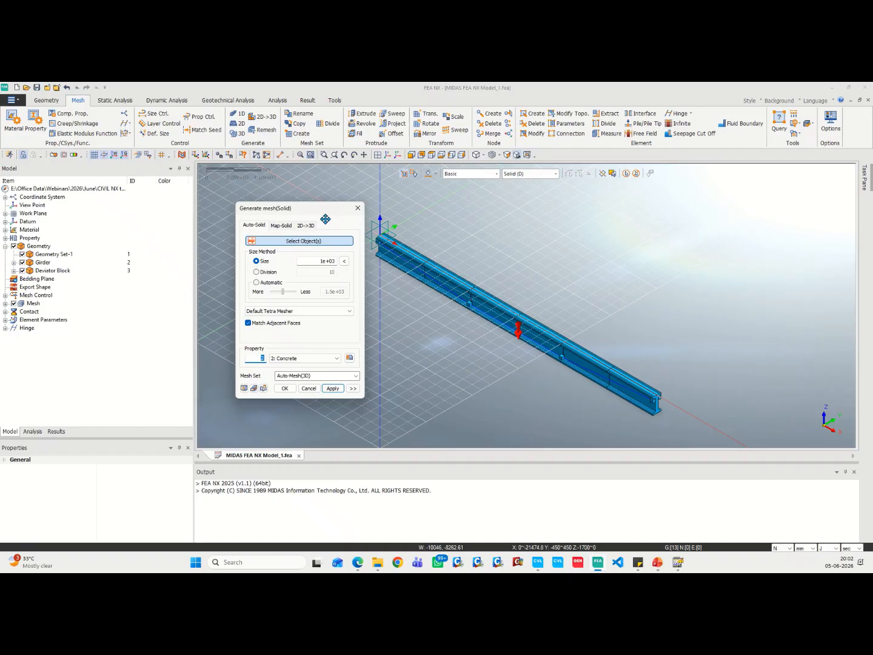
left_click_drag(370, 212, 721, 433)
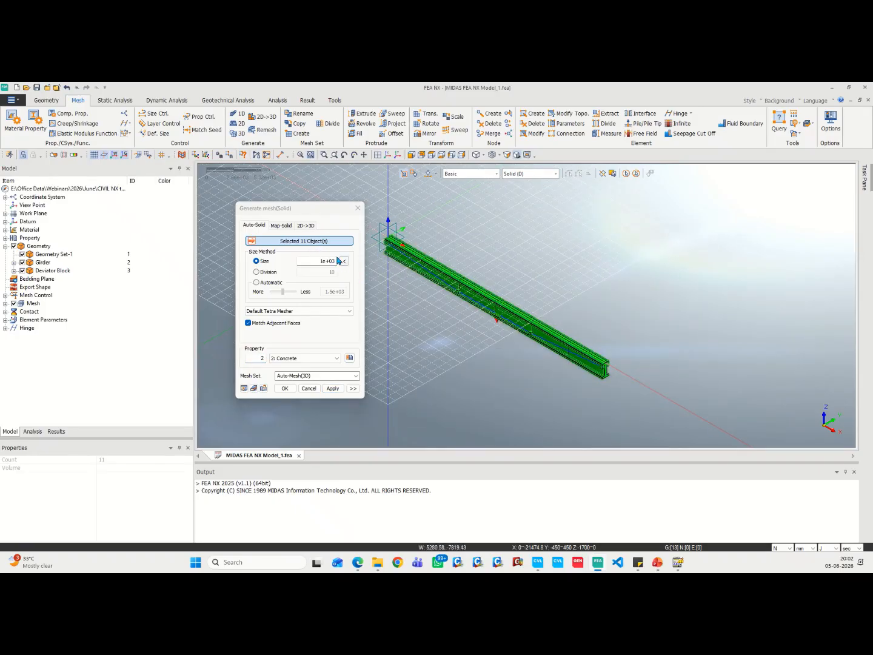
left_click_drag(308, 261, 344, 269)
type("20")
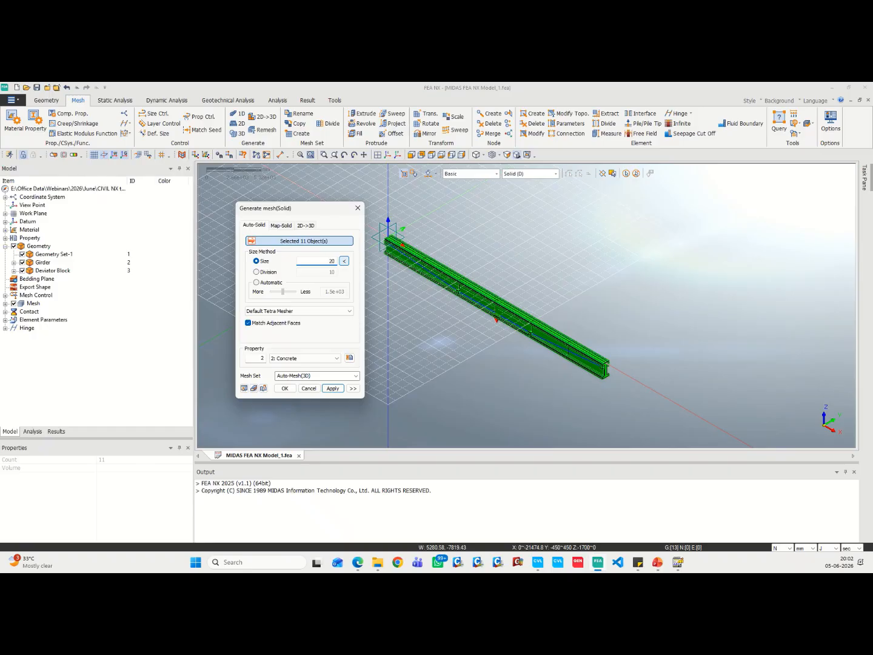
type("0")
left_click(286, 311)
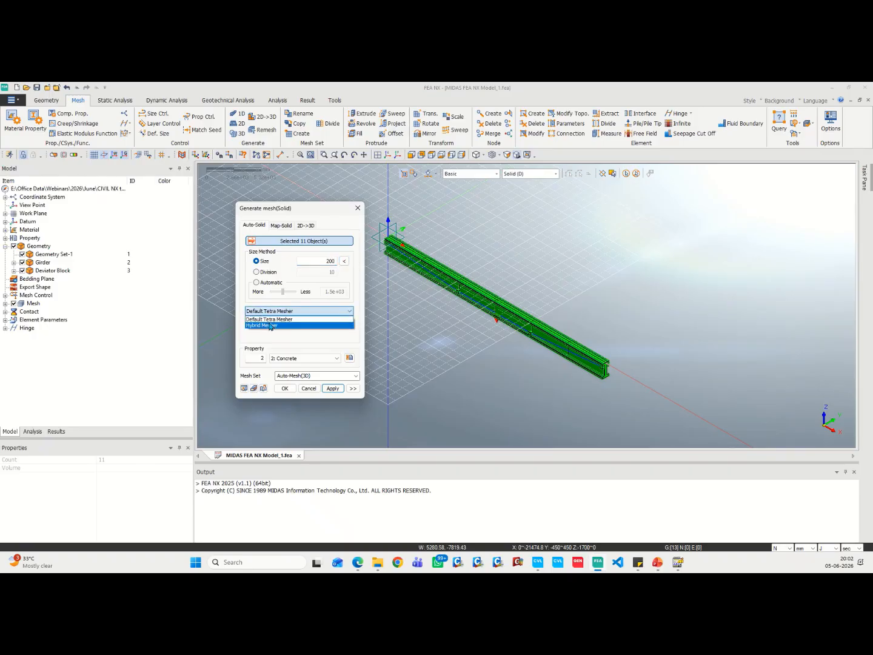
left_click(271, 326)
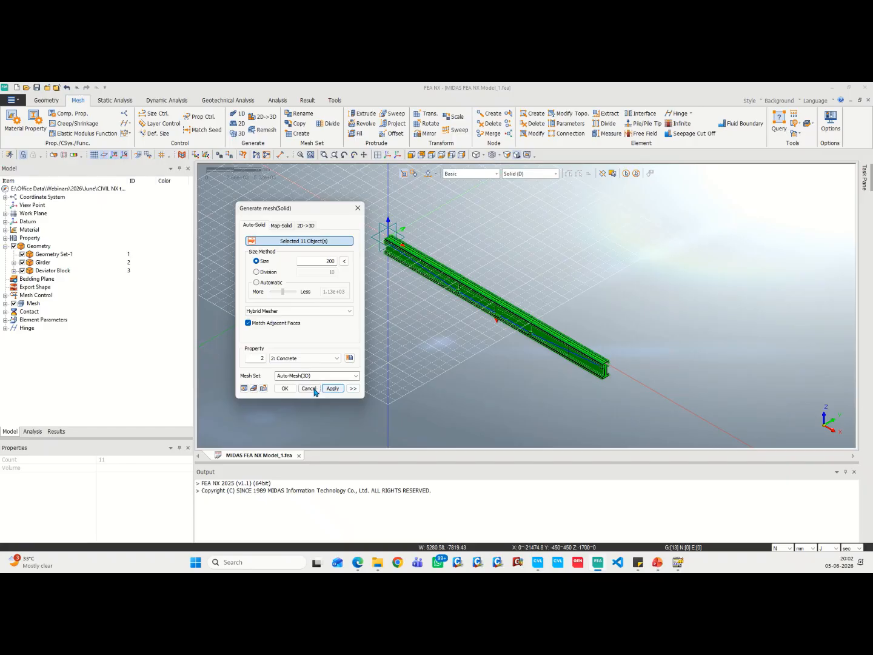
left_click(285, 388)
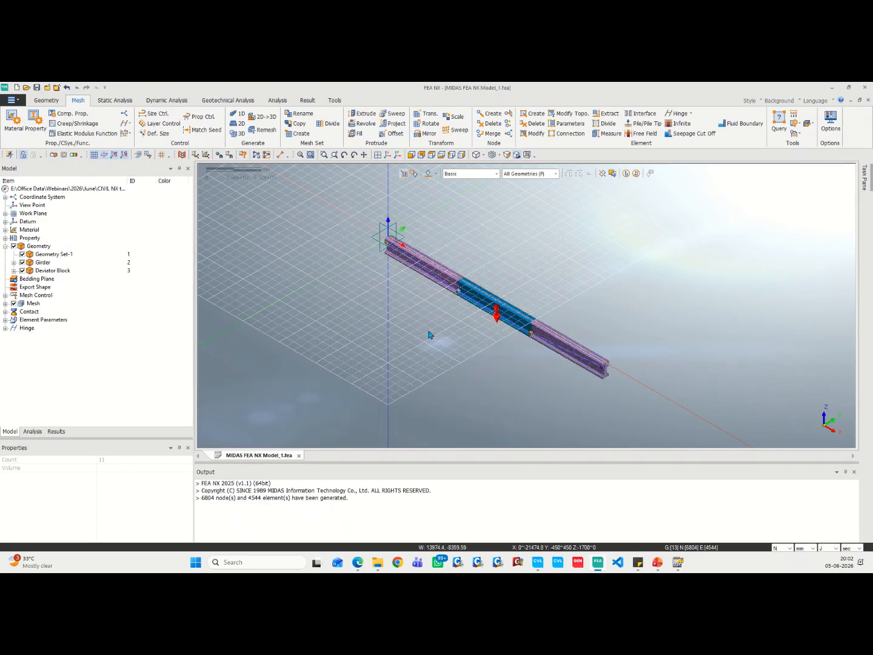
Examine the solid mesh along the girder, at its ends and around the deviator blocks.
scroll(543, 329, "up", 4)
scroll(602, 368, "down", 3)
scroll(606, 373, "up", 5)
scroll(652, 399, "down", 2)
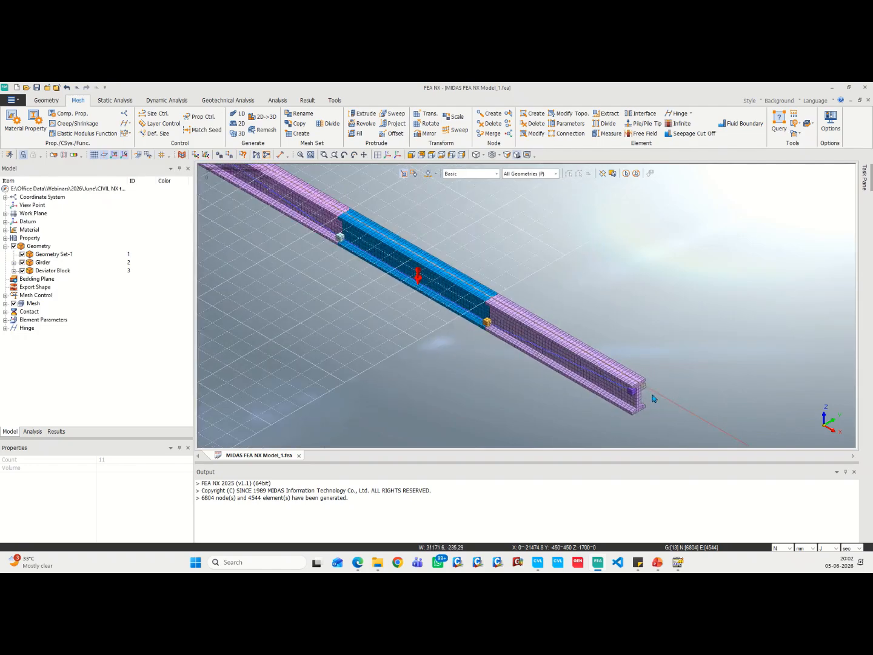
scroll(652, 399, "down", 2)
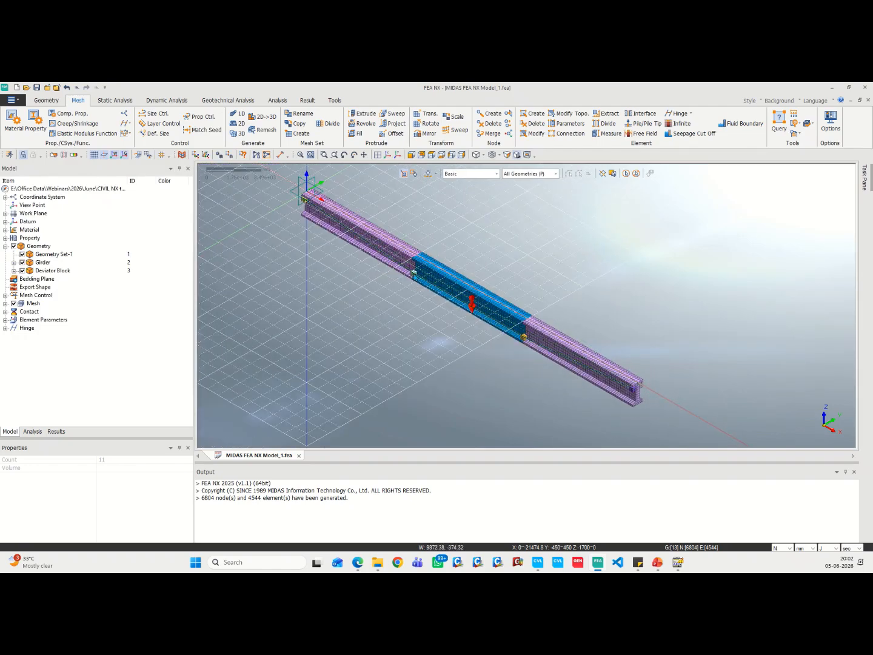
scroll(429, 276, "up", 3)
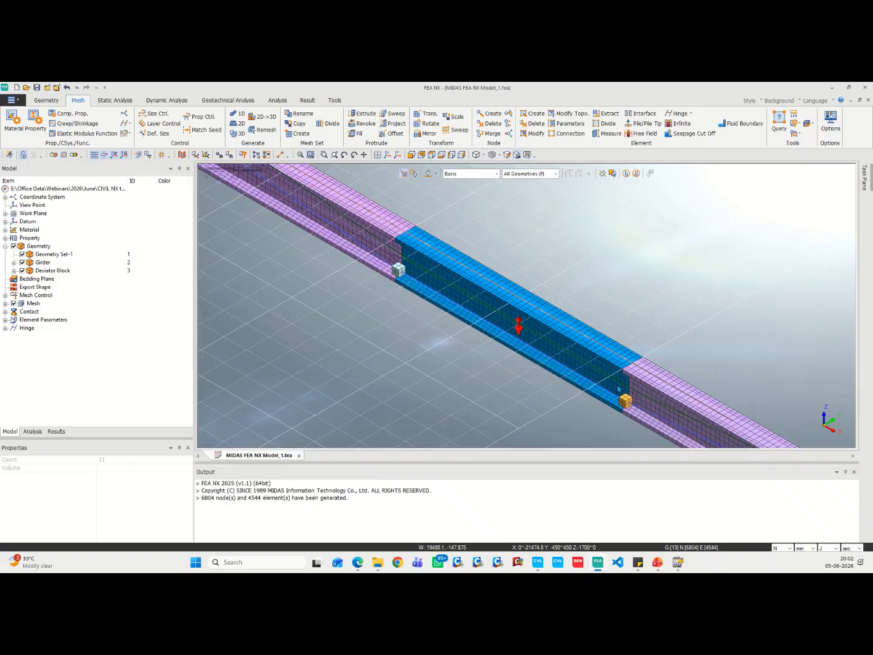
scroll(615, 385, "down", 3)
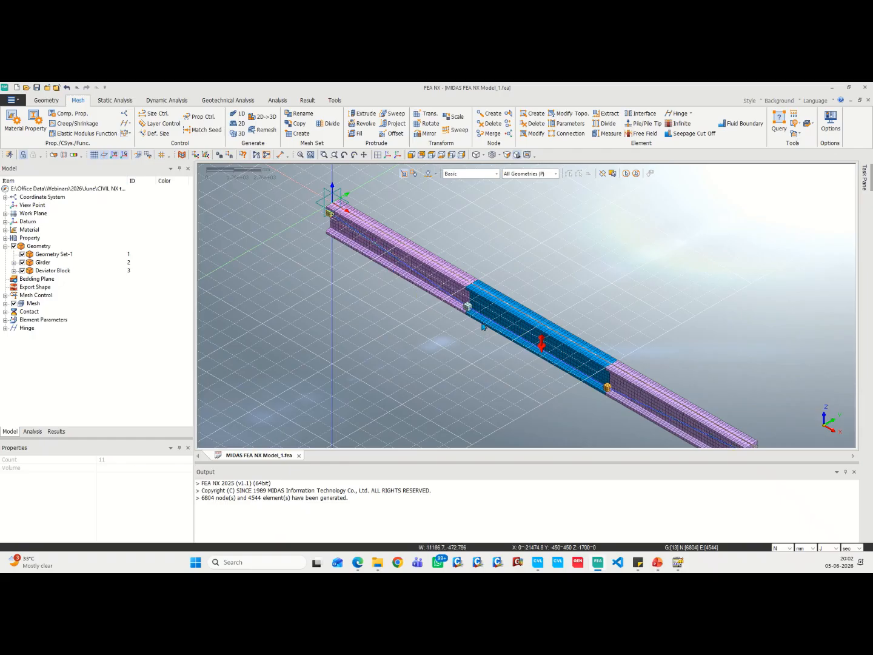
Generate a 1D mesh on the six tendon edges with one division each and the External Tendon property, and list the mesh sets.
left_click(240, 118)
left_click_drag(84, 172, 321, 219)
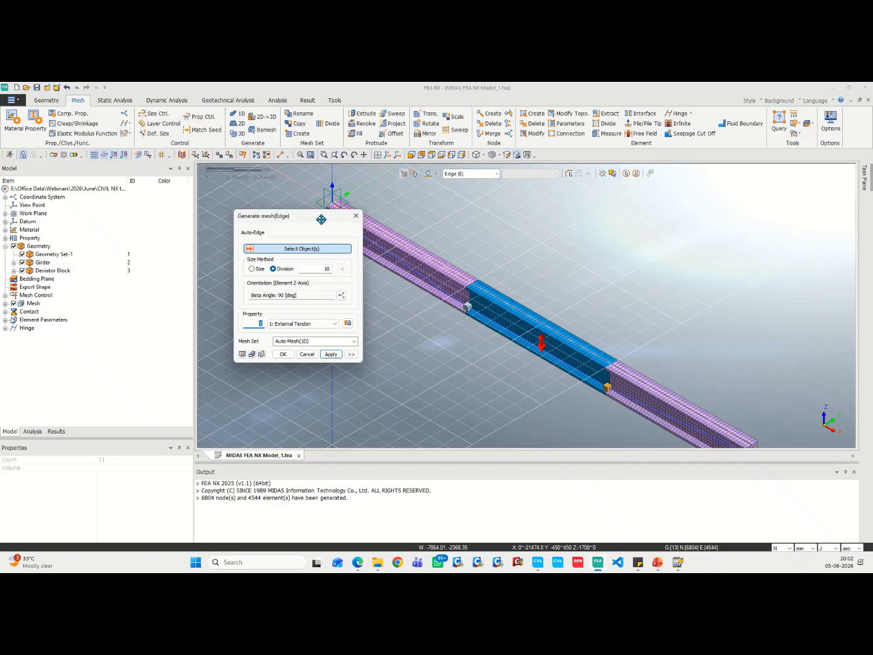
double_click(341, 270)
left_click_drag(333, 215, 211, 232)
scroll(352, 254, "down", 3)
left_click_drag(510, 335, 652, 418)
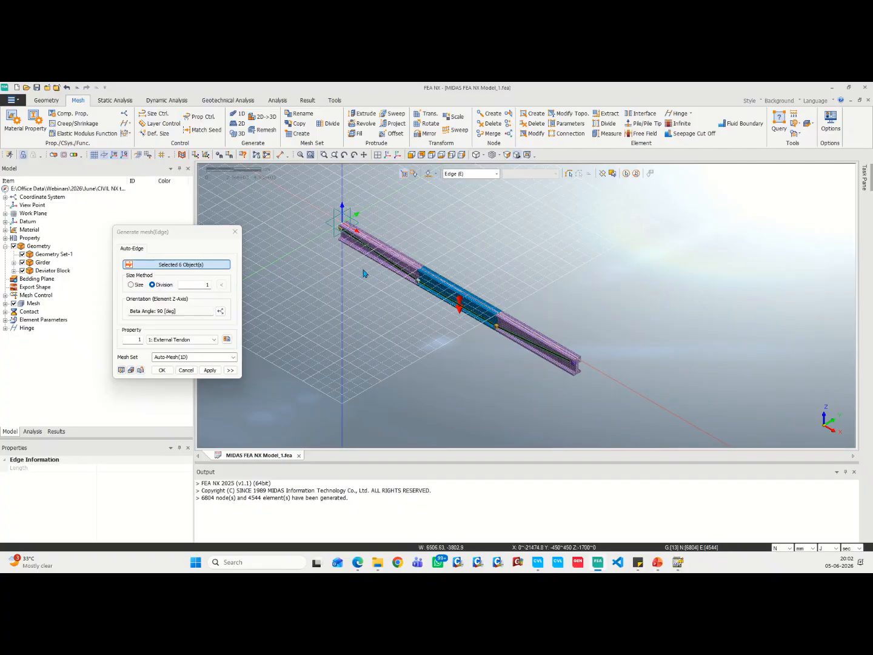
scroll(394, 277, "up", 2)
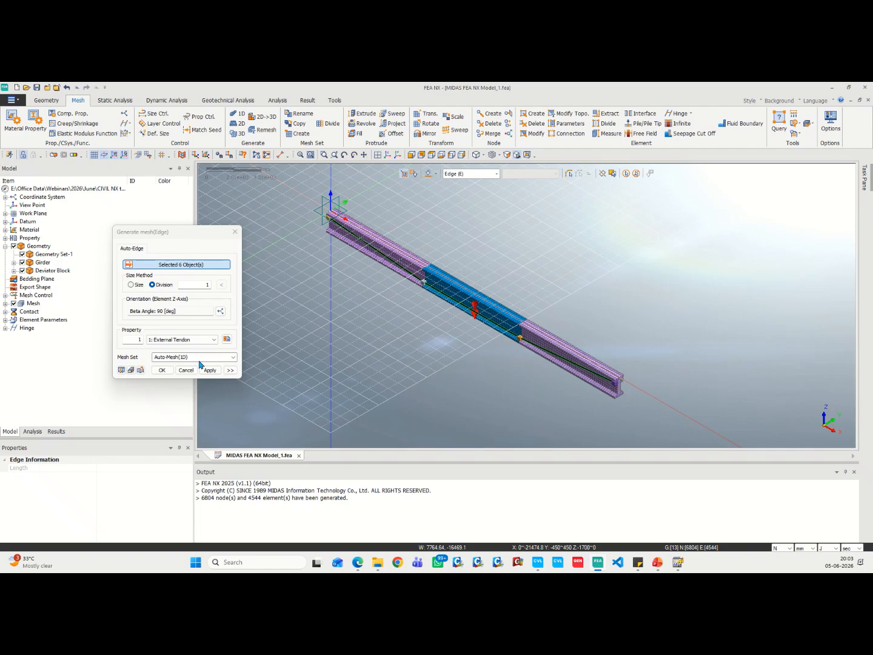
left_click(163, 369)
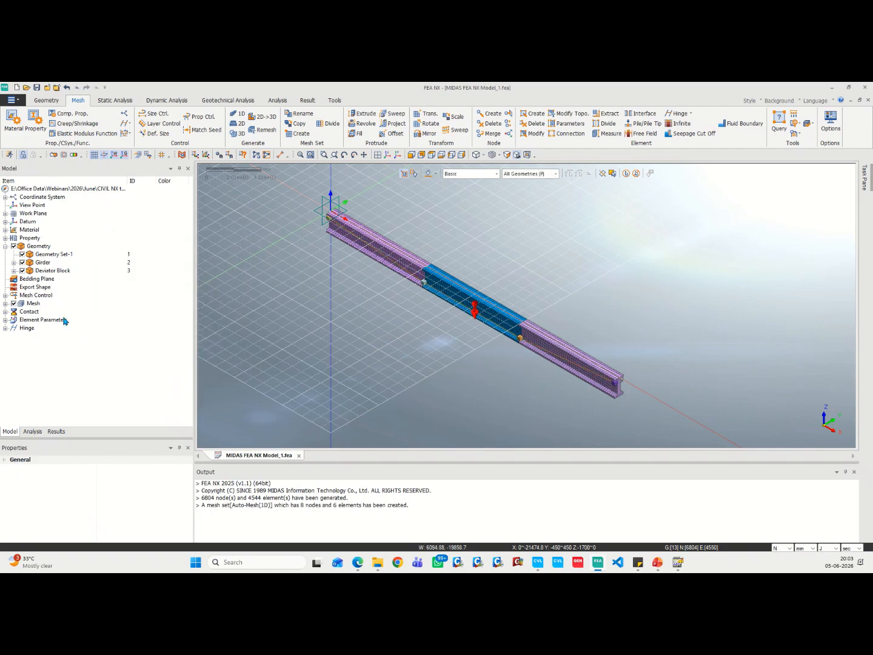
left_click(5, 303)
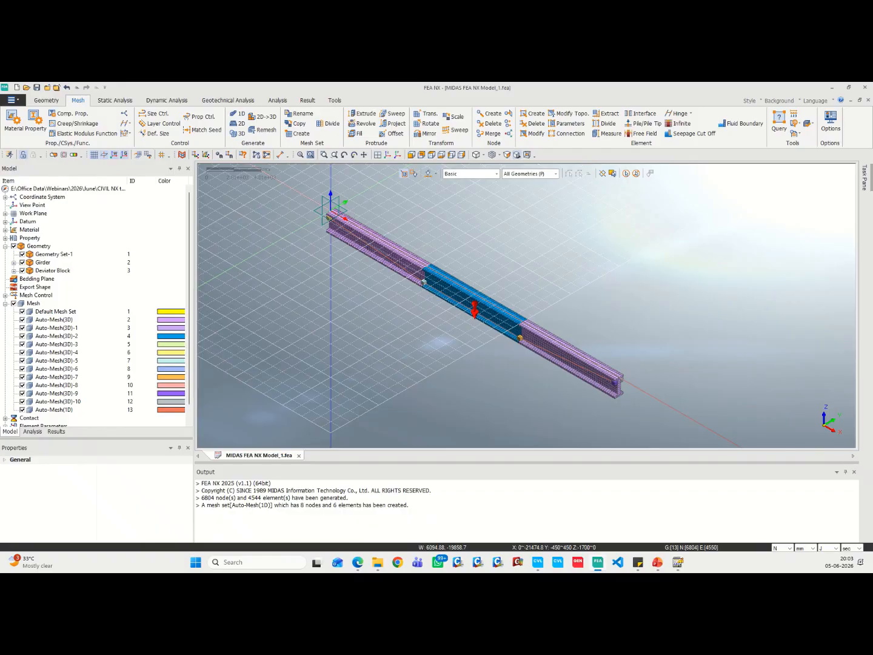
Apply a pinned constraint in Boundary Set-1 to the 31 bottom nodes at the girder's end near the origin.
left_click(412, 156)
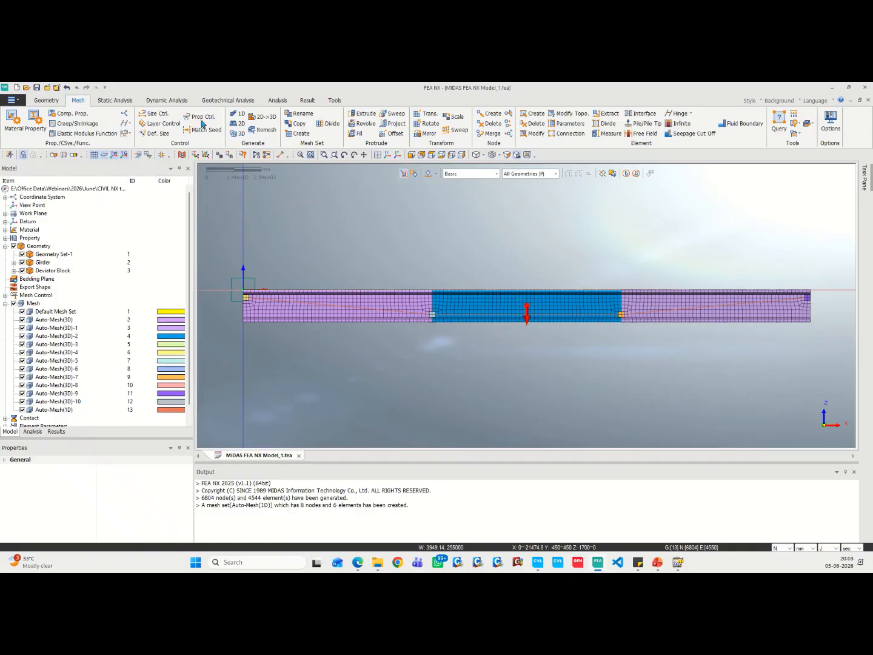
left_click(103, 102)
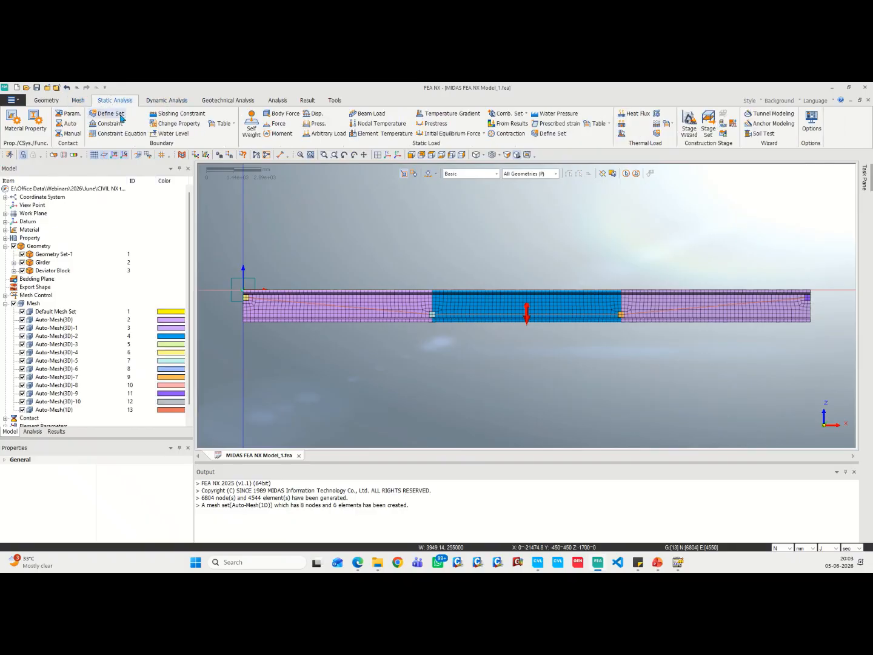
left_click(117, 125)
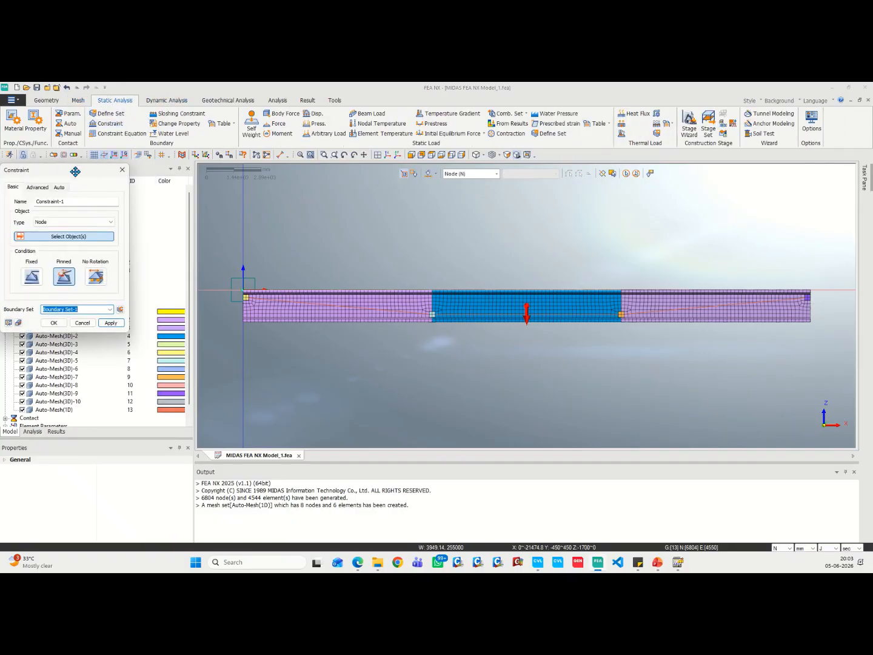
left_click_drag(77, 172, 136, 195)
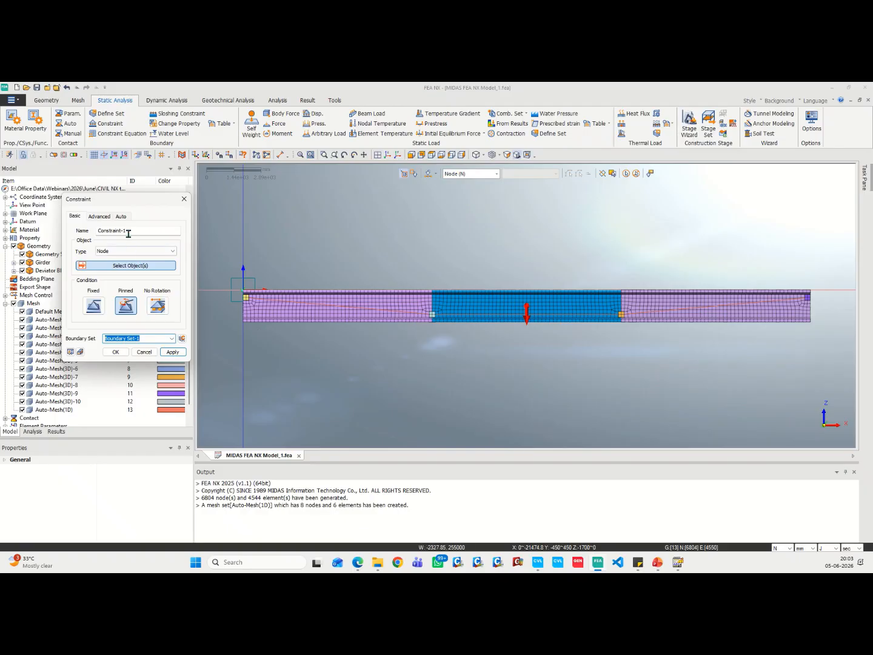
left_click(126, 303)
scroll(224, 330, "up", 3)
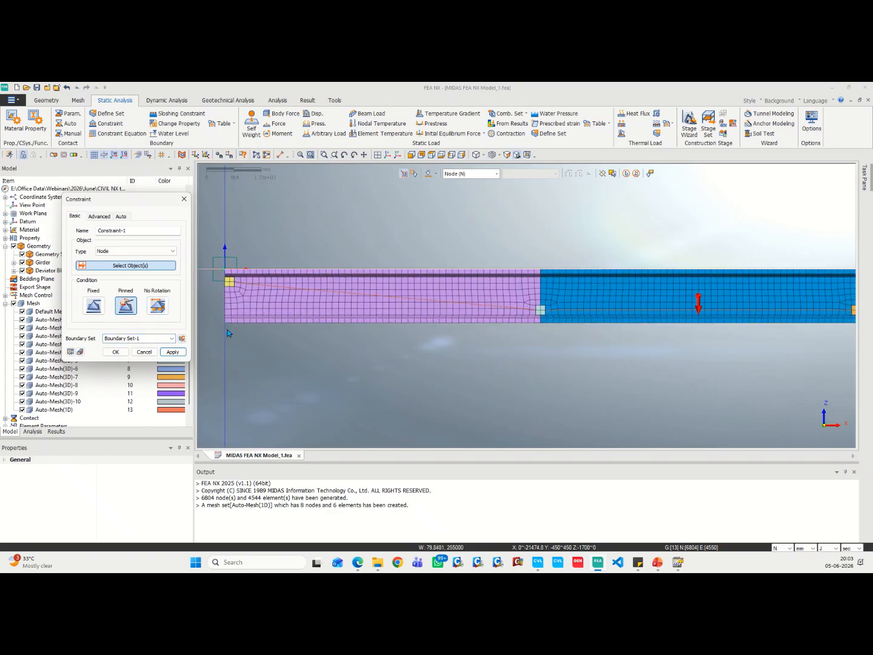
left_click_drag(245, 332, 254, 340)
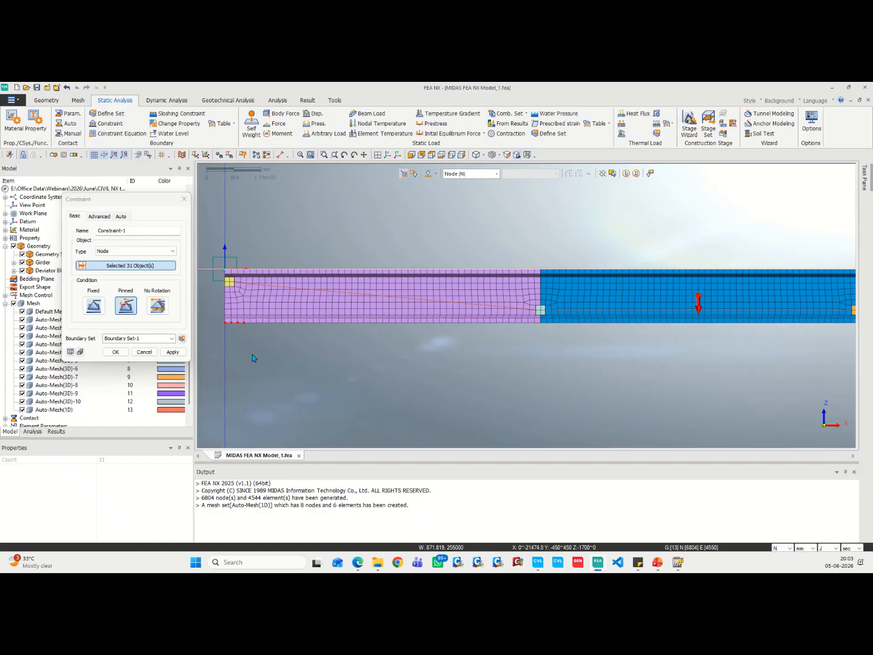
left_click(173, 353)
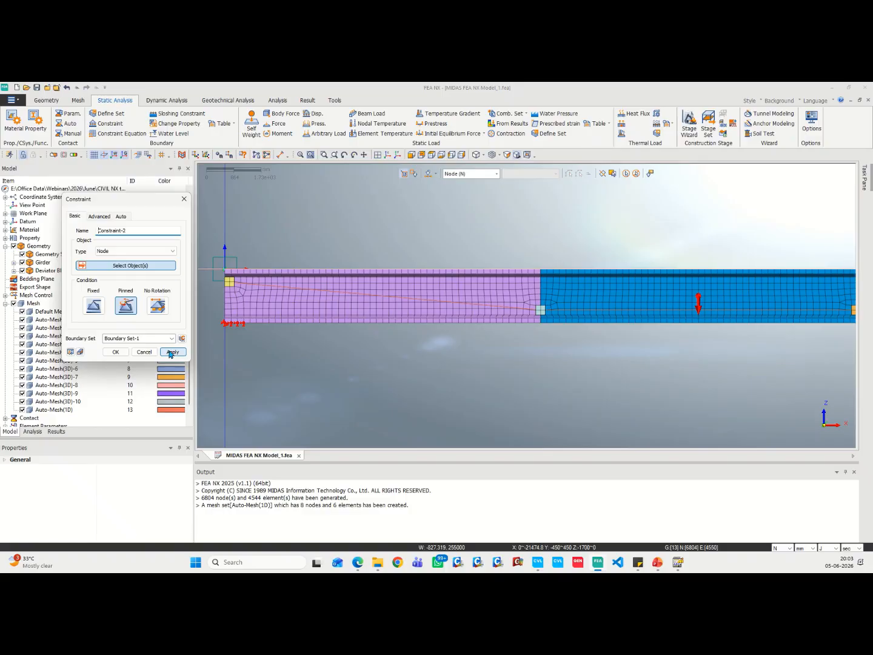
Apply a constraint fixing Ty, Tz and Rx in Boundary Set-1 to the 31 bottom nodes at the girder's far end.
scroll(554, 355, "down", 3)
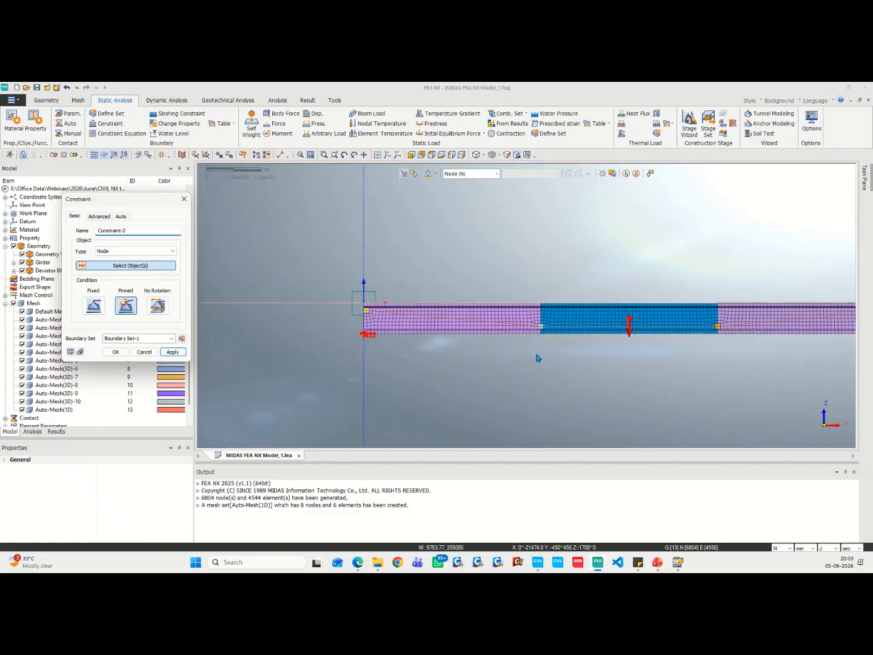
left_click(99, 216)
scroll(678, 352, "down", 2)
scroll(785, 340, "up", 5)
scroll(806, 361, "up", 2)
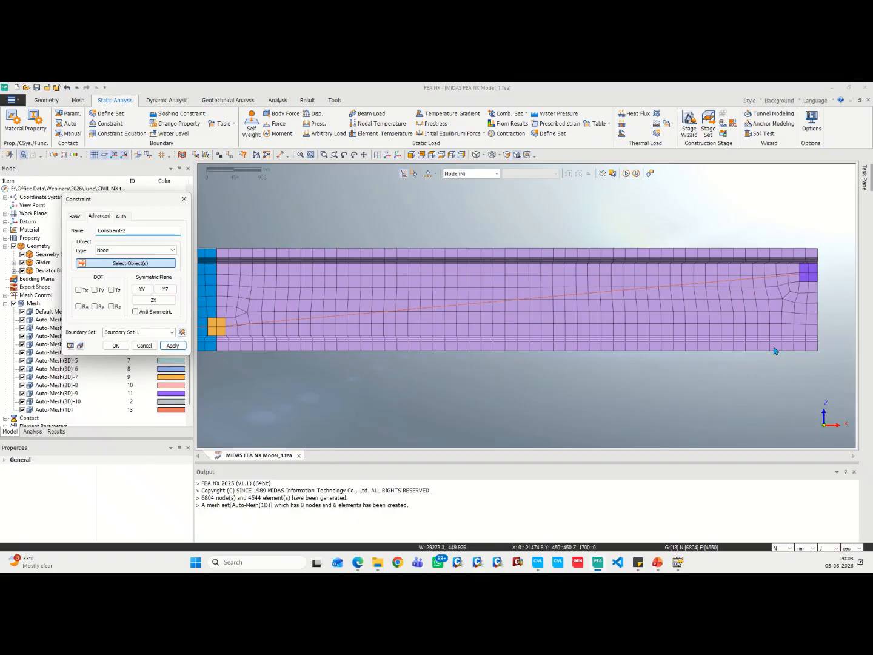
left_click_drag(770, 347, 828, 372)
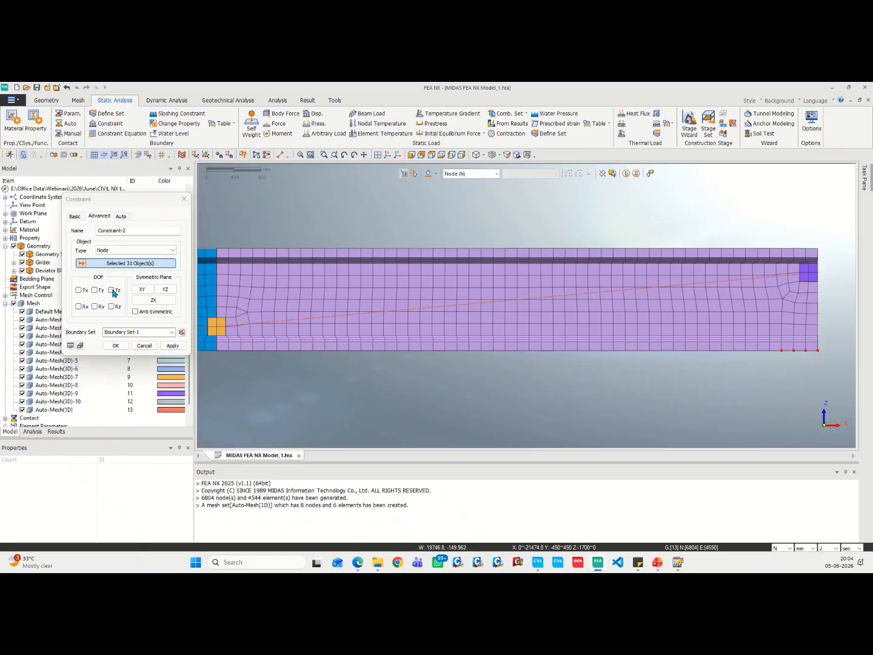
left_click(96, 289)
left_click(111, 290)
left_click(79, 307)
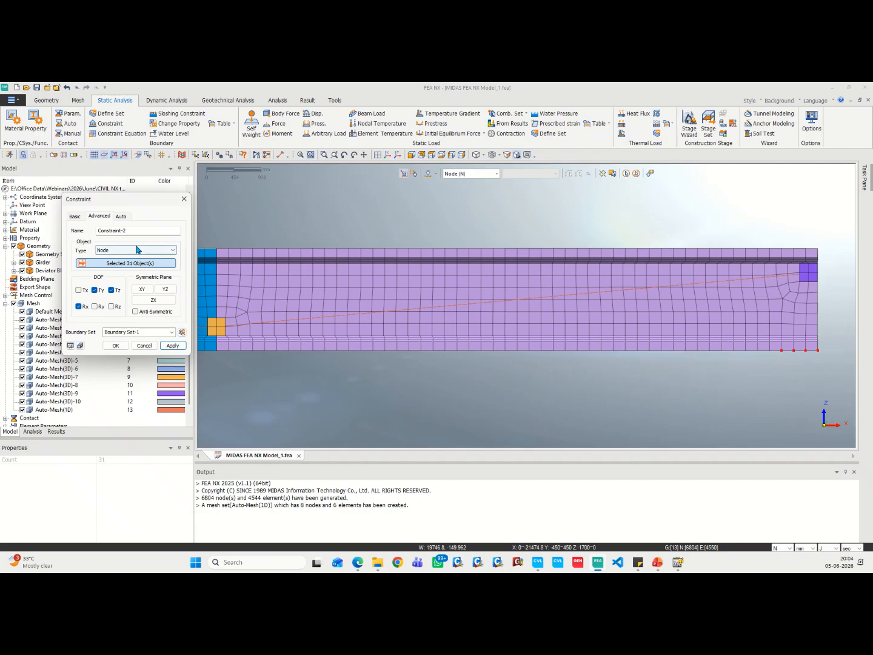
left_click(114, 346)
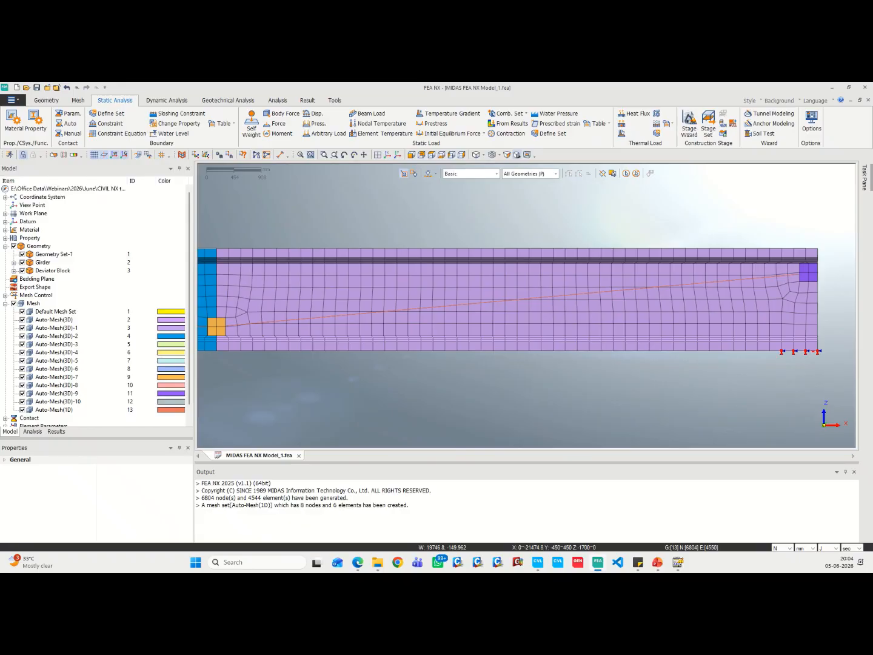
Add a gravity load named SW with Gz of -1 in the Default Self-Weight load set.
scroll(446, 359, "down", 6)
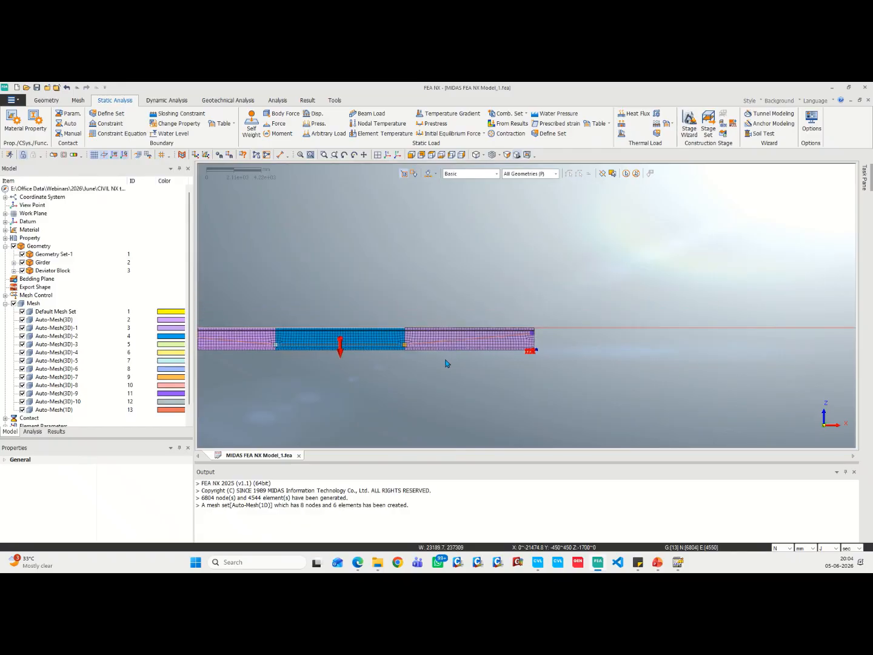
scroll(447, 363, "down", 4)
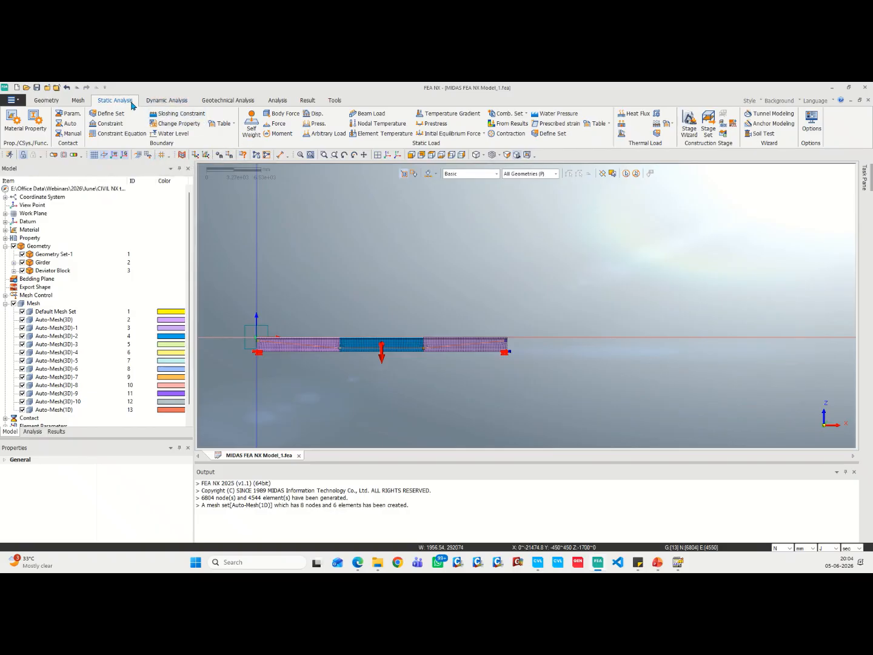
left_click(252, 124)
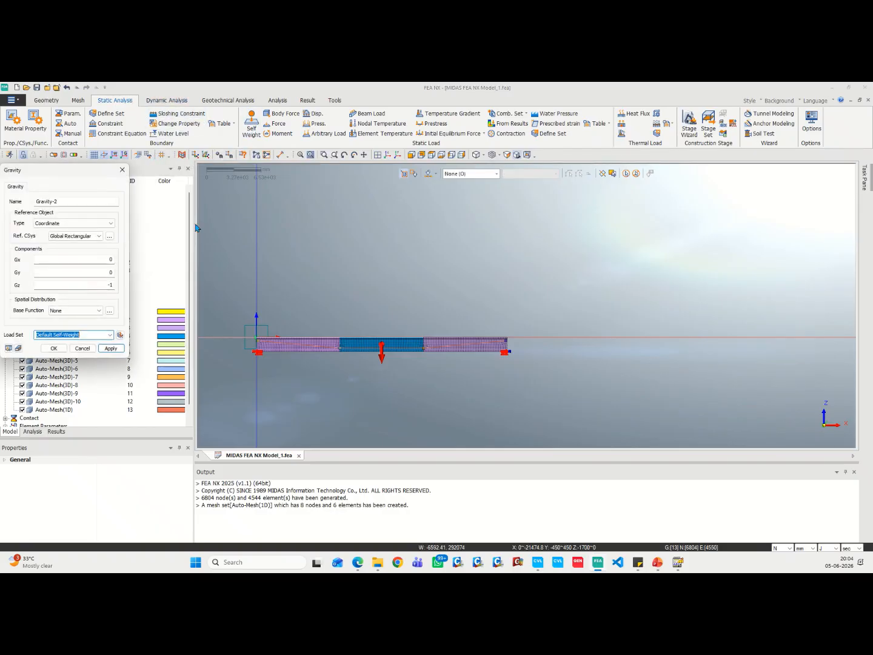
left_click_drag(84, 177, 272, 215)
double_click(251, 239)
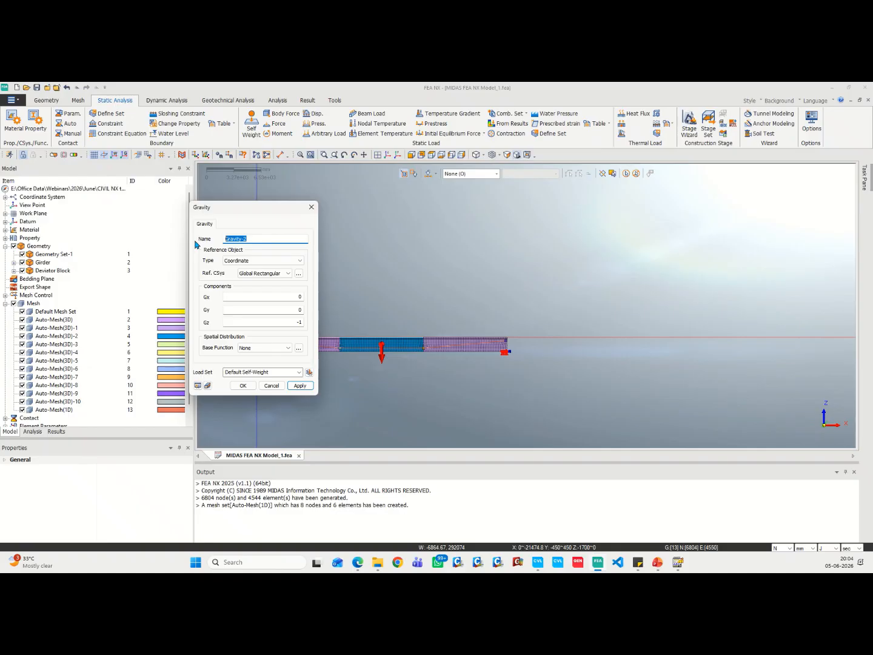
type("SW")
left_click(278, 372)
left_click(242, 374)
double_click(243, 375)
left_click(267, 374)
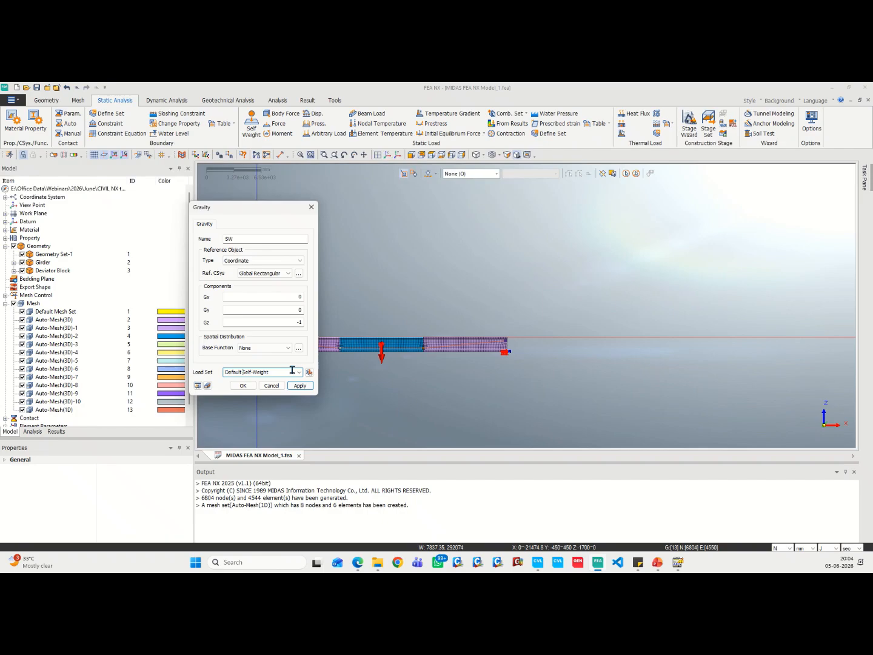
left_click(242, 384)
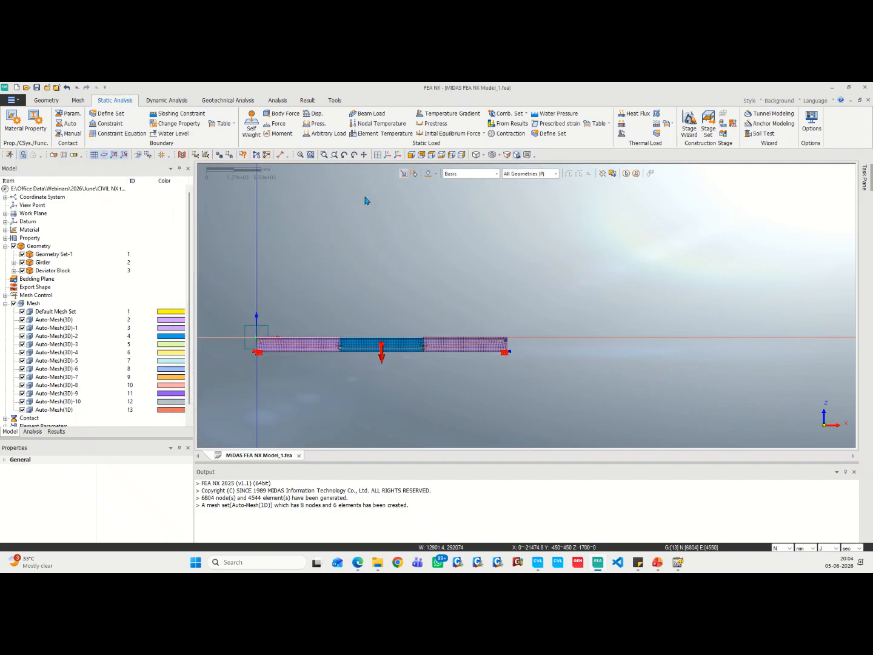
Apply a 3500000 N truss prestress to the six 1D tendon elements in the load set Default Prestress.
left_click(436, 124)
left_click_drag(221, 296, 711, 433)
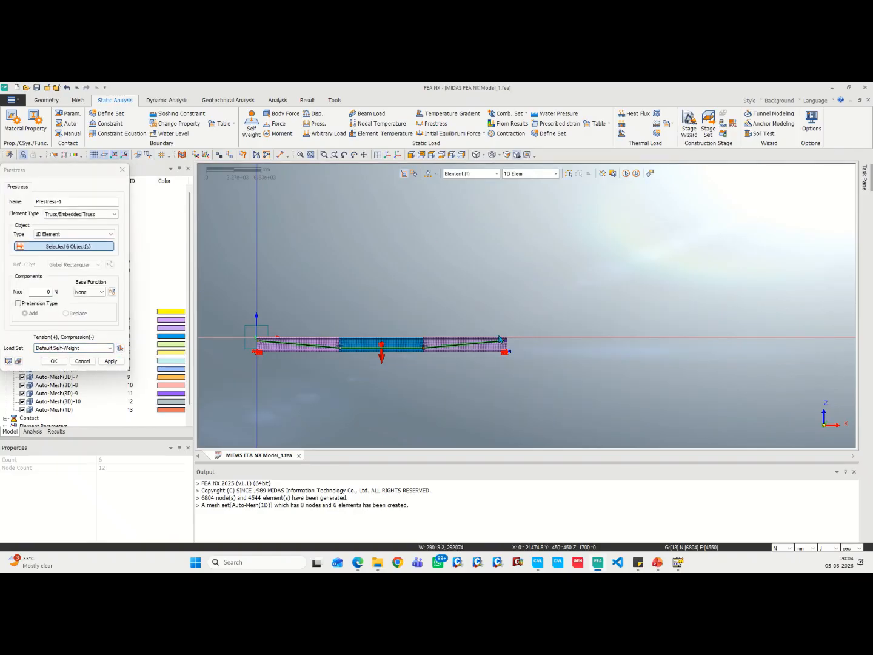
left_click_drag(84, 170, 182, 148)
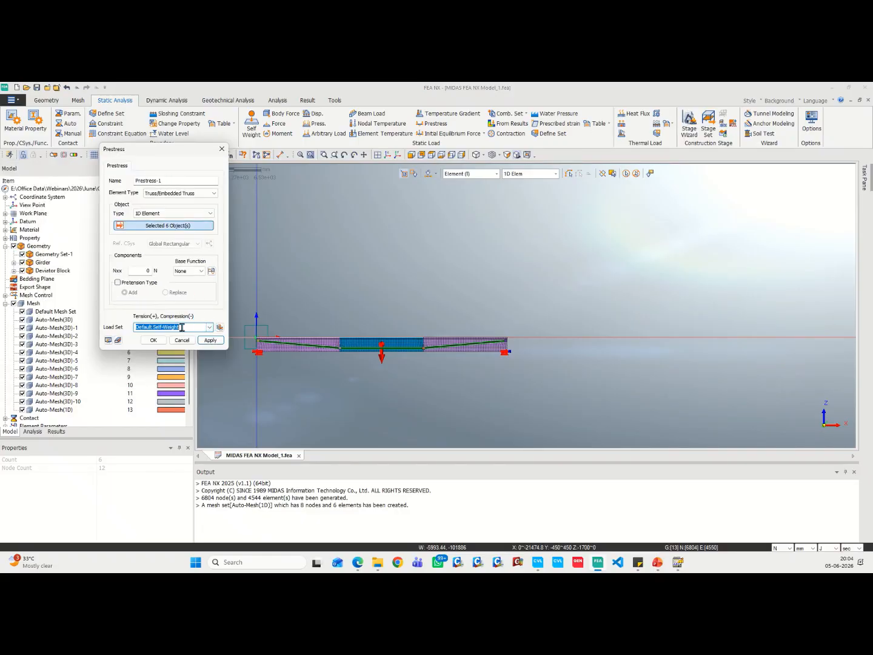
left_click_drag(153, 326, 202, 326)
type("Prestress")
double_click(150, 271)
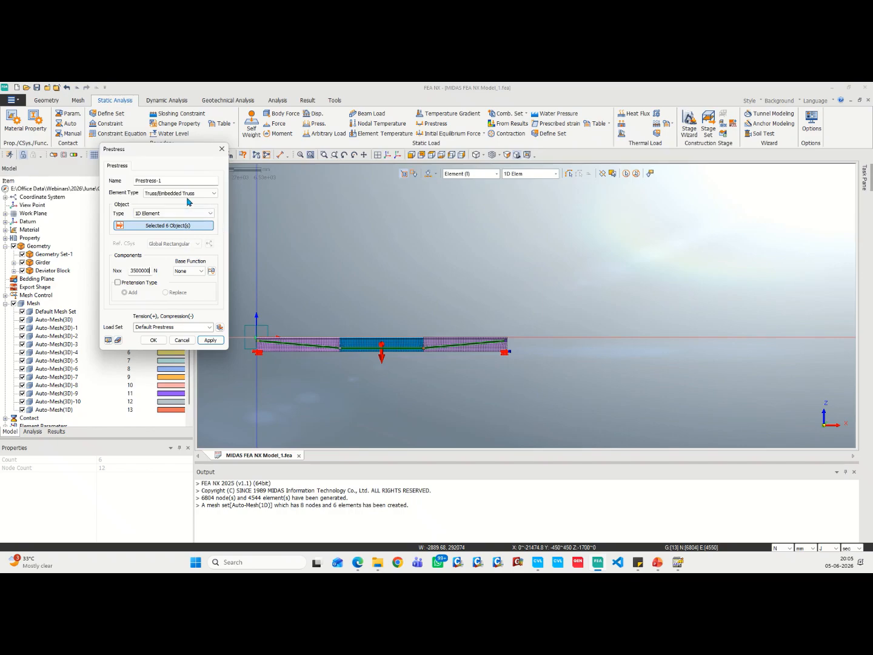
left_click(154, 339)
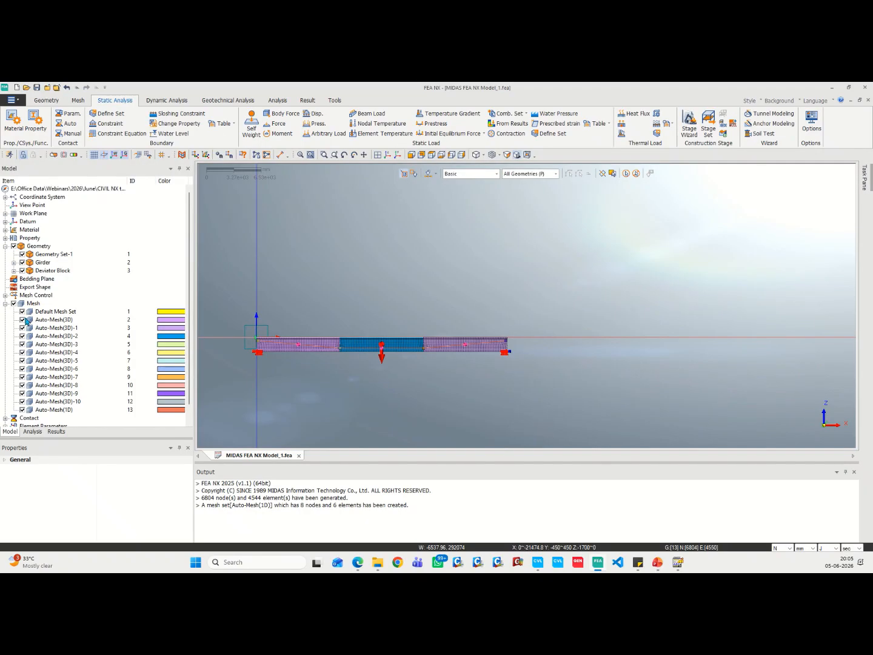
Hide the mesh sets Auto-Mesh(3D), Auto-Mesh(3D)-1, Auto-Mesh(3D)-2 and Auto-Mesh(1D), and show the remaining block meshes in an isometric view.
left_click(22, 319)
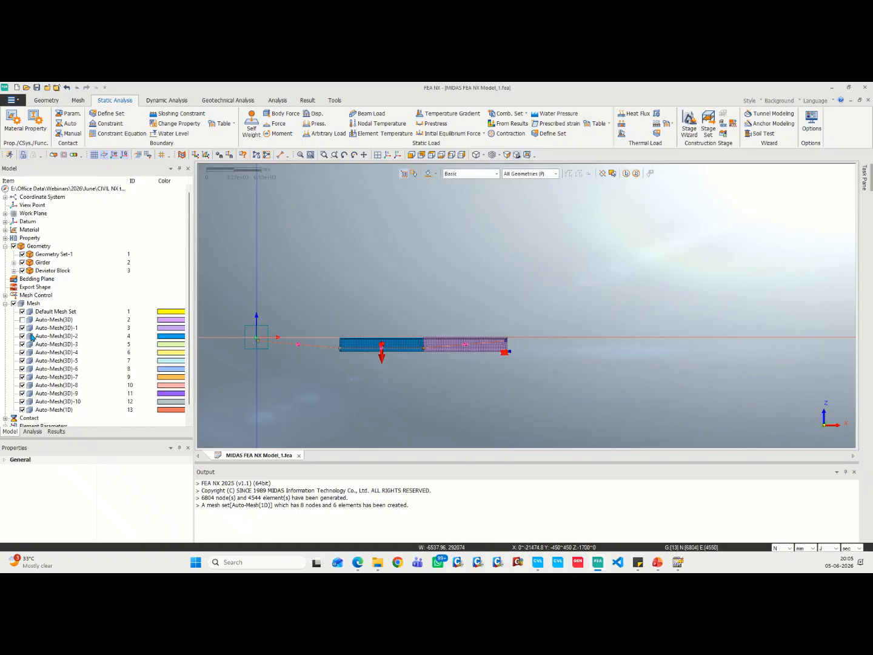
left_click(24, 329)
left_click(23, 336)
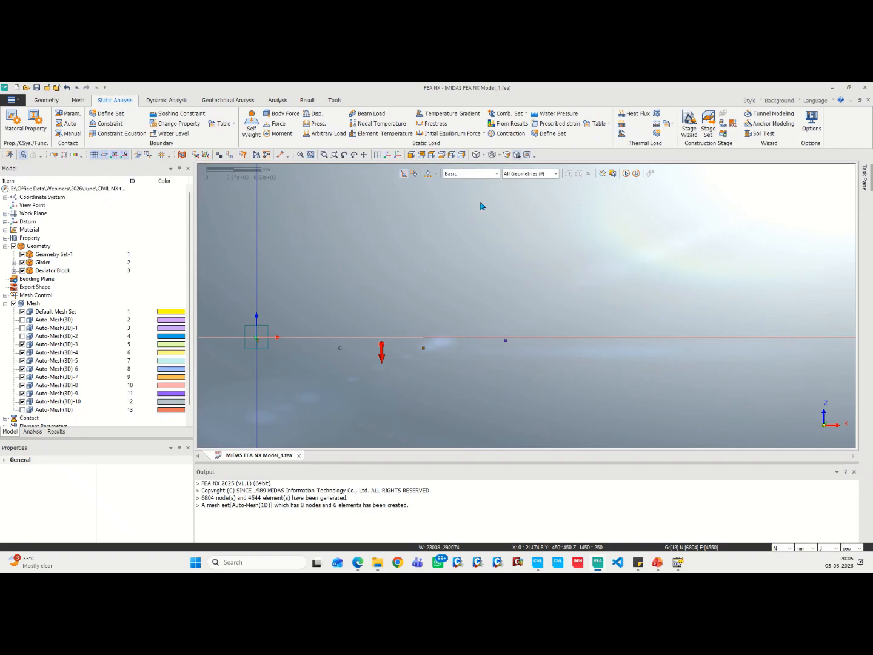
left_click(411, 155)
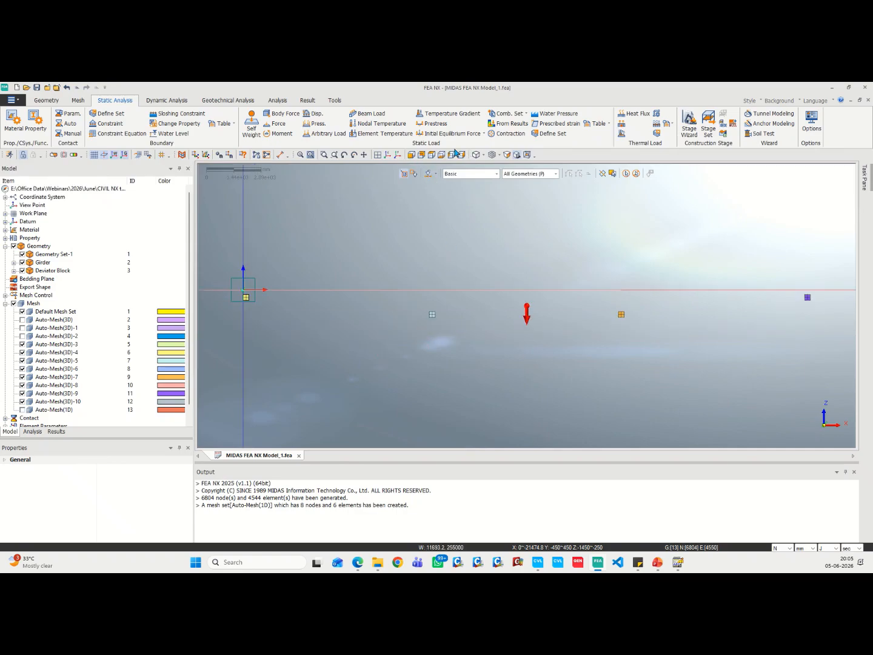
left_click(386, 155)
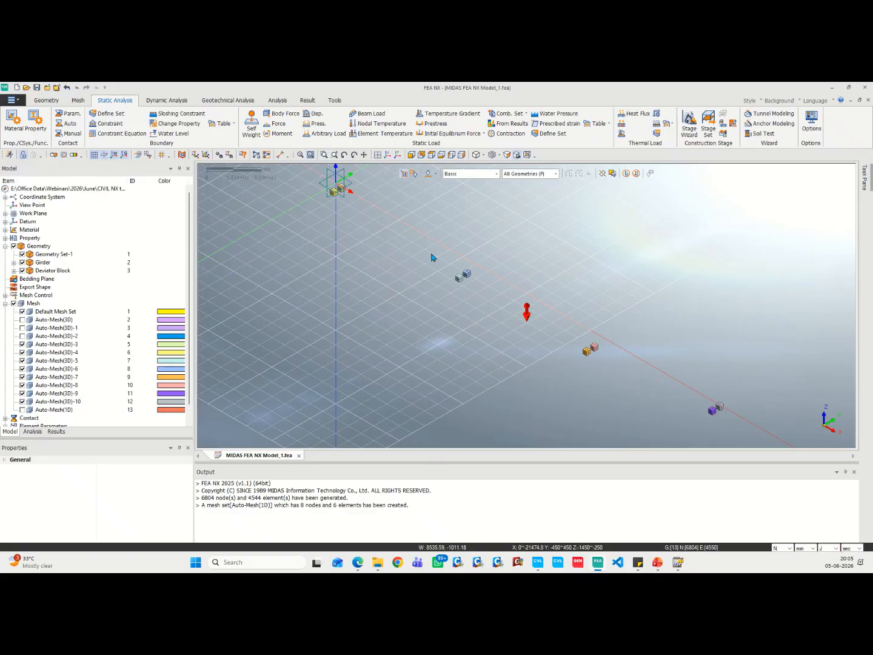
Hide the two upper elements on the negative-Y side of both blocks near the origin, exposing their interior nodes.
scroll(354, 200, "up", 8)
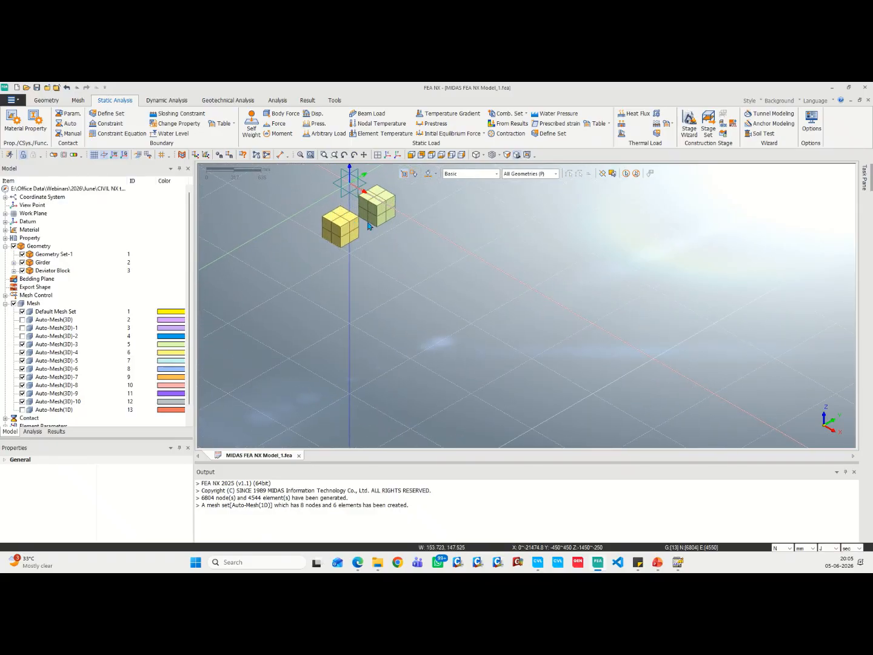
middle_click_drag(357, 221, 428, 344)
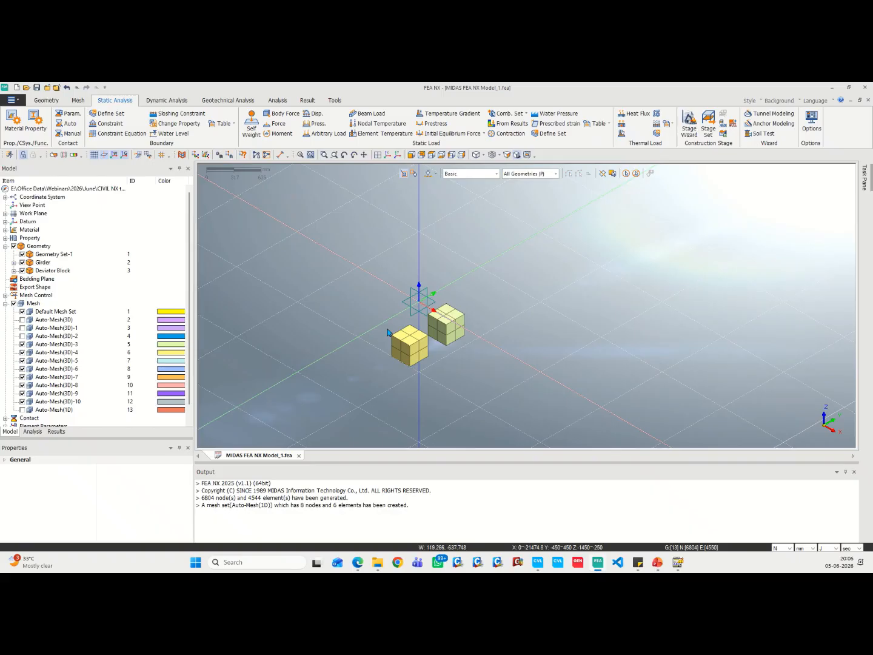
scroll(414, 336, "up", 3)
scroll(433, 333, "up", 2)
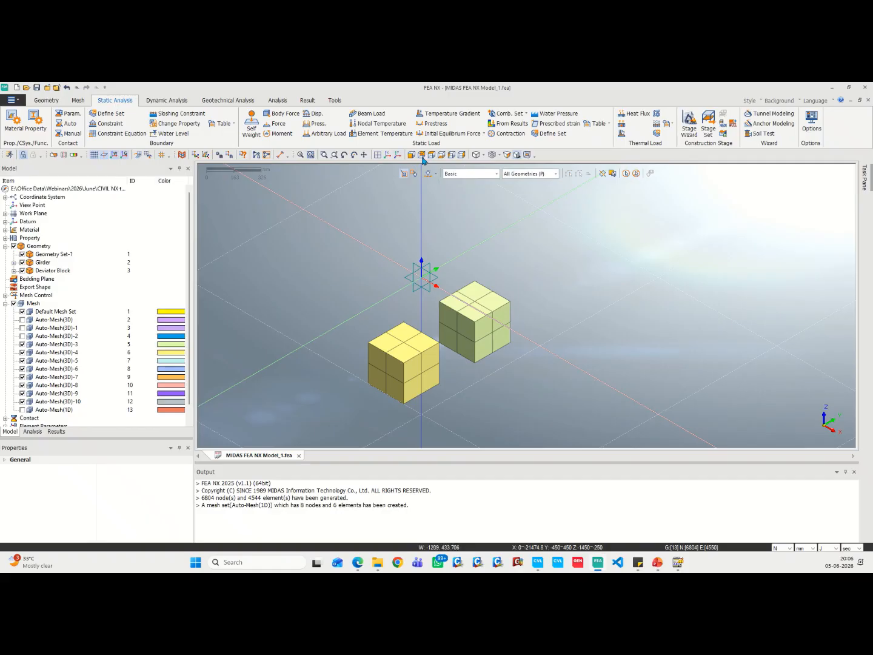
left_click(496, 174)
left_click(466, 221)
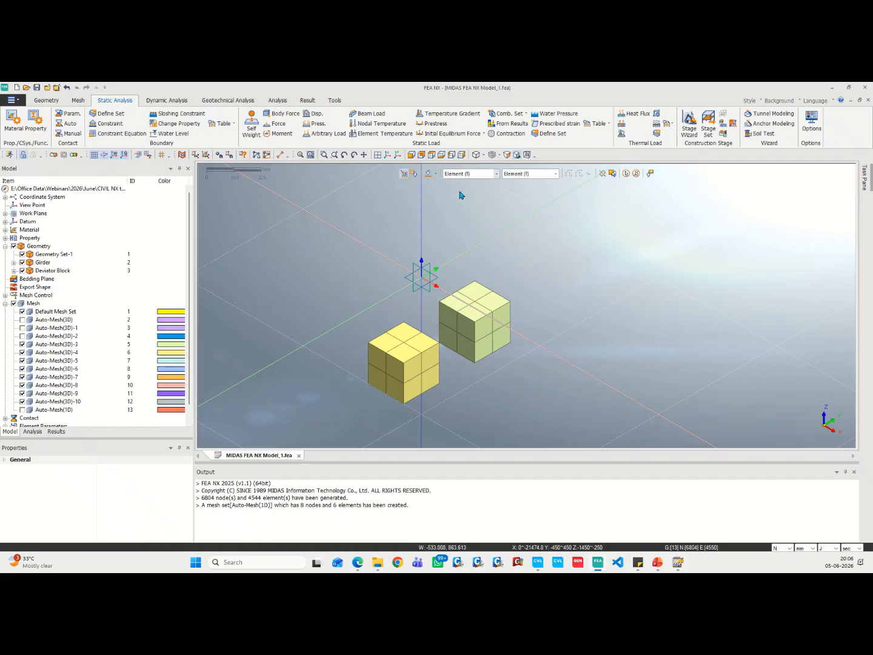
left_click(397, 363)
left_click(377, 345)
left_click(476, 325)
left_click(450, 312)
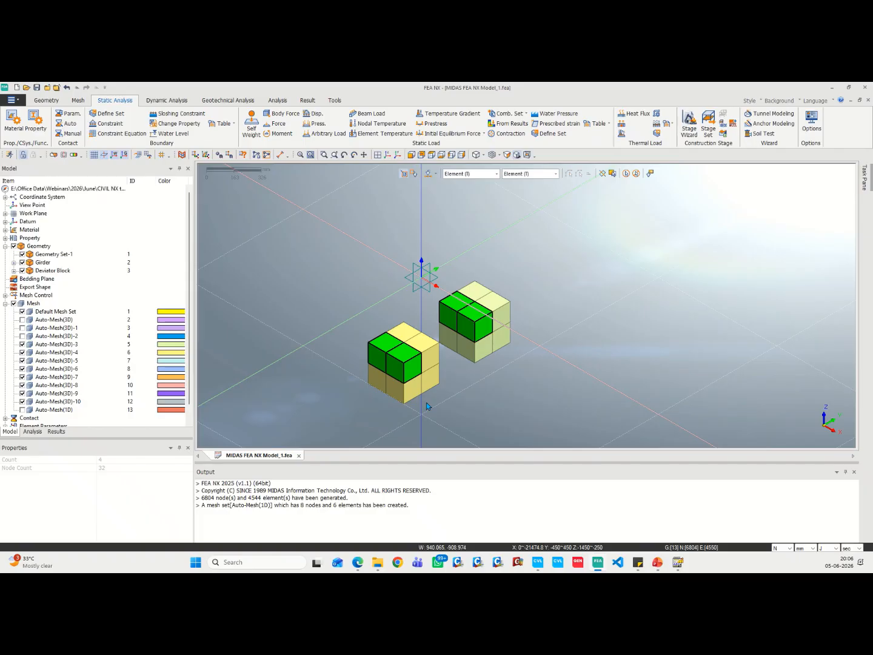
right_click(420, 309)
mouse_move(459, 325)
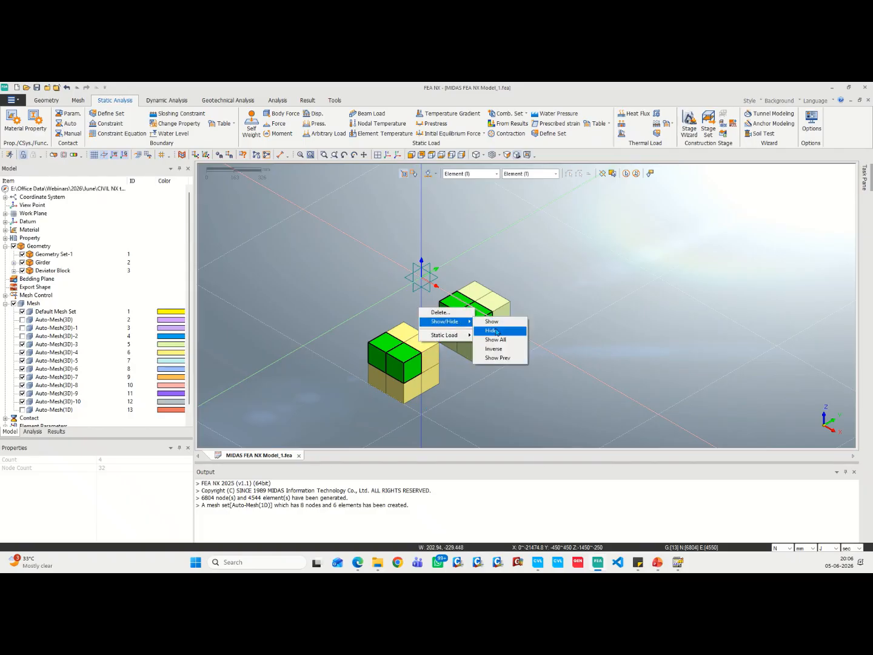
left_click(497, 331)
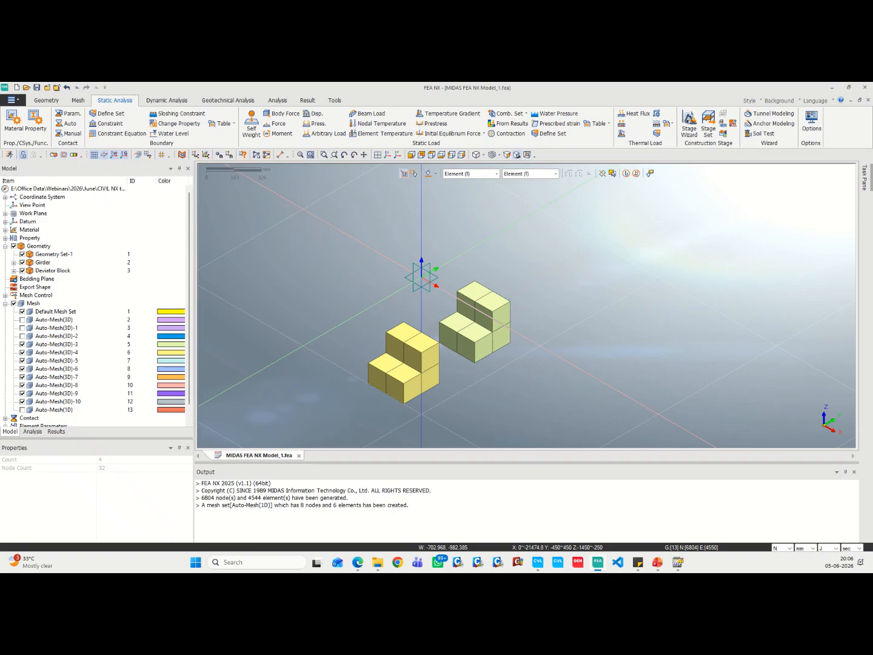
Set up element creation for a Rigid Link with the Rigid Link property and mesh set, and save the model.
left_click(80, 101)
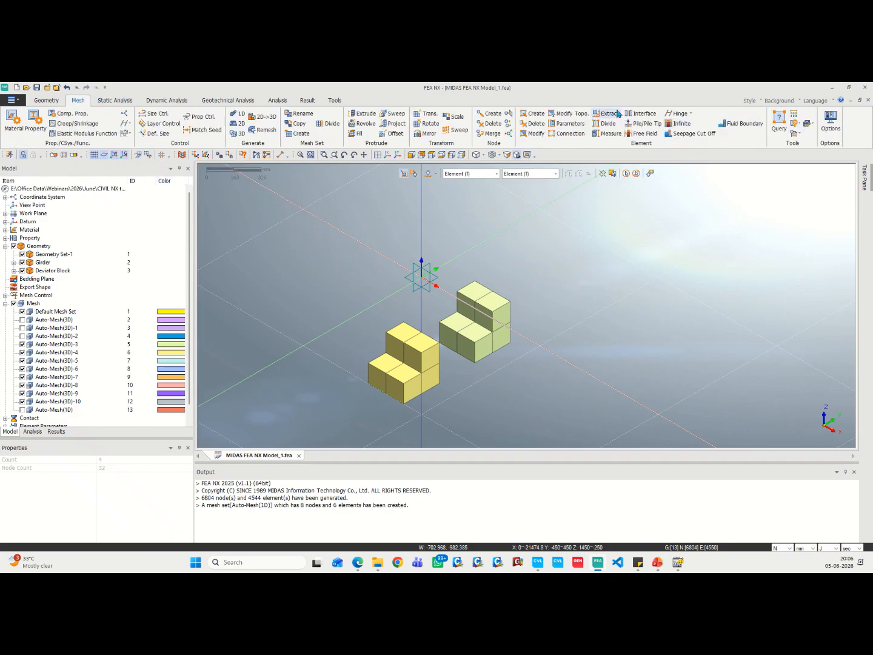
left_click(537, 114)
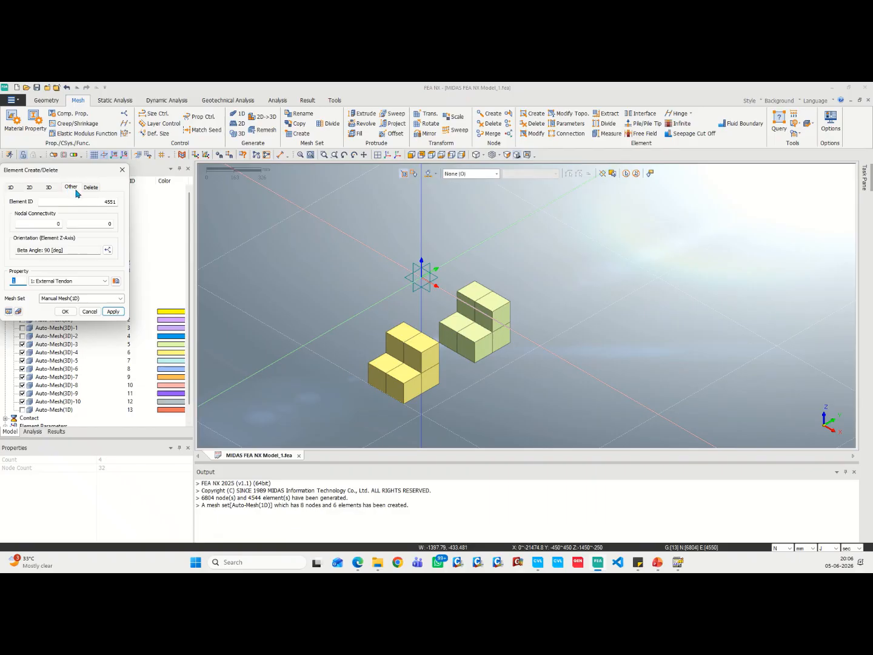
left_click(73, 188)
left_click(84, 203)
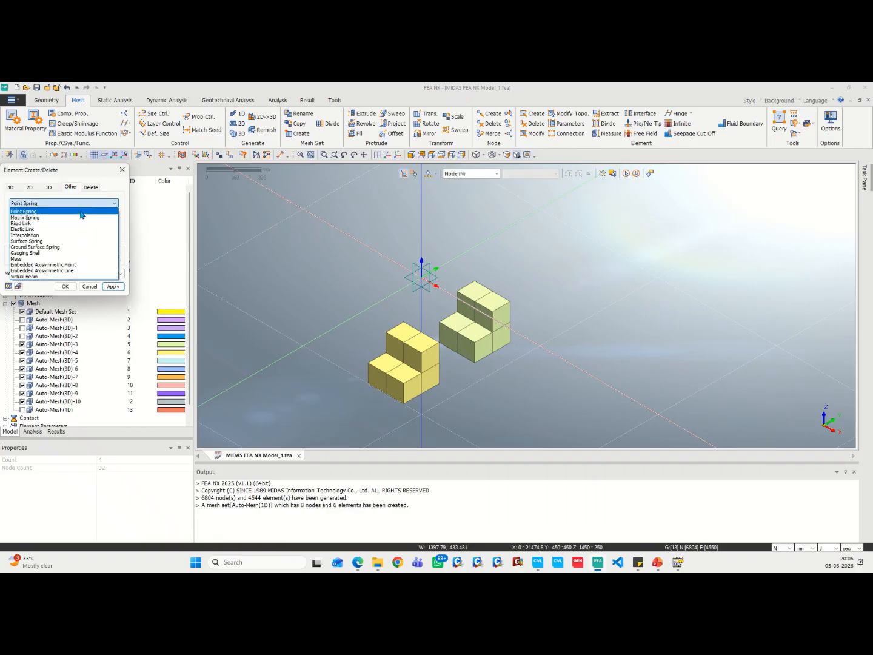
left_click(35, 224)
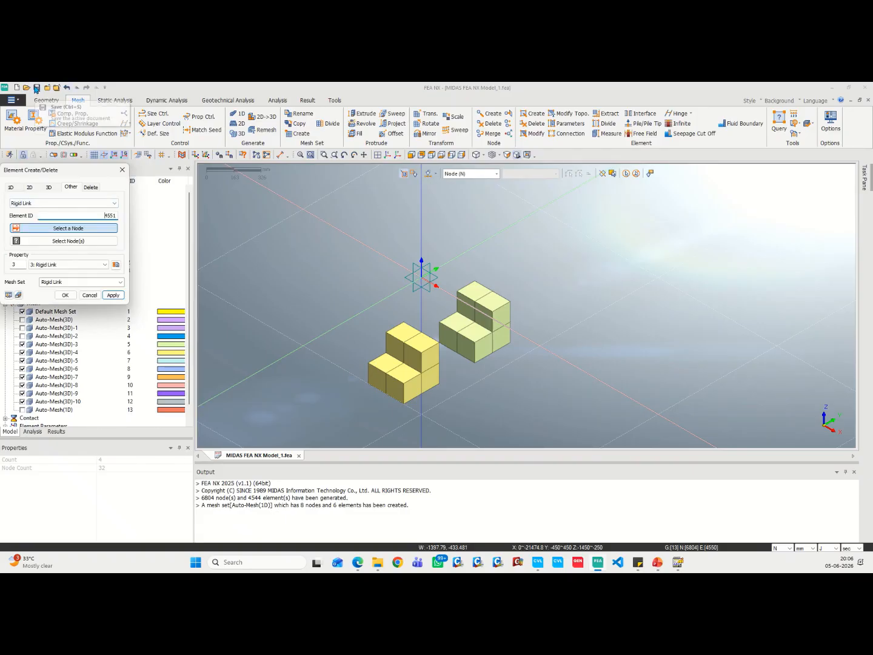
left_click(37, 90)
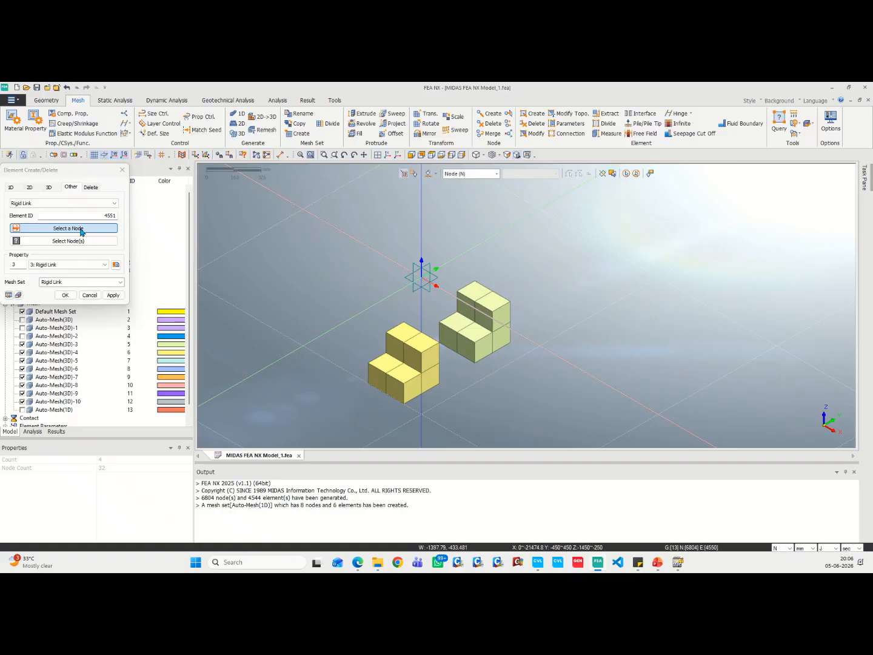
Create a rigid link from the yellow end block's centre node to the two end nodes of its longitudinal centreline.
scroll(406, 378, "up", 2)
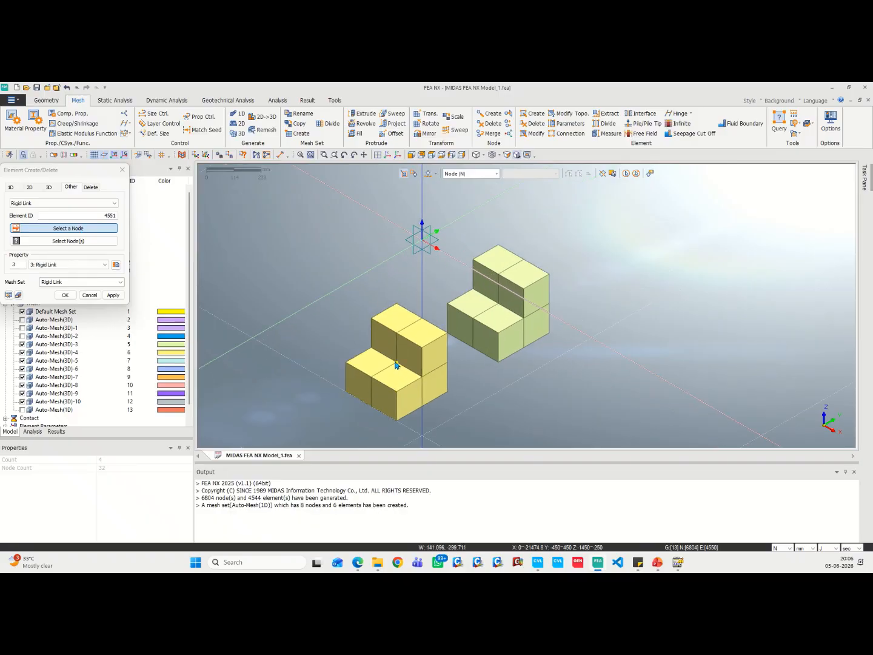
left_click(396, 364)
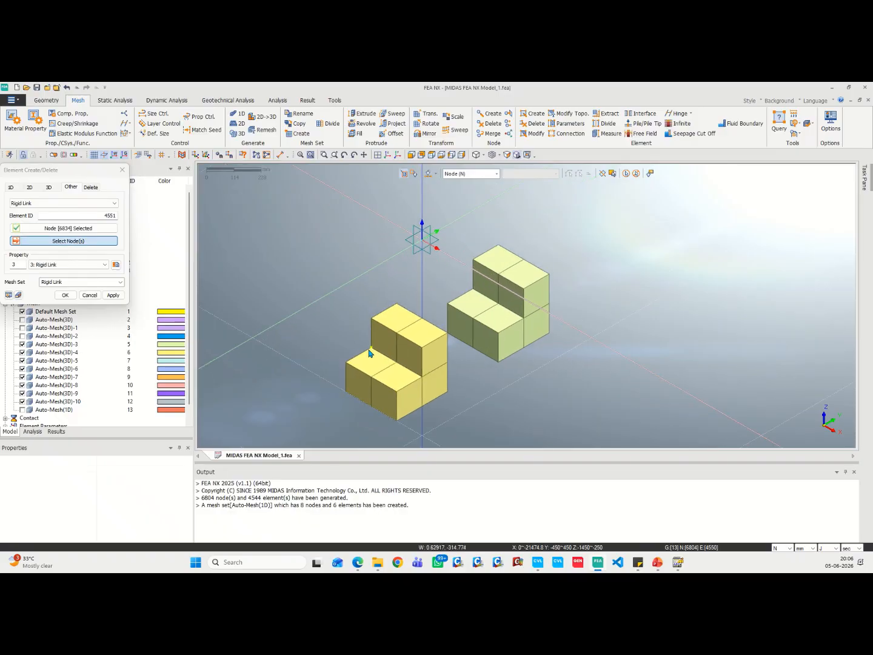
left_click(370, 353)
left_click(111, 295)
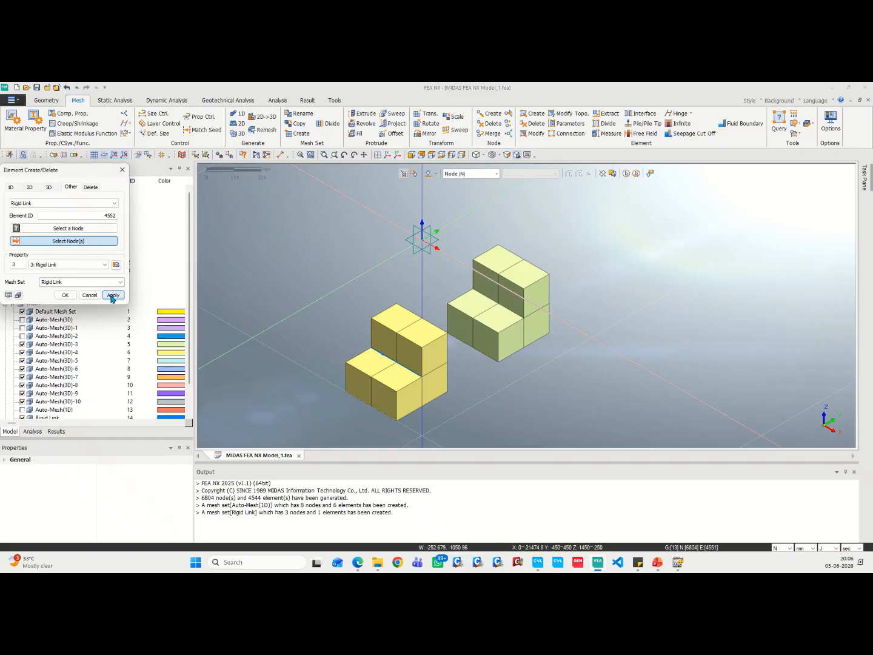
Create a rigid link from the pale green end block's centre node to the two end nodes of its longitudinal centreline.
left_click(72, 229)
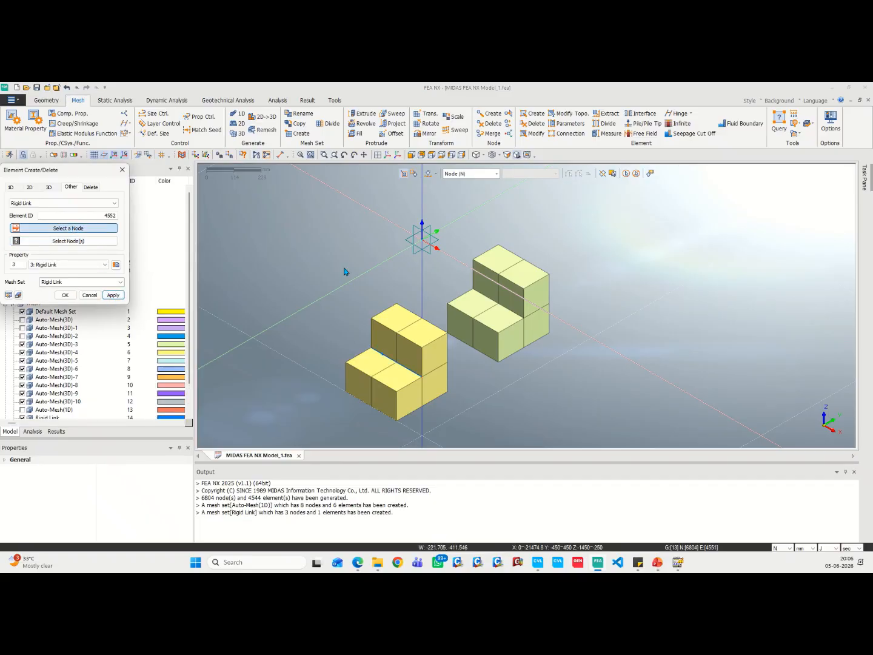
left_click(498, 305)
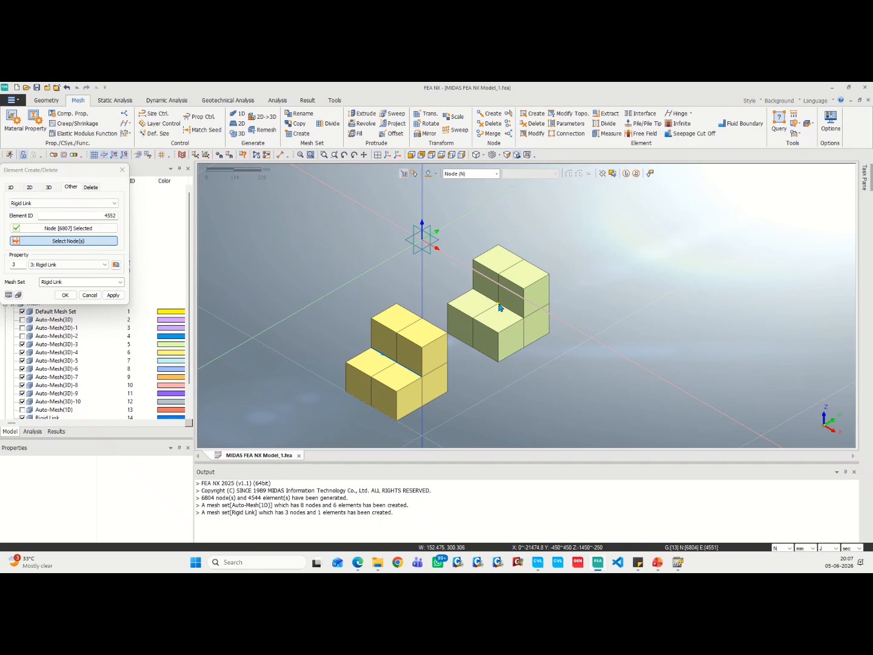
left_click(473, 292)
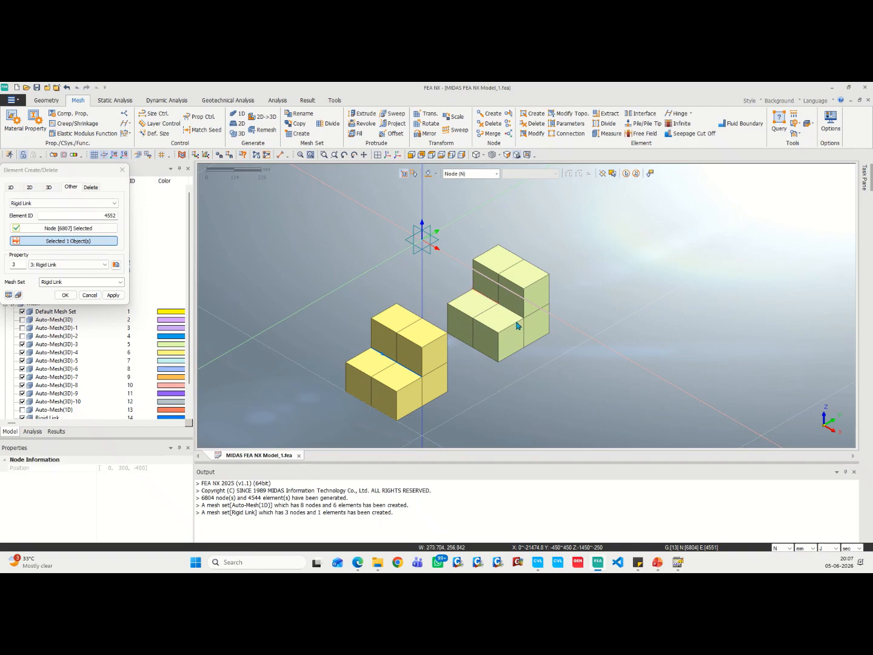
left_click(112, 295)
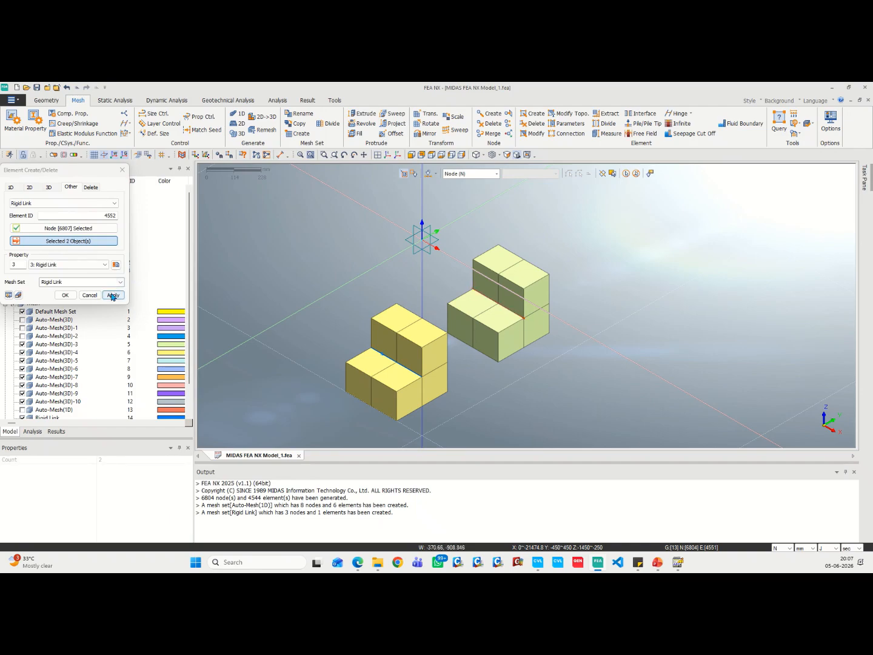
Hide the two upper elements on the negative-Y side of both the light cyan and the blue deviator blocks.
scroll(393, 322, "down", 10)
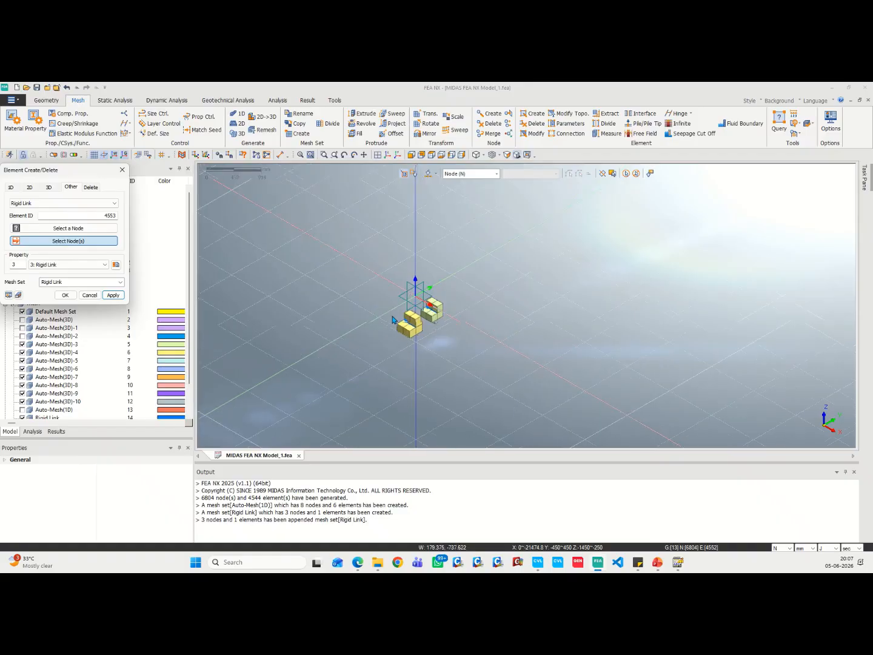
scroll(393, 322, "down", 2)
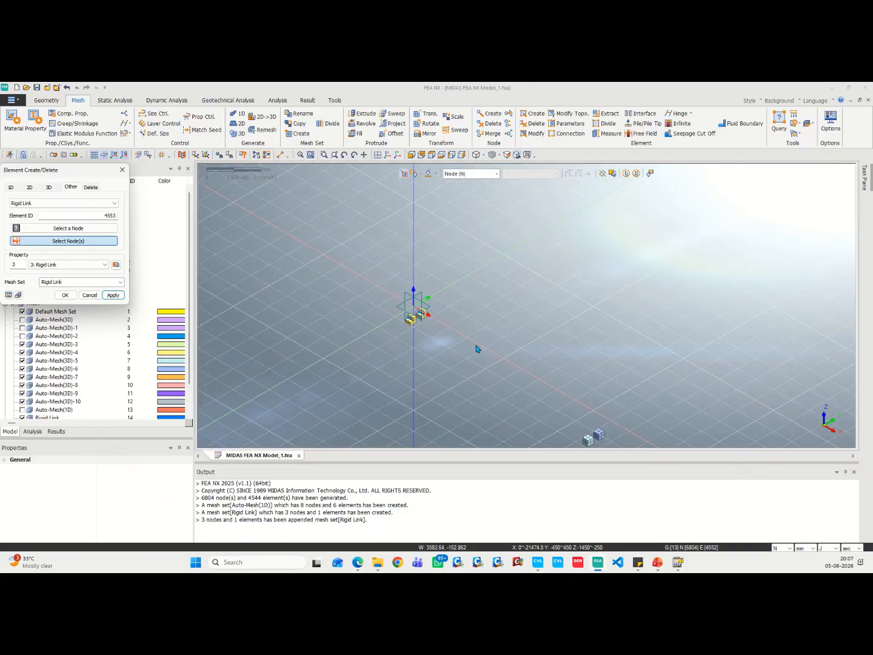
middle_click_drag(559, 404, 435, 278)
scroll(475, 304, "up", 6)
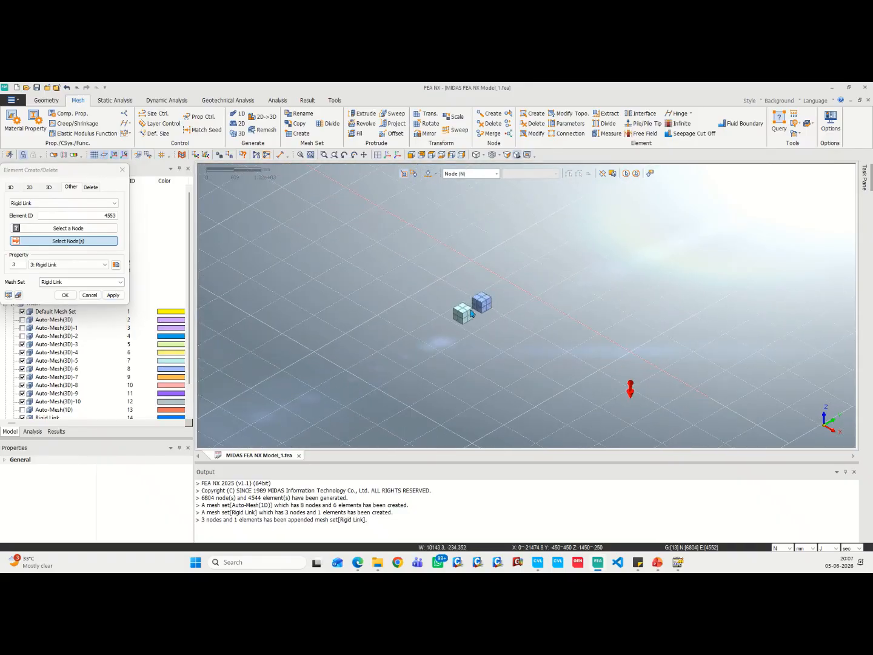
scroll(476, 305, "up", 6)
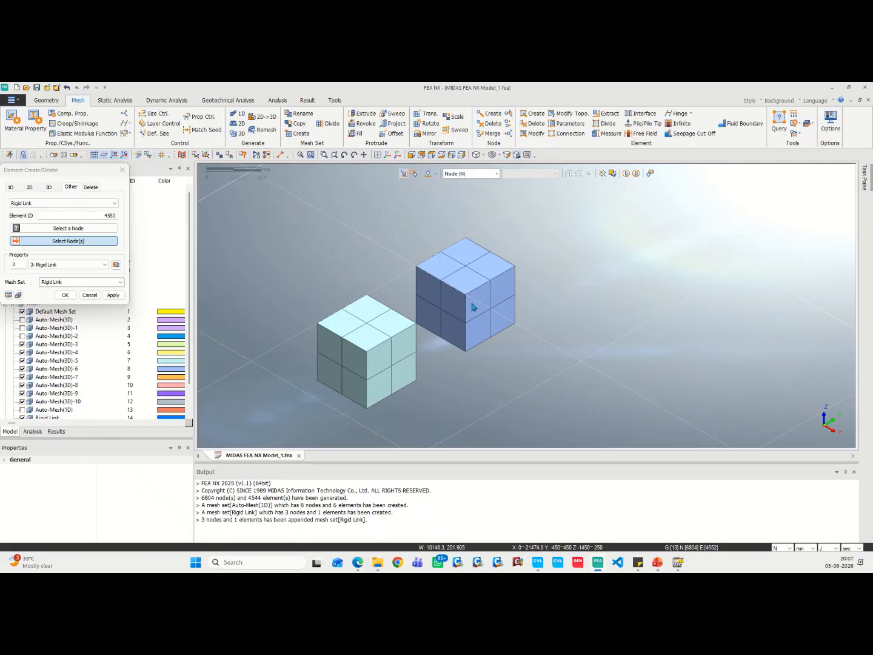
scroll(423, 293, "down", 4)
scroll(437, 289, "up", 3)
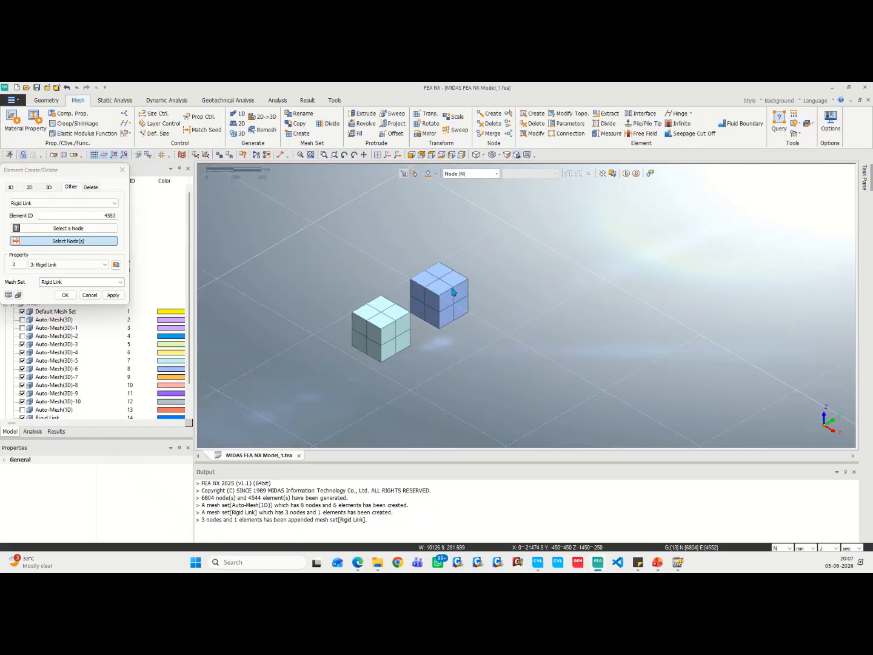
scroll(459, 260, "up", 1)
left_click(496, 173)
left_click(461, 194)
left_click(325, 329)
left_click(350, 338)
left_click(406, 291)
left_click(407, 291)
right_click(445, 368)
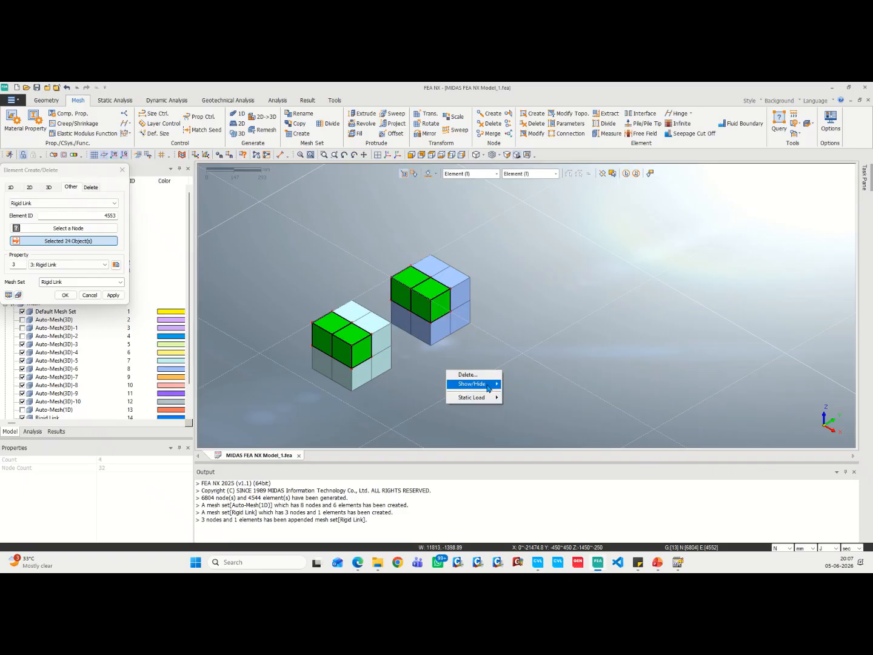
mouse_move(479, 384)
left_click(519, 393)
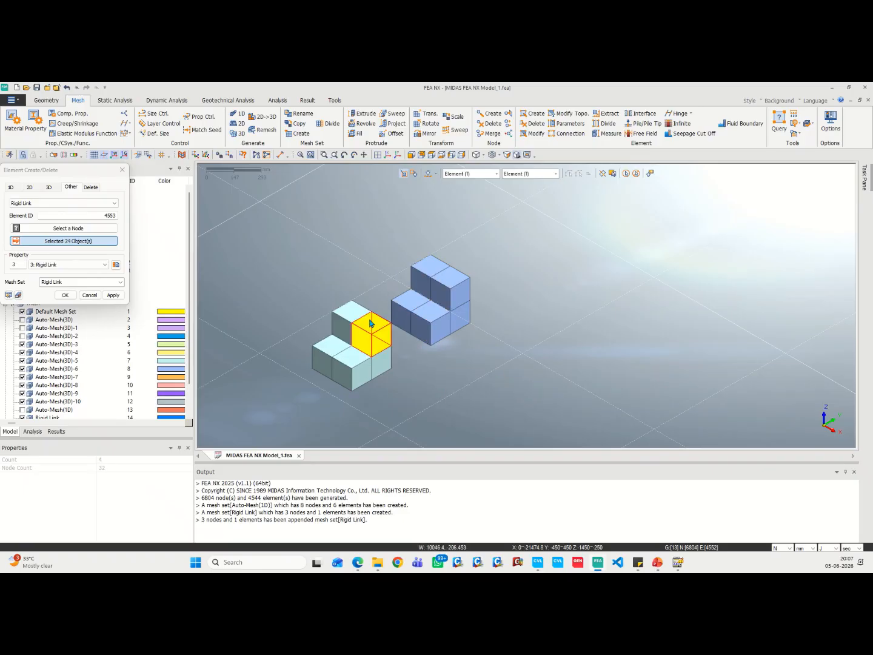
Hide the two upper elements on the negative-Y side of both the orange and the pink deviator blocks.
scroll(355, 314, "down", 3)
scroll(355, 314, "down", 5)
middle_click_drag(500, 370, 423, 296)
scroll(532, 334, "up", 5)
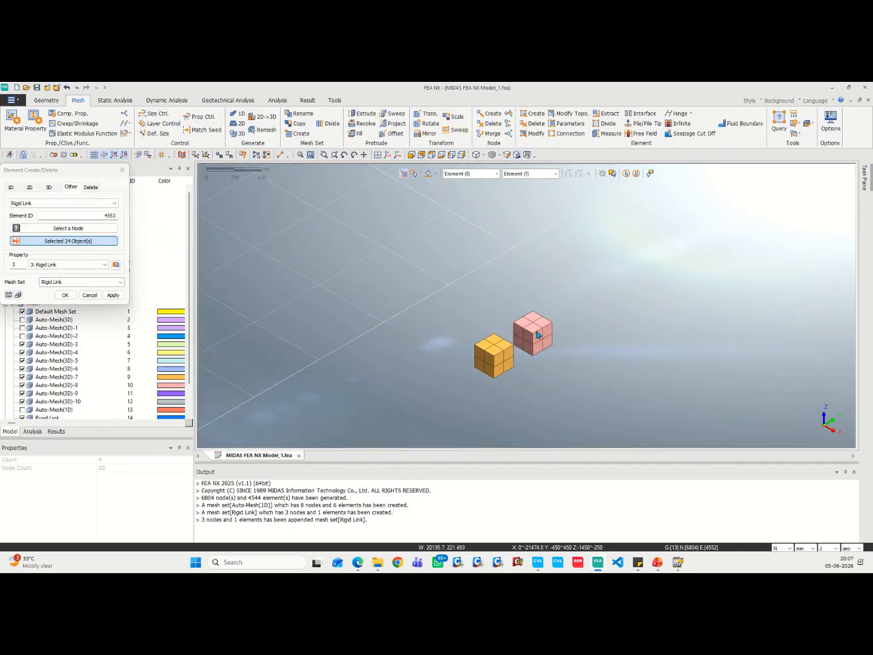
left_click(532, 333)
left_click(521, 328)
left_click(494, 354)
left_click(482, 351)
right_click(555, 376)
mouse_move(583, 389)
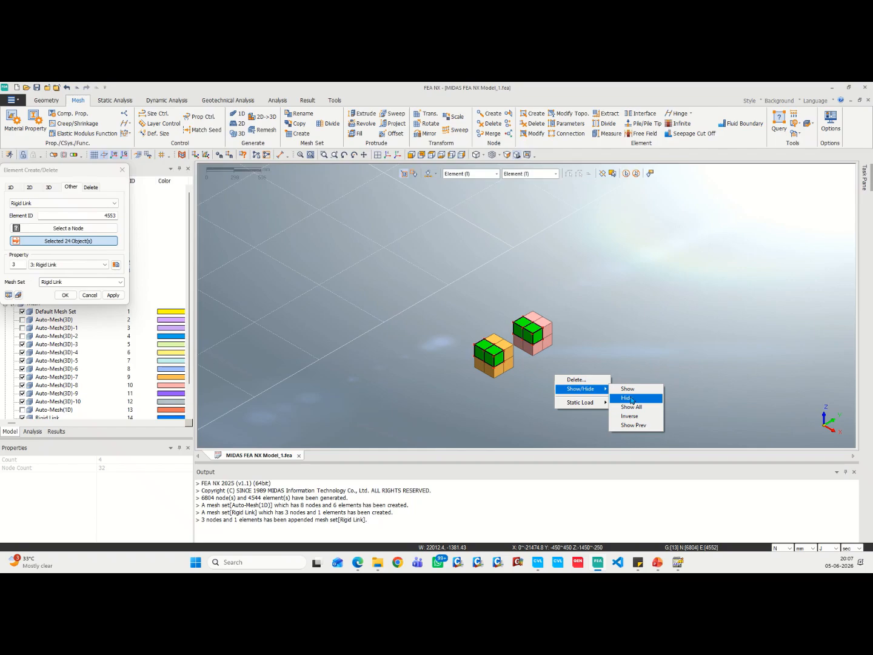
left_click(630, 399)
Hide the two upper elements on the negative-Y side of both the purple and the grey blocks at the far girder end.
scroll(419, 351, "down", 6)
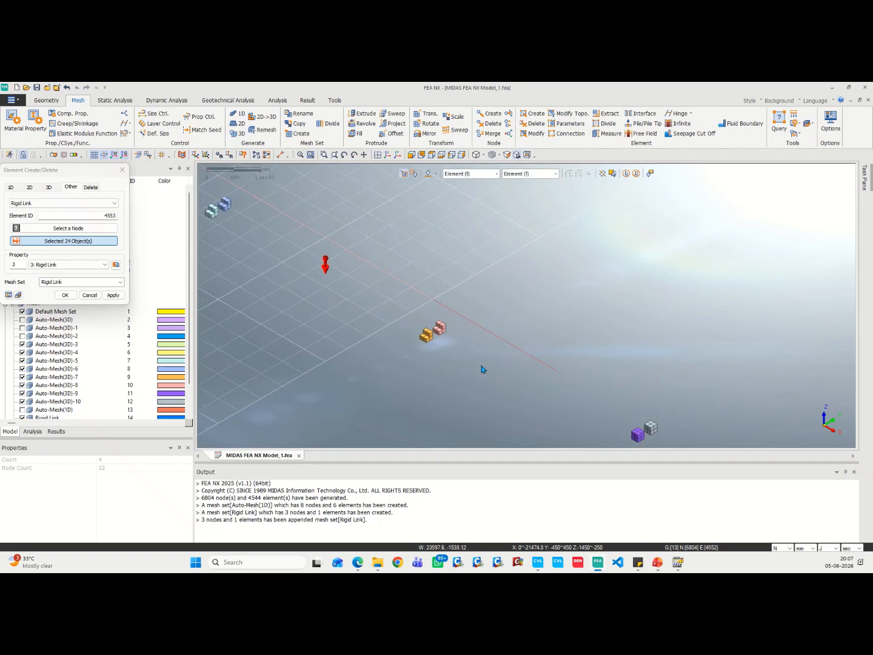
middle_click_drag(577, 402, 363, 263)
scroll(479, 300, "up", 5)
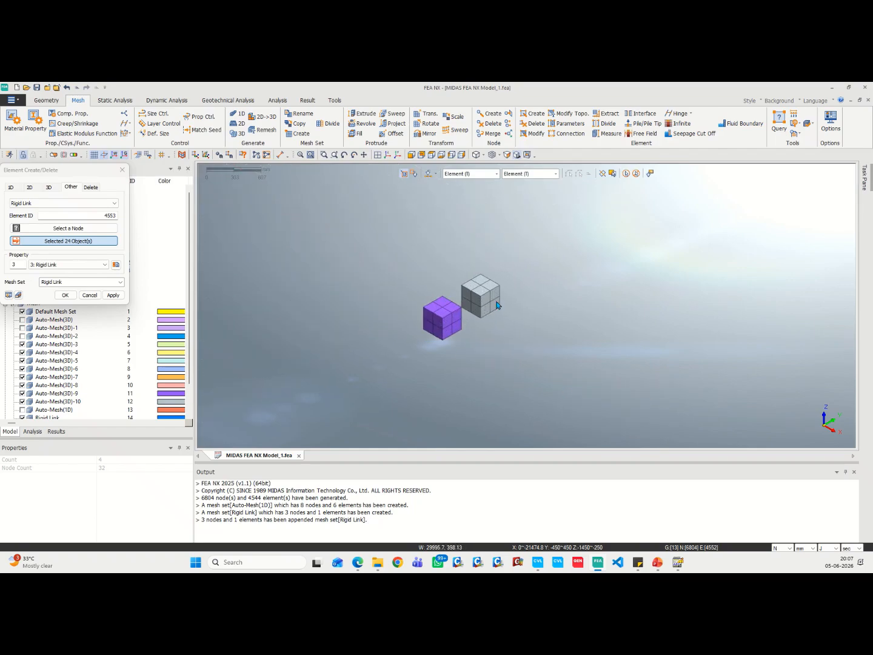
left_click(483, 298)
left_click(445, 316)
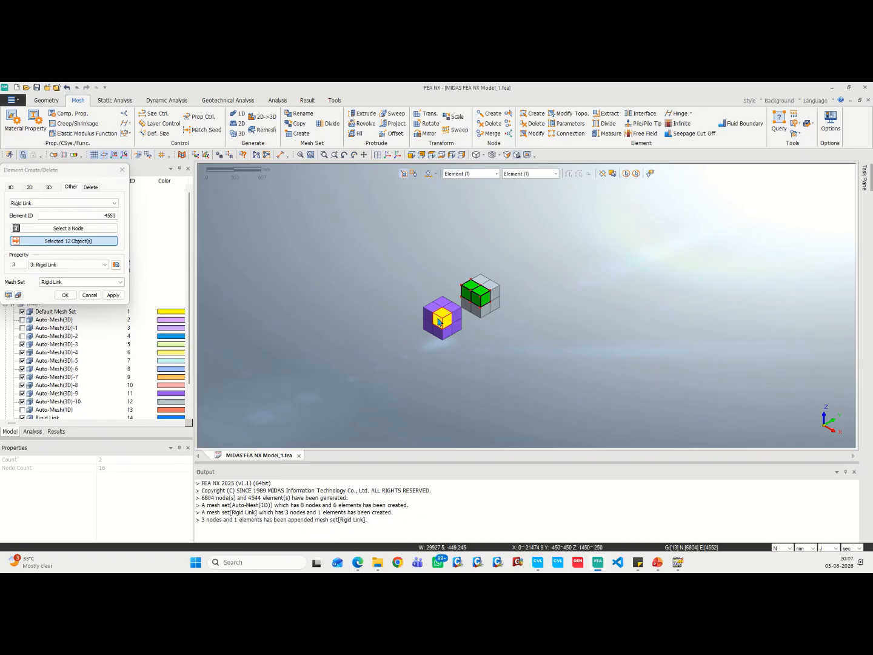
left_click(429, 314)
right_click(504, 331)
mouse_move(544, 347)
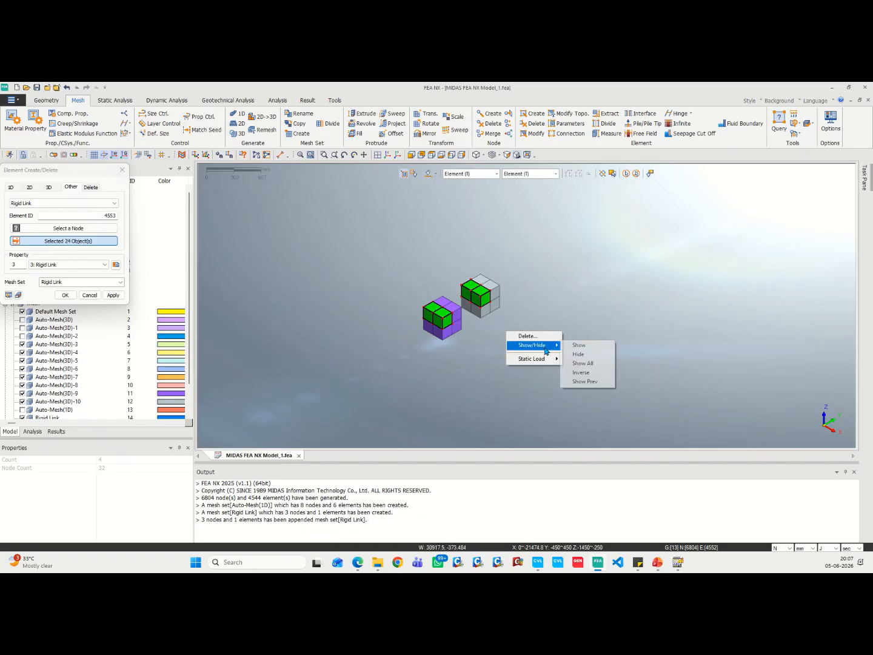
left_click(582, 355)
Create a Rigid Link element from the light cyan block's centre node to the two end nodes of its longitudinal centreline, in the Rigid Link mesh set.
scroll(468, 350, "down", 6)
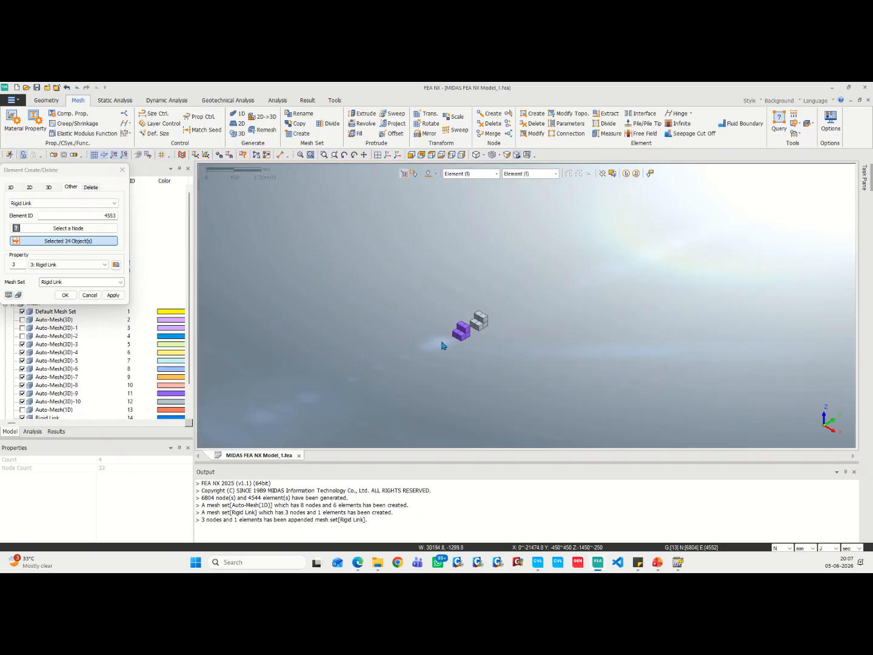
scroll(444, 356, "down", 4)
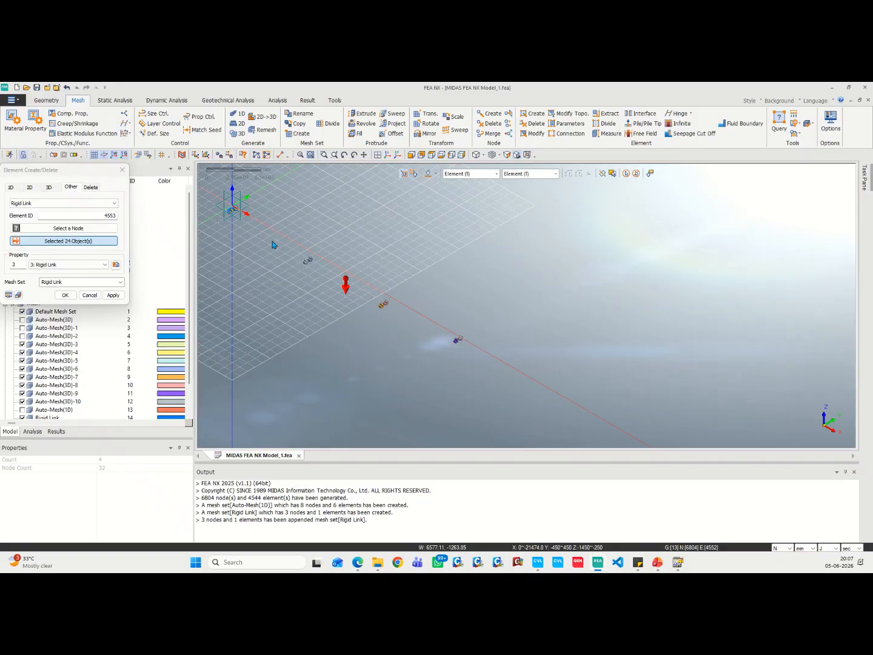
scroll(272, 248, "up", 10)
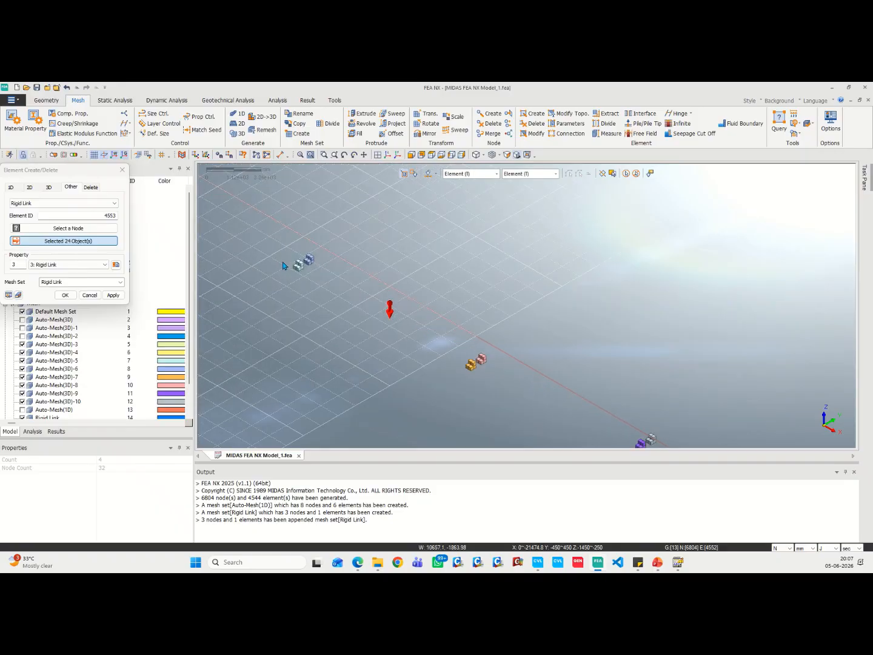
scroll(394, 314, "up", 8)
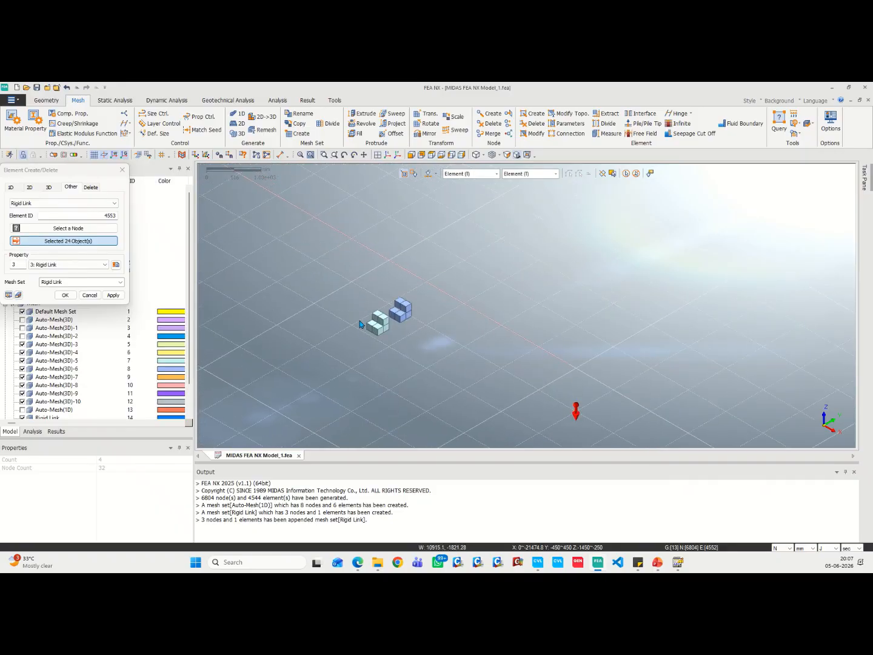
scroll(396, 319, "up", 5)
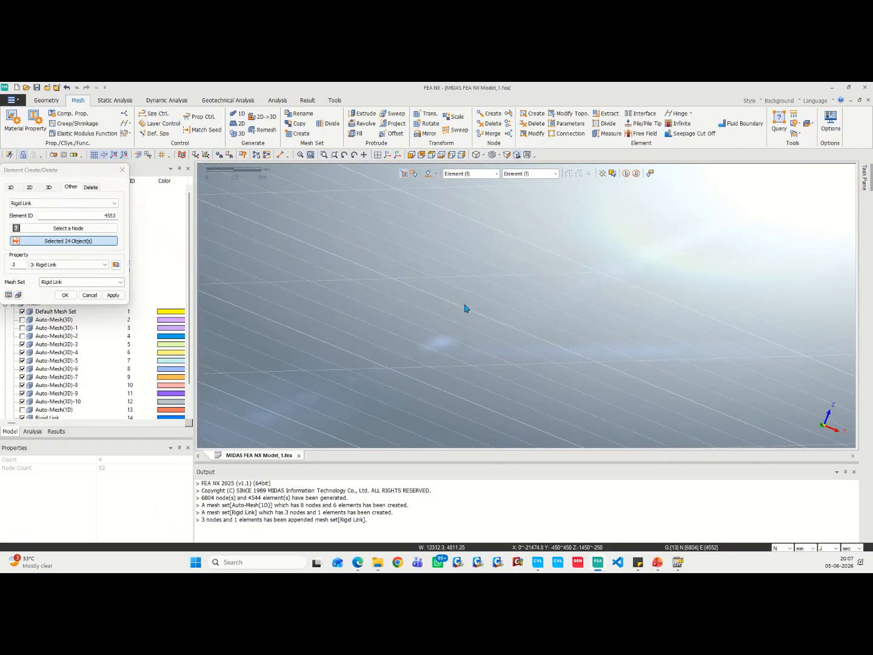
left_click(410, 156)
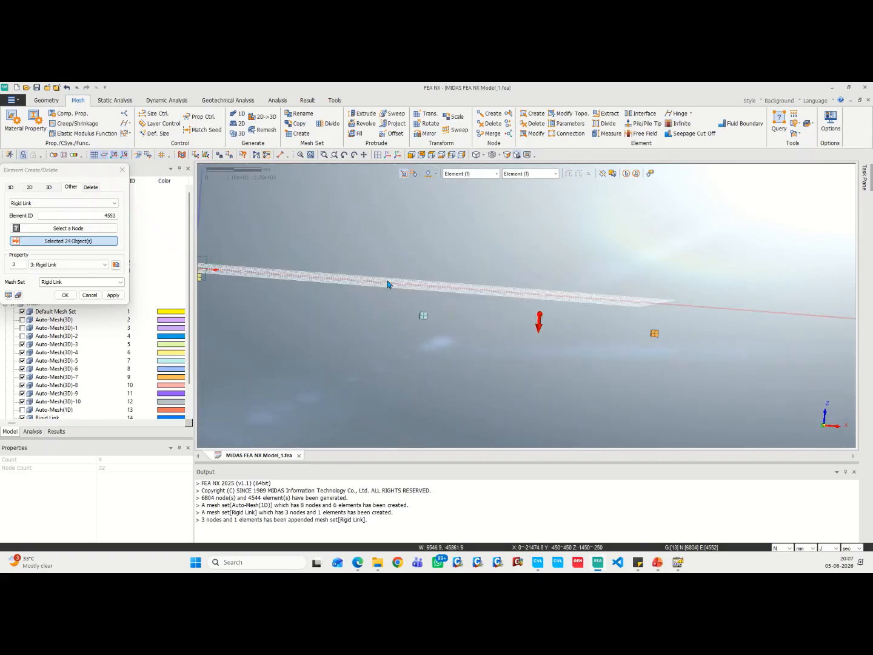
left_click(388, 156)
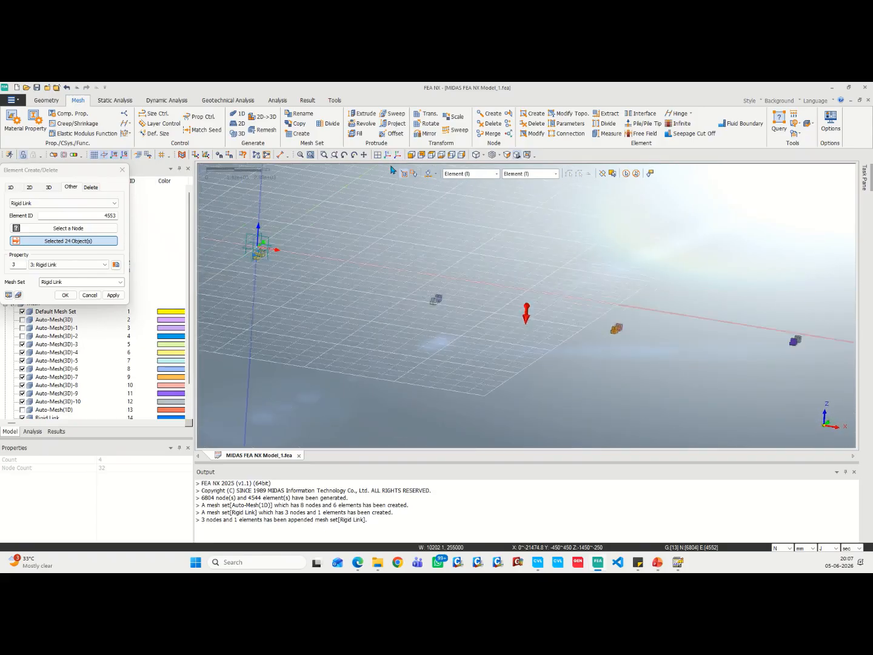
scroll(458, 268, "up", 4)
scroll(452, 265, "up", 6)
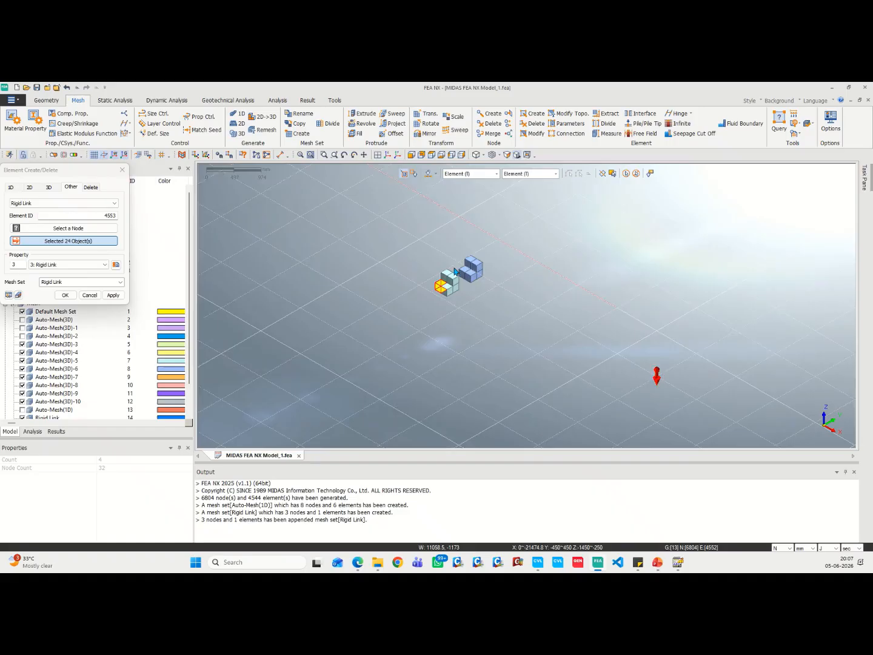
key("Escape")
scroll(435, 262, "up", 3)
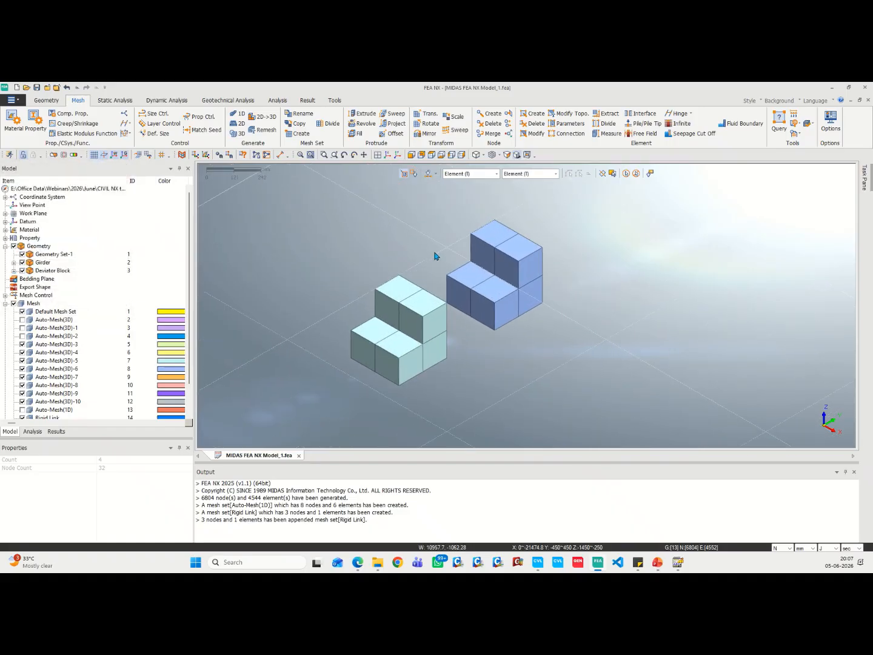
left_click(492, 114)
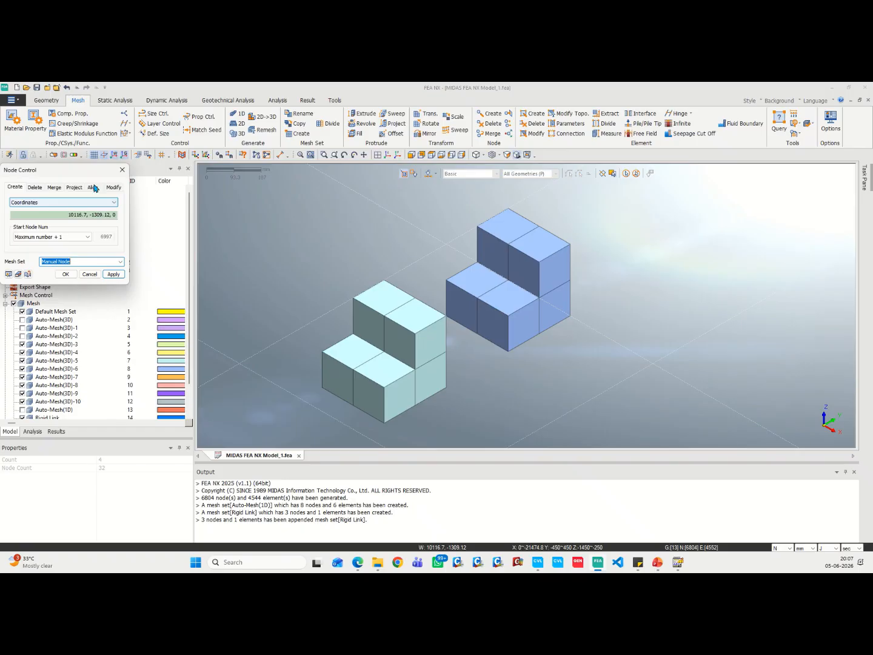
left_click(122, 170)
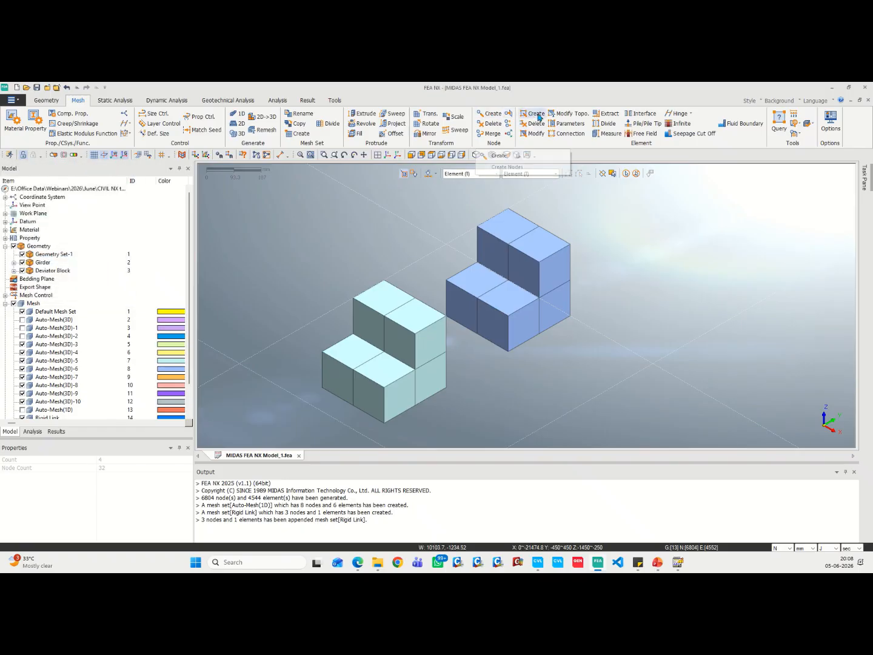
left_click(537, 115)
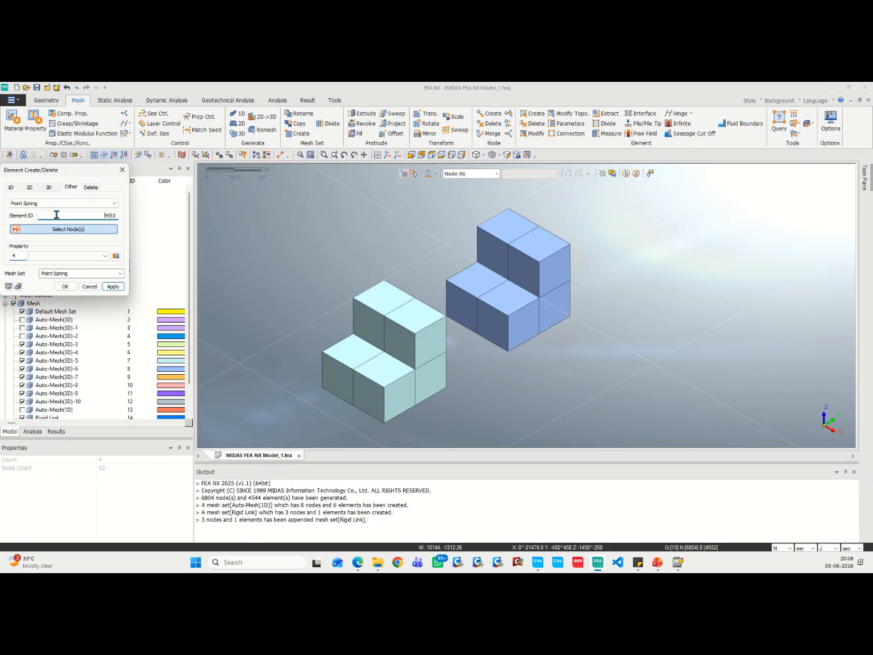
left_click(97, 204)
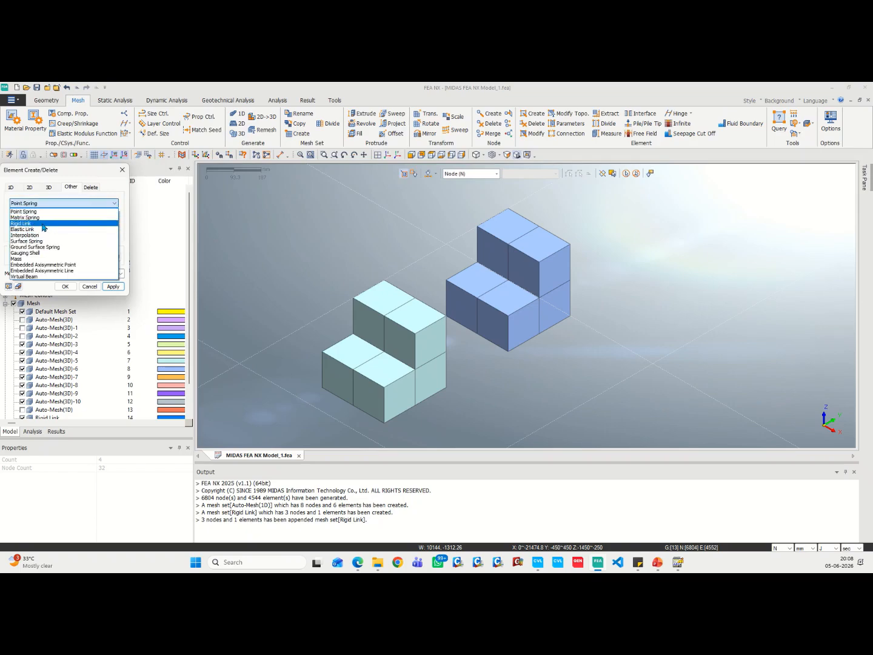
left_click(44, 227)
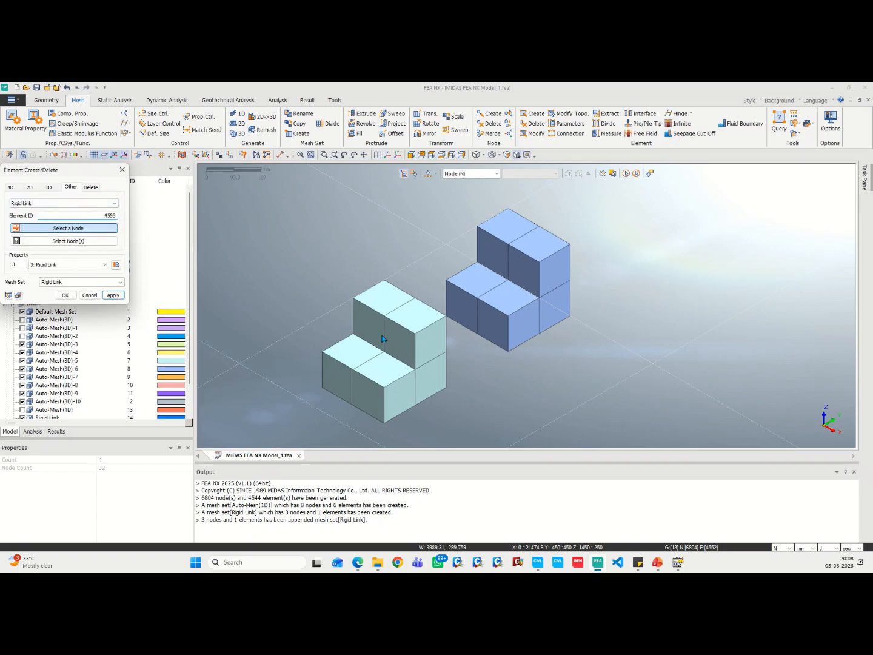
left_click(384, 352)
left_click(352, 335)
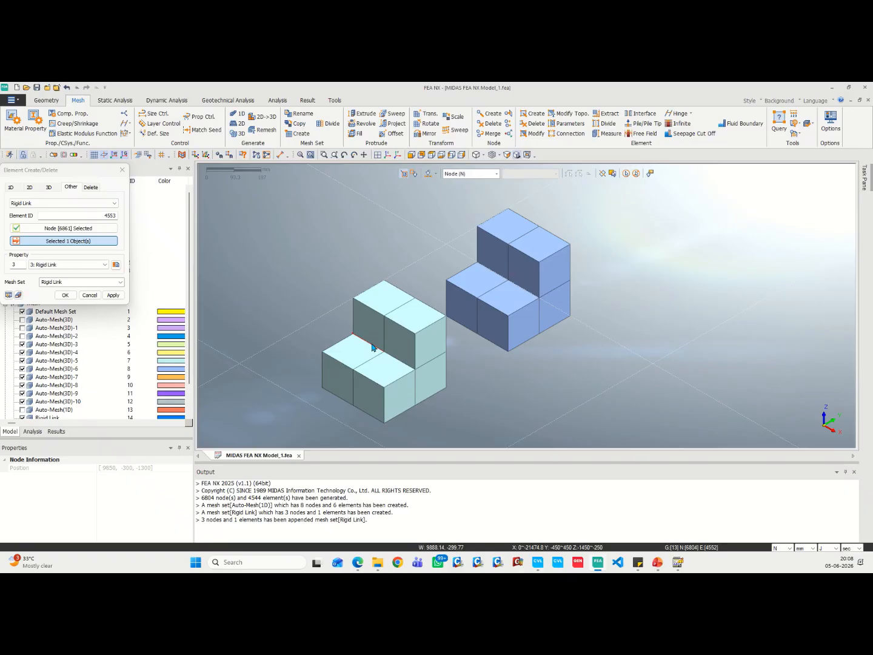
left_click(414, 369)
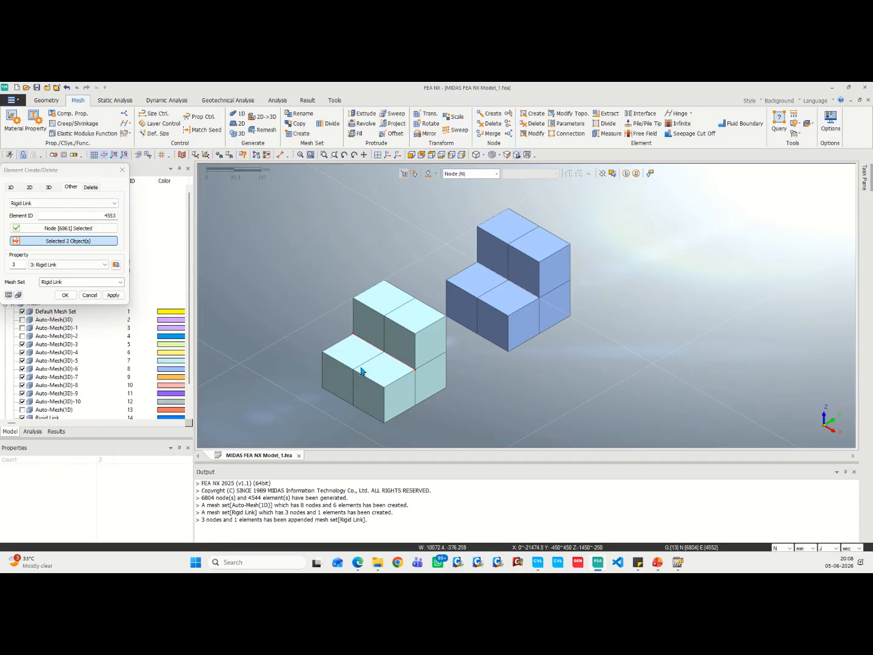
left_click(111, 296)
Create a Rigid Link from the blue deviator block's centre node to the two end nodes of its longitudinal centreline, in the Rigid Link mesh set.
left_click(91, 229)
left_click(509, 282)
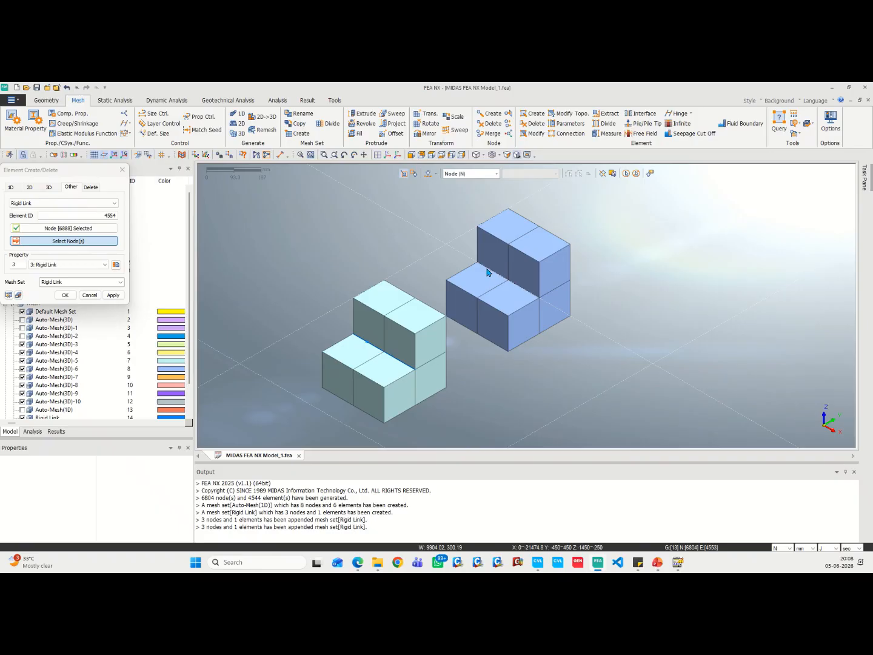
left_click(477, 267)
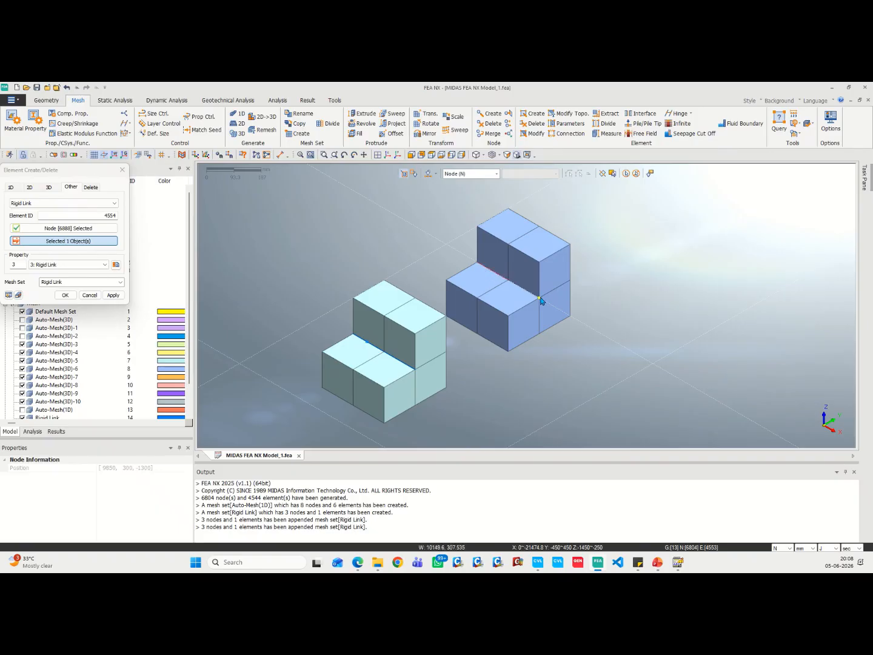
left_click(539, 298)
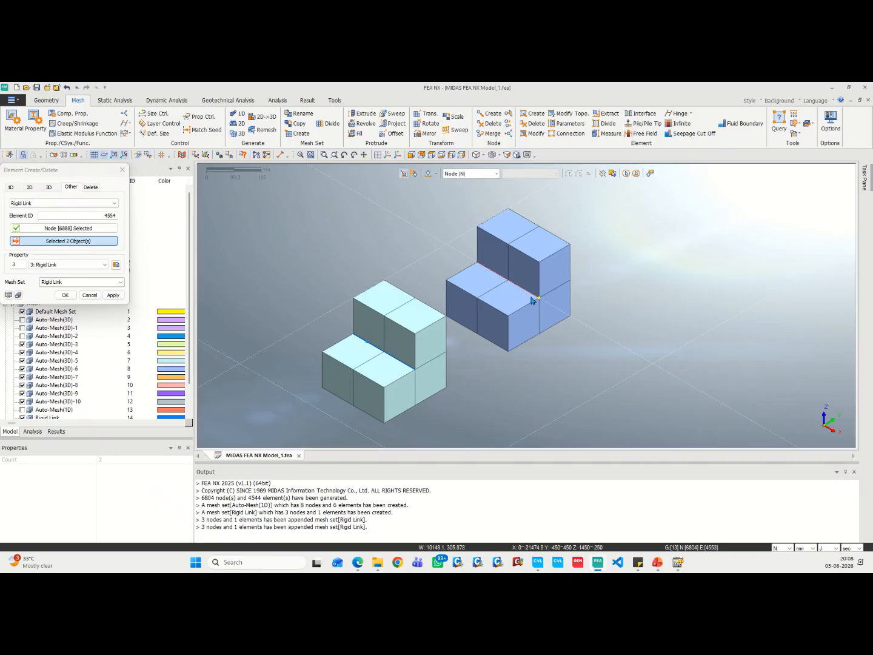
left_click(112, 295)
Create a Rigid Link from the orange deviator block's centre node to the two end nodes of its longitudinal centreline, in the Rigid Link mesh set.
scroll(459, 306, "down", 2)
scroll(459, 306, "down", 5)
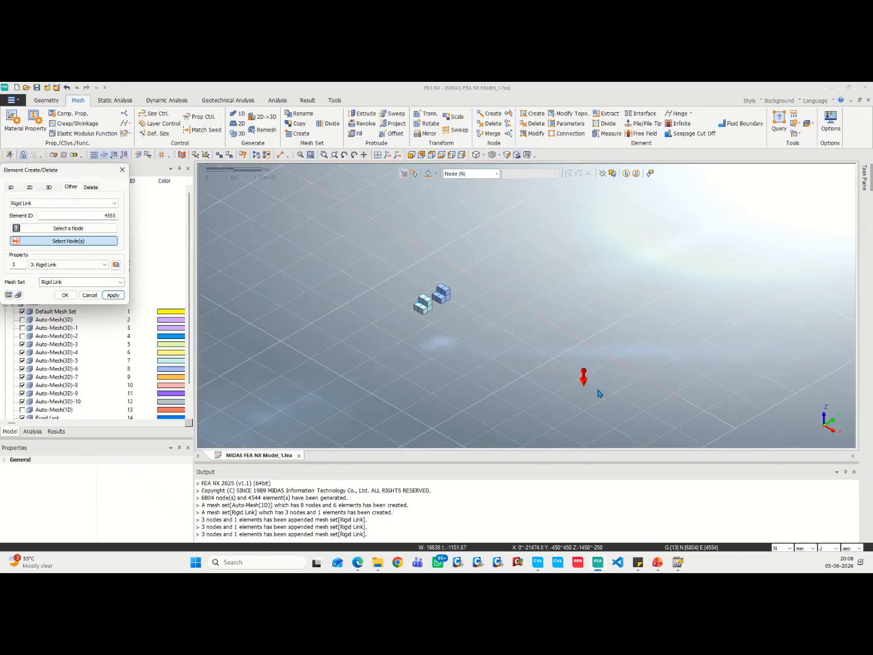
scroll(582, 376, "up", 6)
scroll(568, 363, "up", 4)
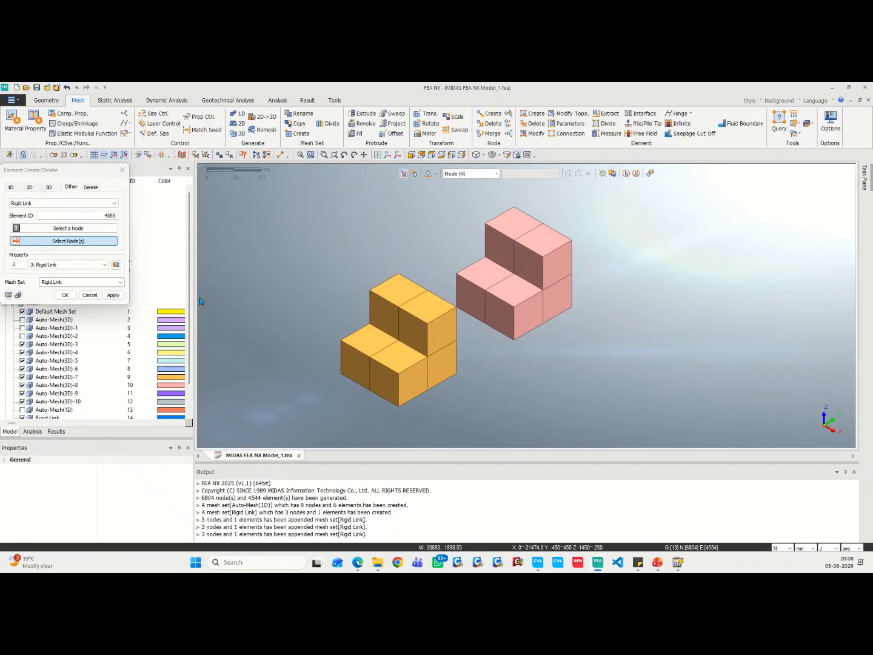
left_click(76, 228)
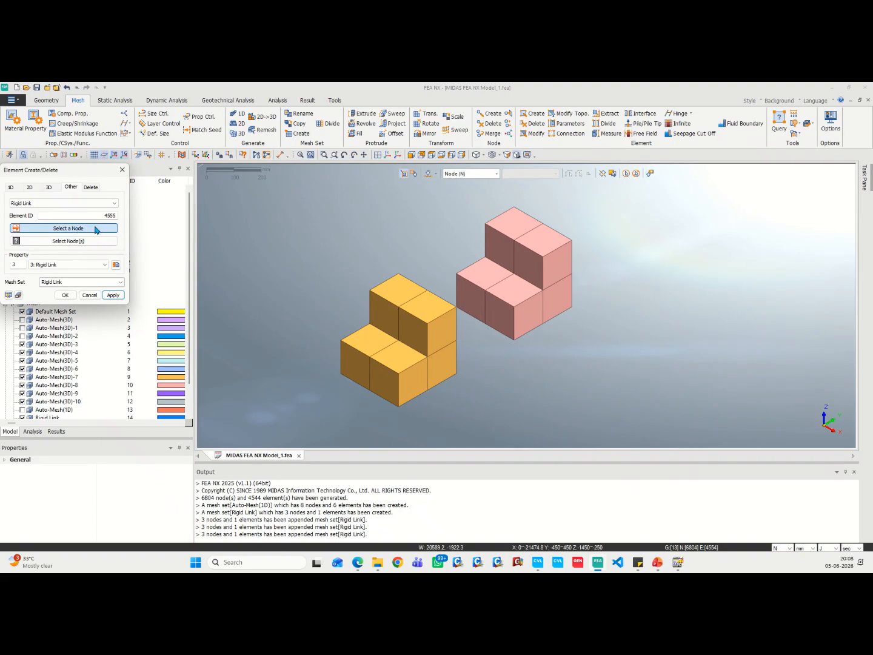
left_click(399, 342)
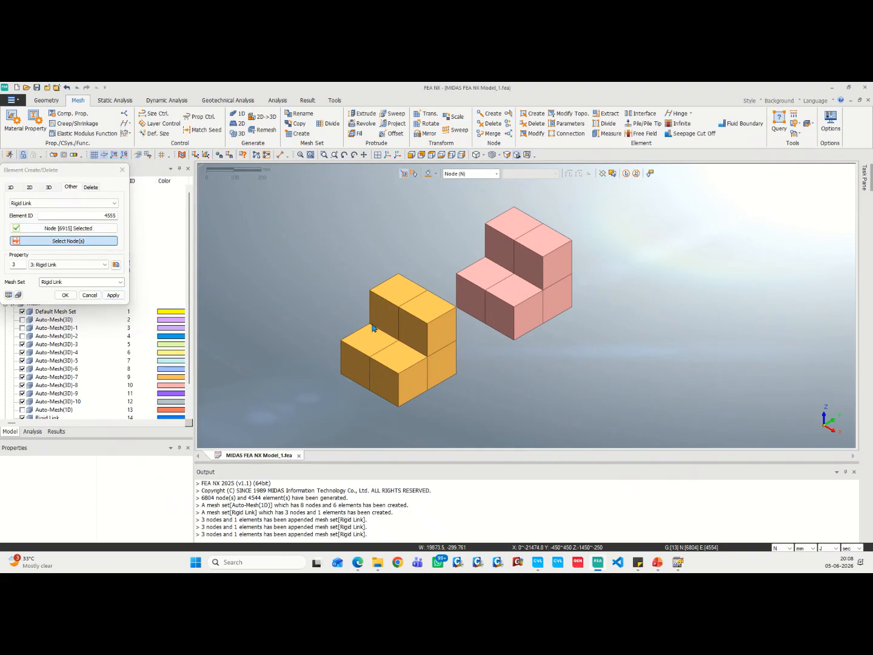
left_click(368, 327)
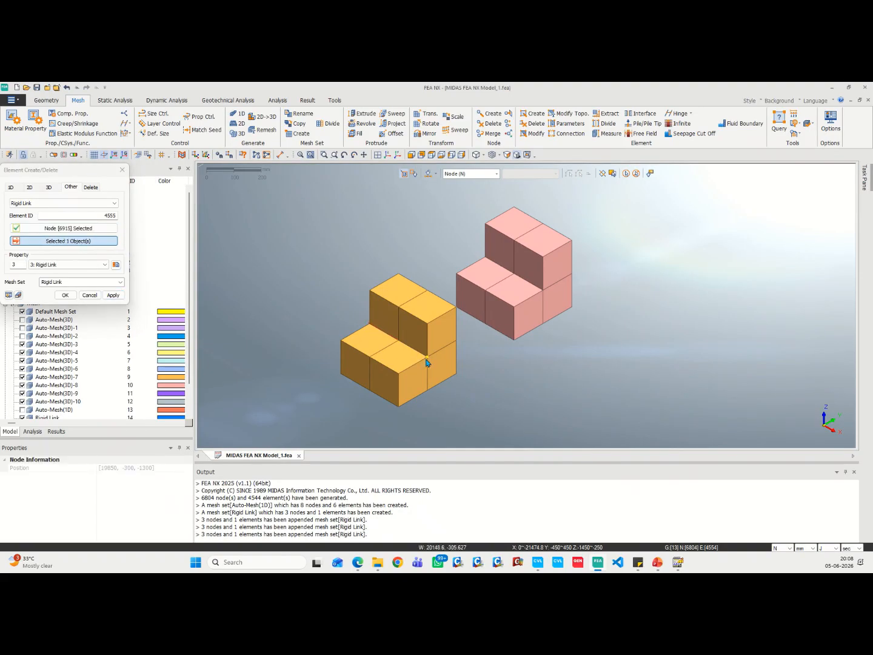
left_click(112, 295)
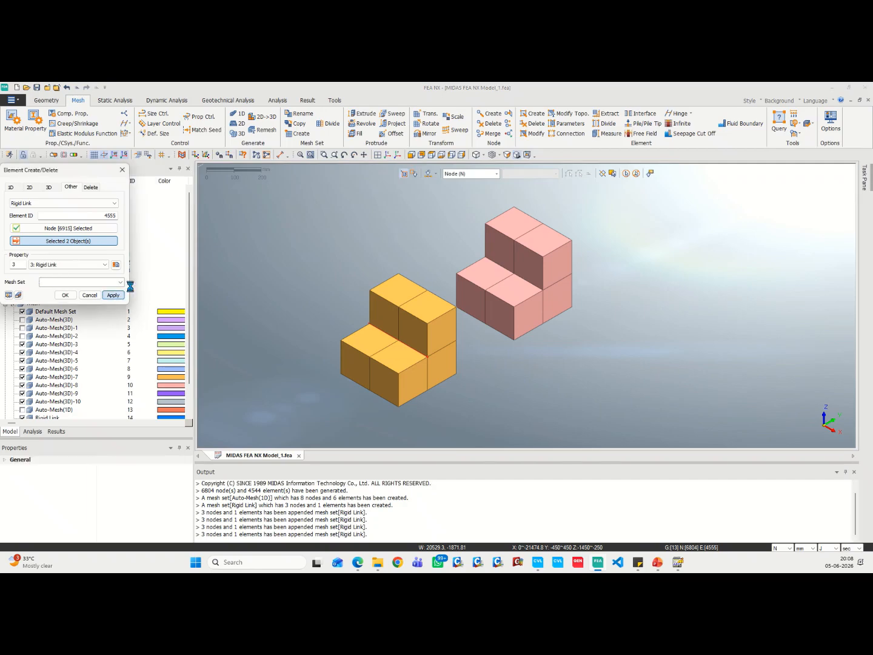
Create a Rigid Link from the pink deviator block's centre node to the two end nodes of its longitudinal centreline, in the Rigid Link mesh set.
left_click(488, 265)
left_click(542, 292)
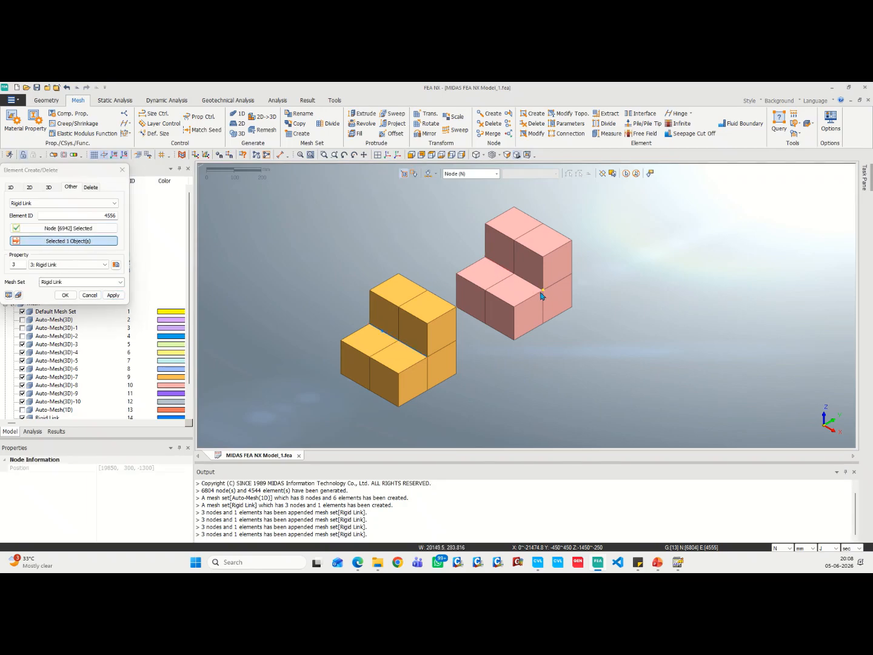
left_click(113, 294)
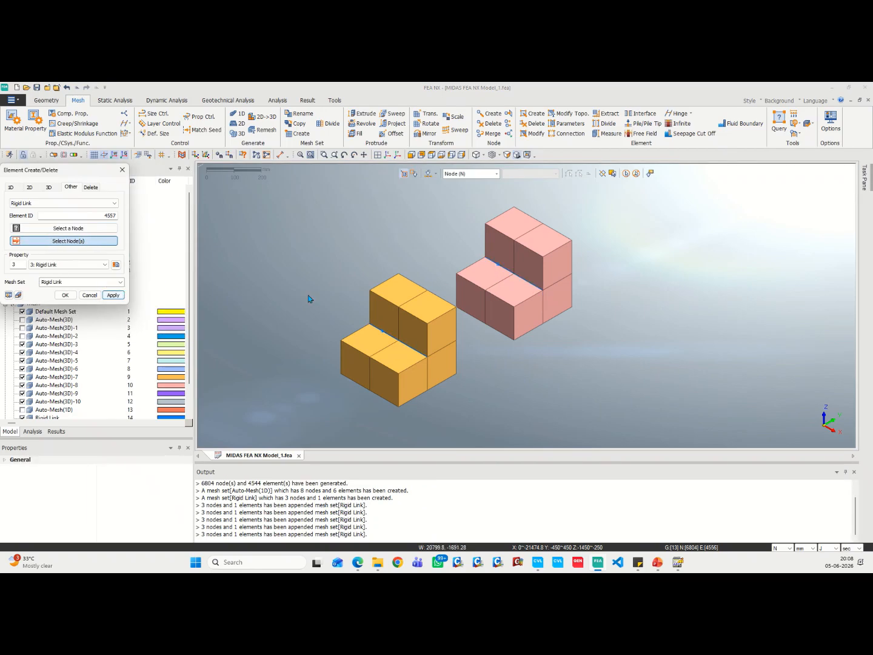
Create a Rigid Link from the purple block's centre node to the two end nodes of its longitudinal centreline at the far girder end.
scroll(366, 295, "down", 2)
scroll(366, 296, "down", 5)
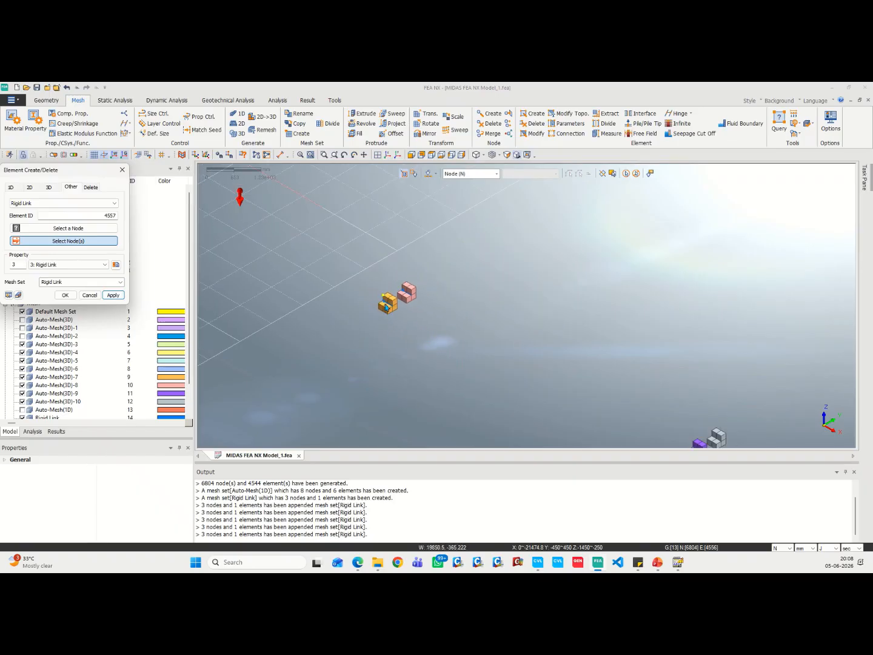
middle_click_drag(626, 404, 330, 263)
scroll(411, 307, "up", 5)
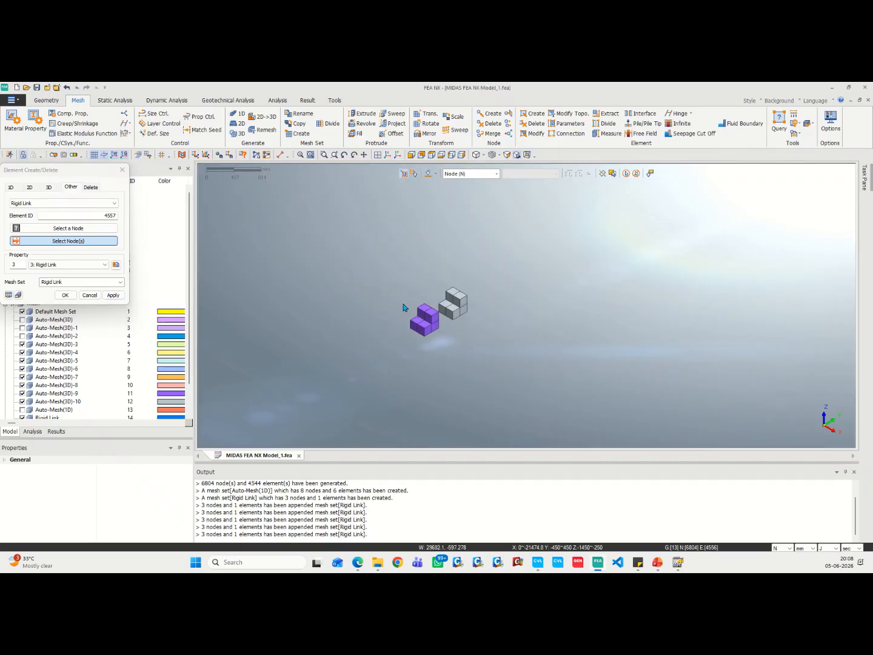
scroll(445, 318, "up", 3)
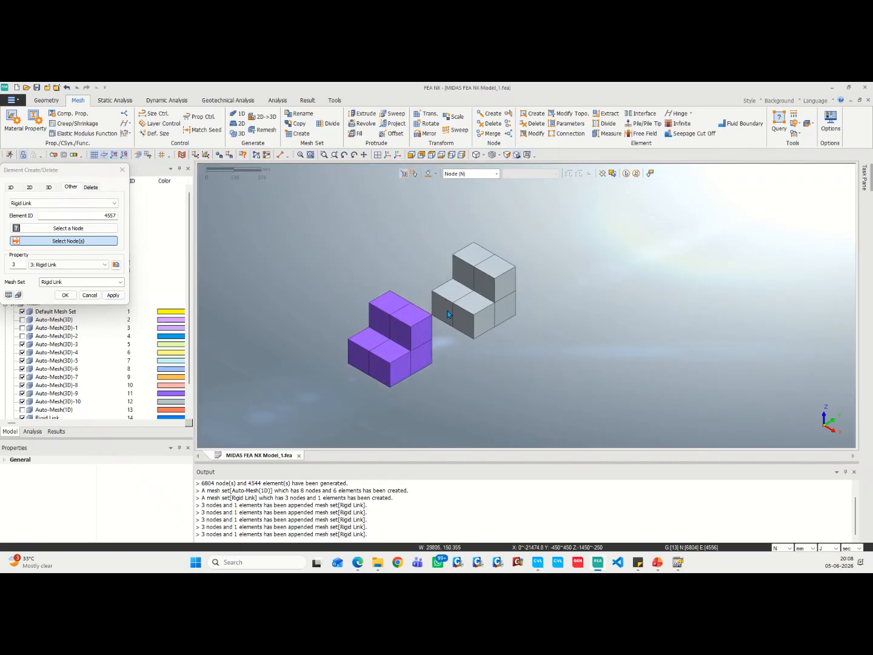
left_click(93, 230)
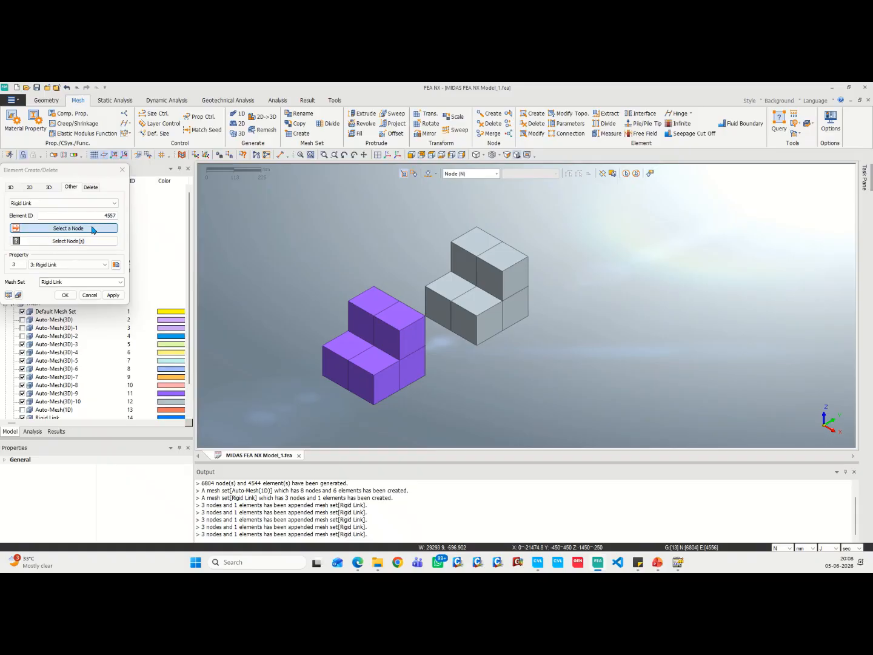
left_click(374, 348)
left_click(398, 359)
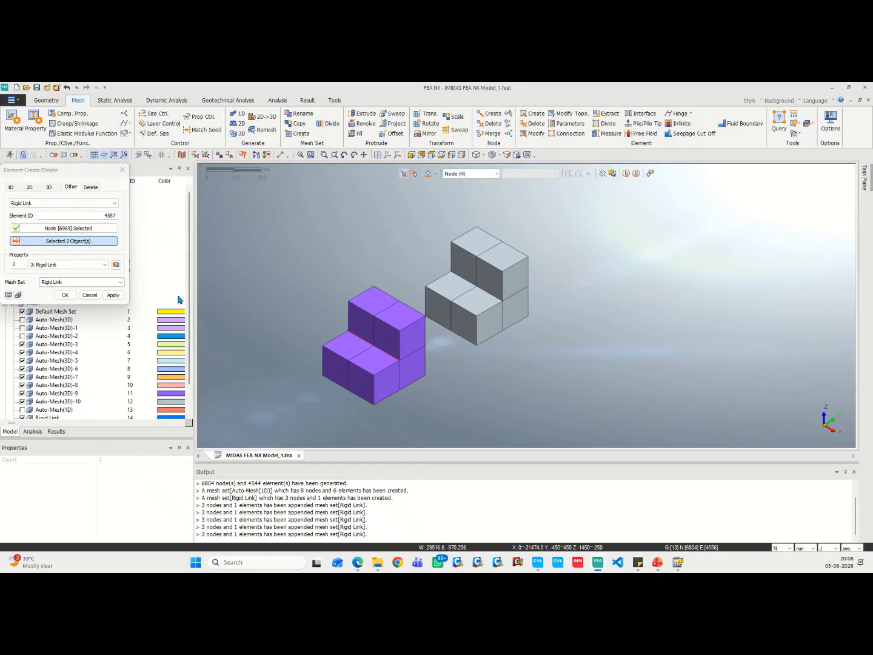
left_click(113, 295)
Create a Rigid Link from the grey block's centre node to its two centreline end nodes at the far girder end and finish creating elements.
left_click(73, 228)
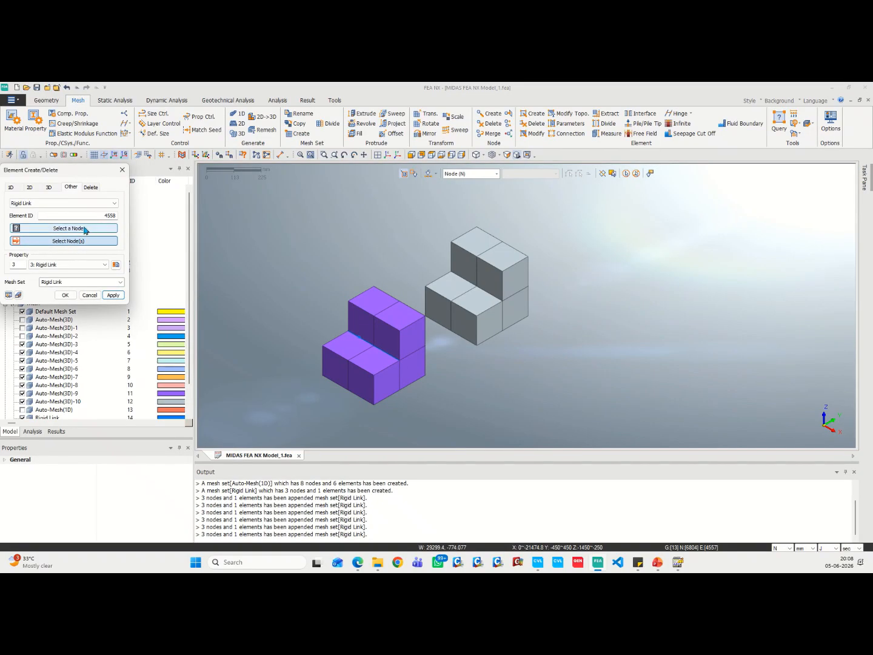
left_click(472, 284)
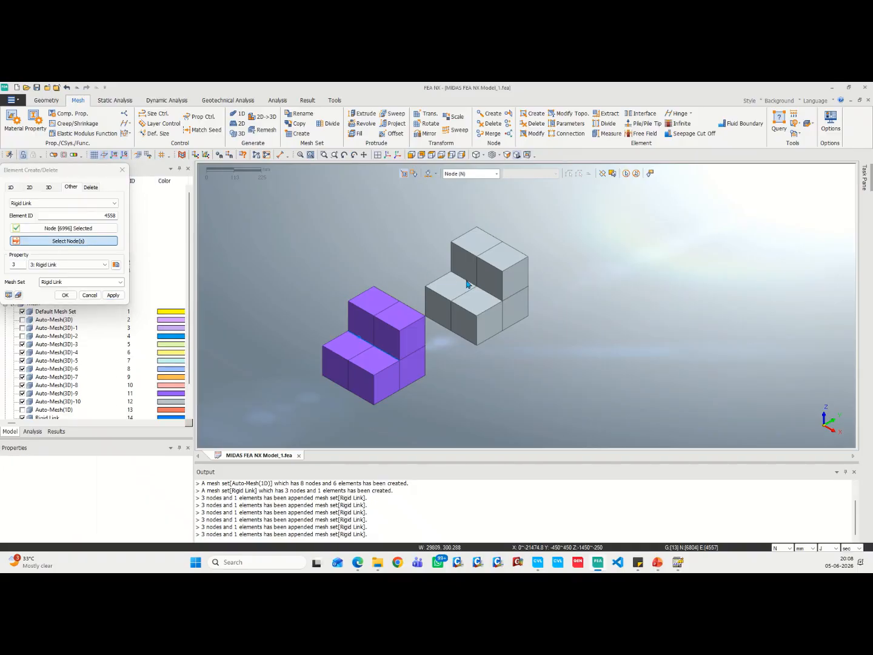
left_click(451, 271)
left_click(502, 301)
left_click(64, 295)
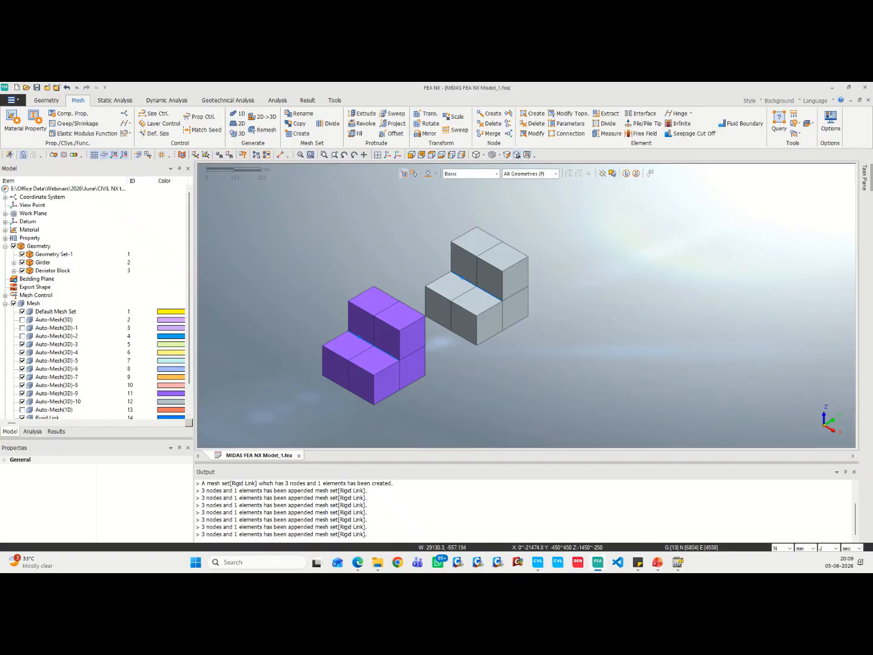
Show the girder mesh sets Auto-Mesh(3D), Auto-Mesh(3D)-1 and Auto-Mesh(3D)-2, and display the whole model in isometric view.
left_click(23, 328)
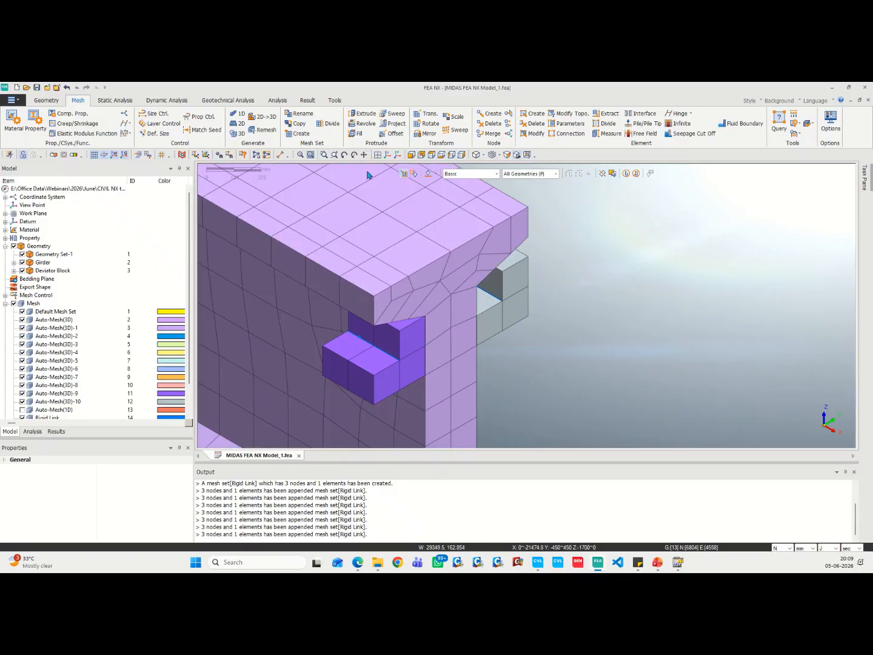
left_click(388, 155)
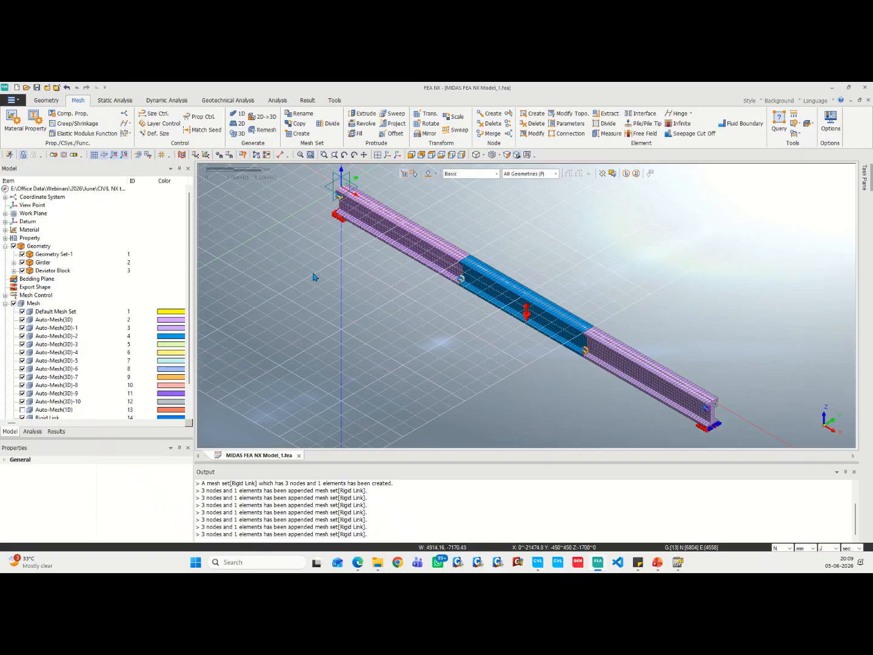
Define a Linear Static analysis case titled Linear Analysis with all mesh sets, Boundary Set-1, Default Prestress and Default Self-Weight active.
left_click(277, 100)
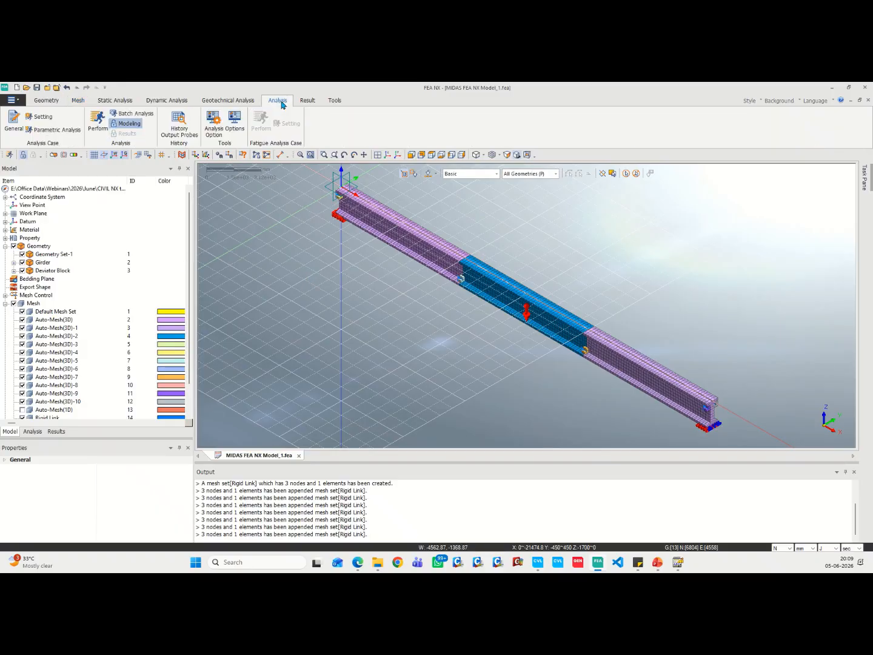
left_click(20, 129)
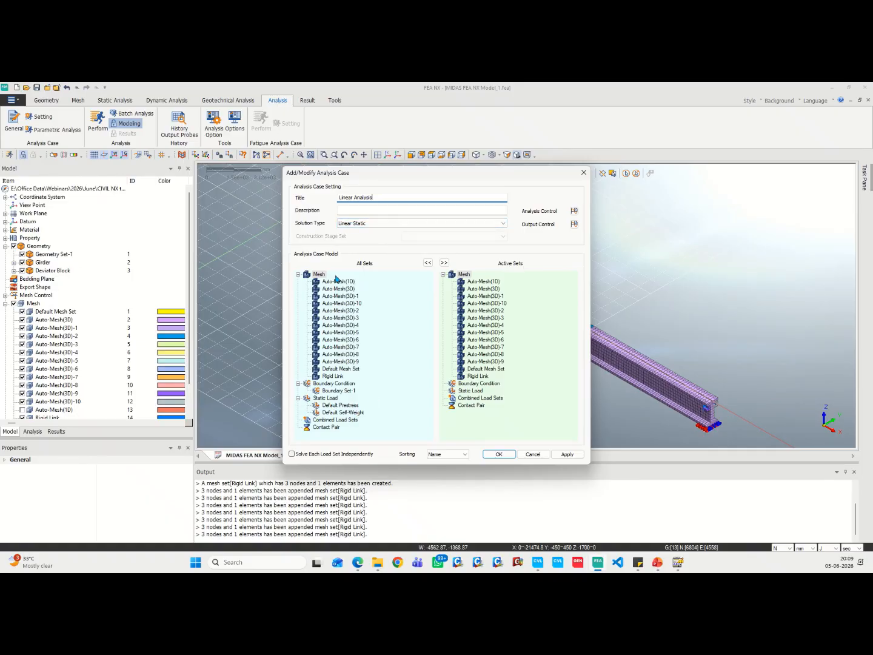
left_click(319, 274)
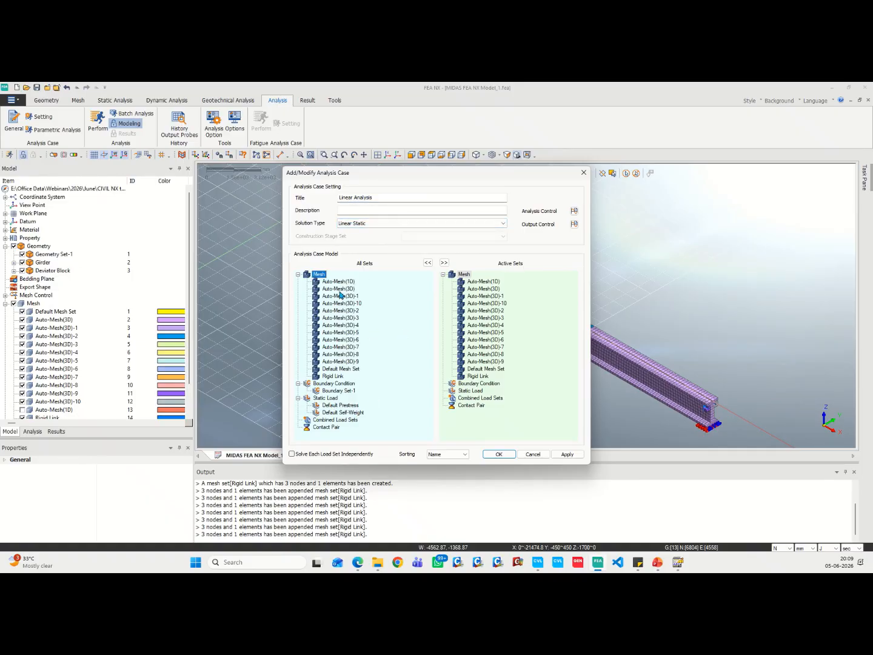
left_click_drag(333, 385, 501, 394)
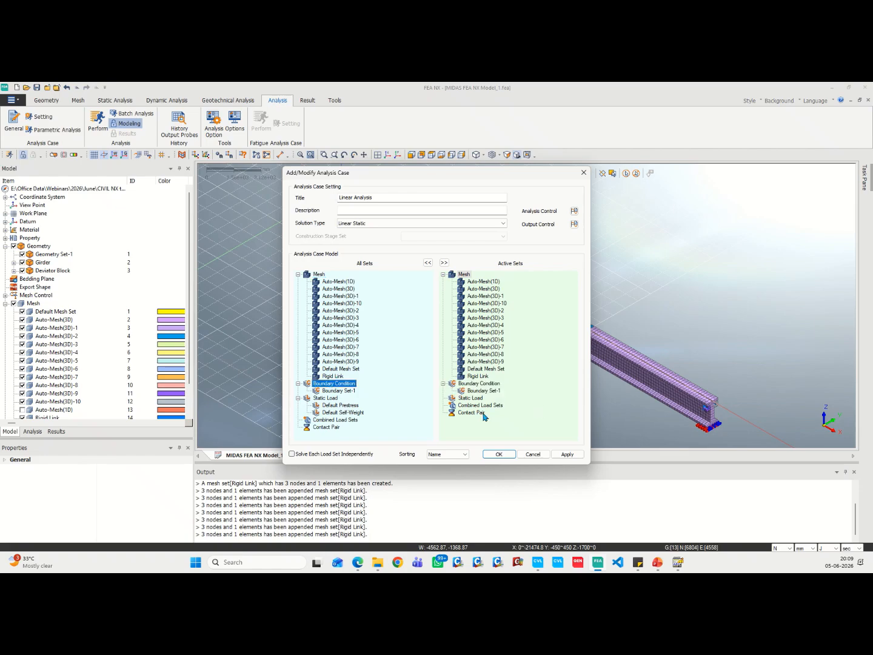
left_click_drag(328, 399, 537, 425)
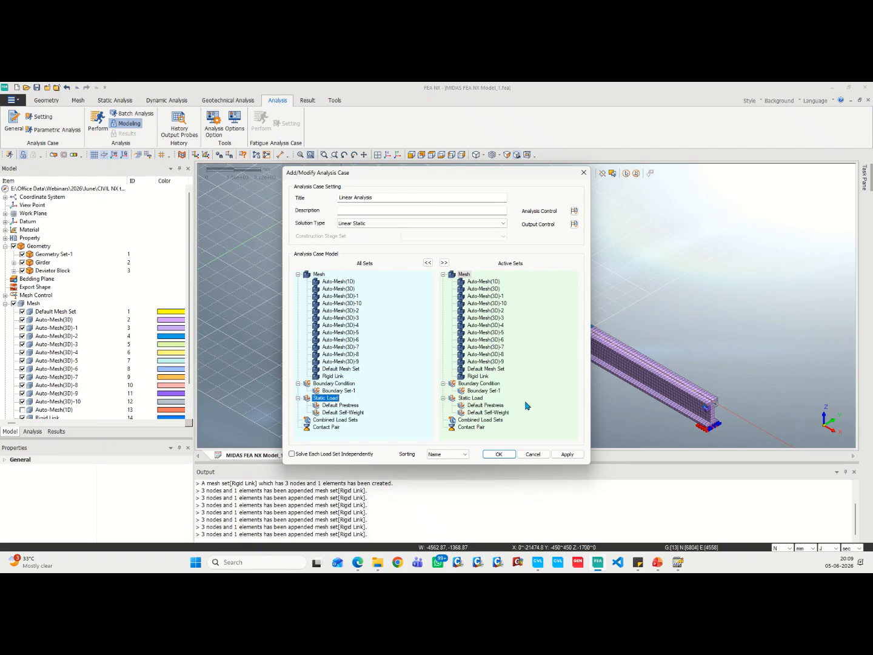
Review the analysis case's Analysis Control and Output Control settings, including output types and output options, without changing them.
left_click(573, 211)
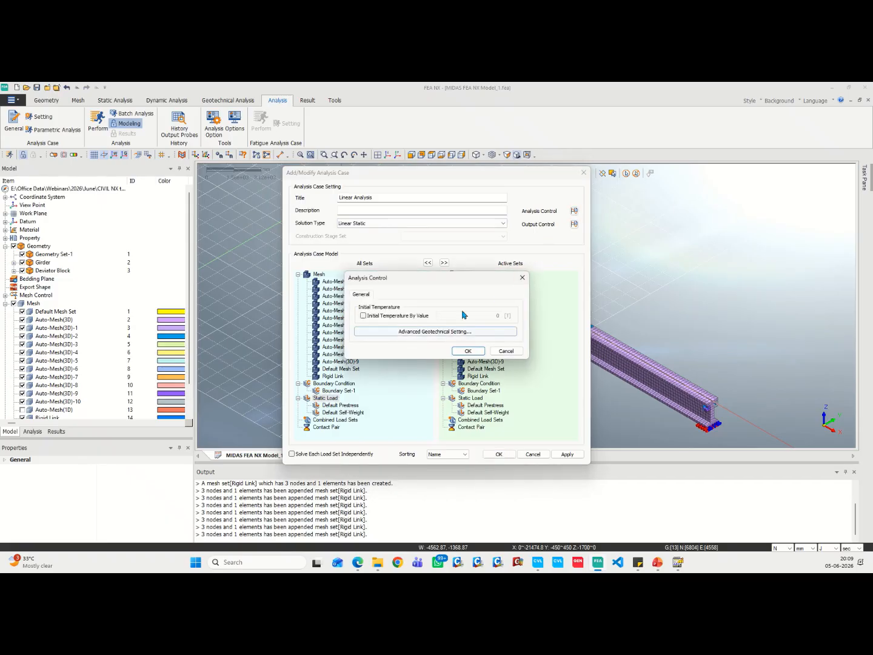
left_click(507, 352)
left_click(573, 224)
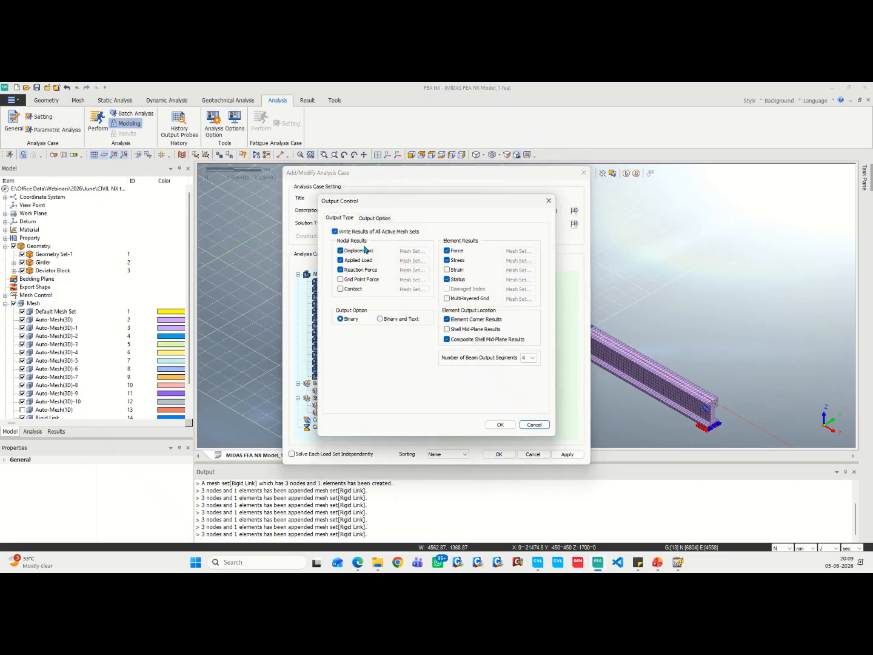
left_click(386, 220)
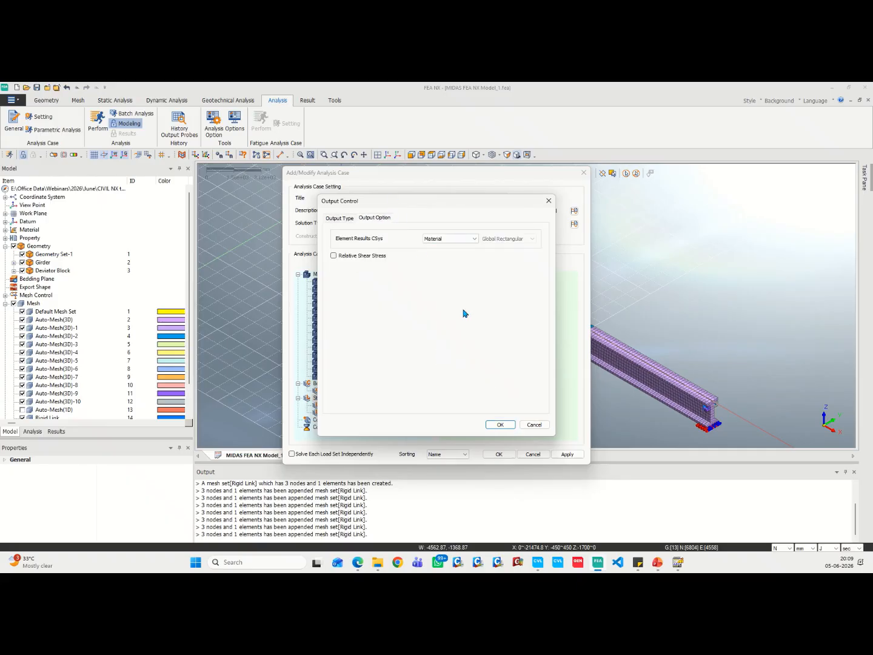
left_click(535, 424)
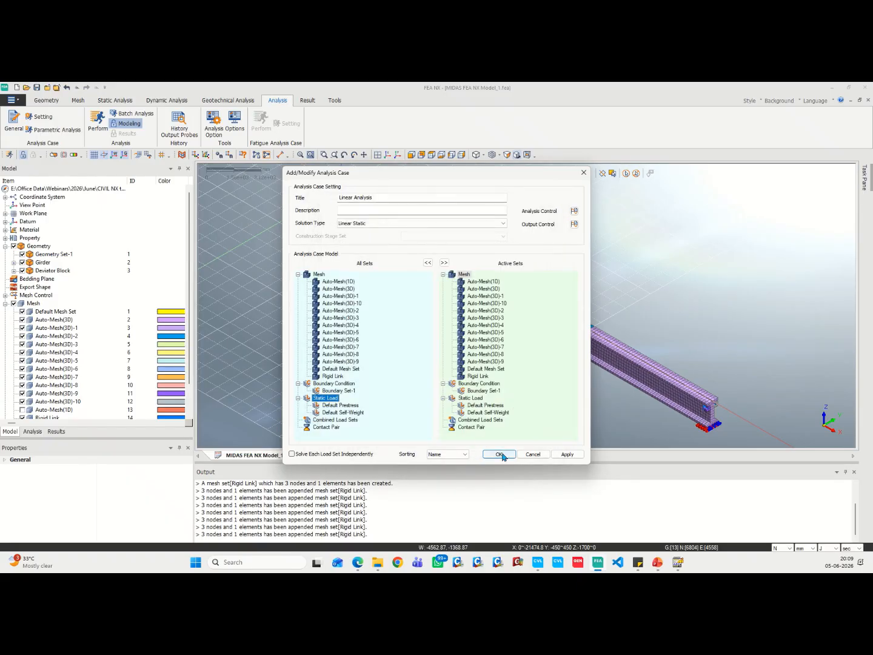
Save the analysis case and run the solver for Linear Analysis.
left_click(499, 454)
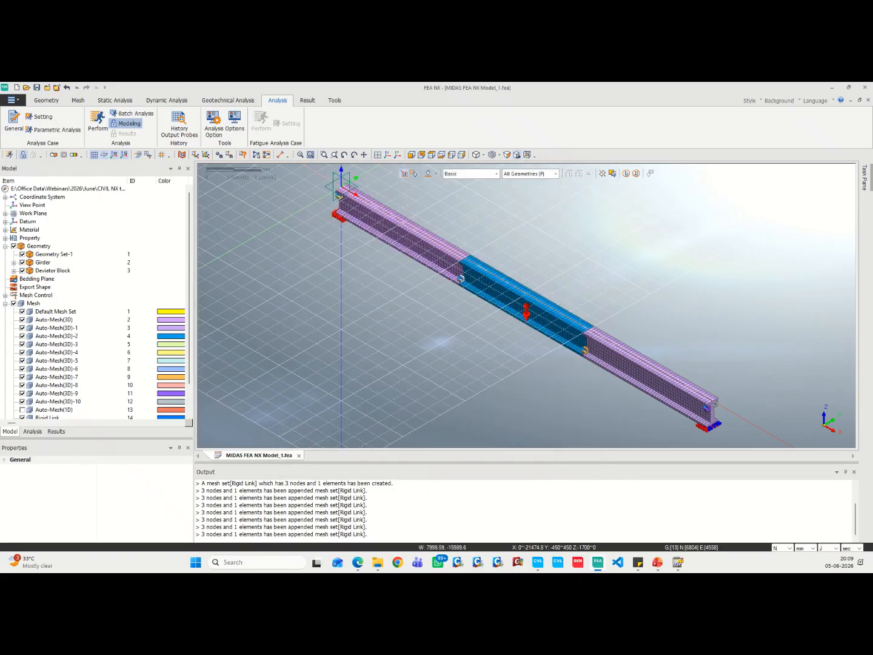
left_click(97, 125)
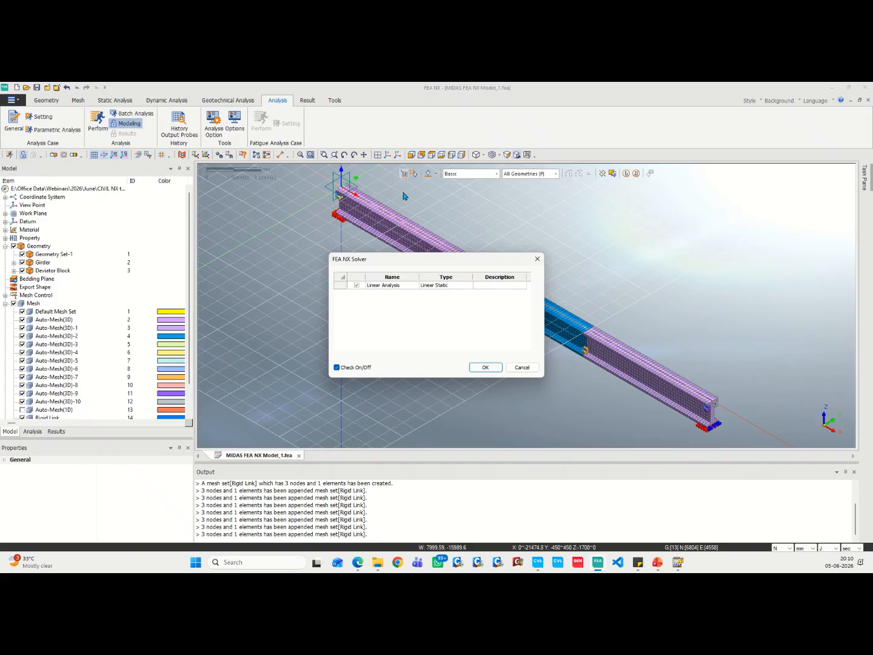
left_click(485, 367)
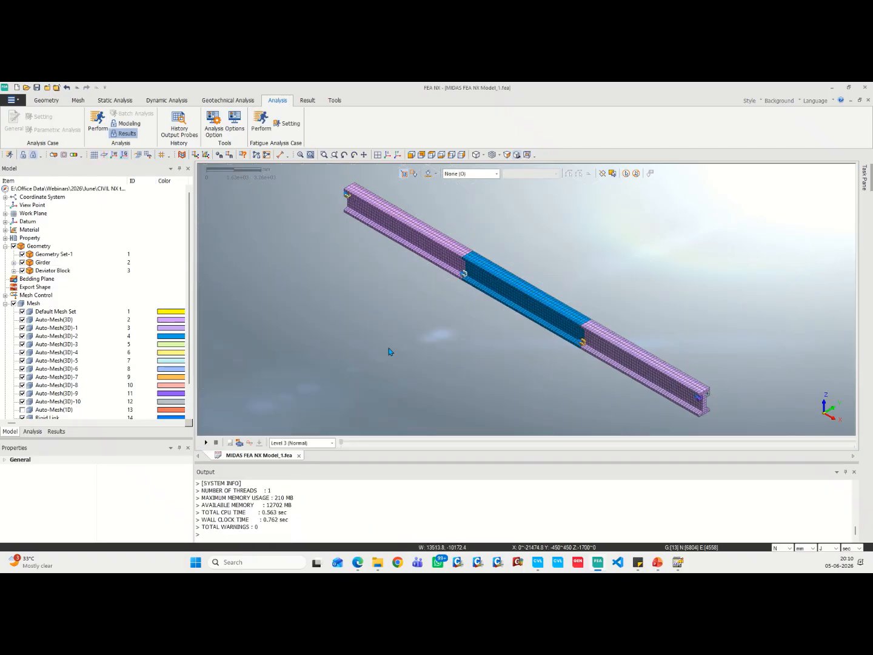
List the available displacement results of the Linear Static analysis.
left_click(57, 431)
double_click(47, 222)
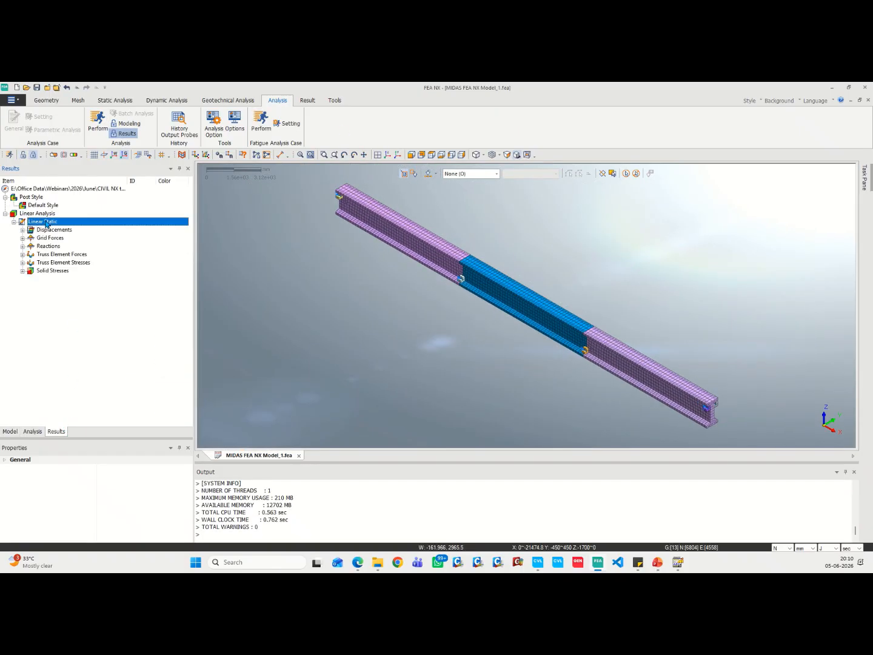
double_click(54, 230)
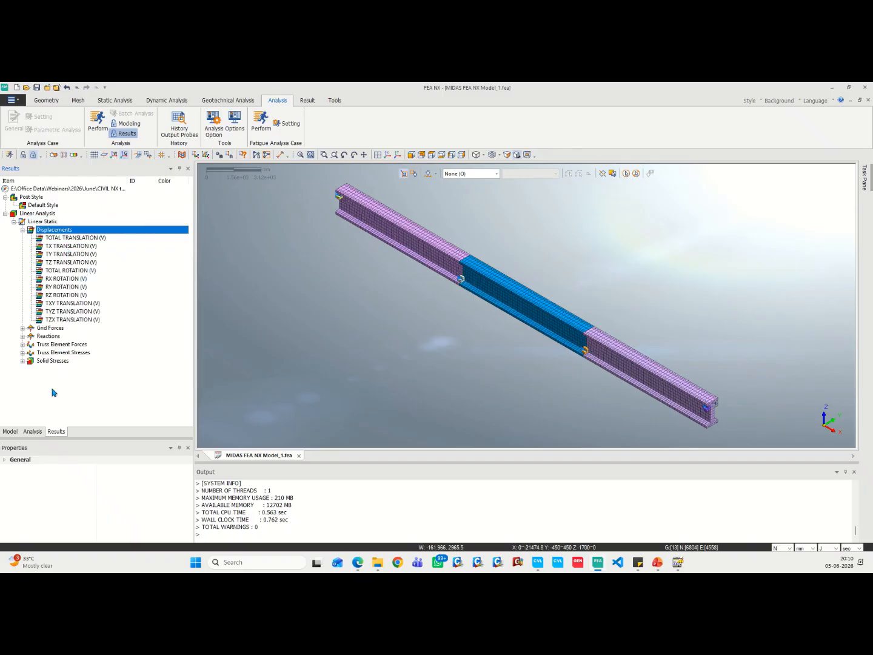
Display the total translation contour for the combined Linear Static result.
double_click(67, 237)
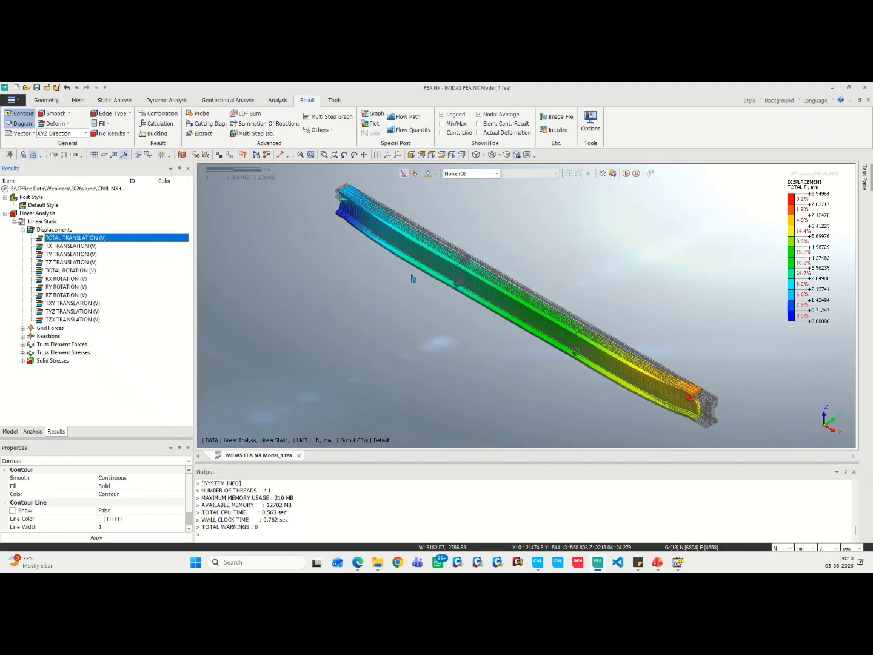
Modify the Linear Analysis case so that each load set is solved independently.
left_click(29, 432)
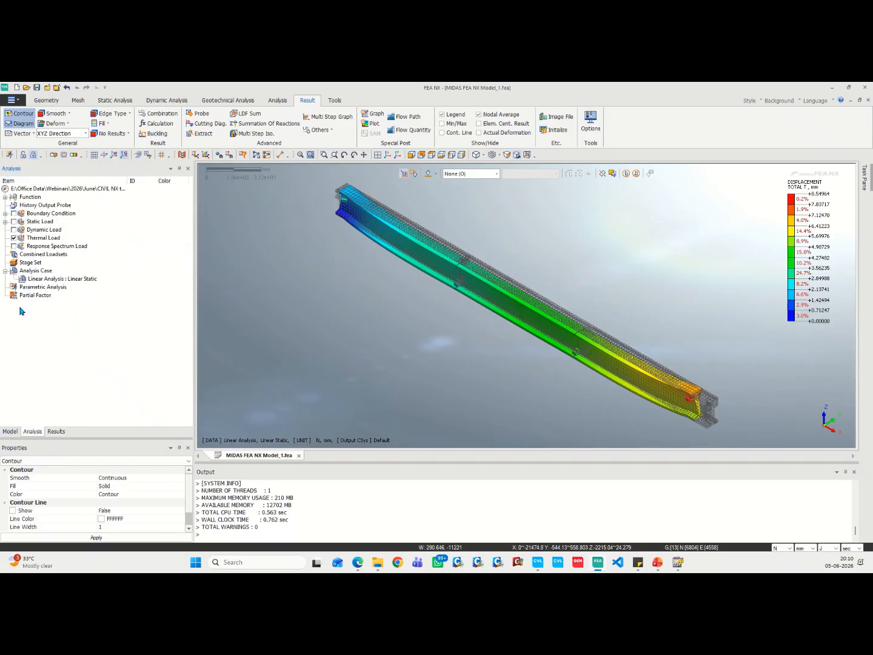
left_click(39, 278)
right_click(44, 278)
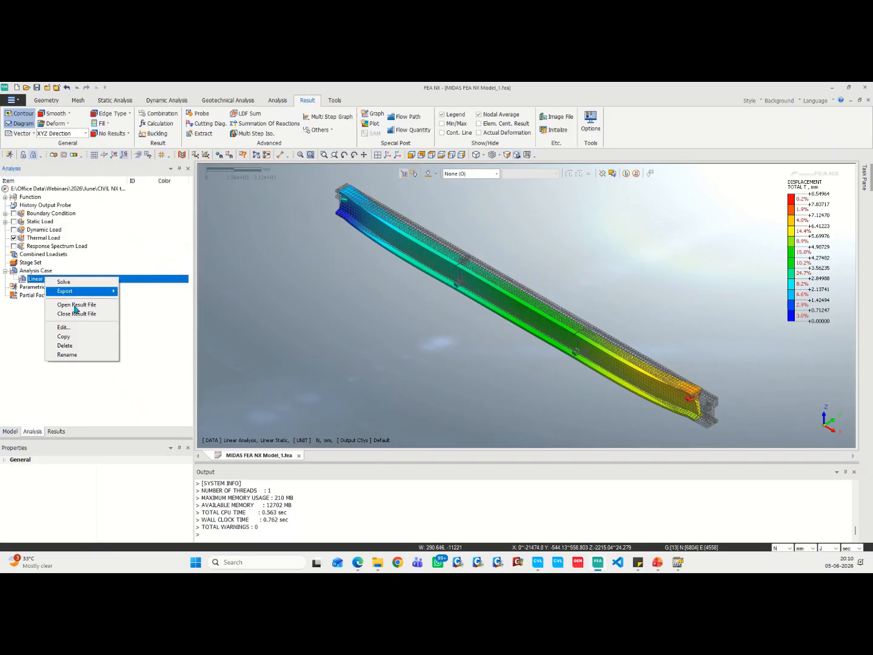
left_click(64, 327)
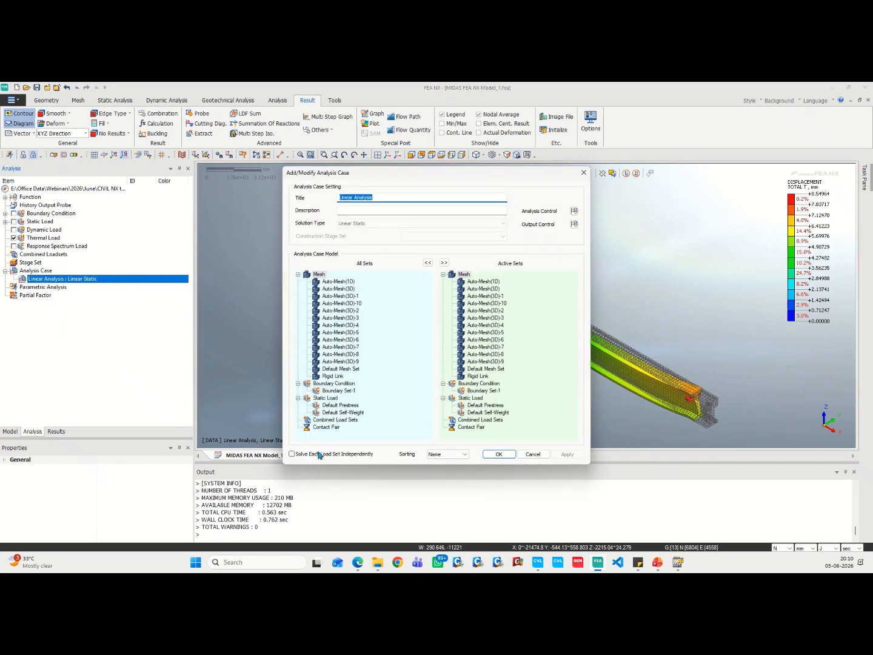
left_click(297, 458)
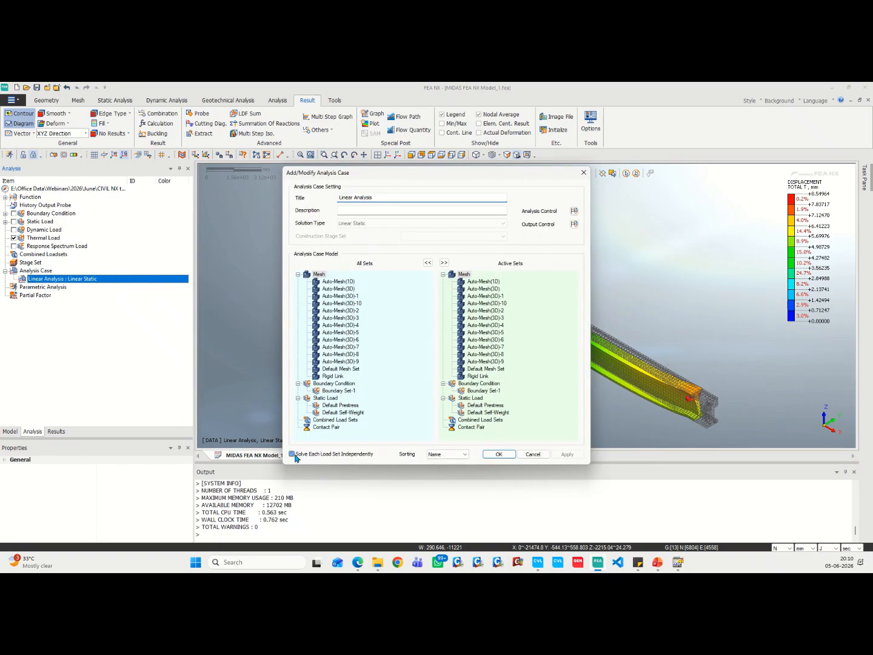
left_click(499, 454)
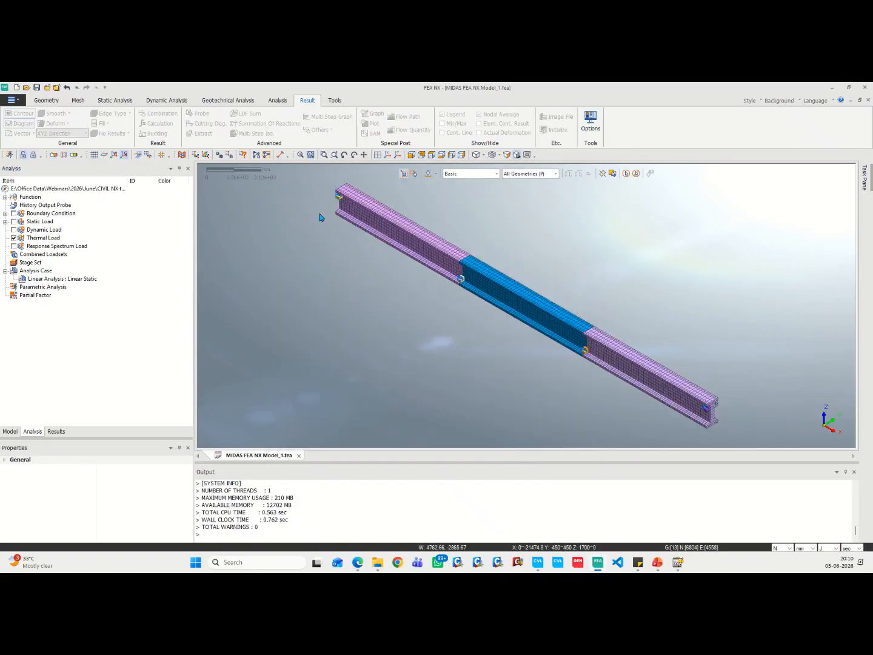
Run the solver again for the Linear Analysis case.
left_click(278, 100)
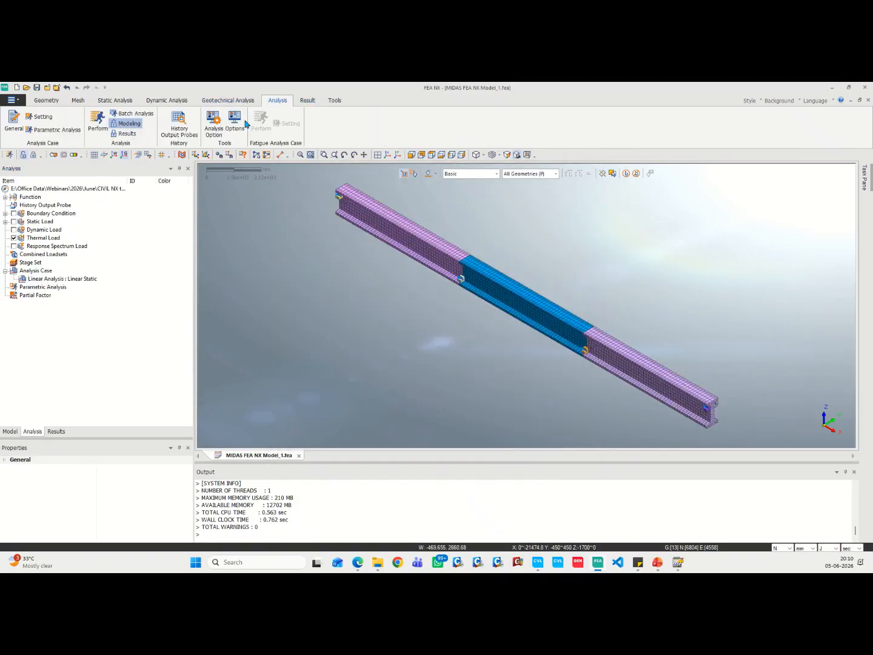
left_click(96, 125)
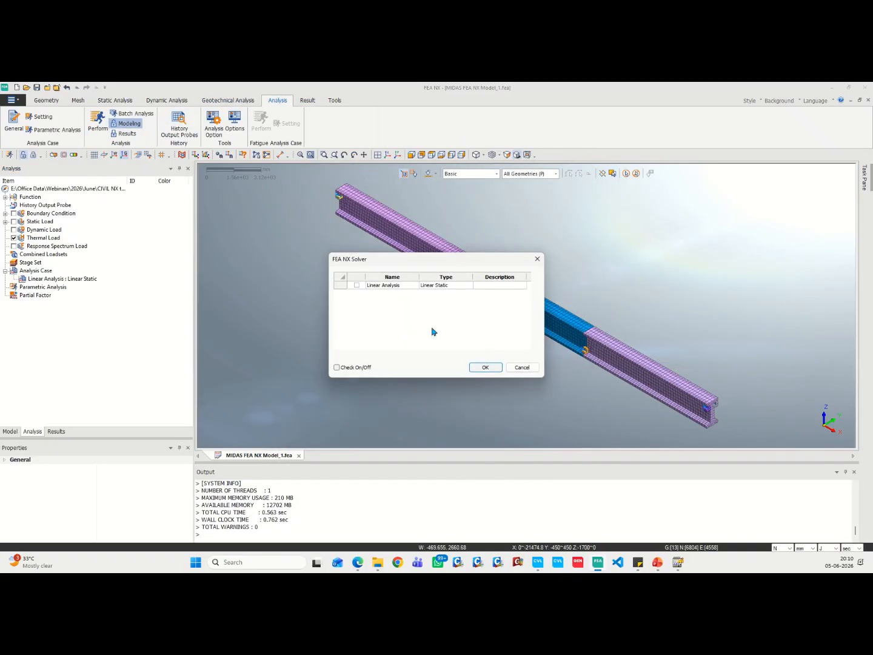
left_click(356, 285)
left_click(486, 367)
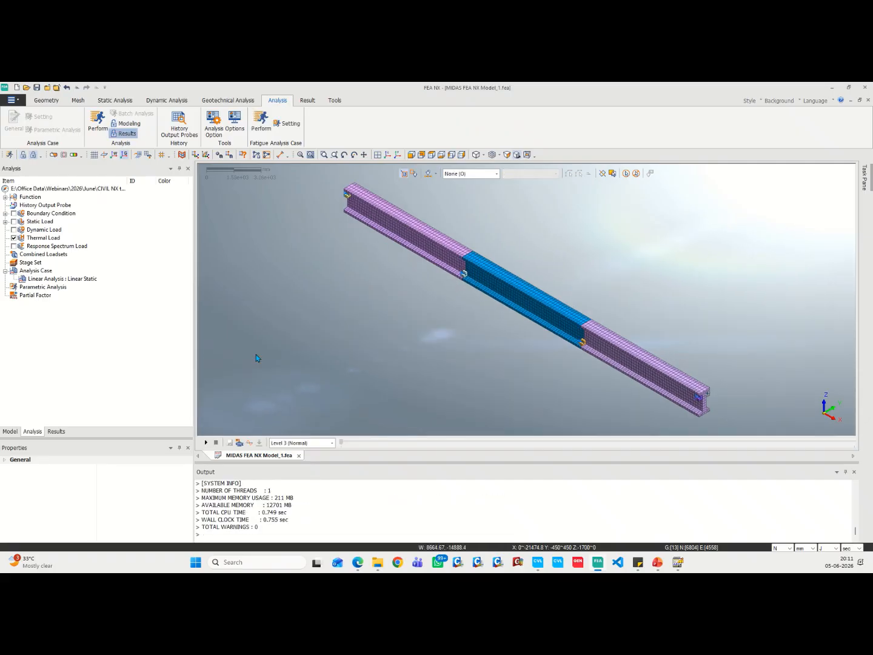
List the result categories of the Default Prestress and Default Self-Weight load sets.
left_click(57, 432)
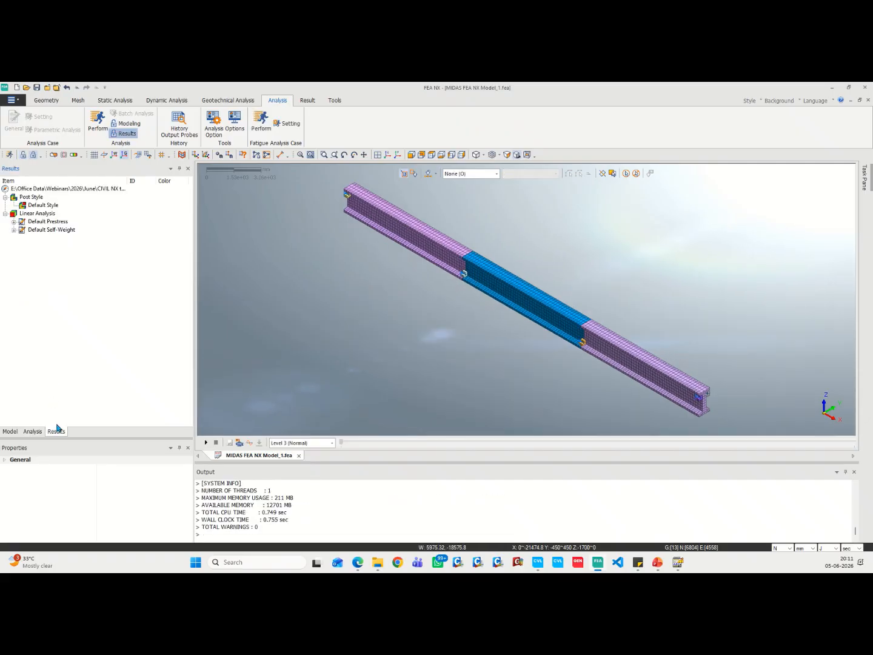
double_click(40, 220)
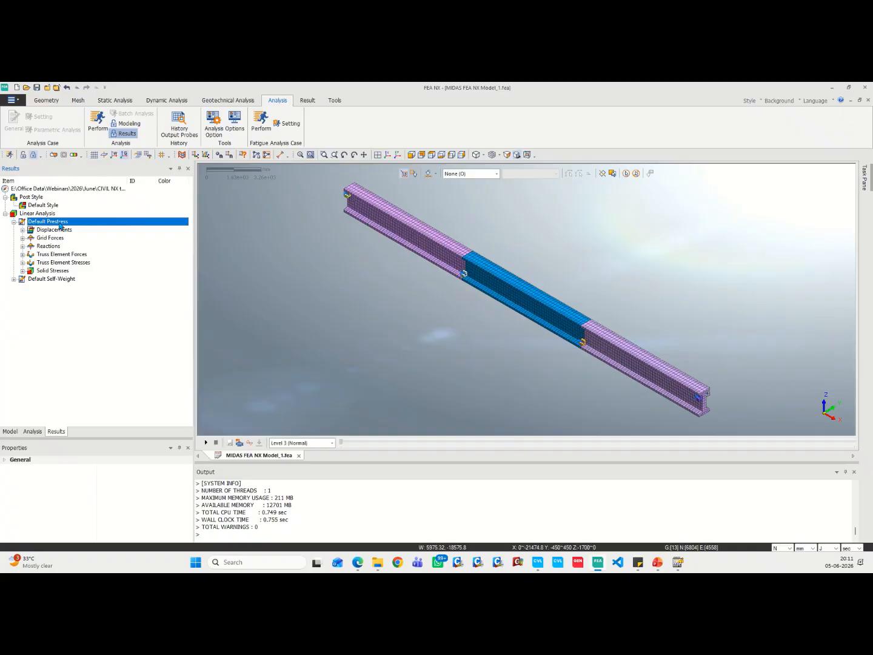
double_click(42, 280)
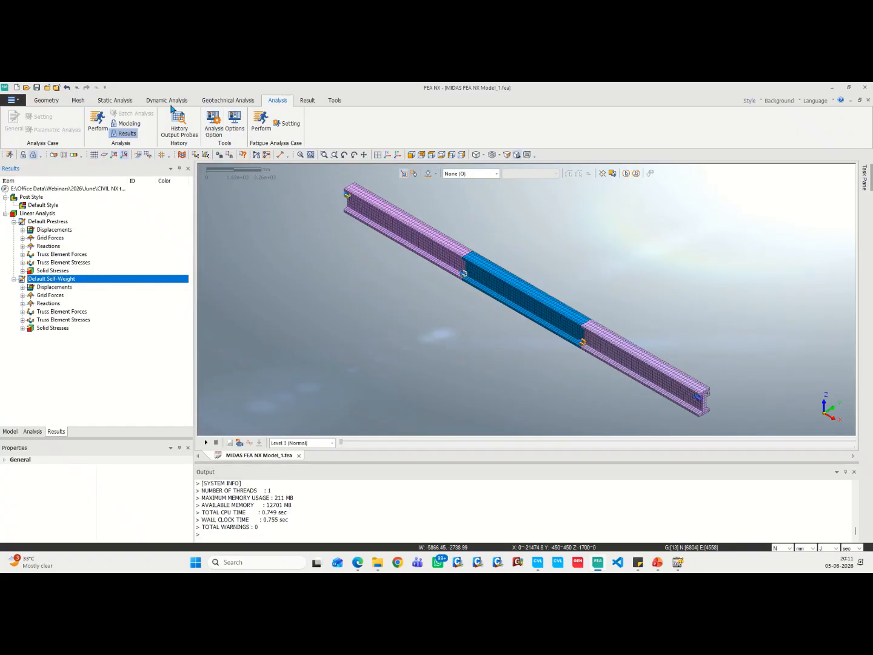
Display the total translation contour for Default Prestress and view the girder from the front.
left_click(120, 102)
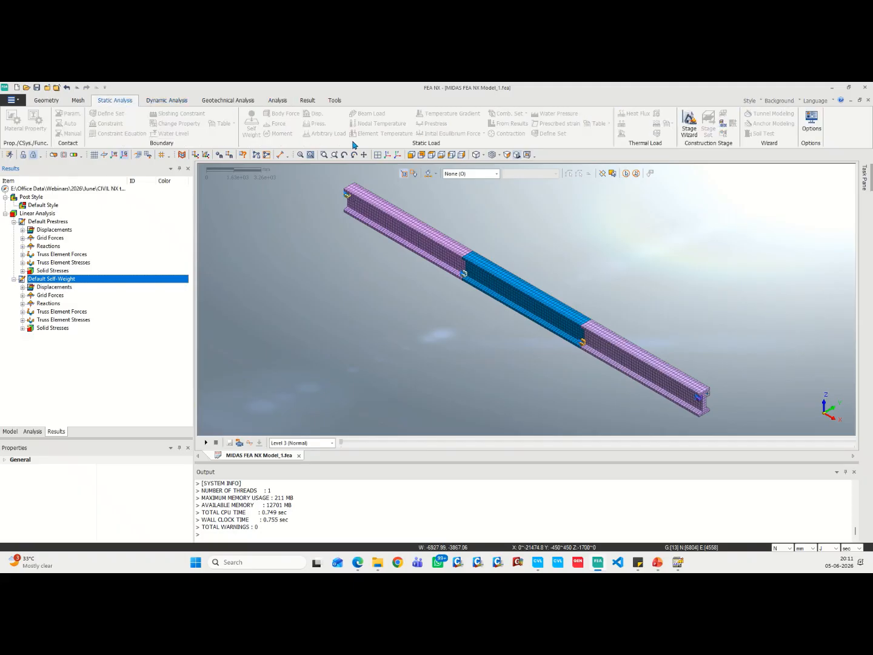
left_click(288, 102)
left_click(308, 103)
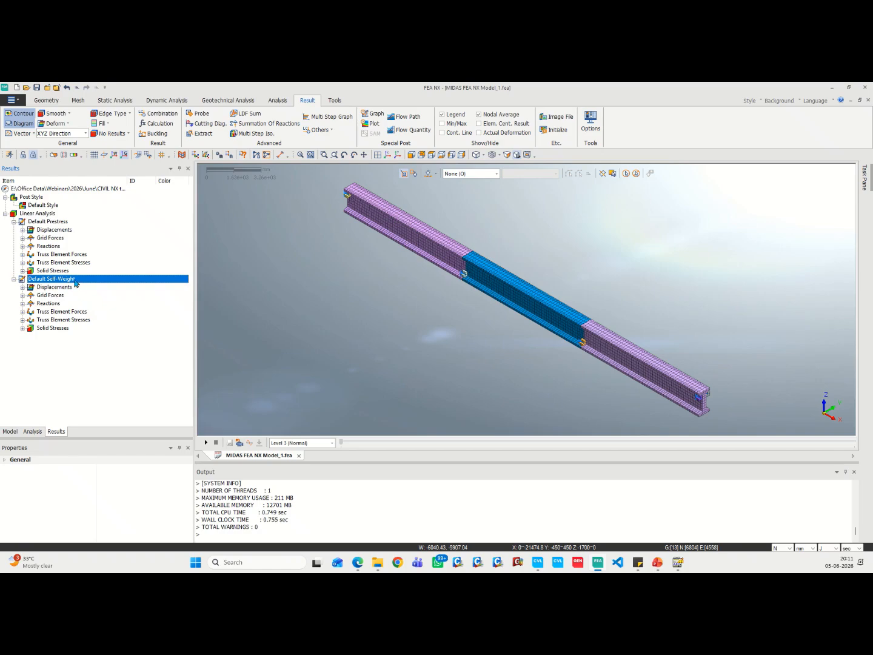
double_click(51, 232)
left_click(79, 238)
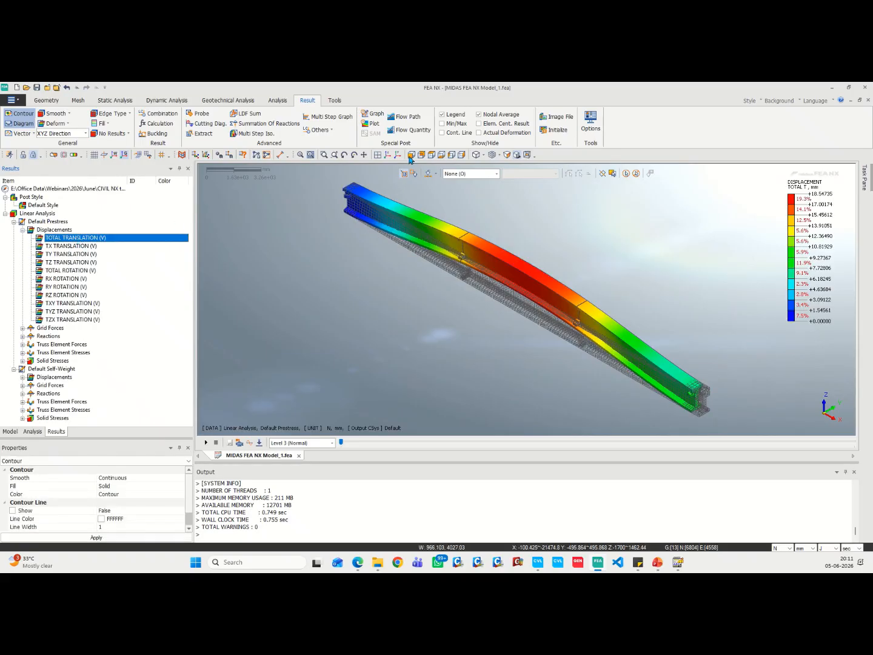
left_click(412, 176)
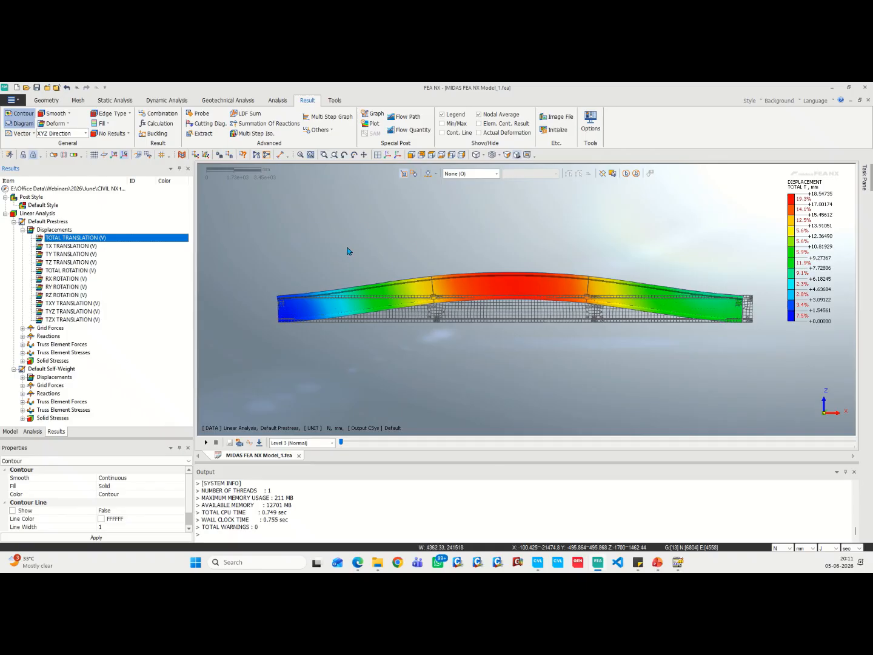
Probe the total translation at four nodes along the girder, three in the middle span and one near the left end.
left_click(202, 113)
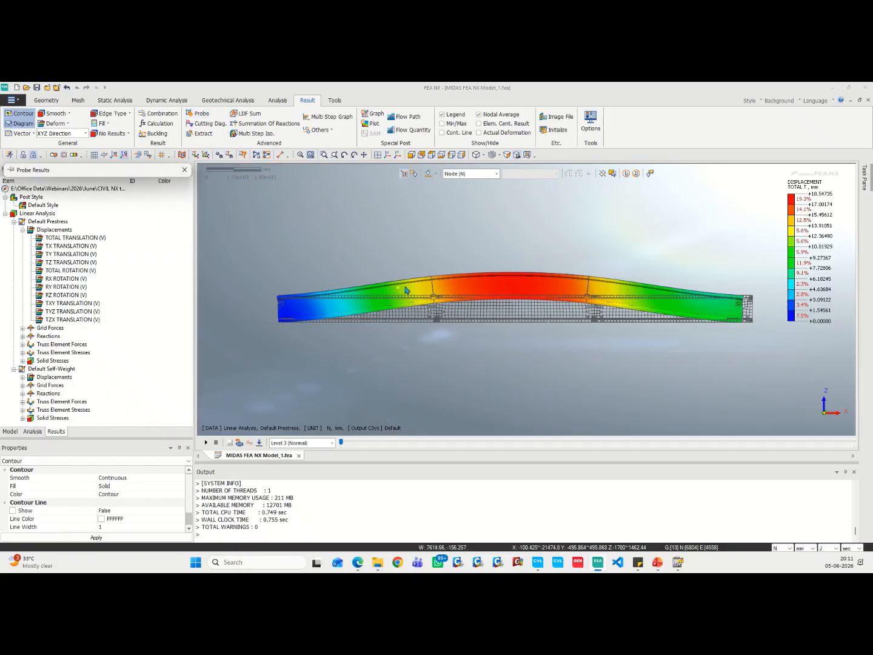
left_click(512, 275)
left_click(577, 292)
left_click(481, 292)
left_click(309, 311)
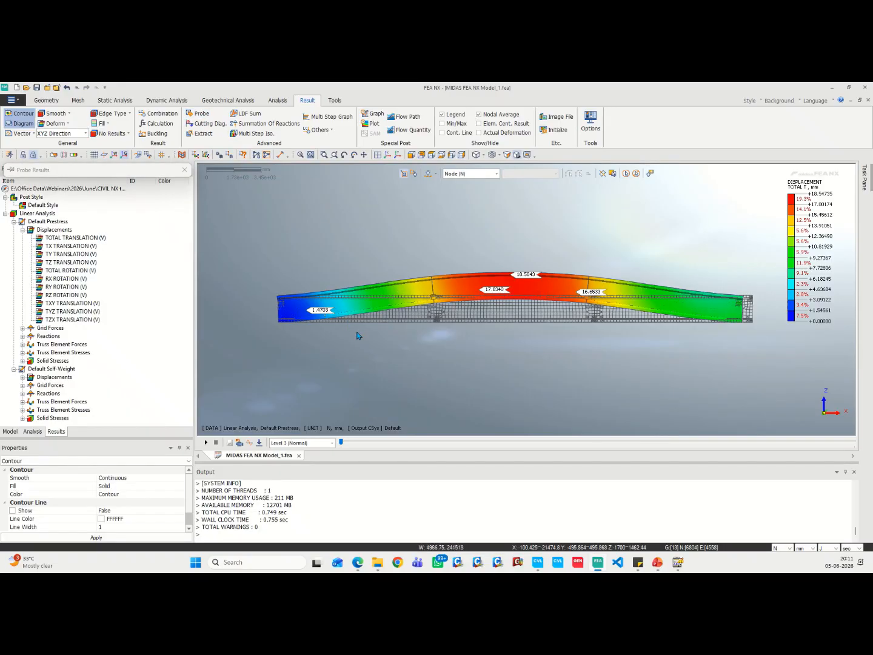
left_click(186, 170)
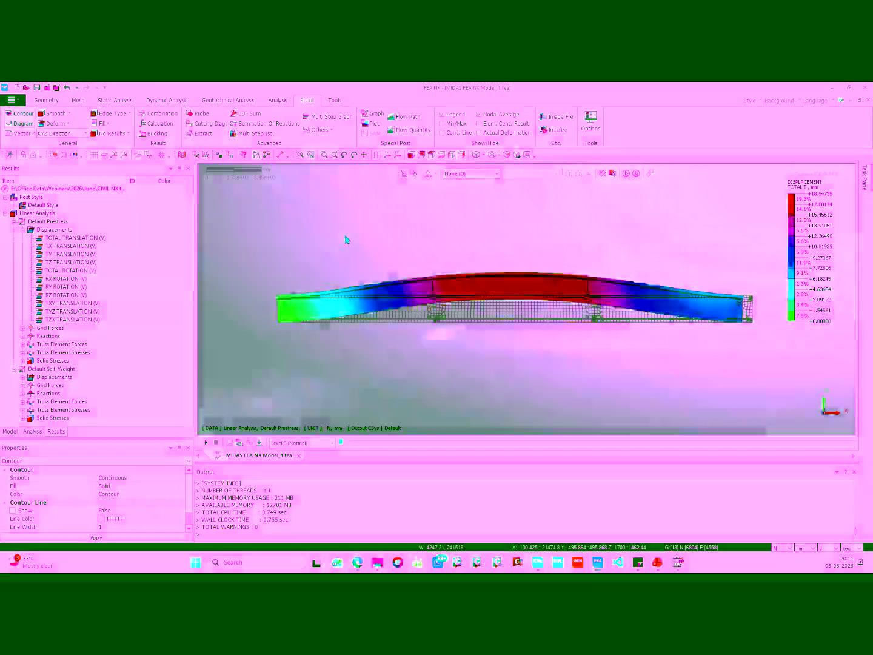
Display the total applied force and the total reaction force results for Default Prestress.
double_click(49, 328)
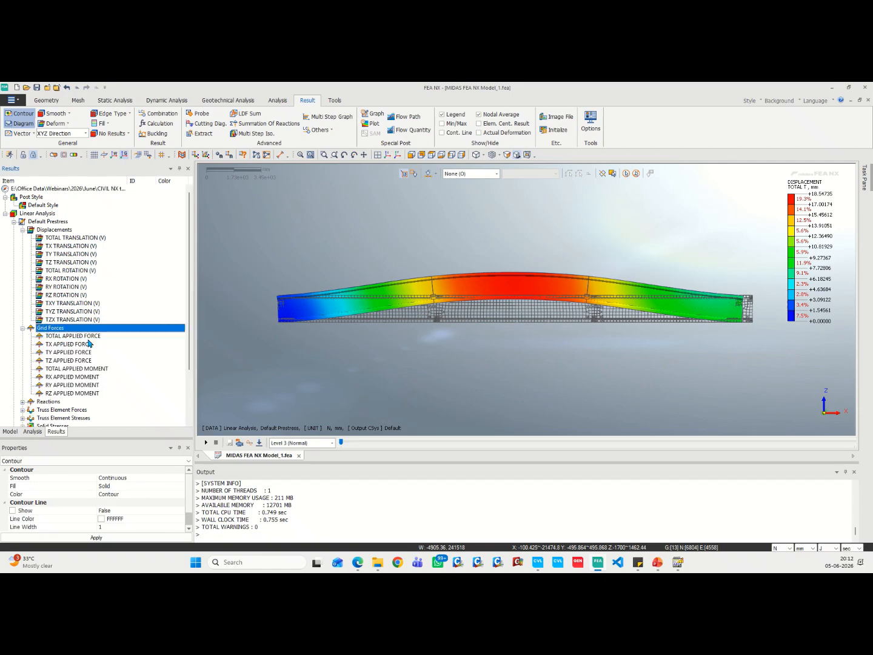
left_click(86, 337)
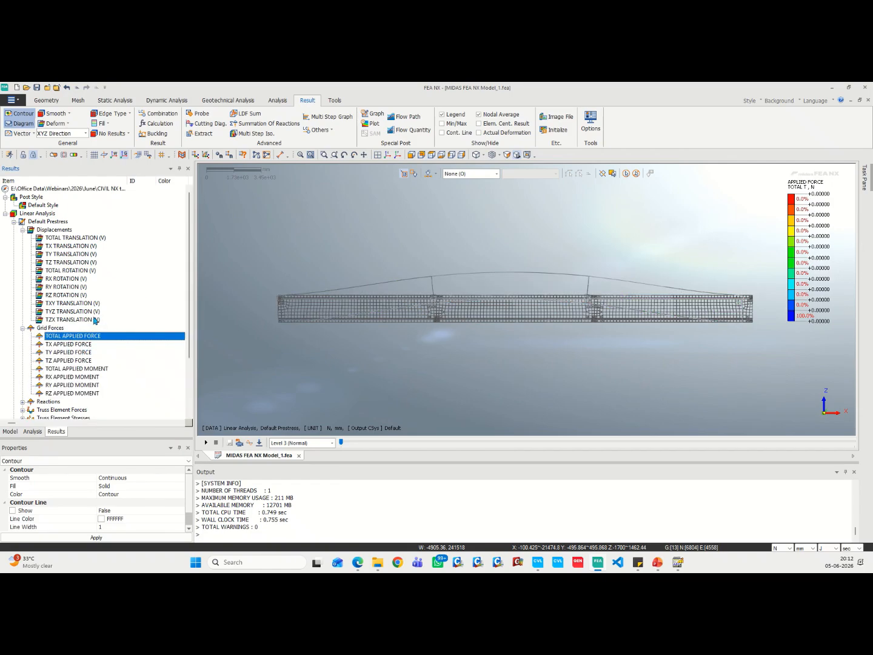
double_click(47, 328)
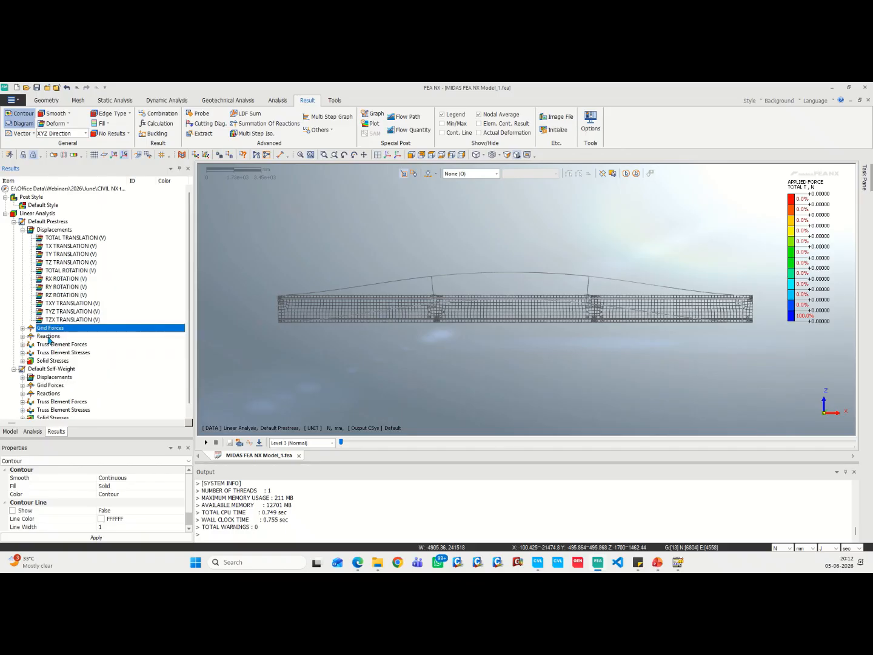
double_click(49, 336)
left_click(72, 345)
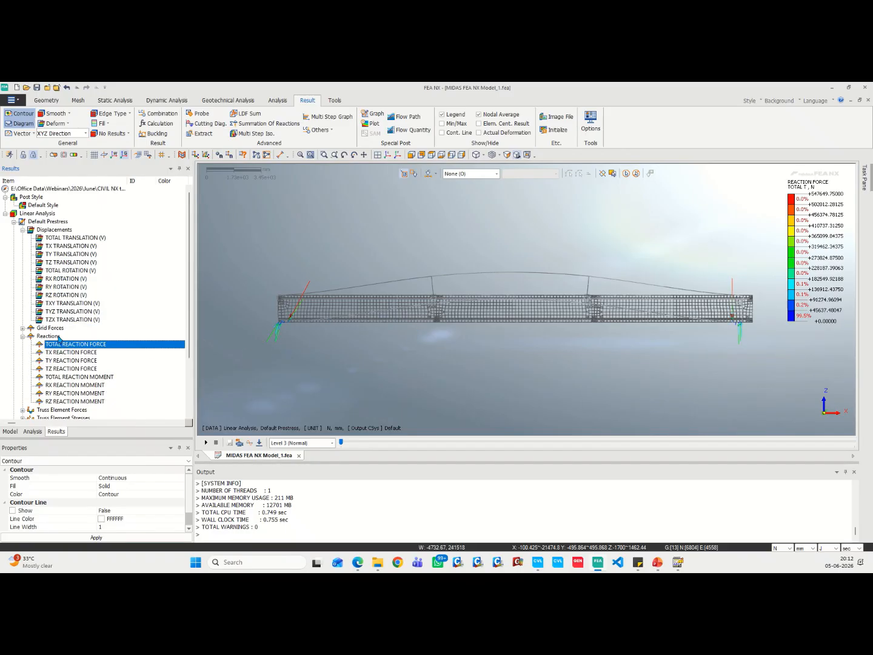
double_click(55, 336)
Display the truss element axial force for Default Prestress and inspect it in front and isometric views.
double_click(60, 345)
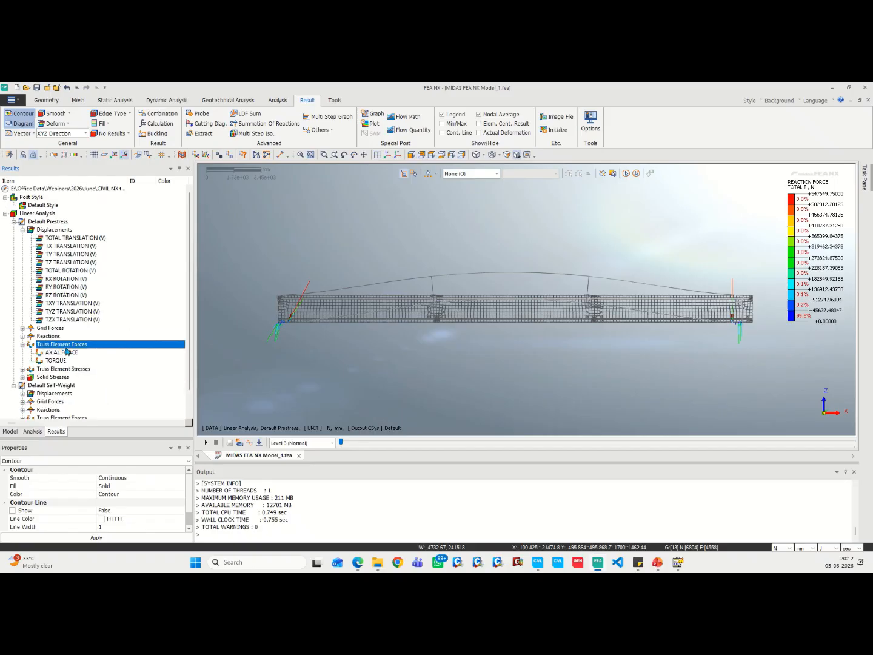
left_click(64, 352)
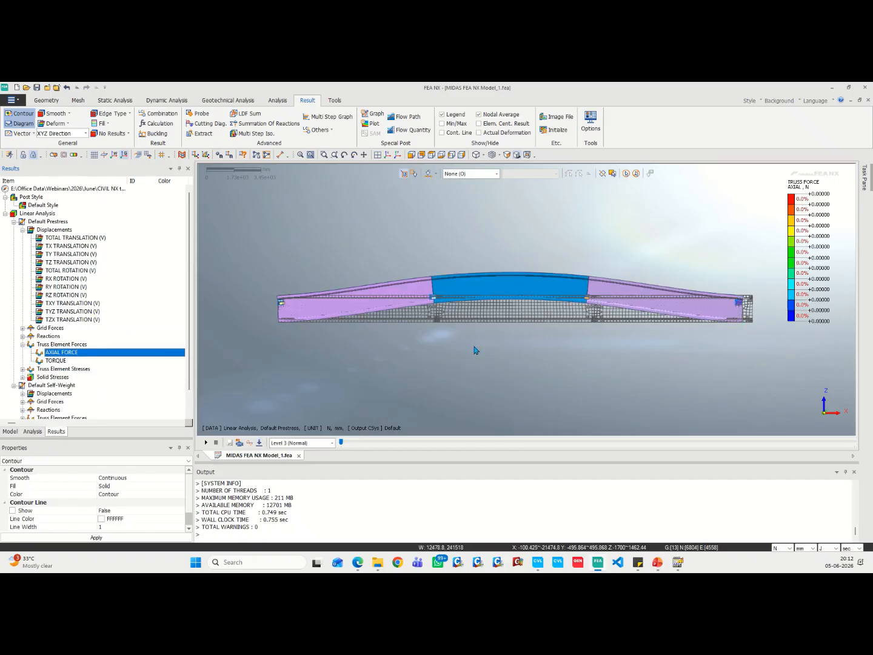
middle_click_drag(436, 356, 417, 360)
middle_click_drag(363, 350, 394, 327, "ctrl")
left_click(411, 156)
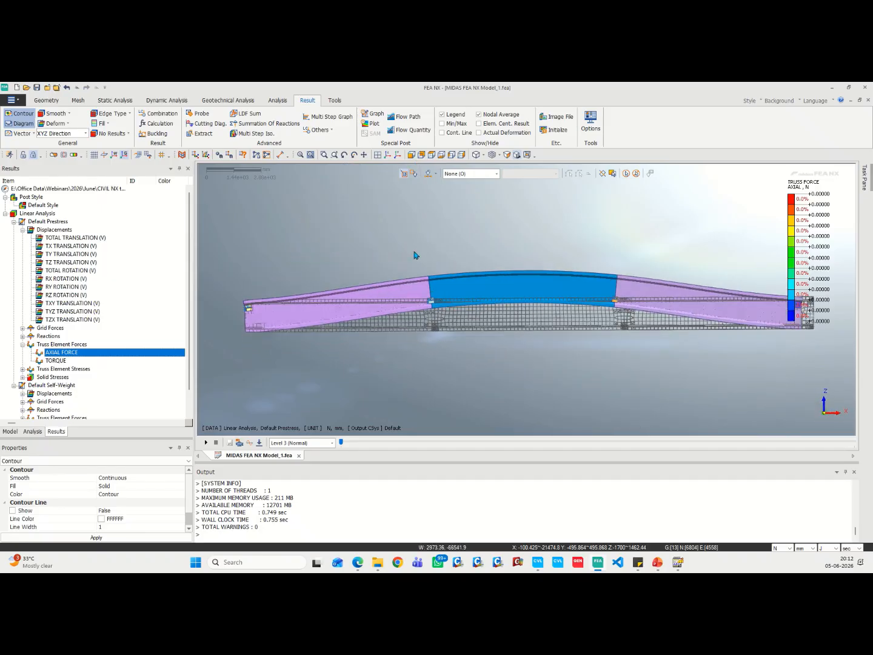
left_click(388, 155)
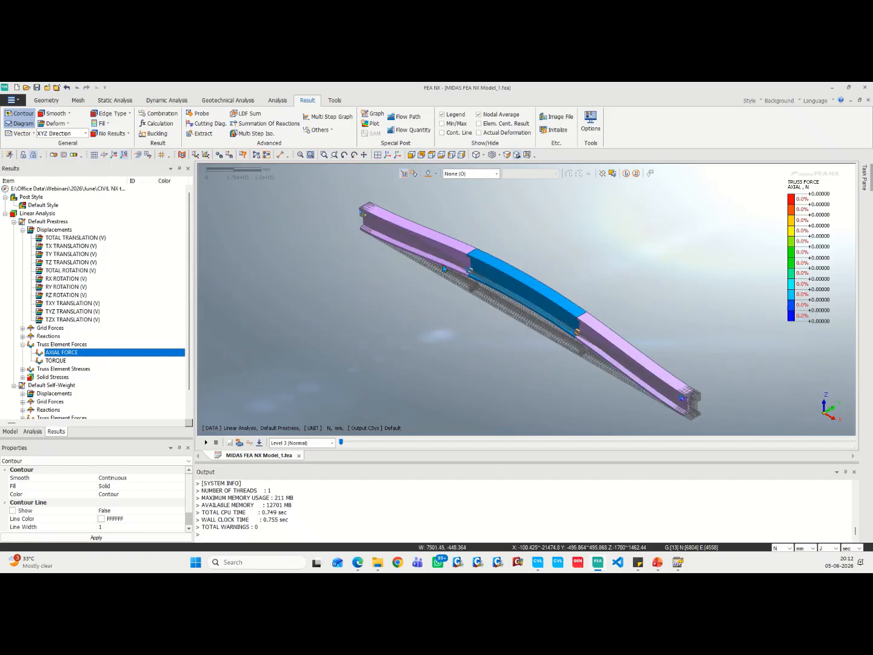
Display the truss element axial and torsional stresses, S-AXIAL and S-TORSIONAL, for Default Prestress.
double_click(56, 369)
left_click(53, 377)
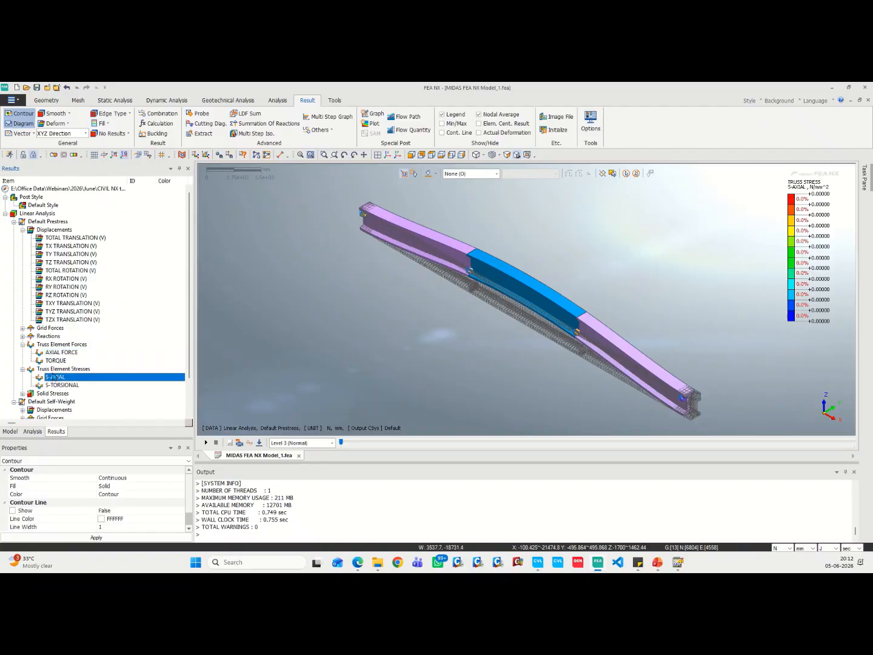
left_click(61, 385)
Display the Default Prestress solid stress contours S-XX, S-YY, S-ZZ, S-XY and S-YZ in turn.
scroll(61, 388, "down", 2)
double_click(54, 353)
left_click(53, 312)
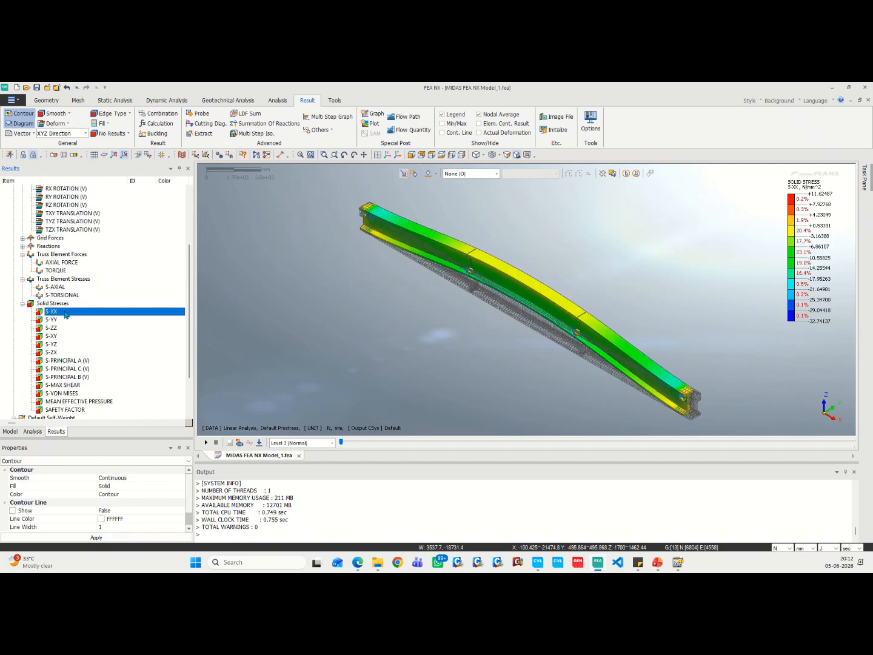
left_click(52, 319)
left_click(54, 328)
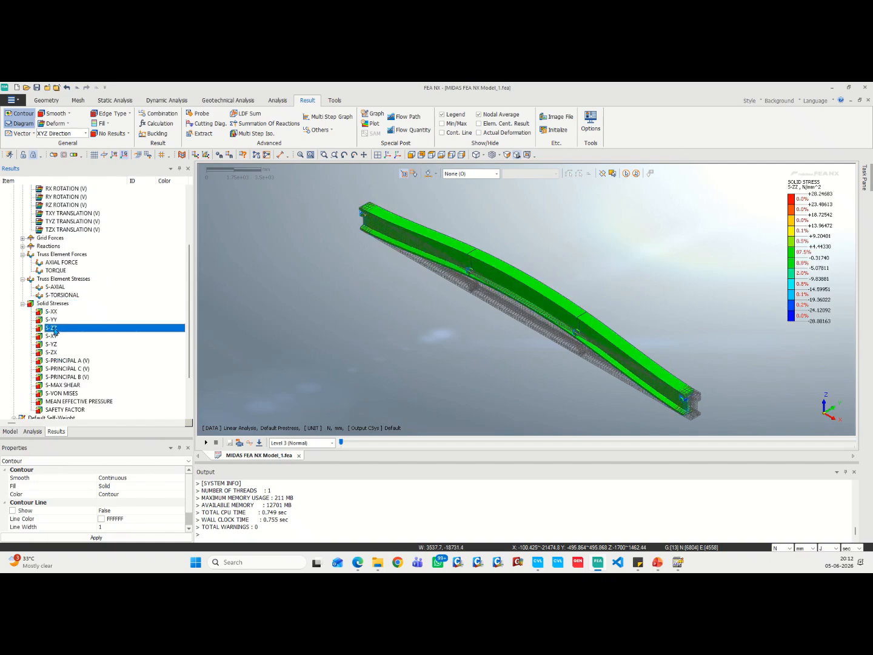
left_click(52, 338)
left_click(54, 344)
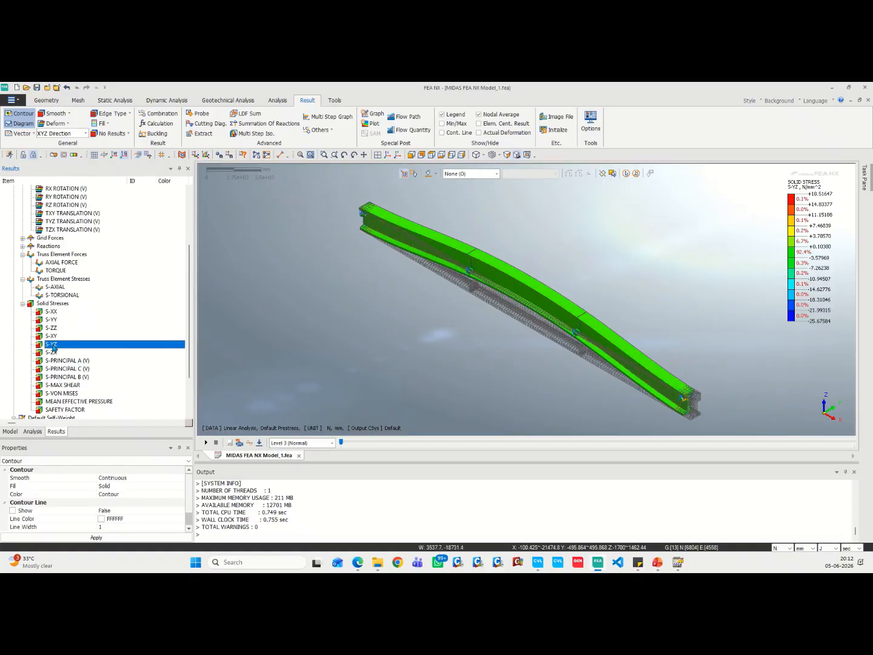
Collapse the Default Prestress results and list the displacement results of Default Self-Weight.
scroll(54, 254, "up", 4)
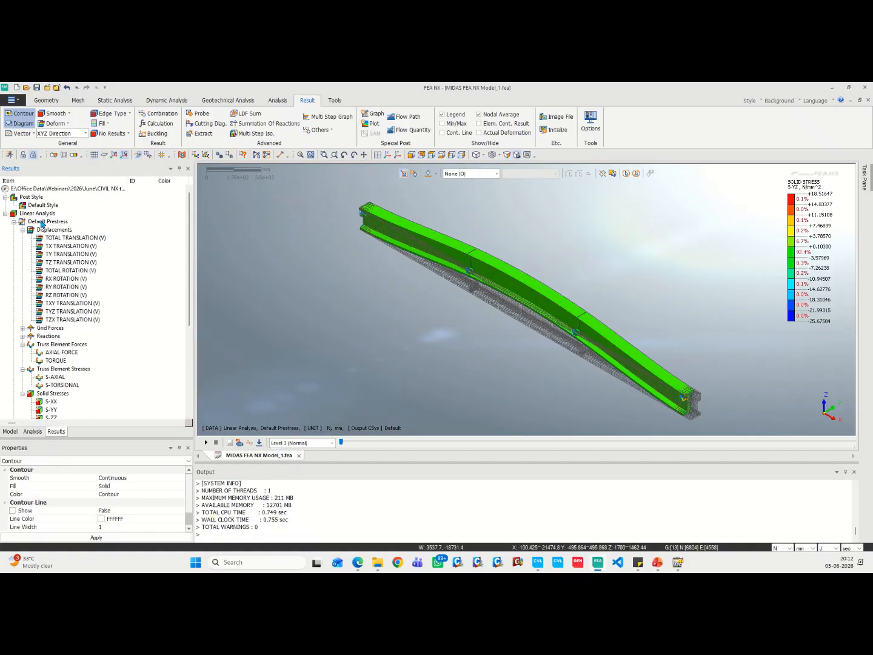
double_click(52, 230)
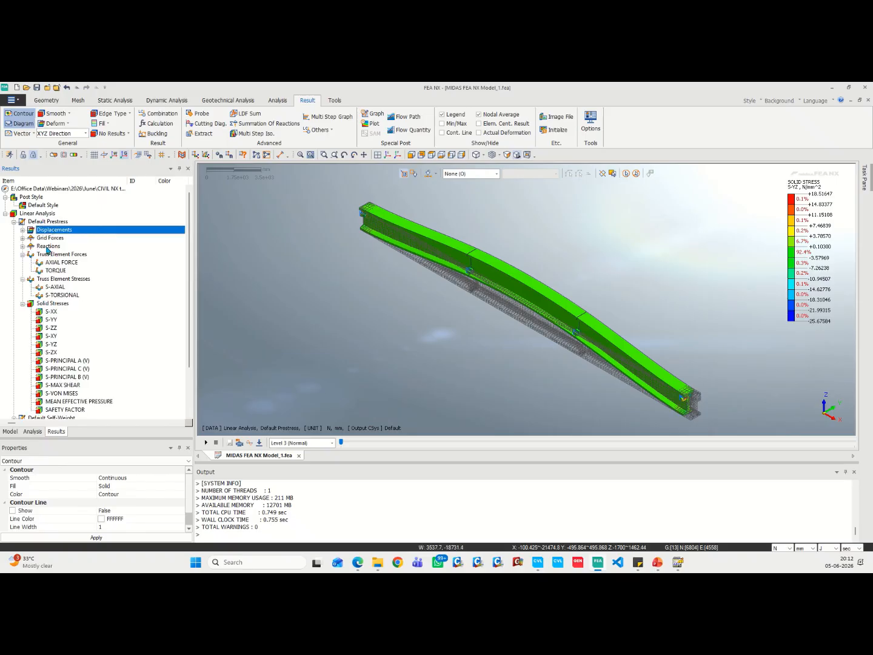
double_click(39, 221)
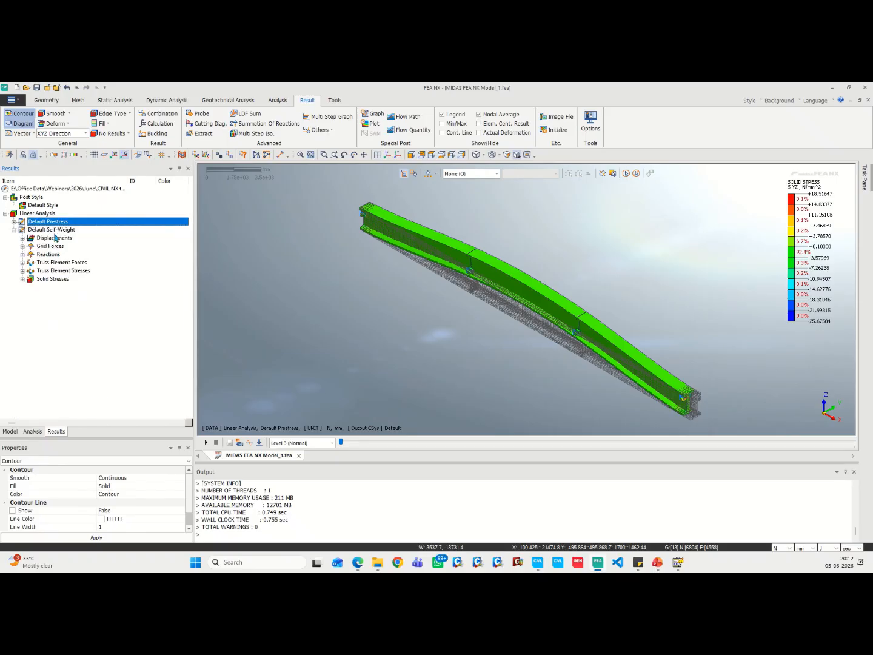
left_click(54, 238)
double_click(53, 239)
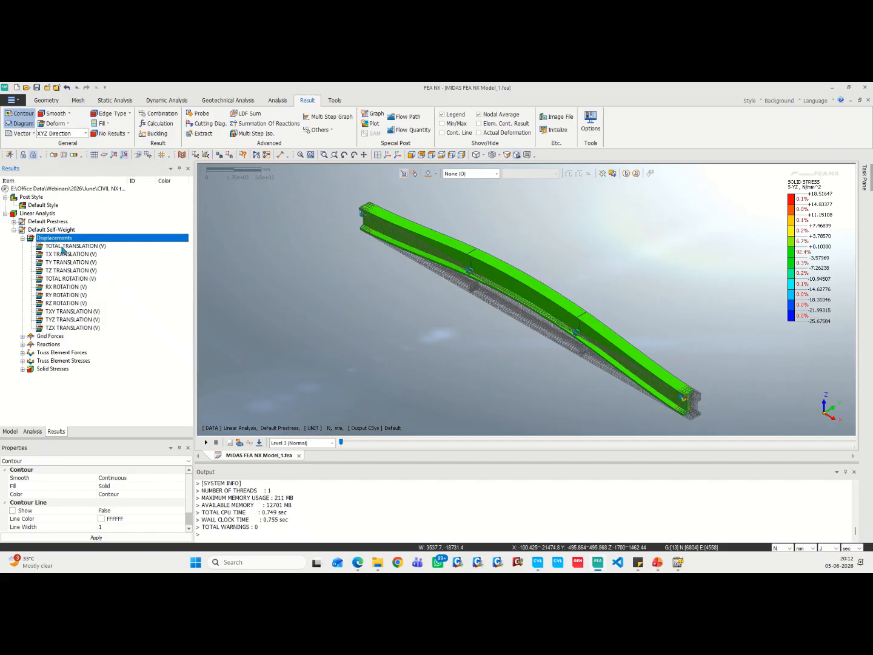
Display the Default Self-Weight total translation contour, followed by the total, TX and TY applied grid forces.
left_click(63, 246)
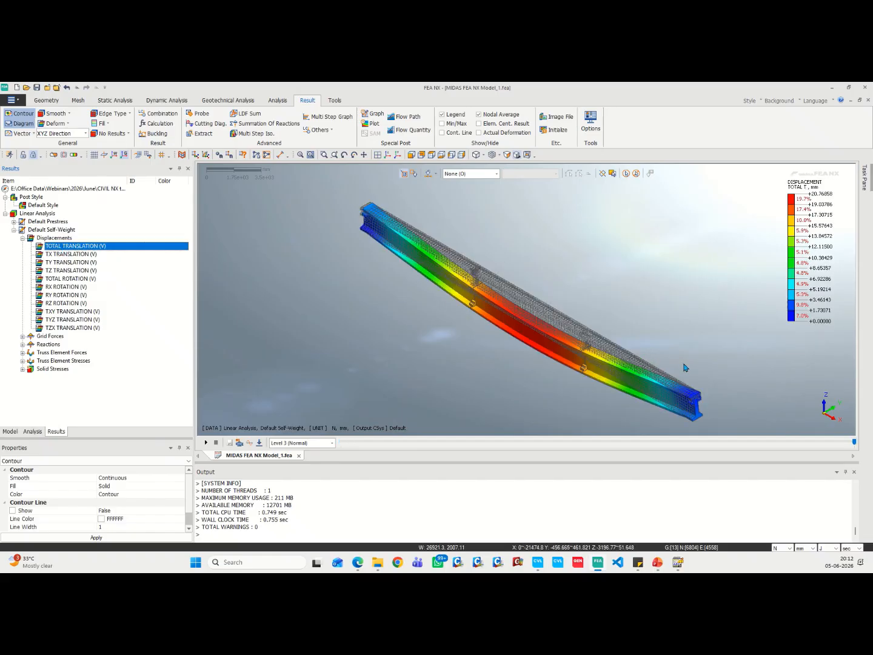
double_click(52, 336)
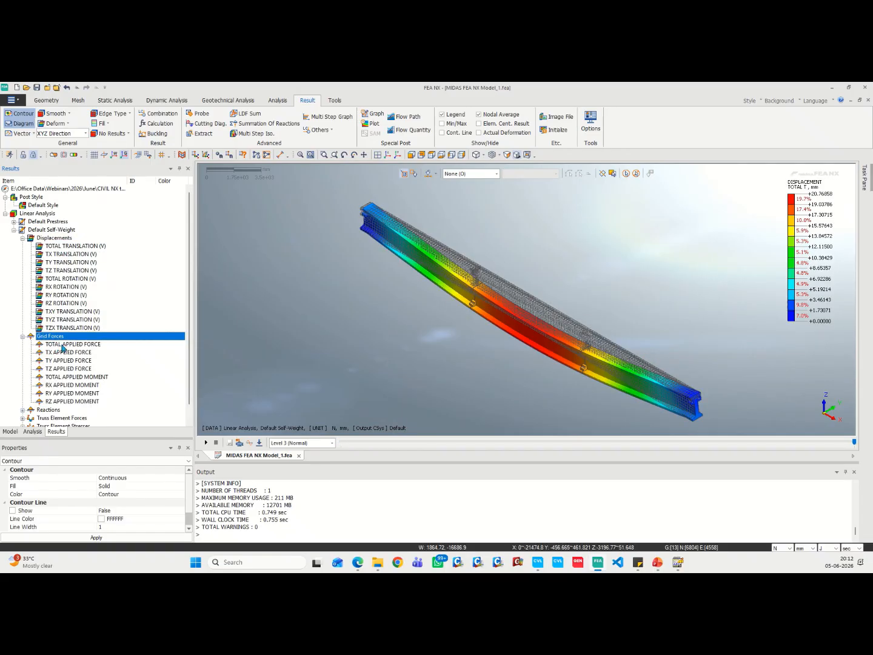
left_click(66, 344)
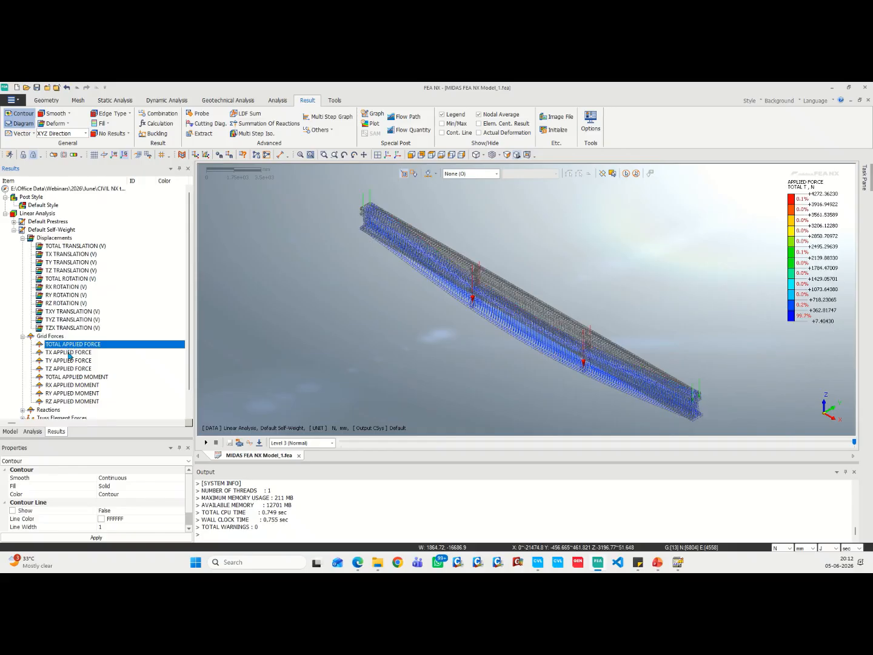
left_click(76, 353)
left_click(73, 361)
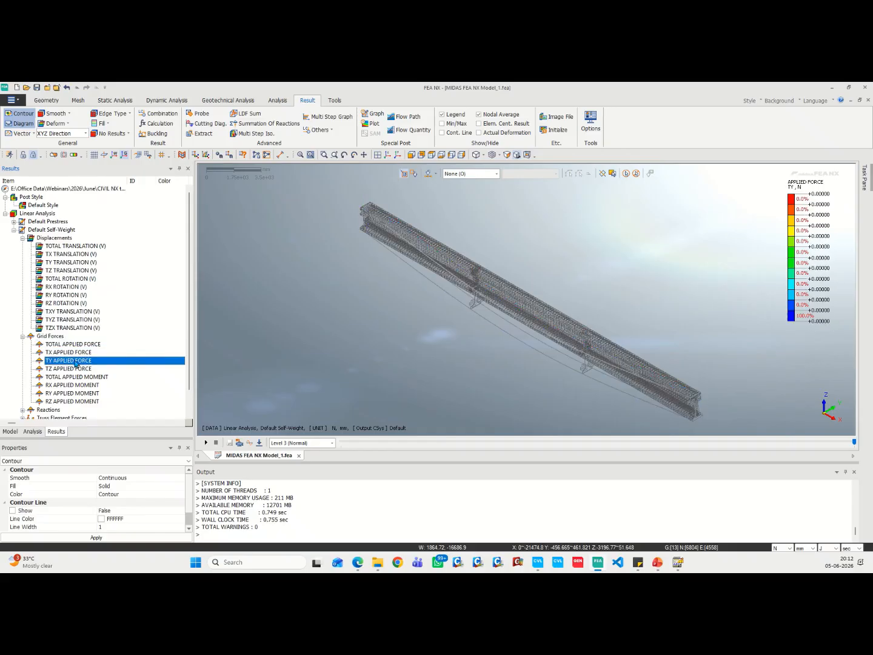
Display the Default Self-Weight total reaction force and TZ reaction force on the girder.
scroll(70, 382, "down", 1)
double_click(51, 387)
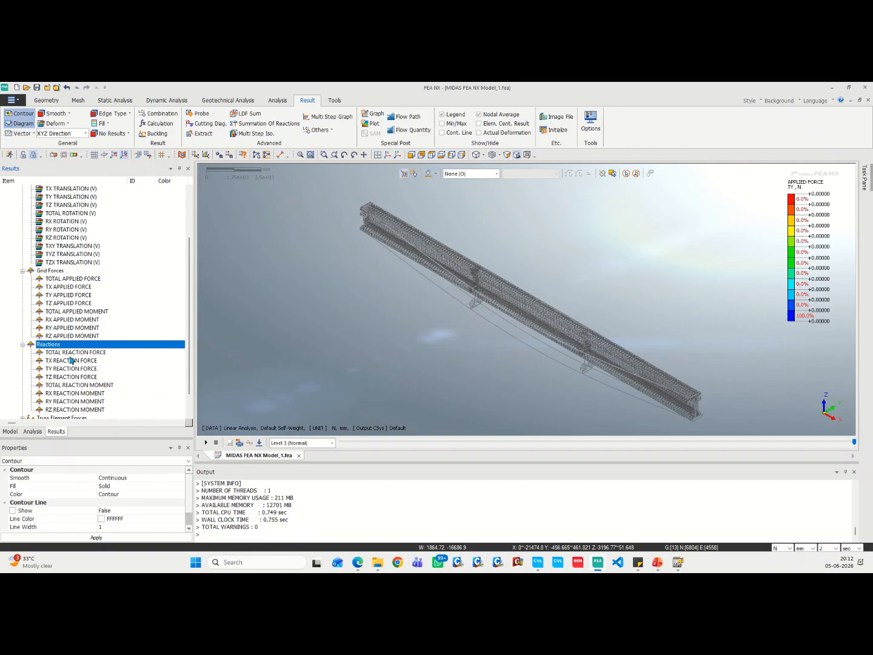
left_click(73, 353)
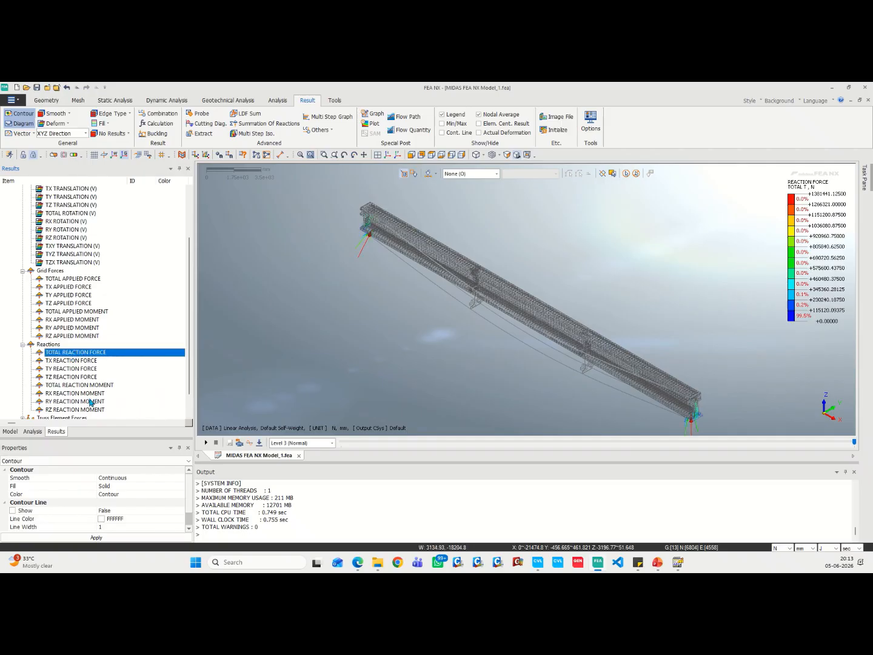
scroll(67, 371, "down", 1)
left_click(66, 353)
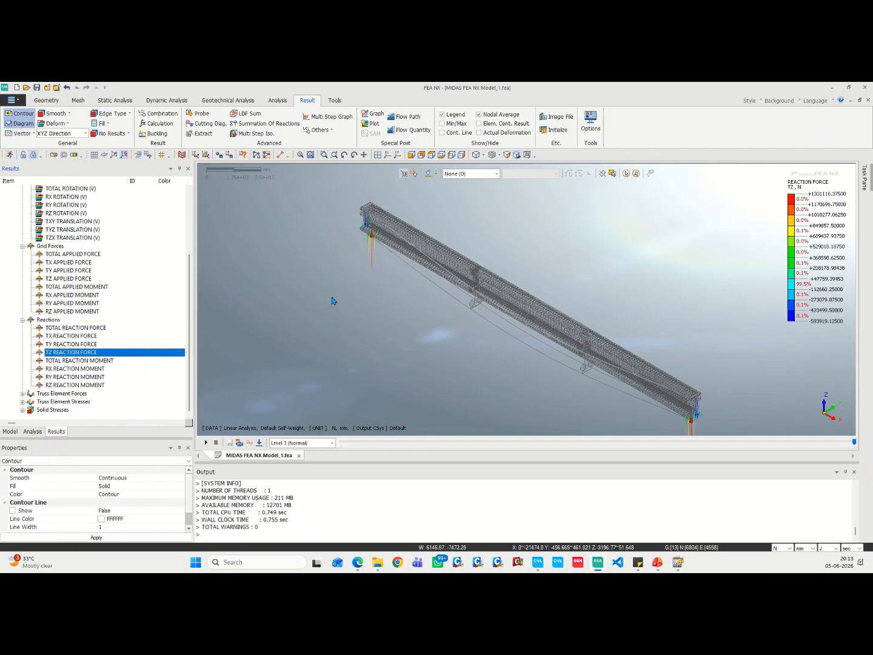
Display the truss element axial force and the S-AXIAL truss stress for Default Self-Weight.
left_click(66, 396)
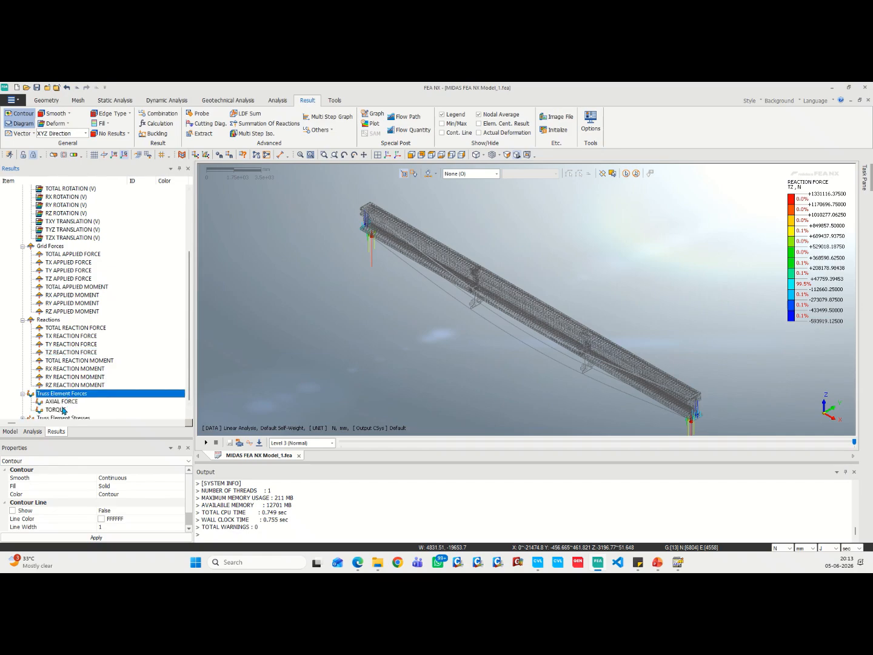
double_click(67, 395)
left_click(66, 387)
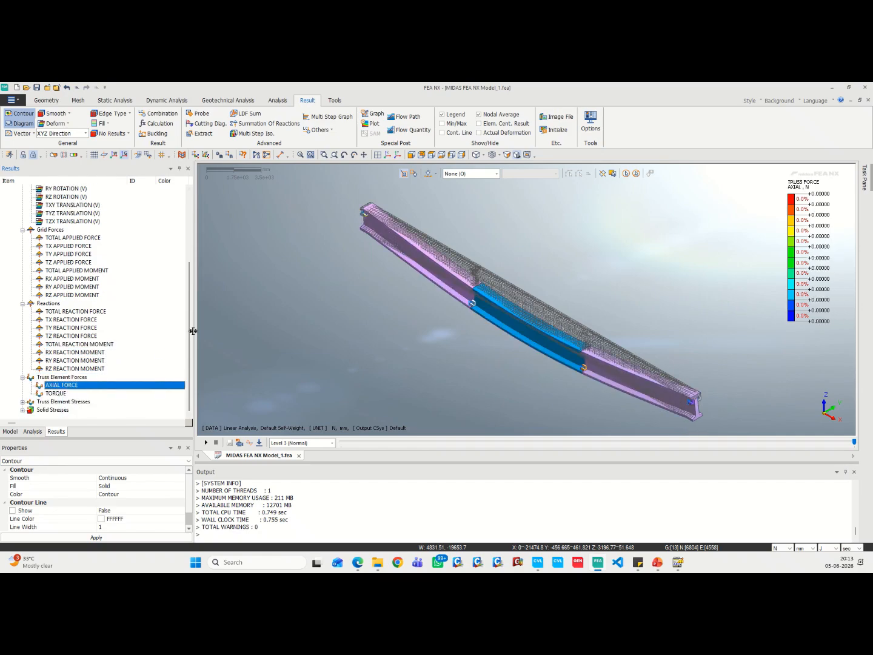
double_click(63, 401)
left_click(56, 393)
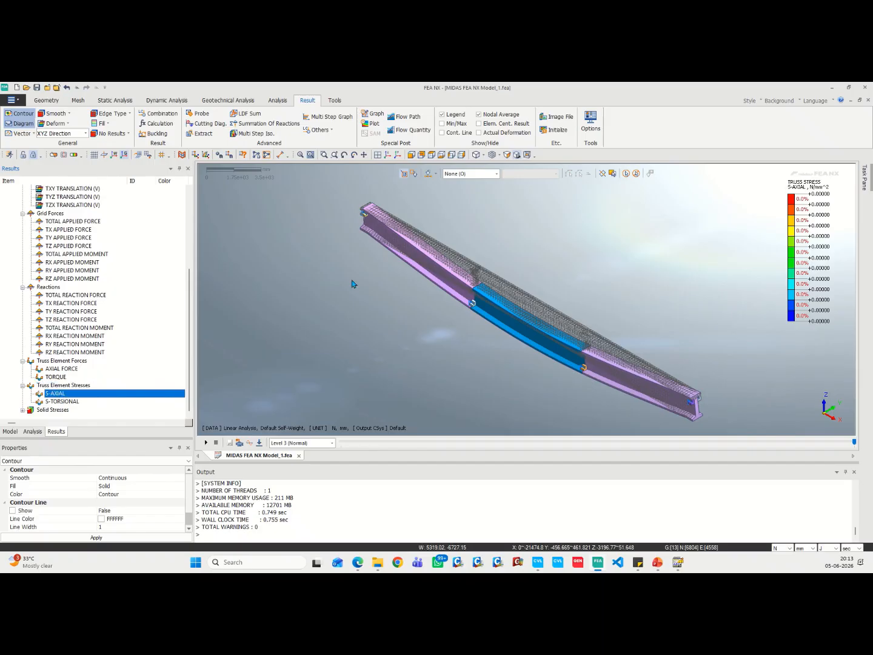
Display the S-XX solid stress contour for Default Self-Weight.
double_click(57, 411)
left_click(52, 312)
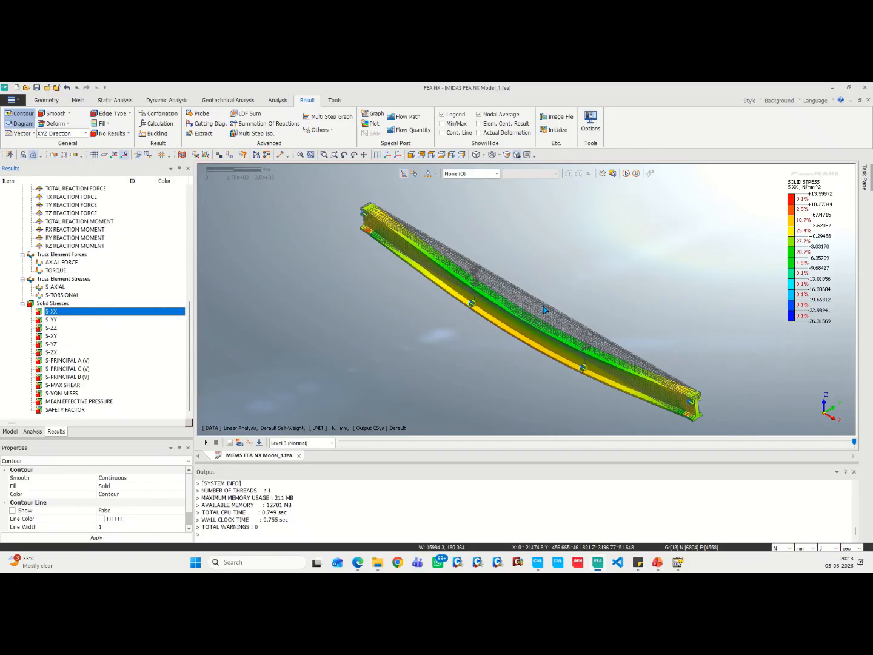
mouse_move(448, 84)
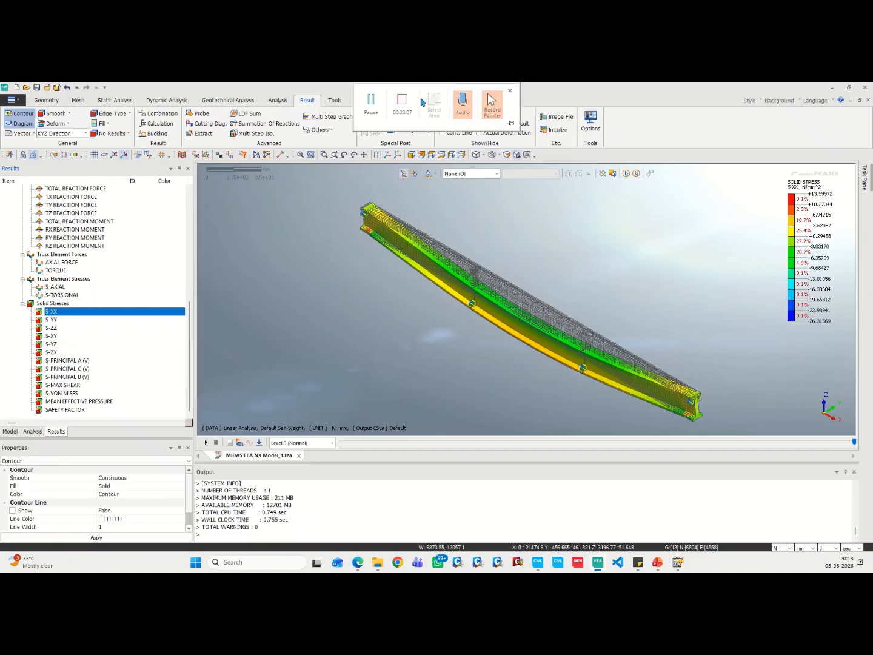
left_click(398, 100)
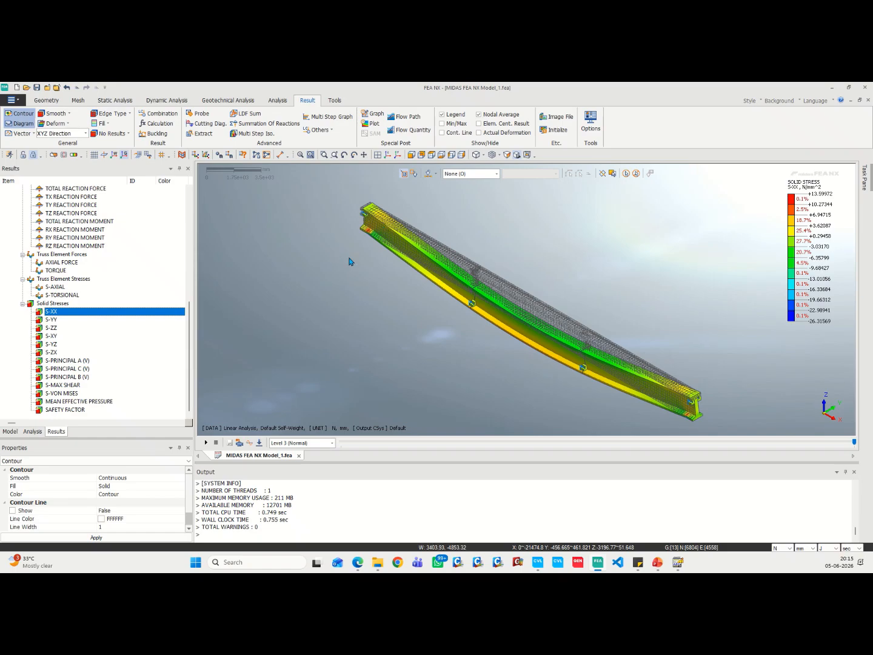
Leave the analysis results, return to the meshed girder in pre-processing mode and show the model tree.
left_click(24, 156)
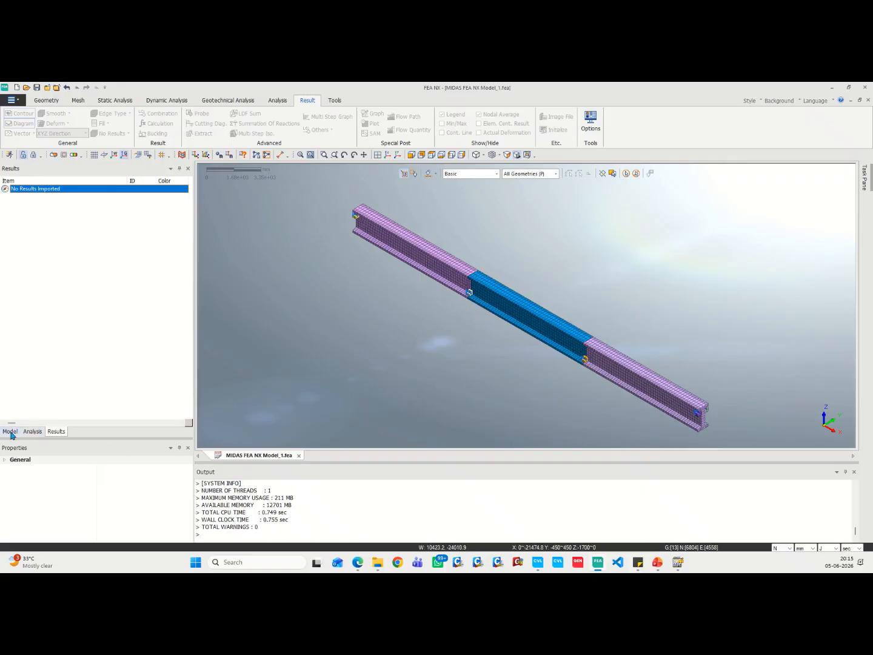
left_click(10, 431)
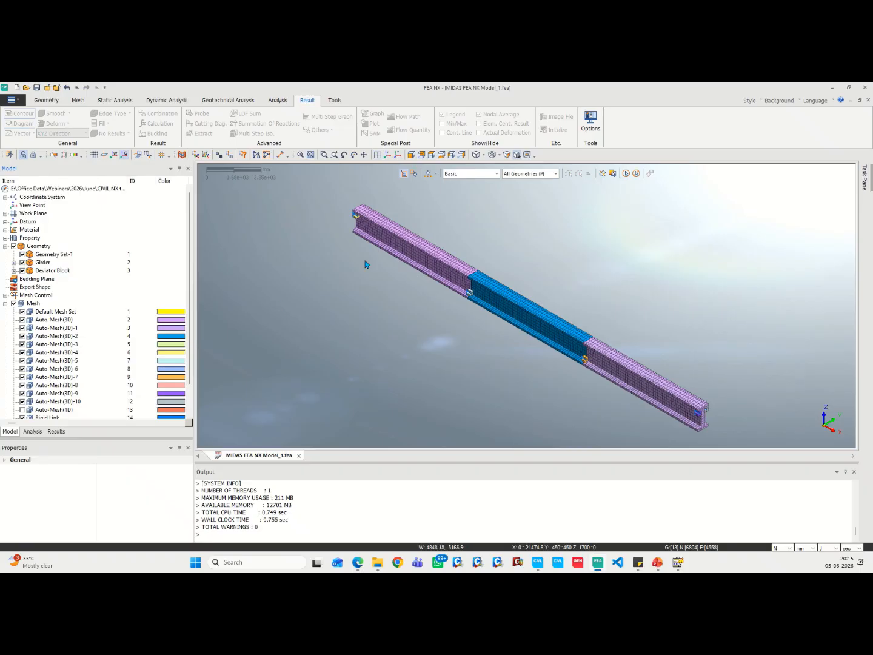
Start a new isotropic material and choose Steel as its type in the material database.
left_click(79, 102)
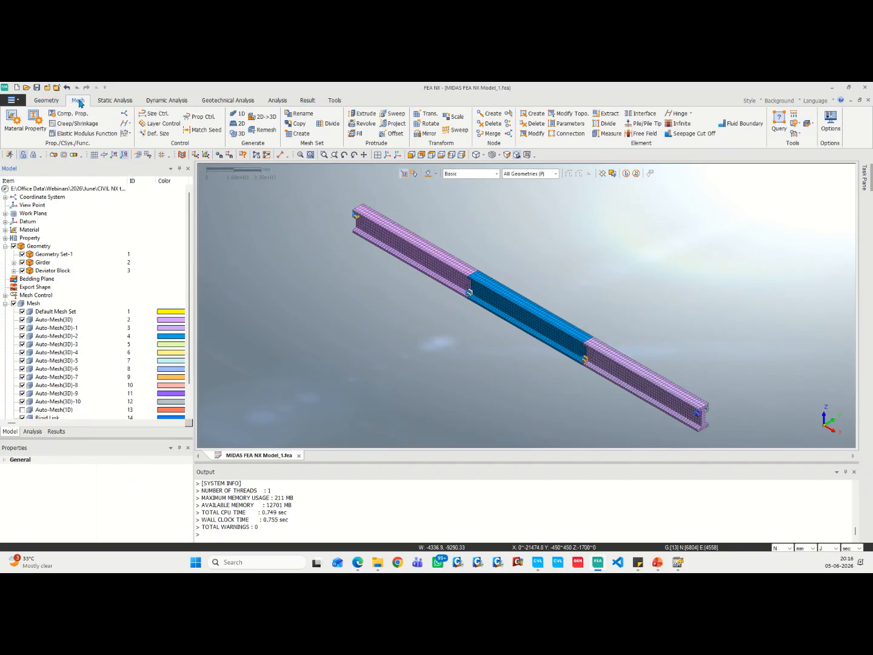
left_click(17, 118)
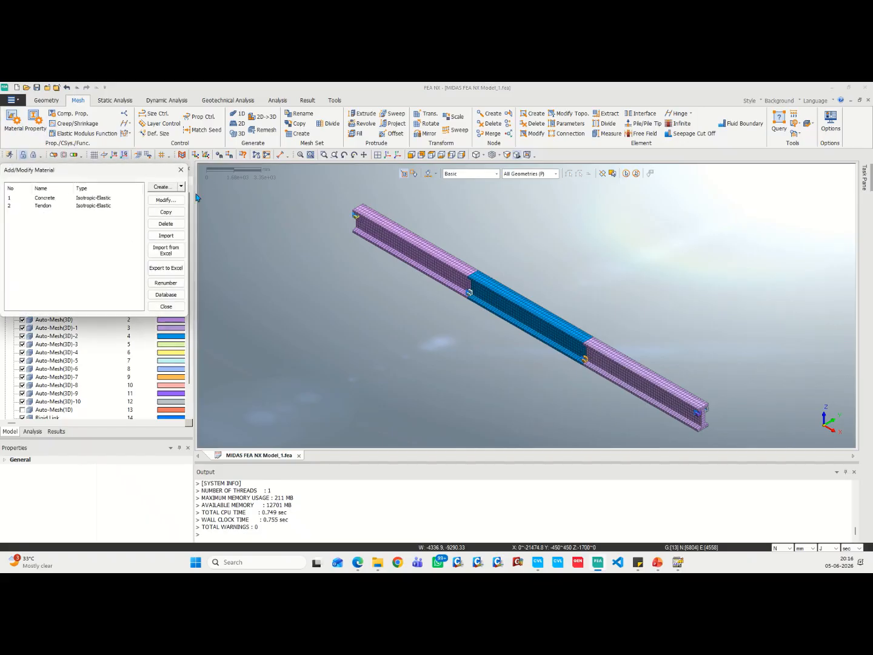
left_click(181, 186)
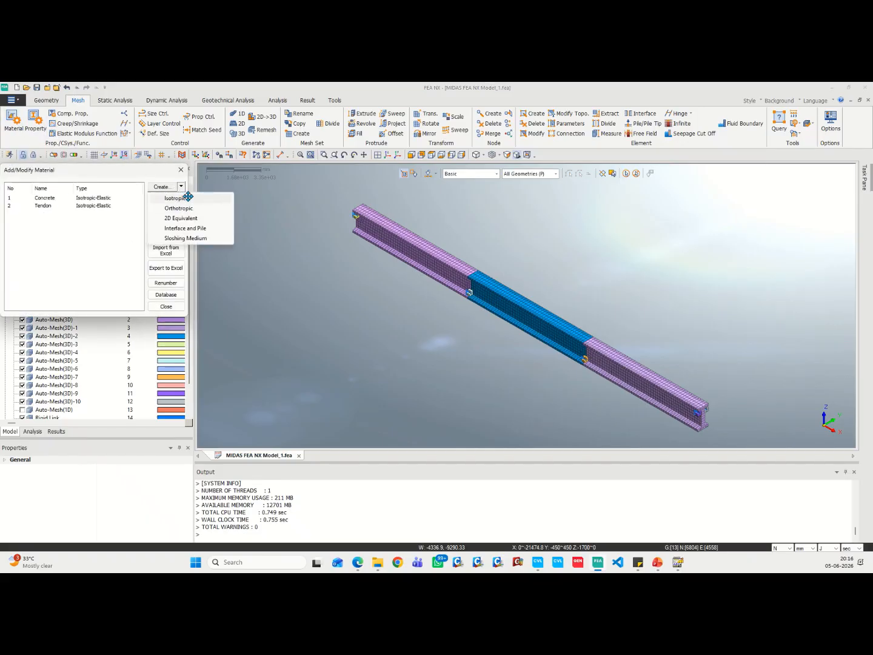
left_click(189, 197)
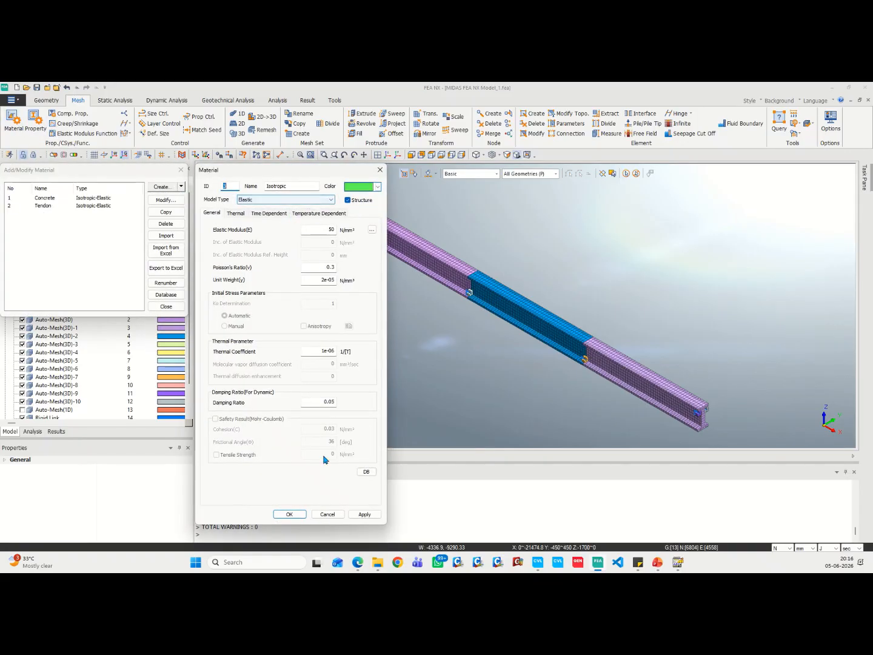
left_click(366, 472)
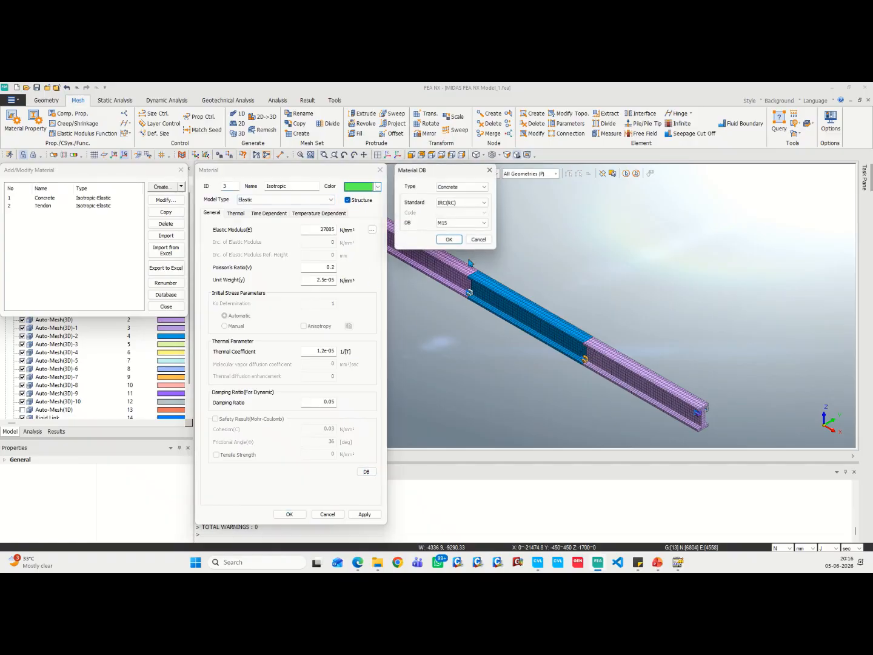
left_click(462, 185)
left_click(461, 202)
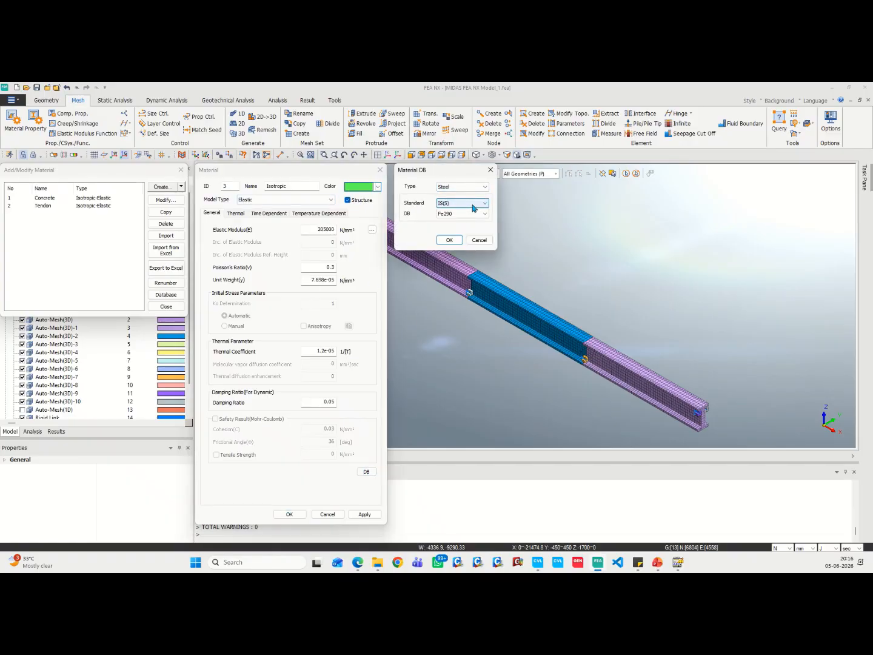
Set the steel database standard to EN(S), list its grades, and close the material definition without saving.
left_click(478, 205)
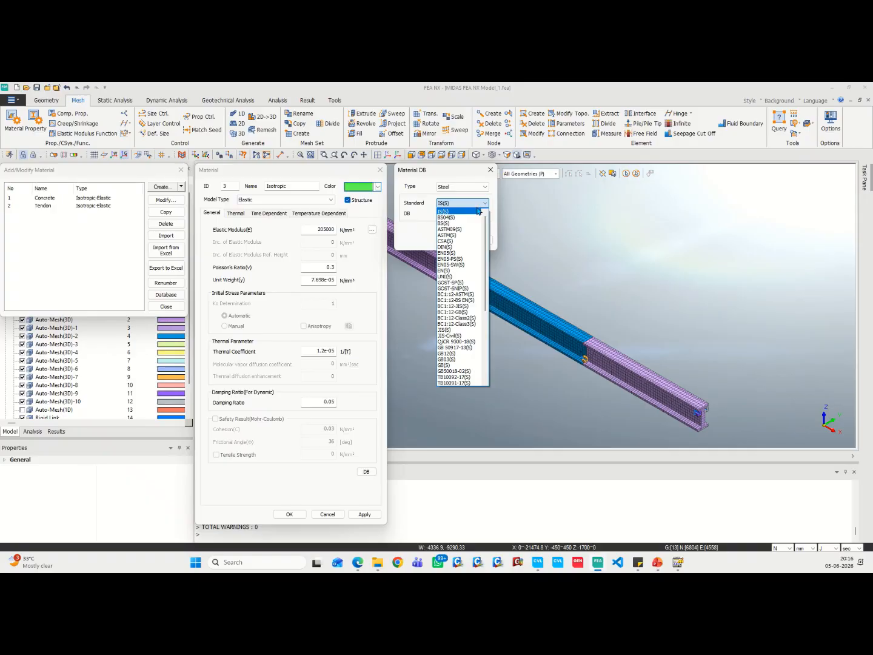
key("e")
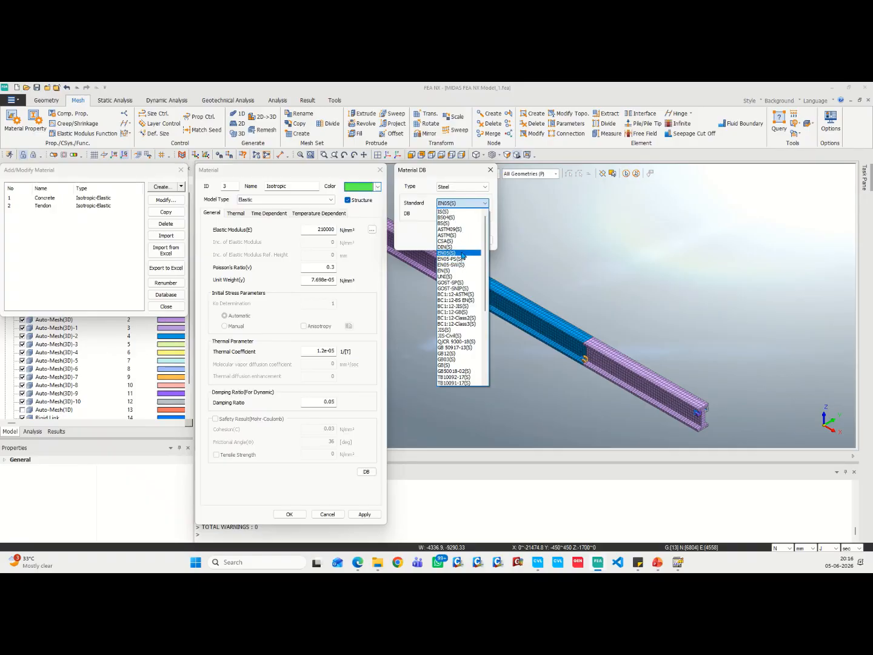
left_click(455, 270)
left_click(484, 214)
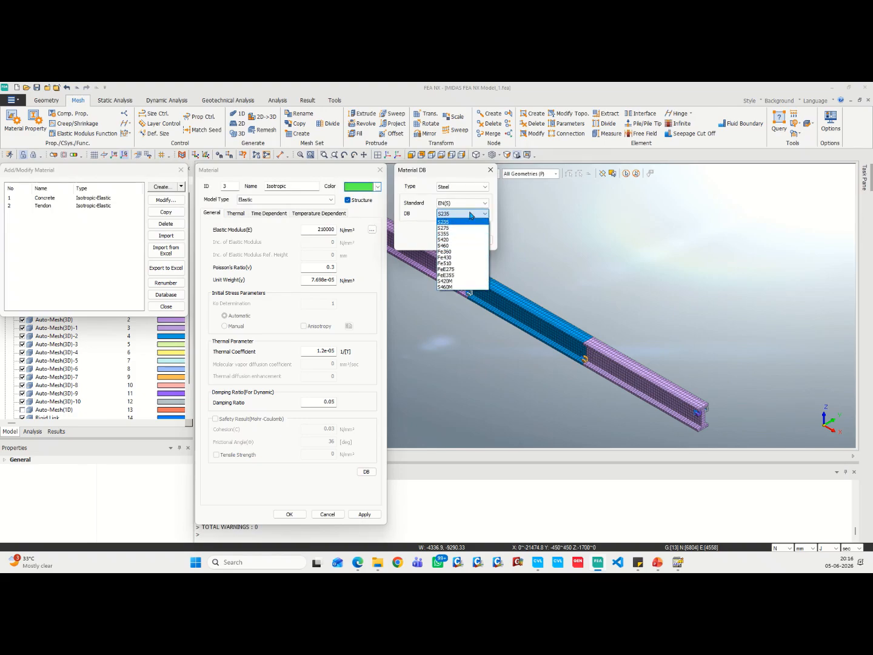
left_click(487, 172)
left_click(490, 170)
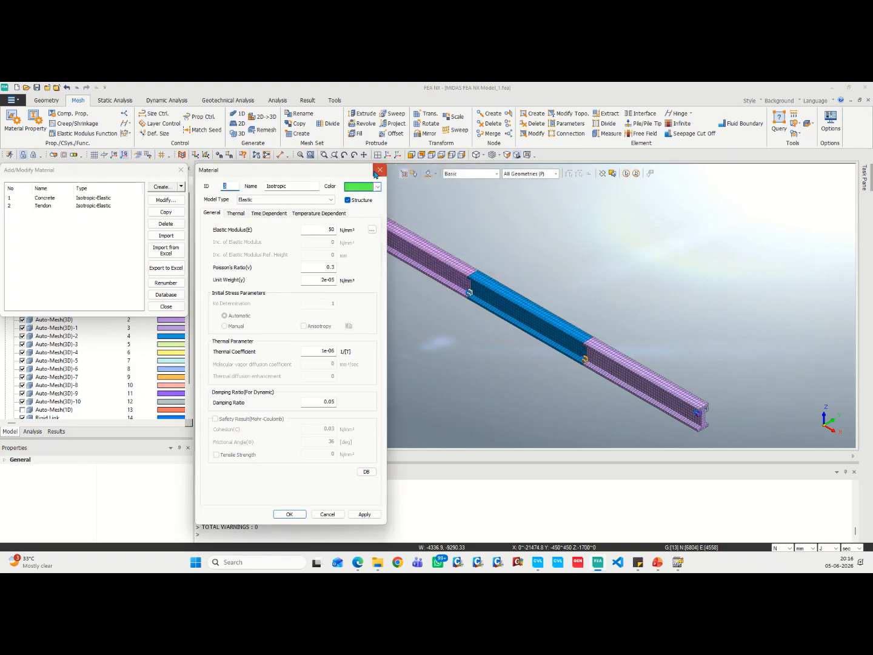
left_click(380, 169)
left_click(166, 306)
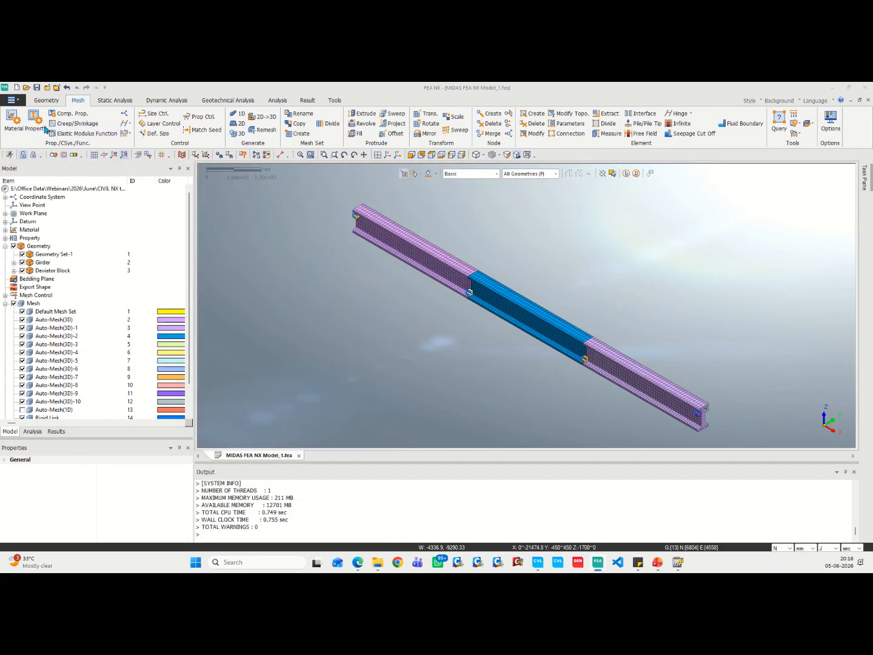
Start a new 1D property of the Embedded Truss type and enable its section definition.
left_click(34, 118)
left_click(179, 187)
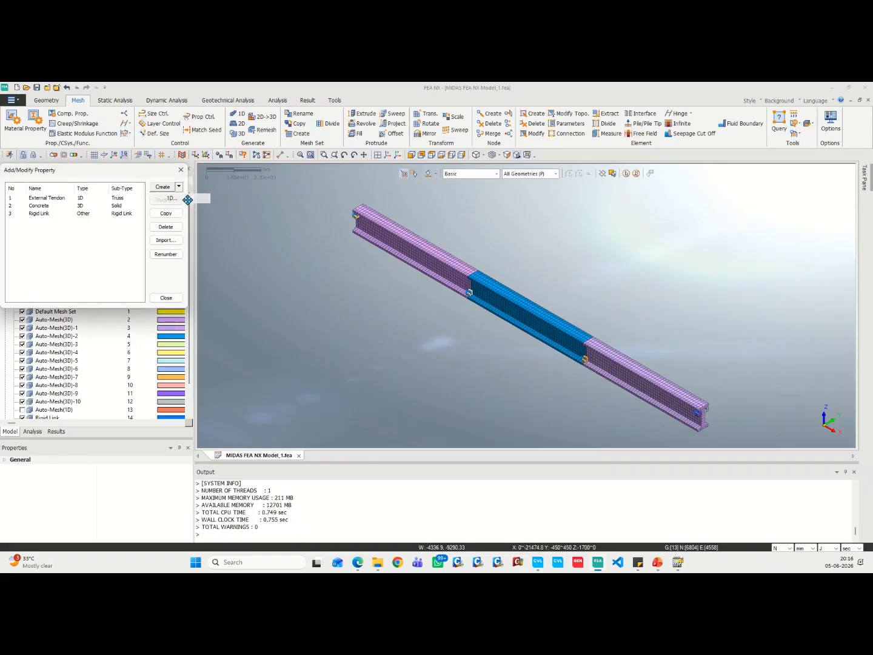
left_click(162, 198)
left_click(261, 196)
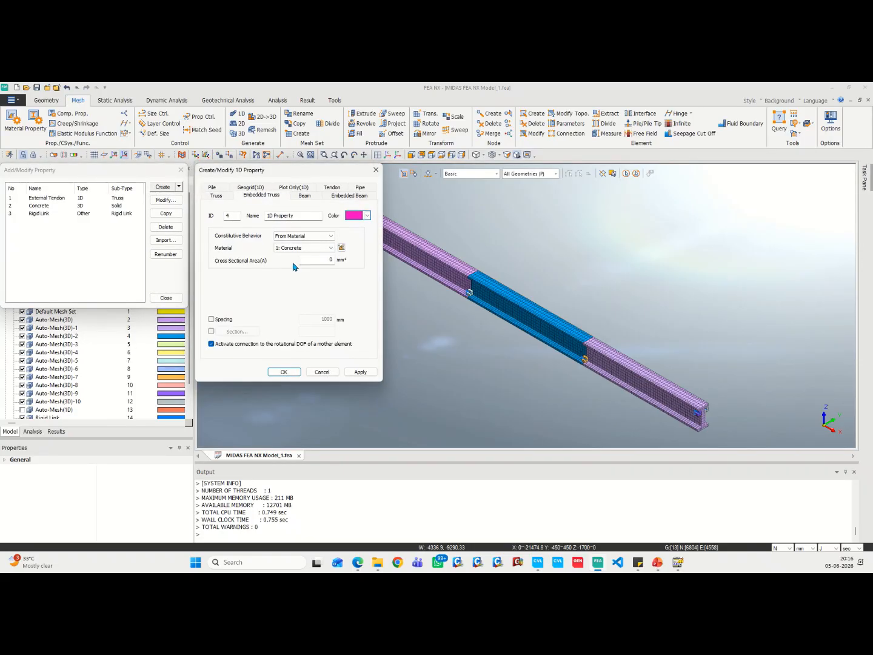
double_click(330, 260)
left_click(211, 331)
Preview the Solid Round section template for the embedded truss and discard the 1D property.
left_click(237, 331)
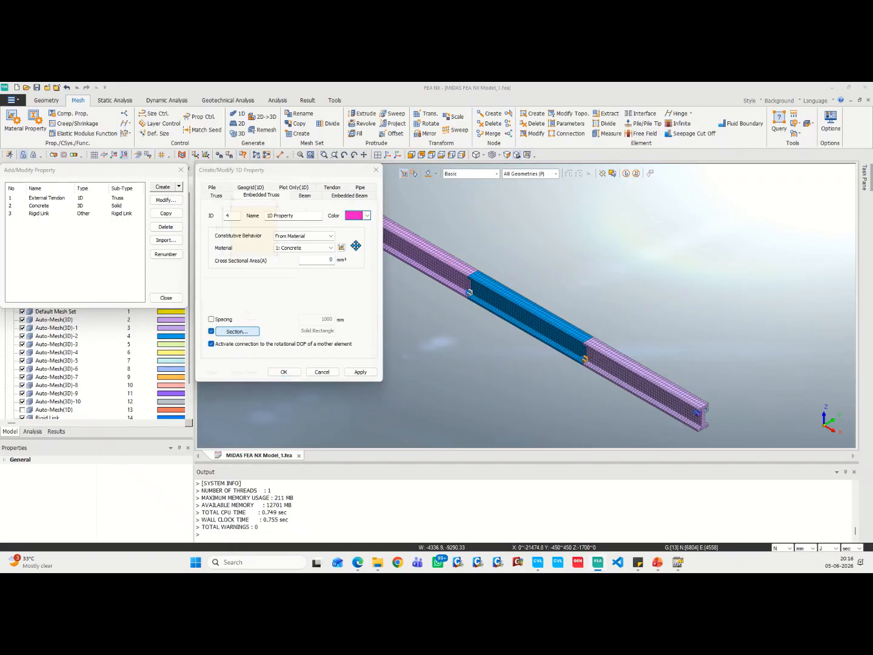
left_click(349, 169)
left_click(348, 184)
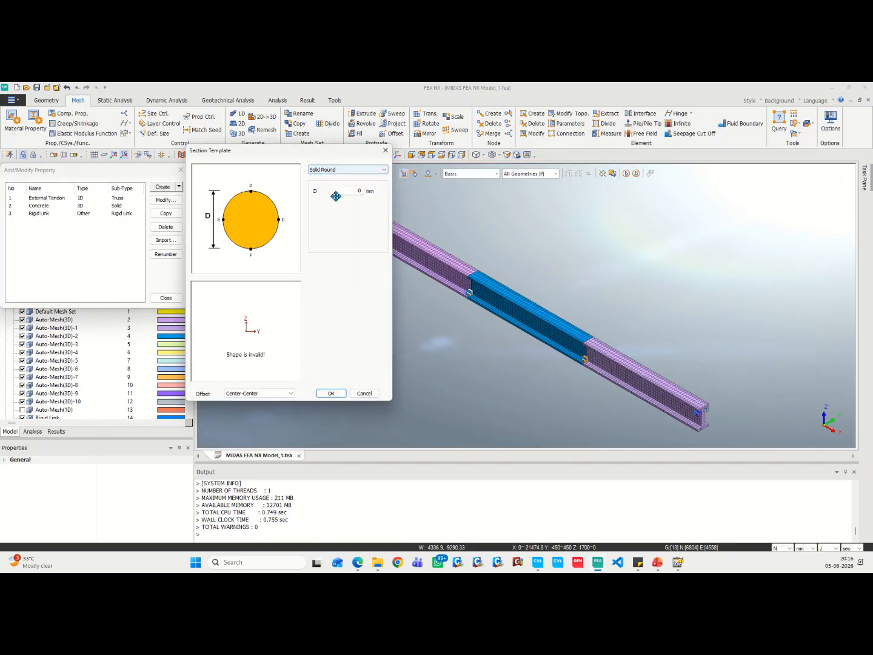
left_click(364, 393)
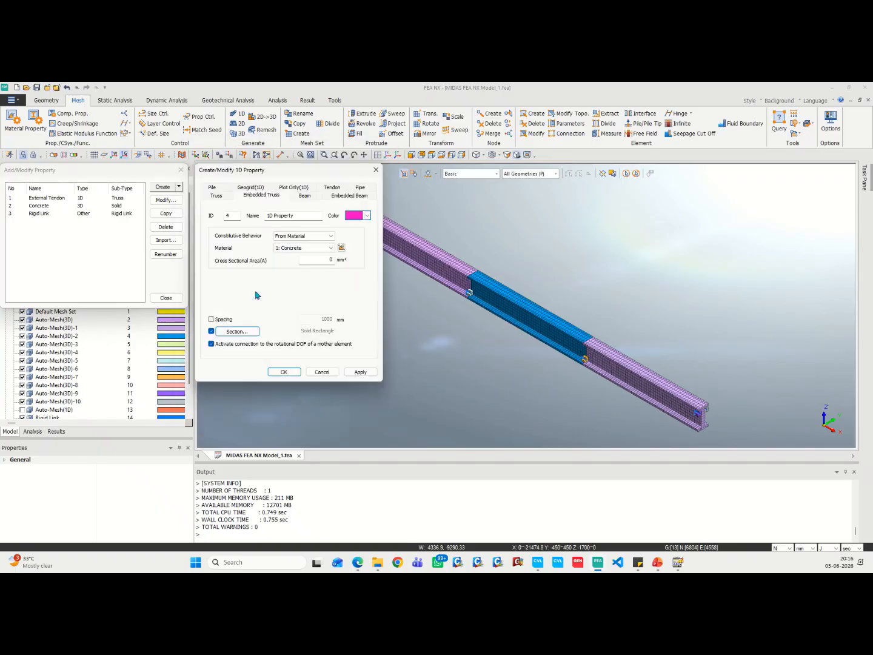
left_click(322, 374)
left_click(162, 297)
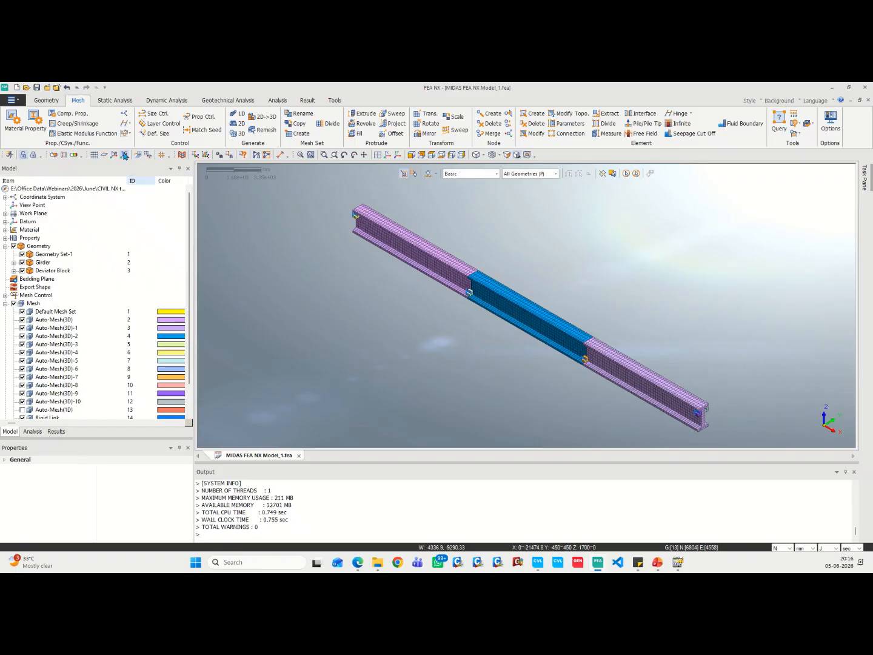
Draw a 3D line 30000 mm long in X from one end of the girder to the other, in the Deviator Block geometry set.
left_click(46, 100)
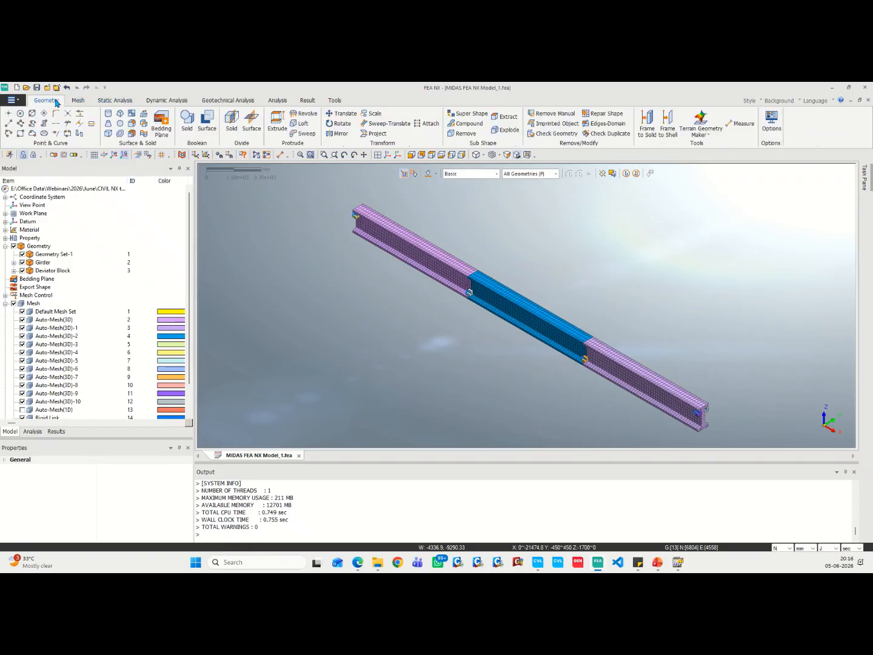
left_click(9, 125)
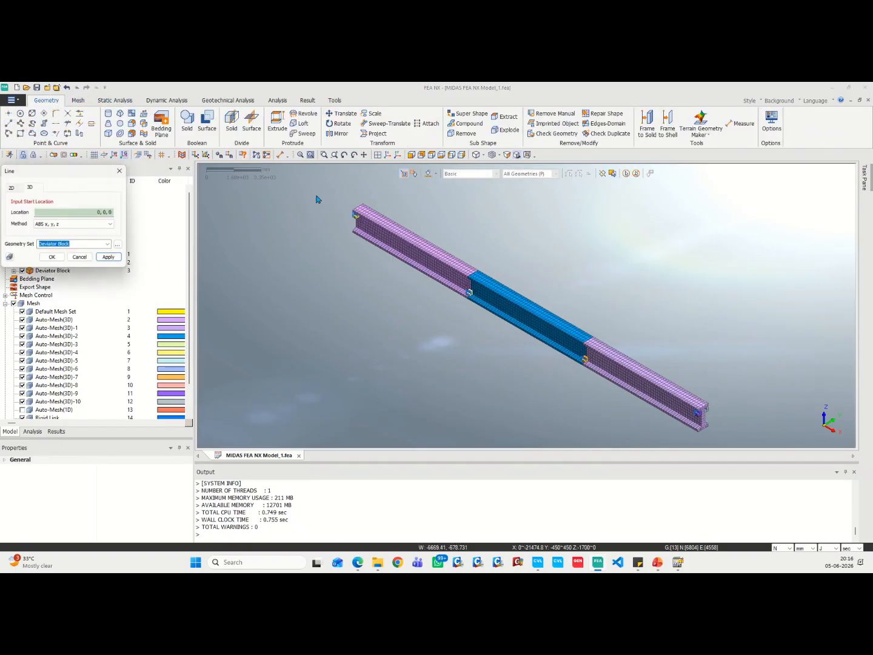
left_click(358, 209)
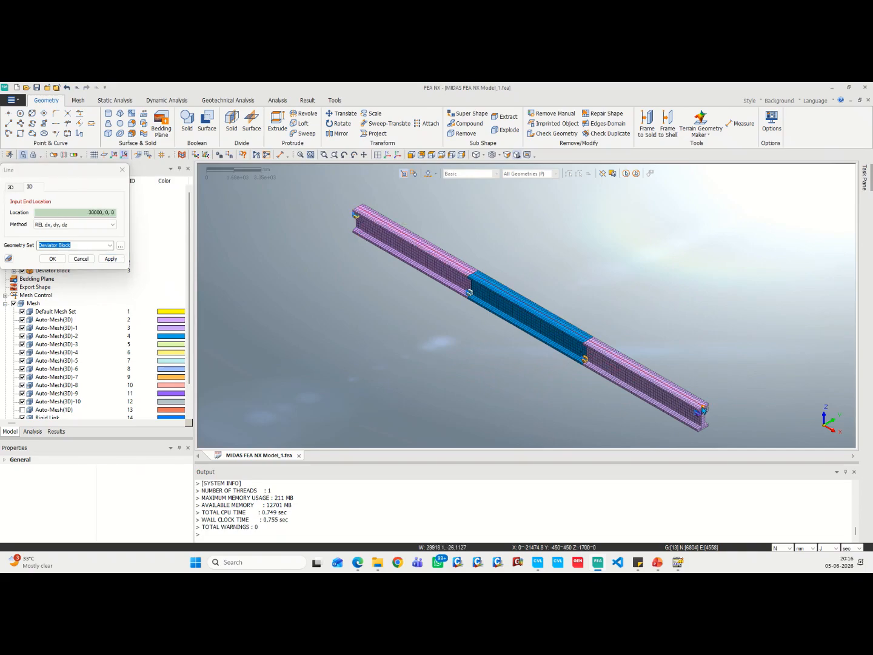
left_click(704, 410)
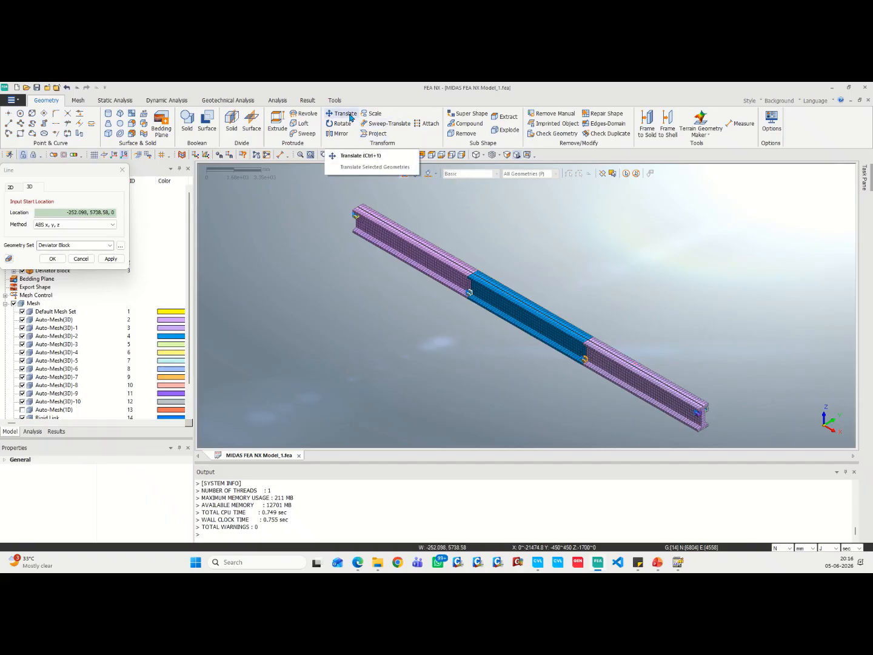
left_click(81, 258)
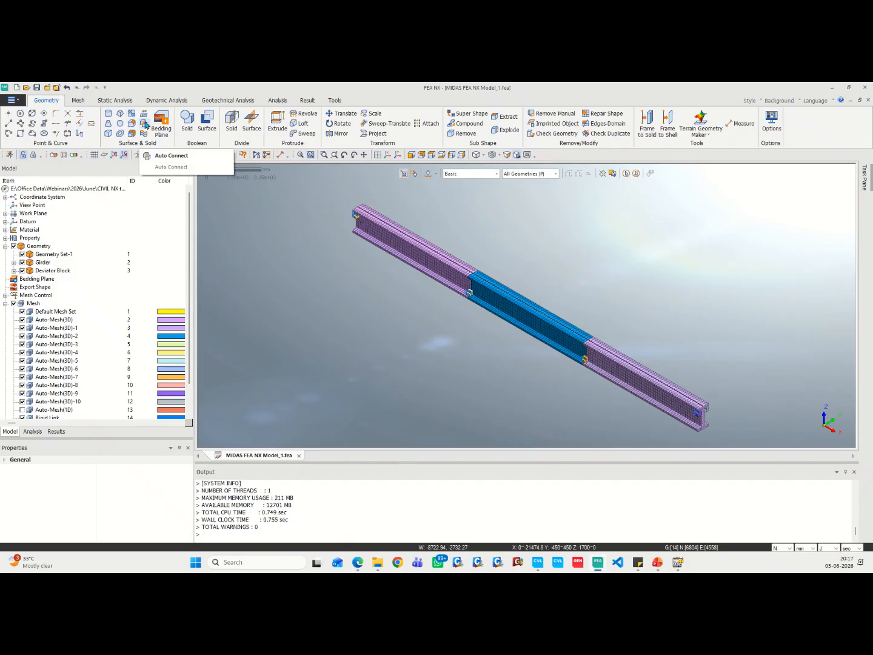
Preview the nodal Force load settings in static analysis and discard them.
left_click(79, 102)
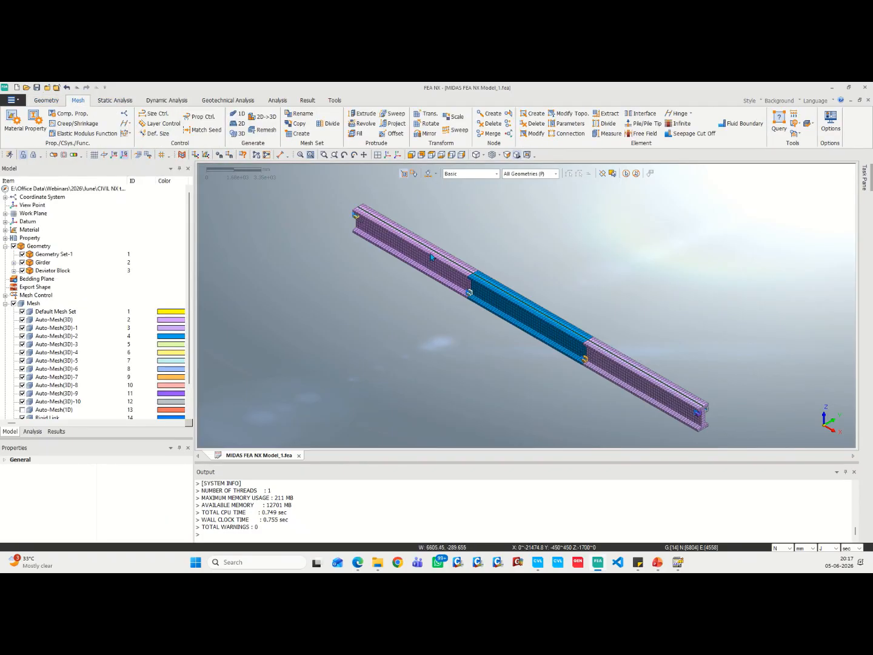
left_click(115, 101)
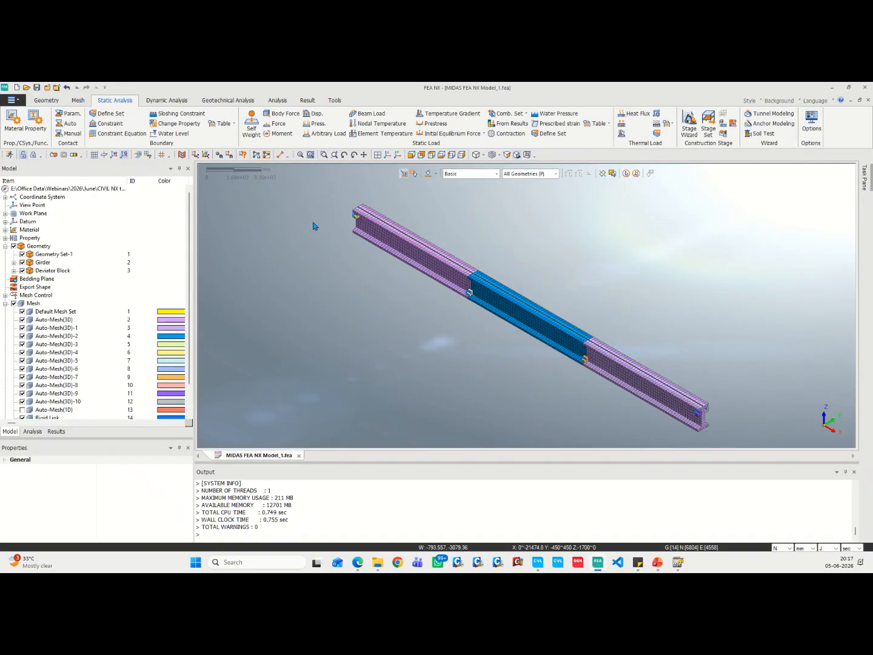
left_click(412, 156)
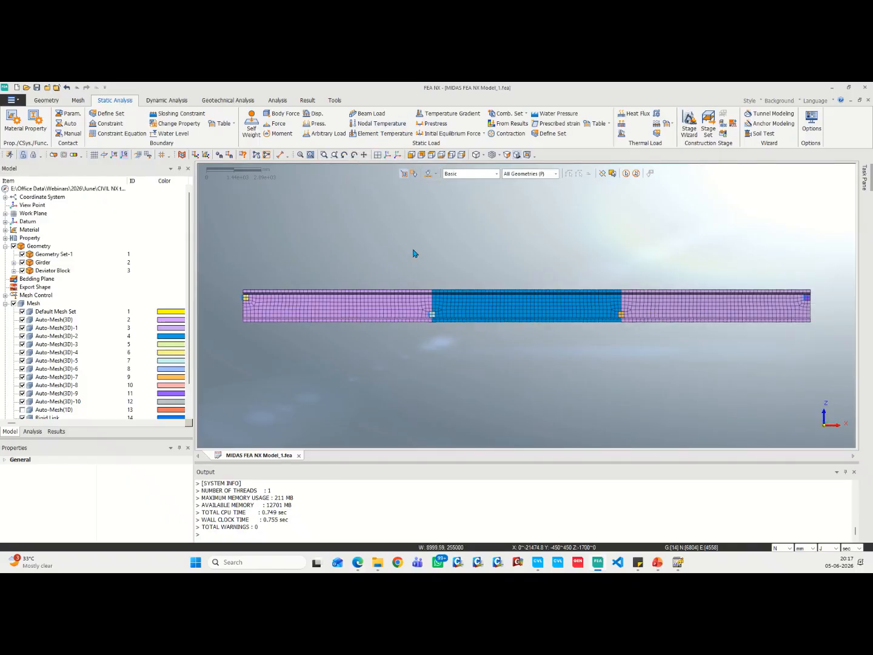
left_click(276, 124)
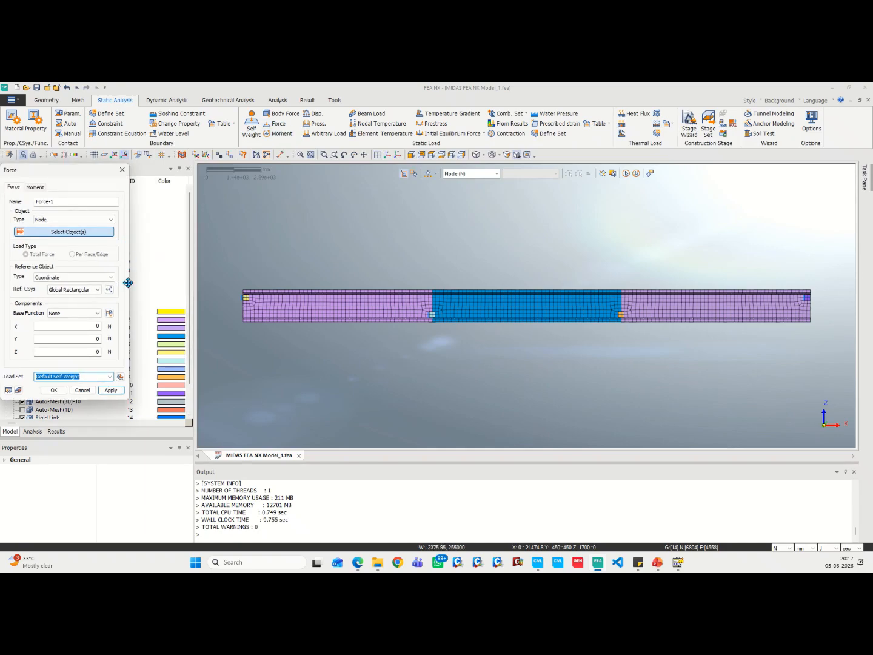
left_click(85, 391)
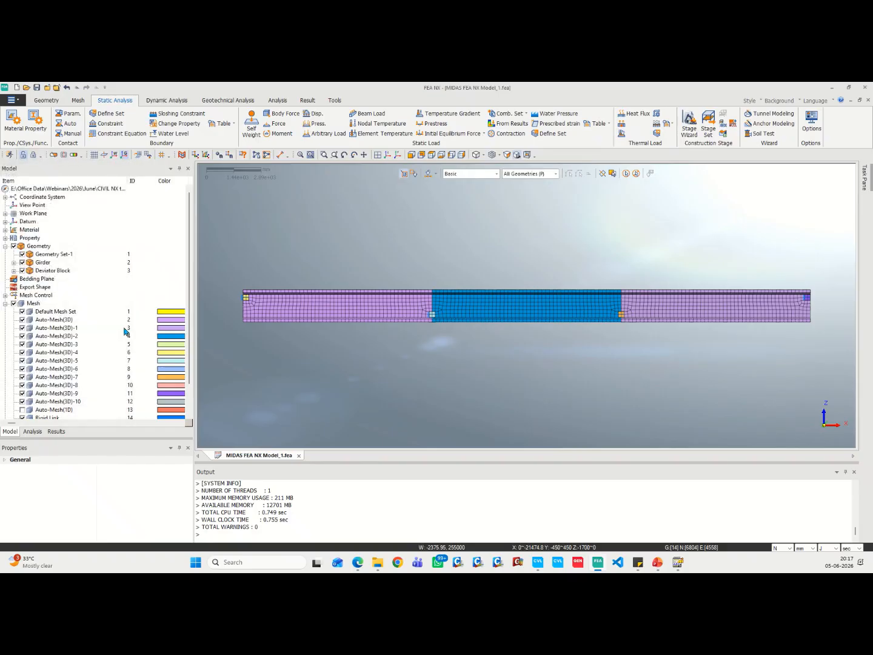
Start a face pressure load of object type 3D Element Face and select the element faces along the girder's top.
left_click(318, 124)
left_click_drag(225, 259, 832, 295)
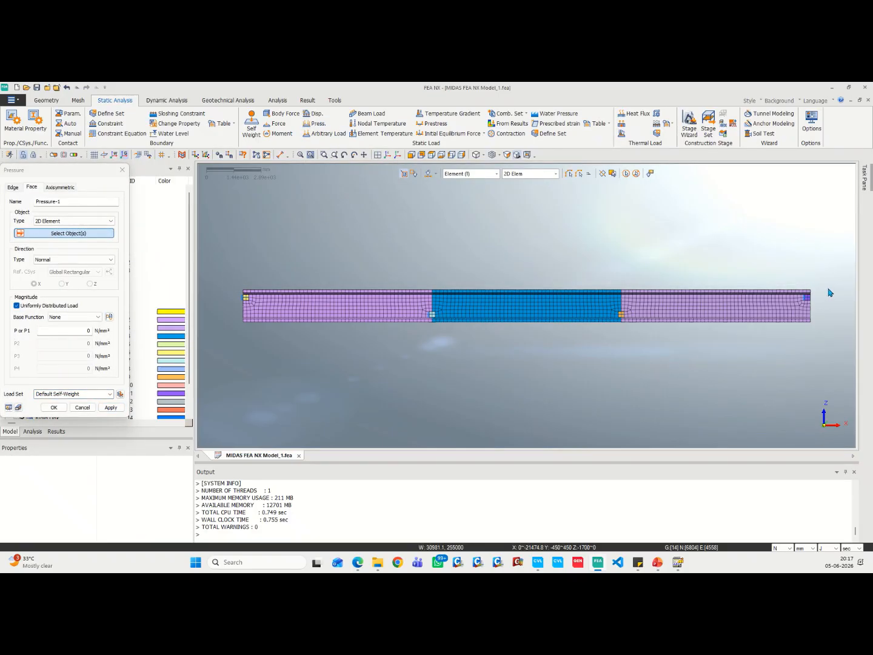
left_click(75, 222)
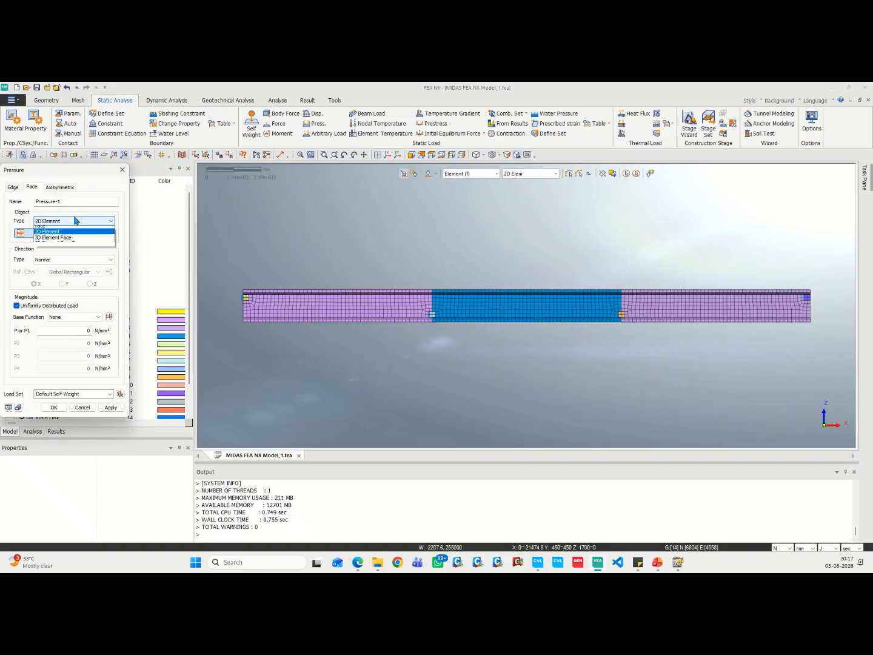
left_click(58, 237)
left_click_drag(226, 258, 829, 293)
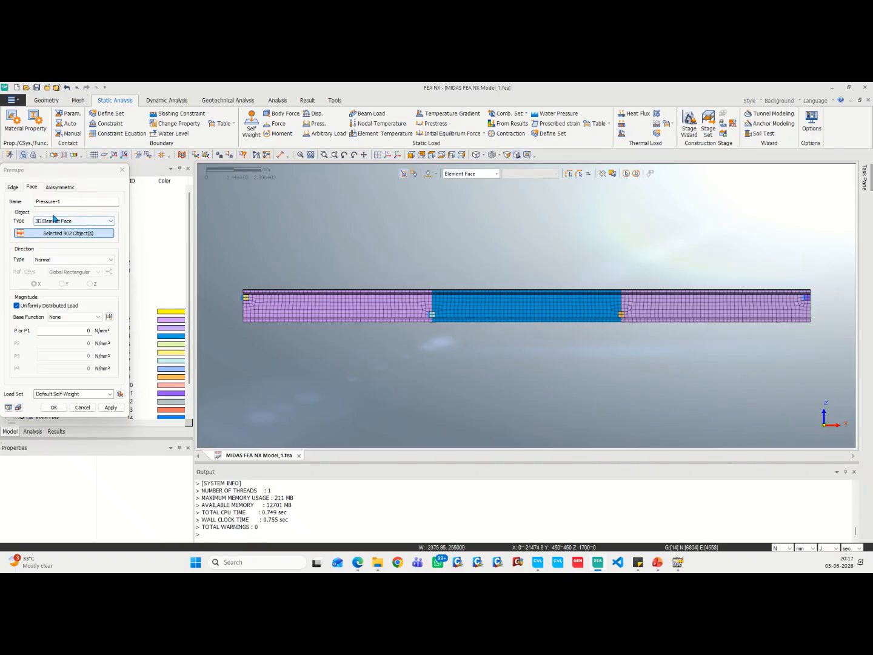
Assign the pressure to a load set named Default Pressure, enter its magnitude and create the load.
left_click(88, 394)
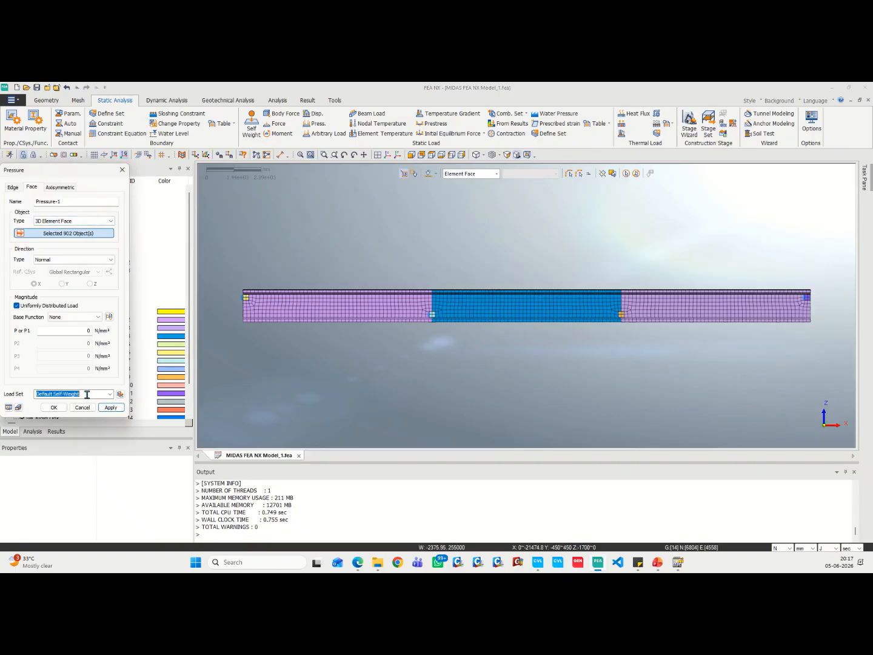
left_click_drag(92, 395, 53, 391)
type("Pressur")
left_click(78, 330)
left_click(54, 407)
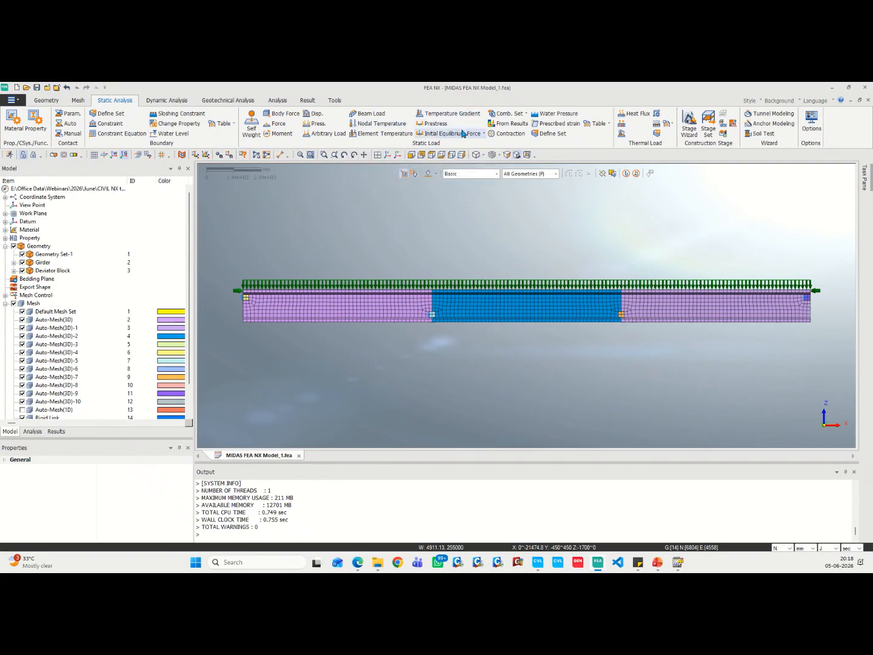
Start a load set made from combined load sets and name it LCB1.
left_click(516, 117)
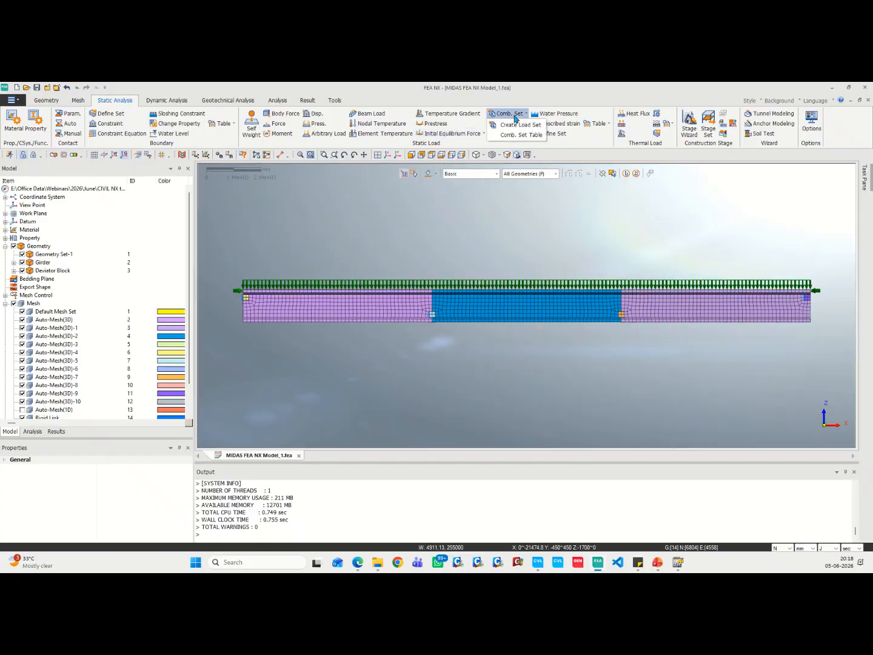
left_click(532, 126)
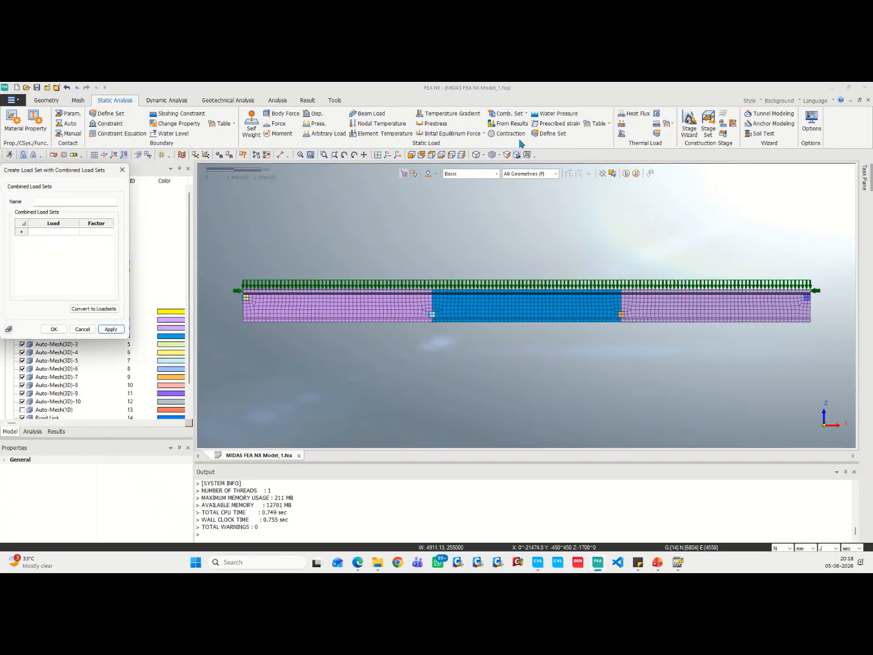
left_click_drag(84, 172, 408, 208)
left_click(404, 240)
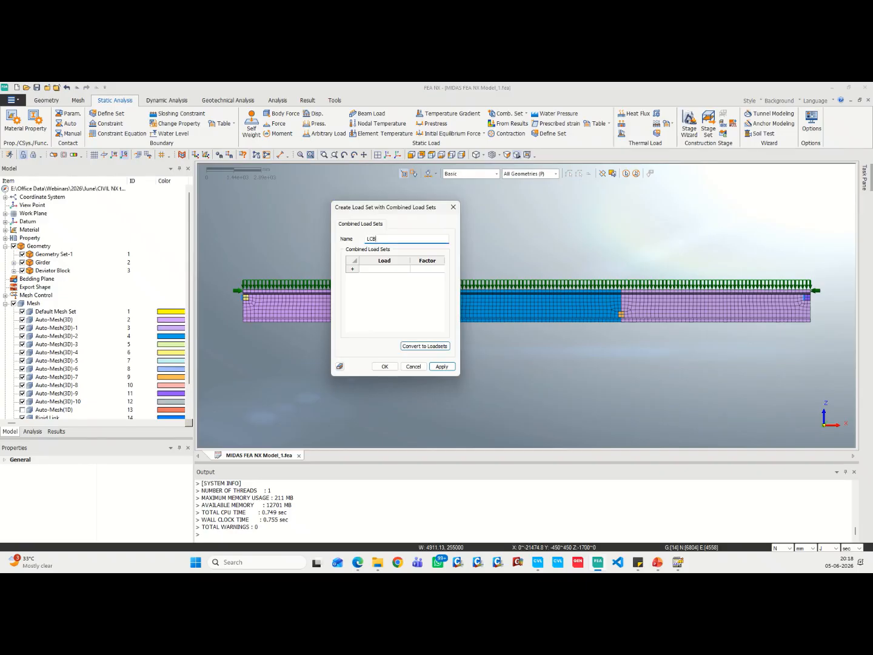
Add Default Self-Weight to the LCB1 combination with a factor of 1.35.
left_click(406, 270)
left_click(405, 270)
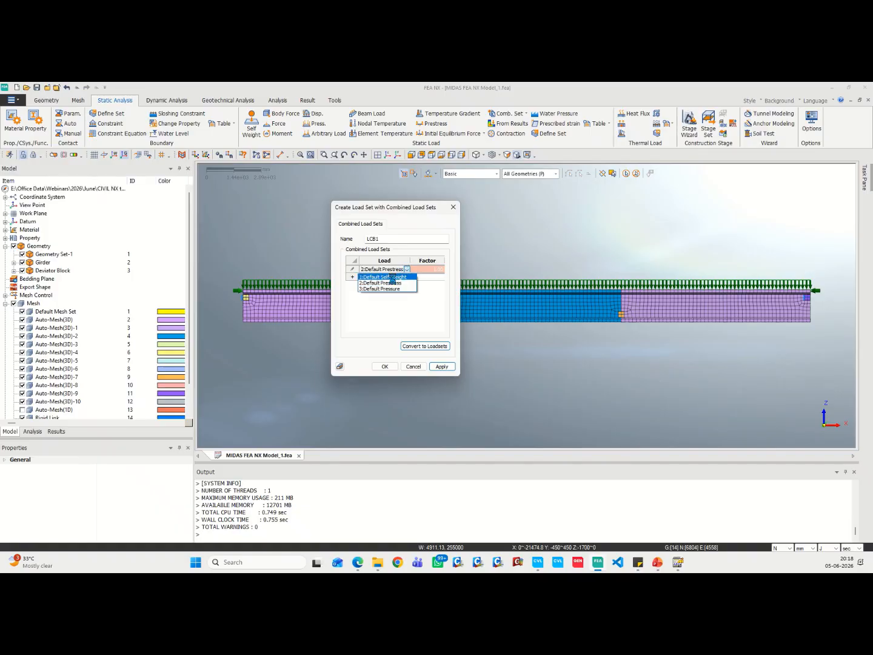
left_click(391, 280)
left_click(406, 270)
left_click(396, 280)
left_click(437, 271)
type("1")
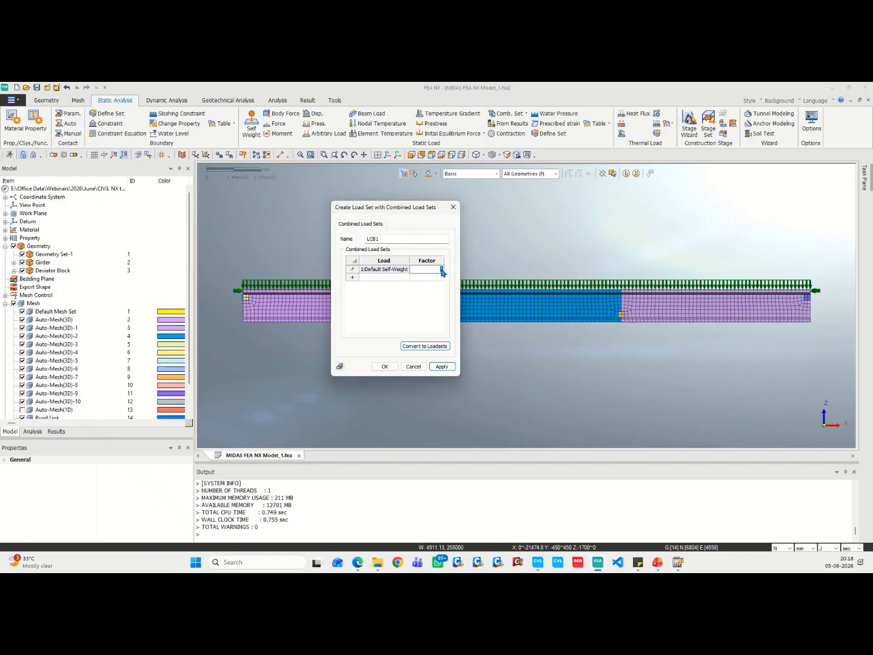
type(".35")
Add Default Prestress with factor 1.00 and Default Pressure with factor 1.35 to LCB1, and create the combination.
left_click(391, 277)
left_click(407, 277)
left_click(389, 290)
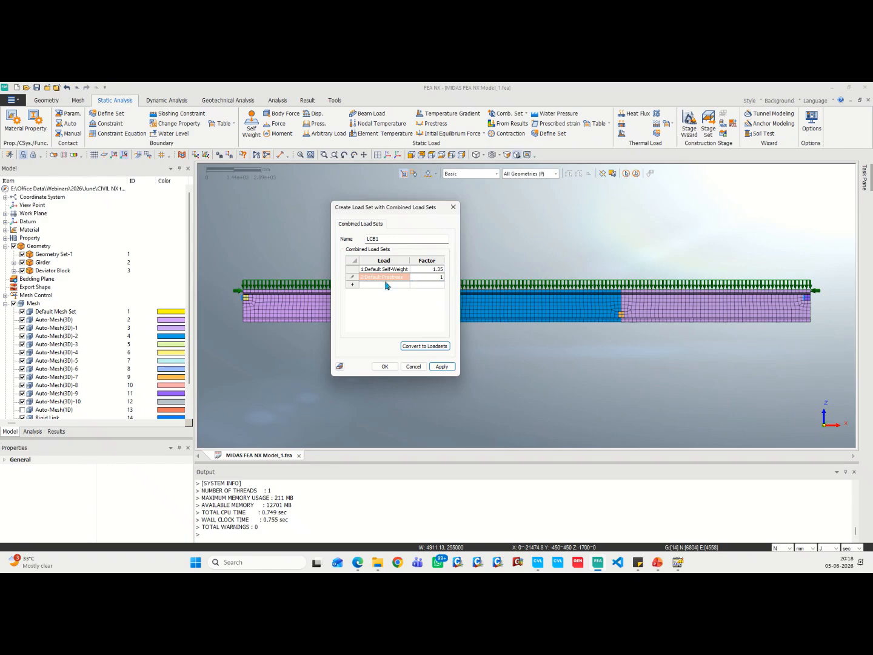
left_click(388, 285)
left_click(405, 284)
left_click(401, 302)
left_click(432, 286)
left_click(440, 285)
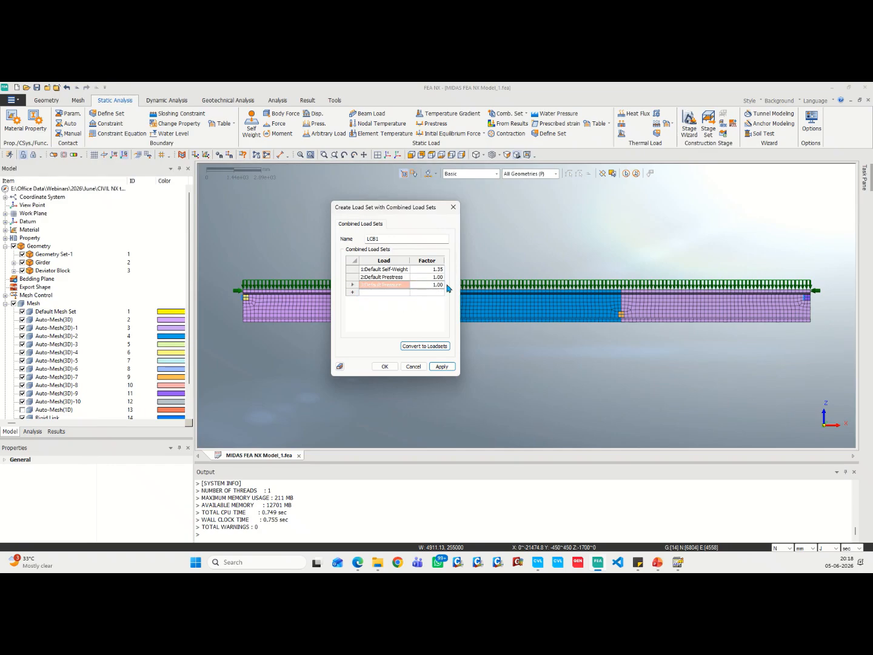
type("1")
left_click(438, 293)
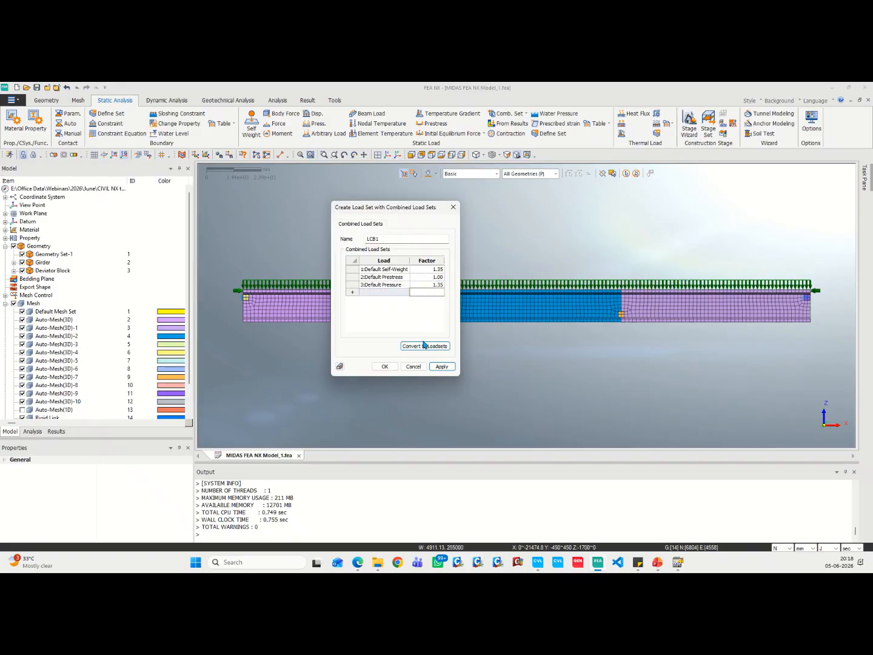
left_click(385, 366)
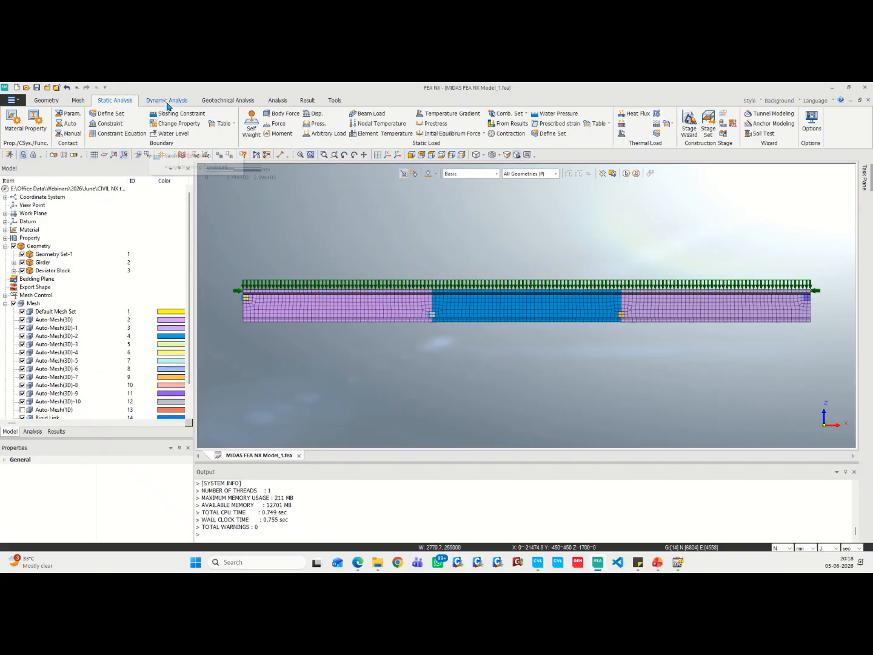
Create a Linear Static analysis case titled Linear static 2 with the combined load set LCB1 made active.
left_click(275, 102)
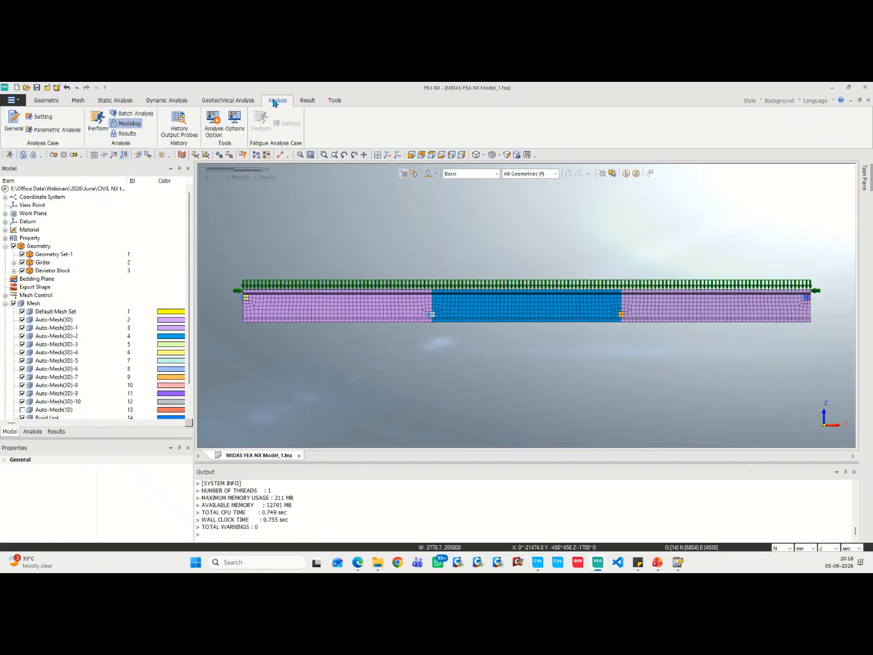
left_click(14, 121)
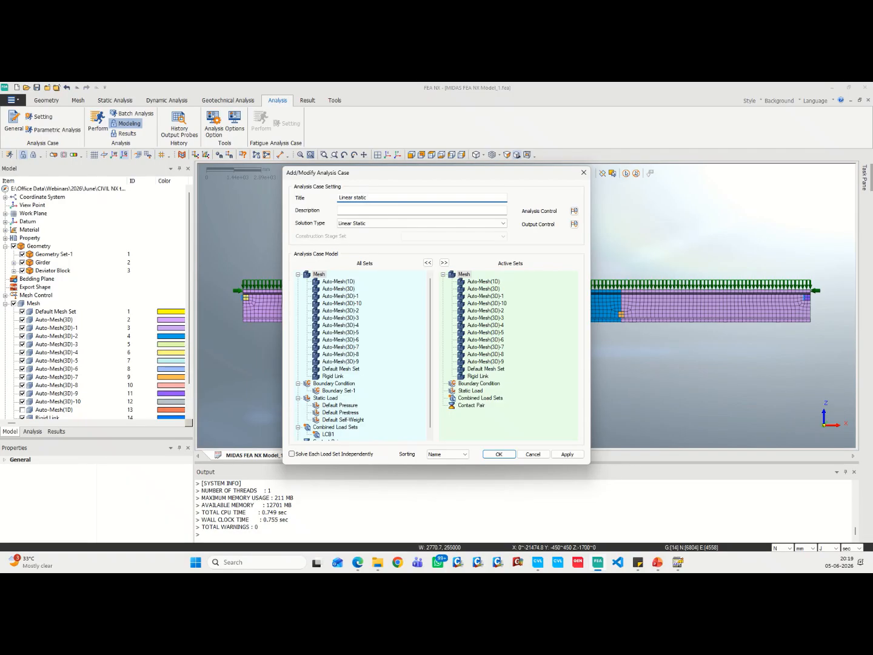
scroll(367, 391, "down", 1)
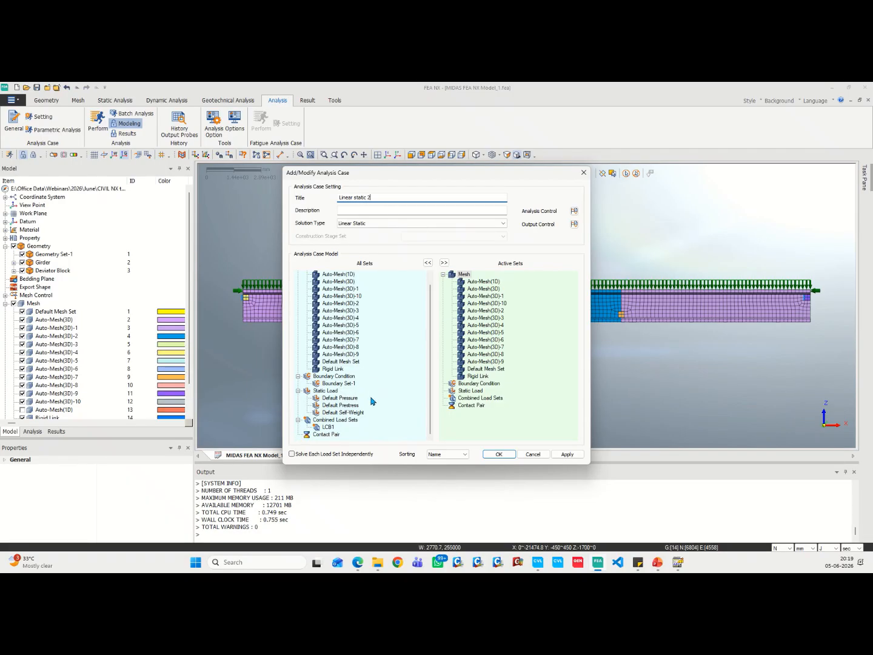
left_click_drag(338, 420, 485, 424)
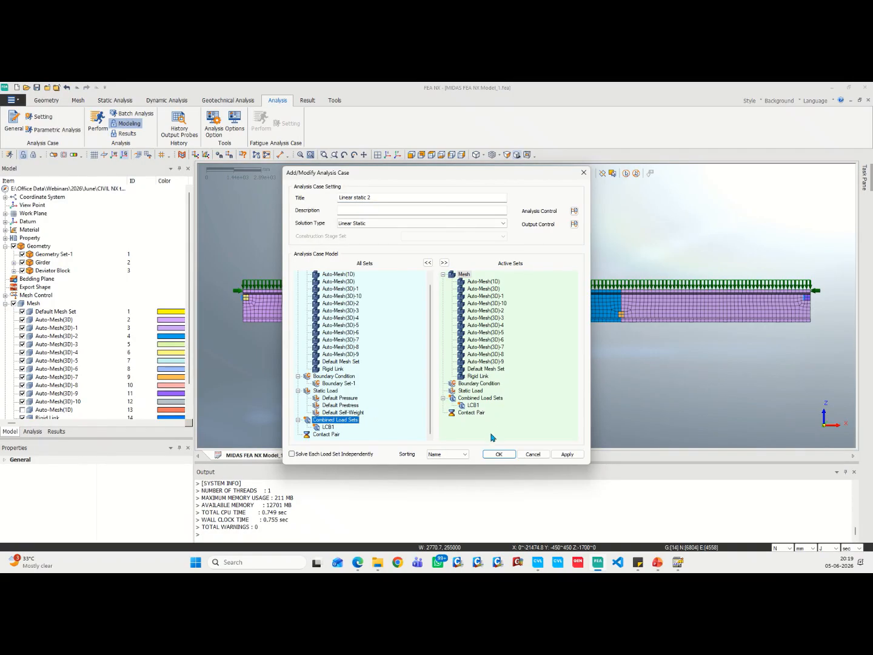
left_click(495, 455)
Perform the analysis with the Linear static 2 case in the solver.
left_click(99, 125)
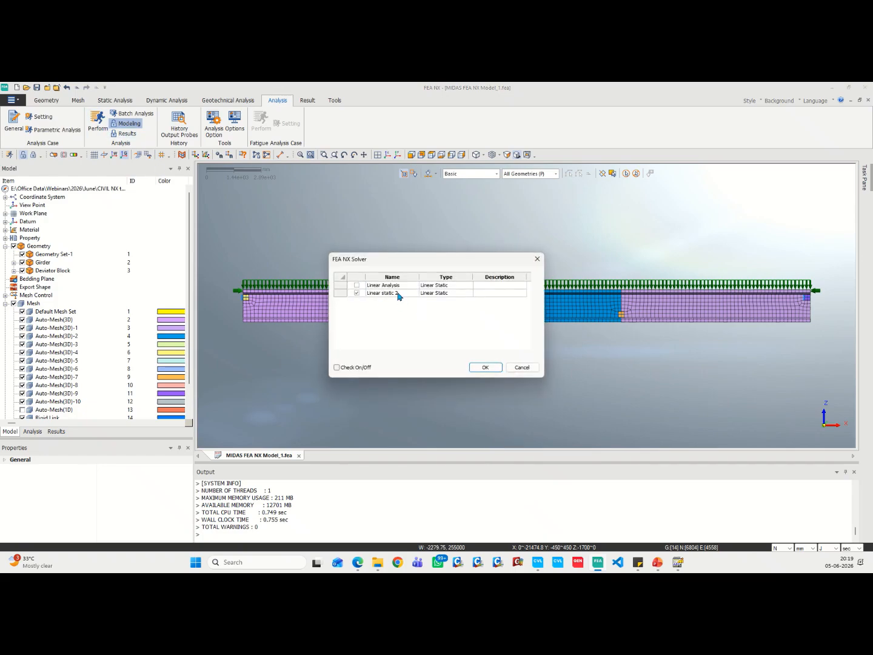
left_click(356, 290)
left_click(483, 367)
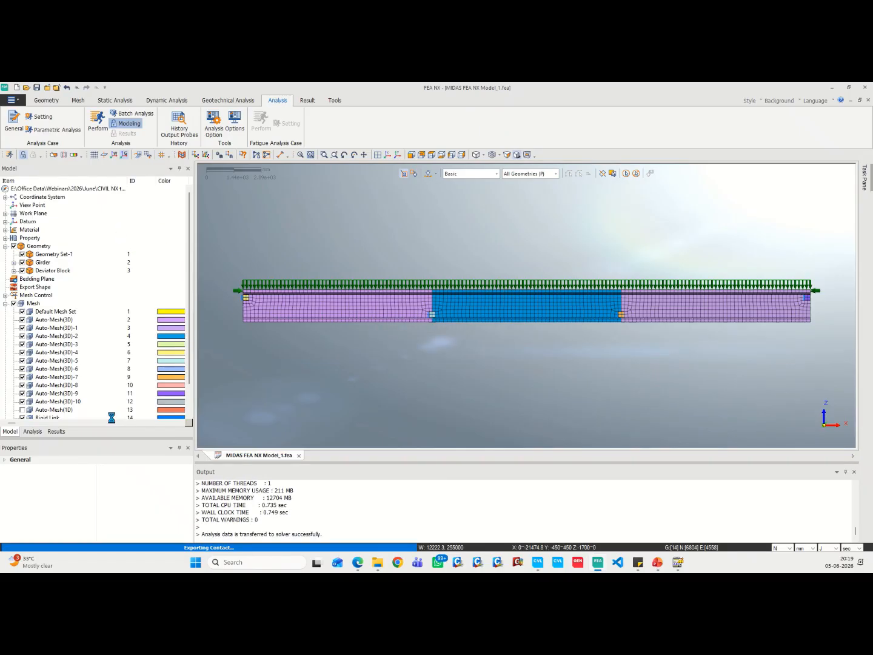
Display the total translation contour of the Linear static 2 results.
left_click(58, 433)
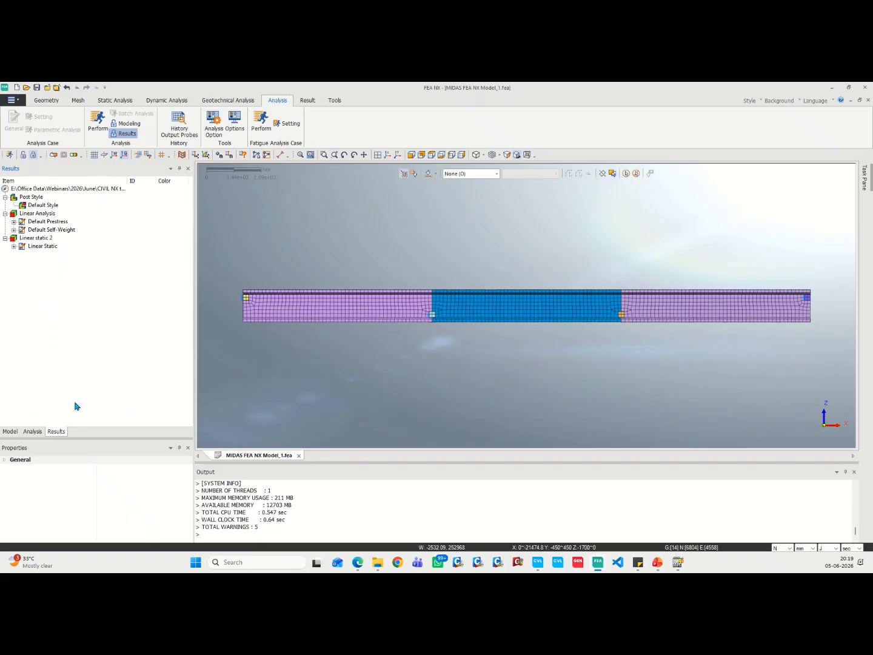
double_click(42, 248)
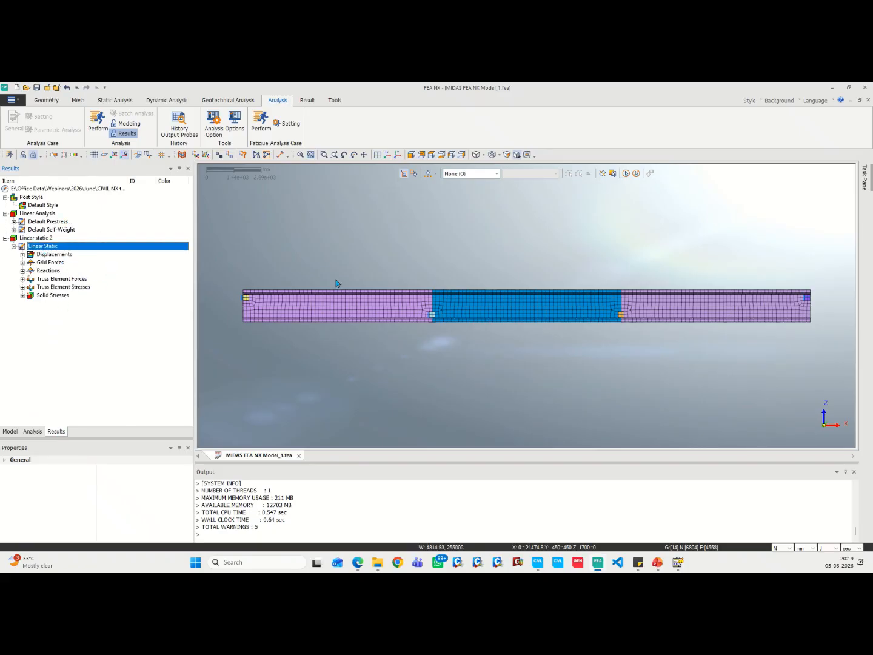
left_click(54, 255)
double_click(55, 256)
double_click(64, 264)
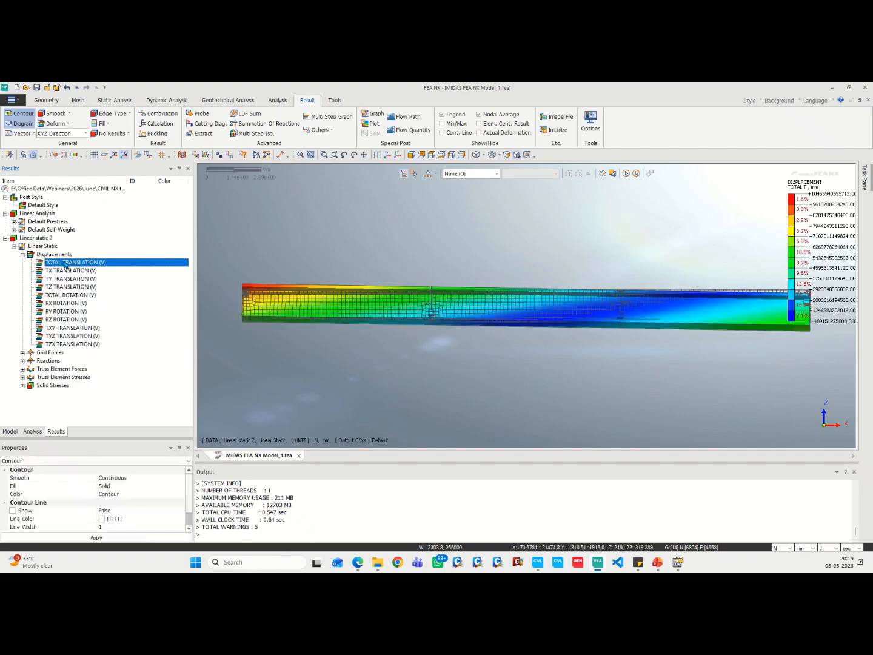
Display the S-XX solid stress contour of the Linear static 2 results in front view.
left_click(453, 350)
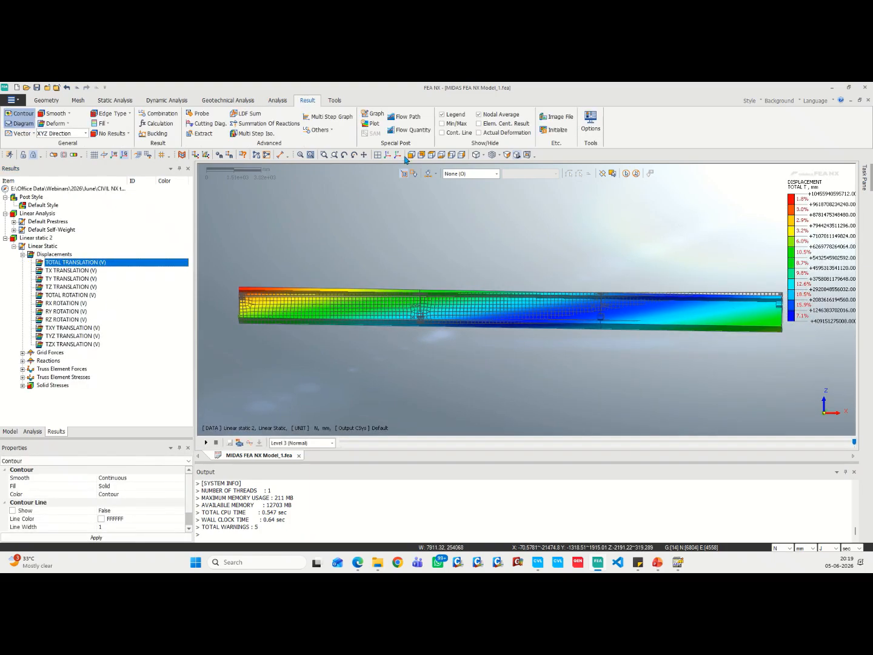
left_click(412, 157)
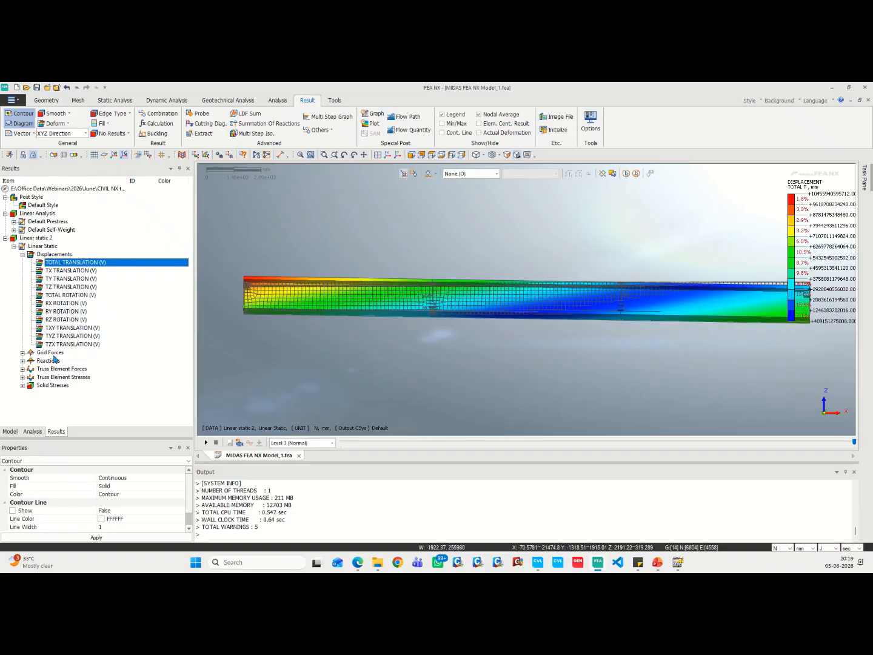
double_click(50, 386)
left_click(54, 321)
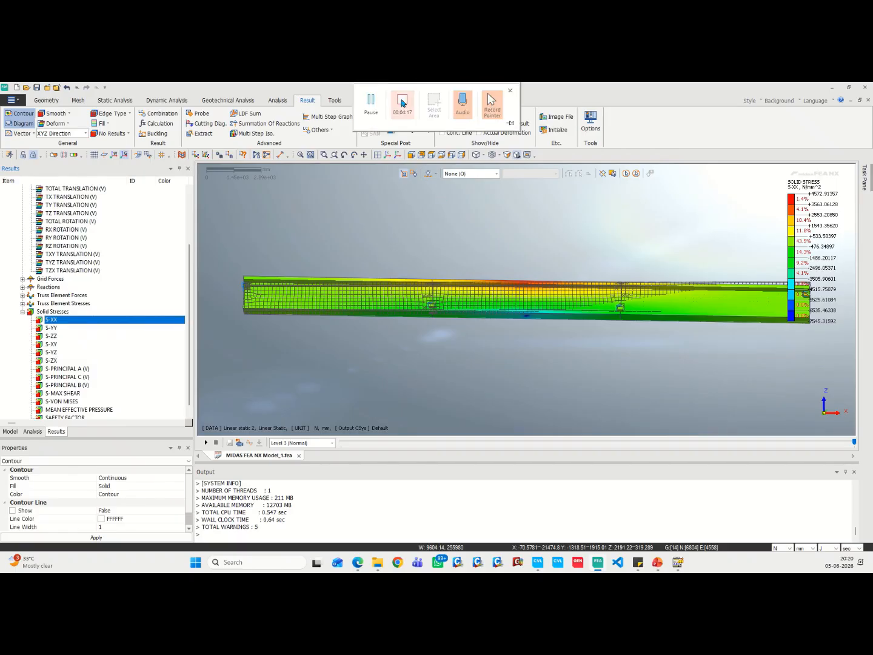
left_click(401, 103)
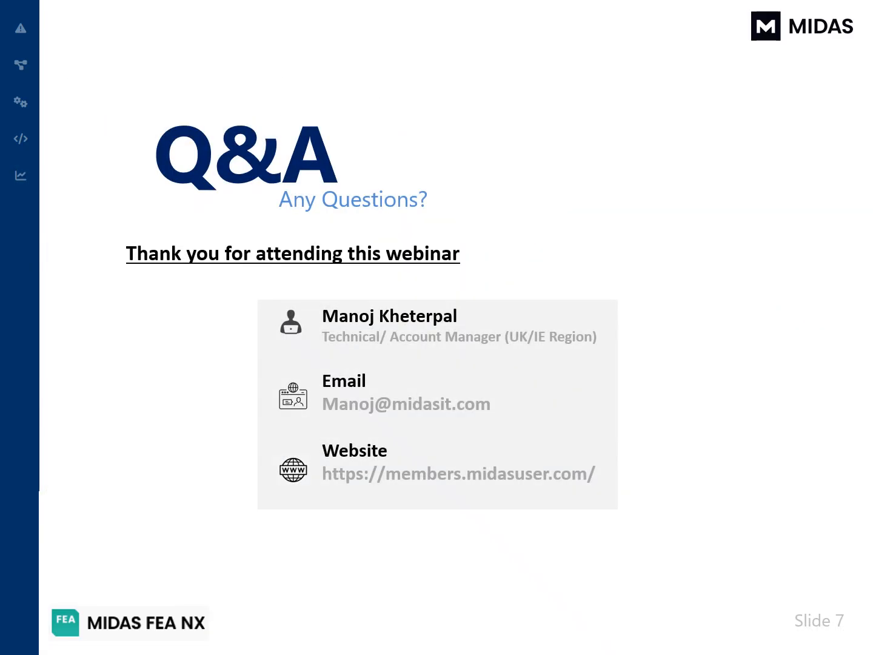